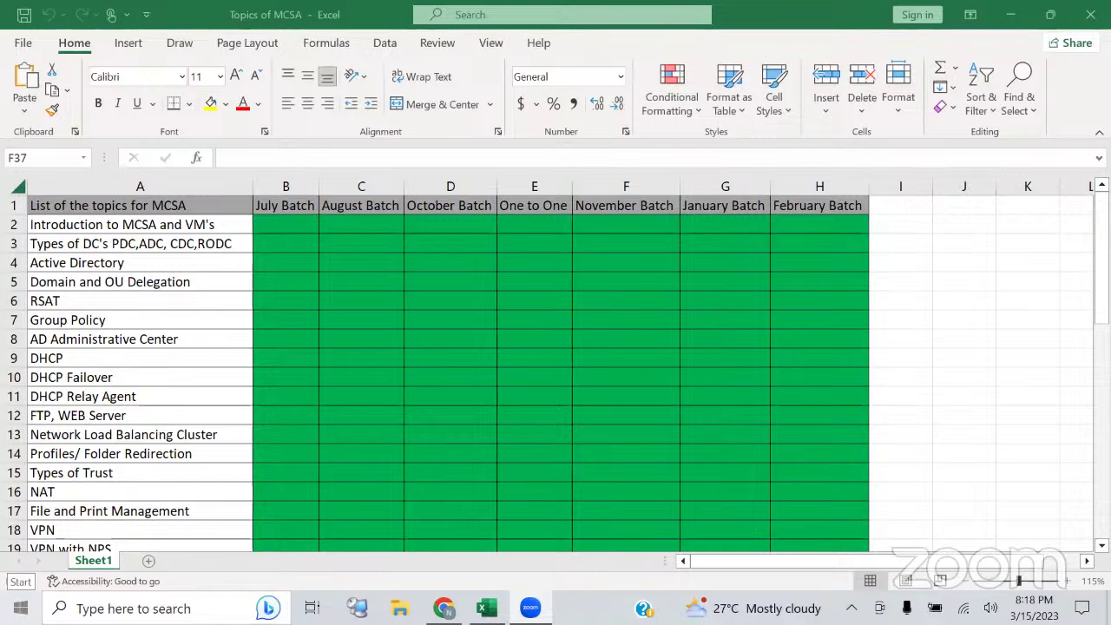
Switch to draw.io, create a new blank diagram in the maximised window and set the appearance to Light
{"action": "key", "text": "super"}
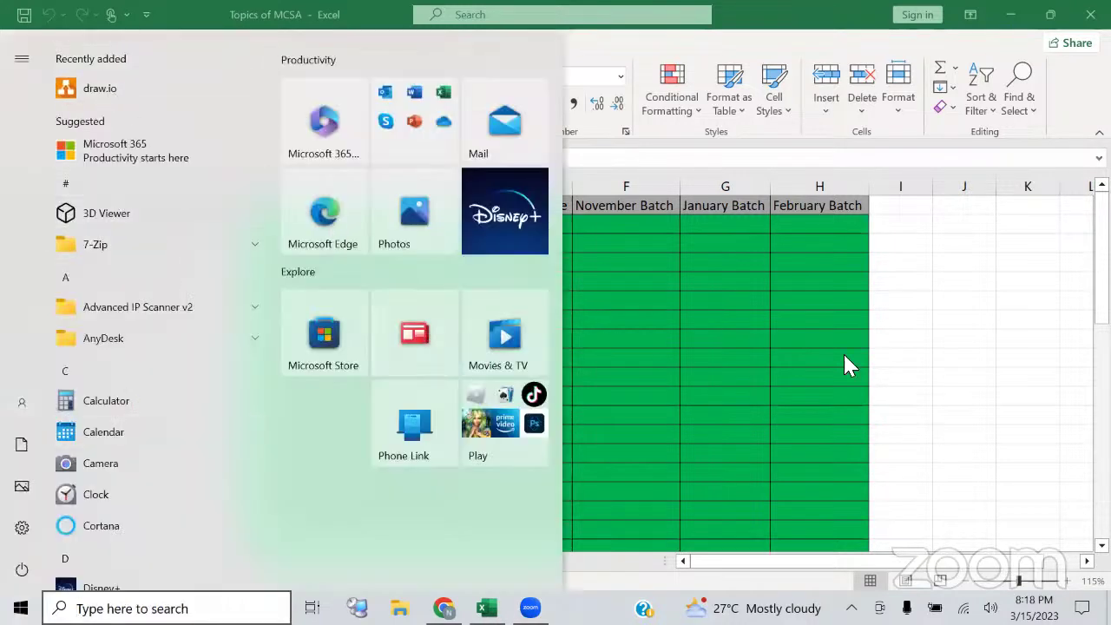
{"action": "left_click", "coordinate": [921, 317]}
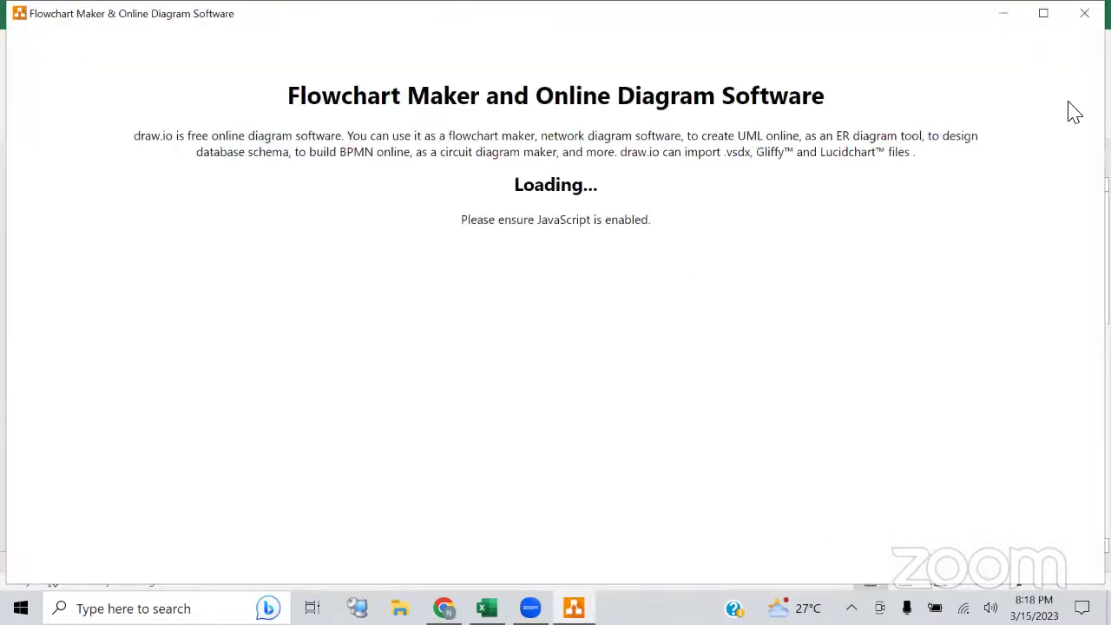
{"action": "left_click", "coordinate": [1045, 14]}
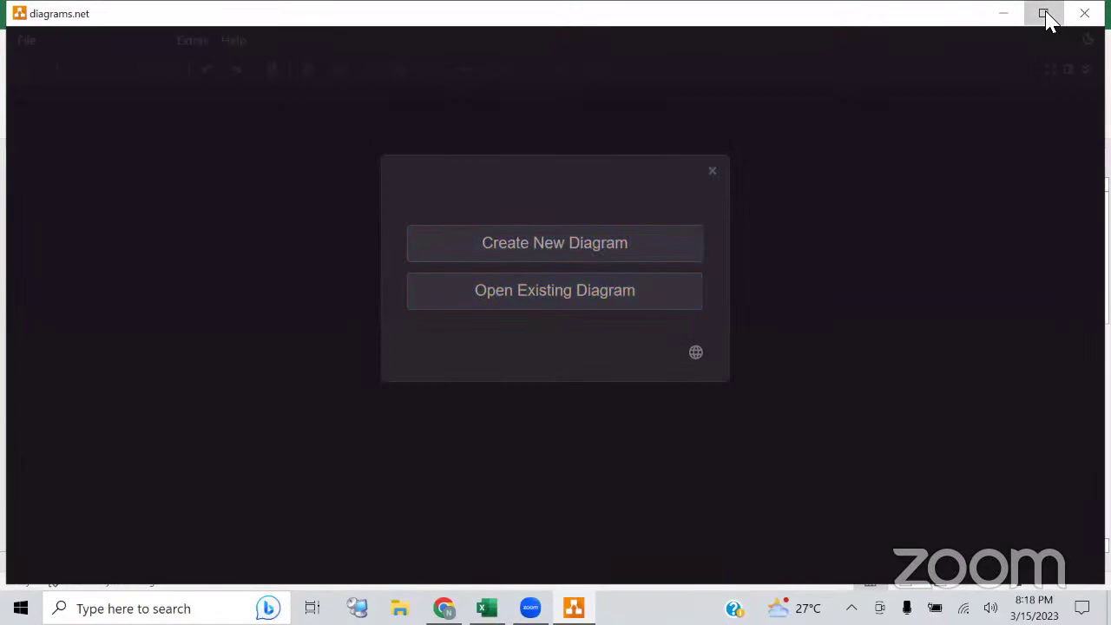
{"action": "left_click", "coordinate": [623, 247]}
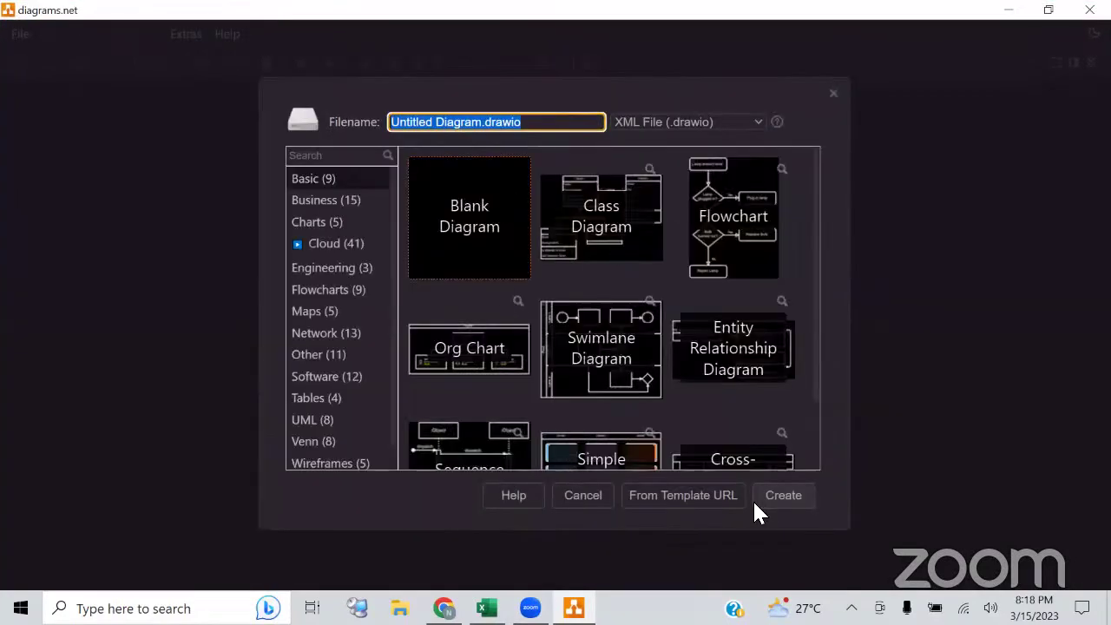
{"action": "left_click", "coordinate": [768, 493]}
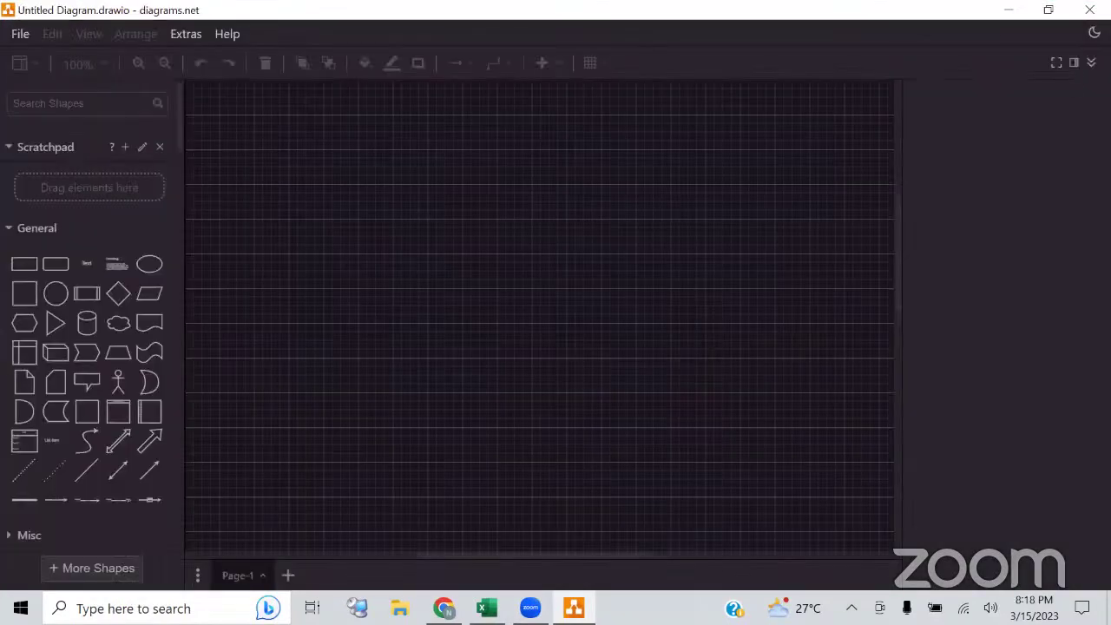
{"action": "left_click", "coordinate": [1094, 33]}
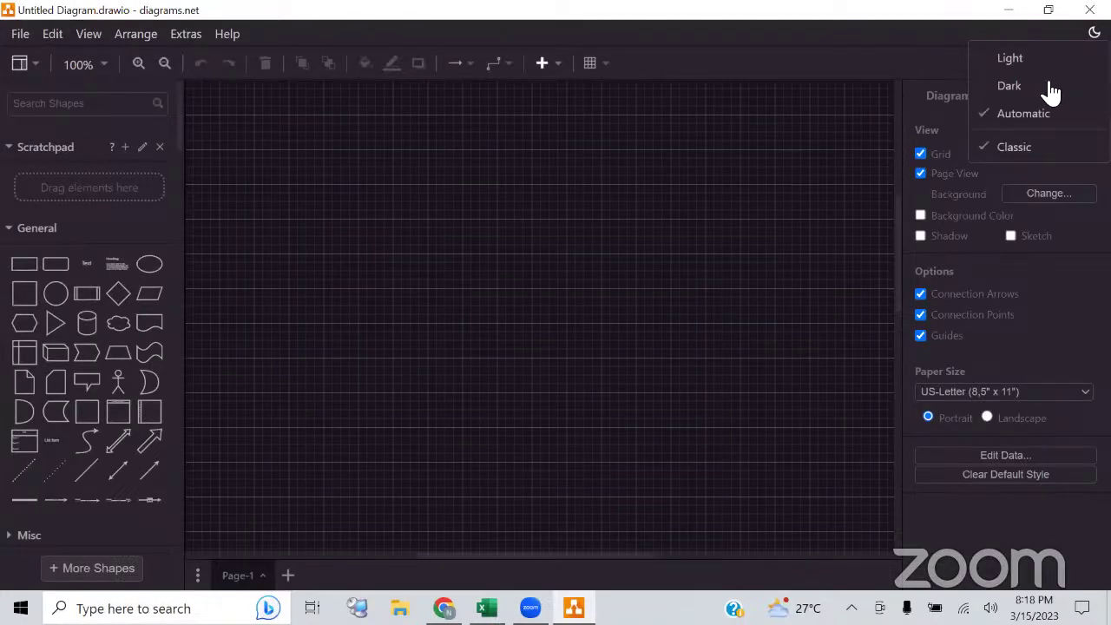
{"action": "left_click", "coordinate": [1009, 57]}
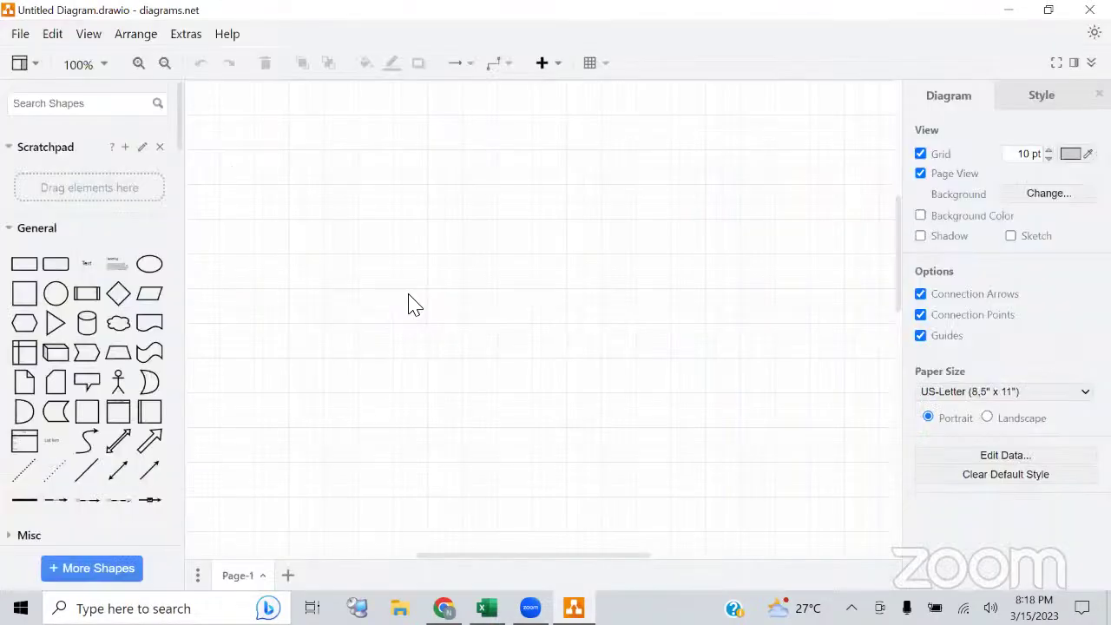
Search the shapes for "server" and place a rack server in the upper-left area of the canvas
{"action": "left_click", "coordinate": [64, 104]}
{"action": "type", "text": "server"}
{"action": "key", "text": "Return"}
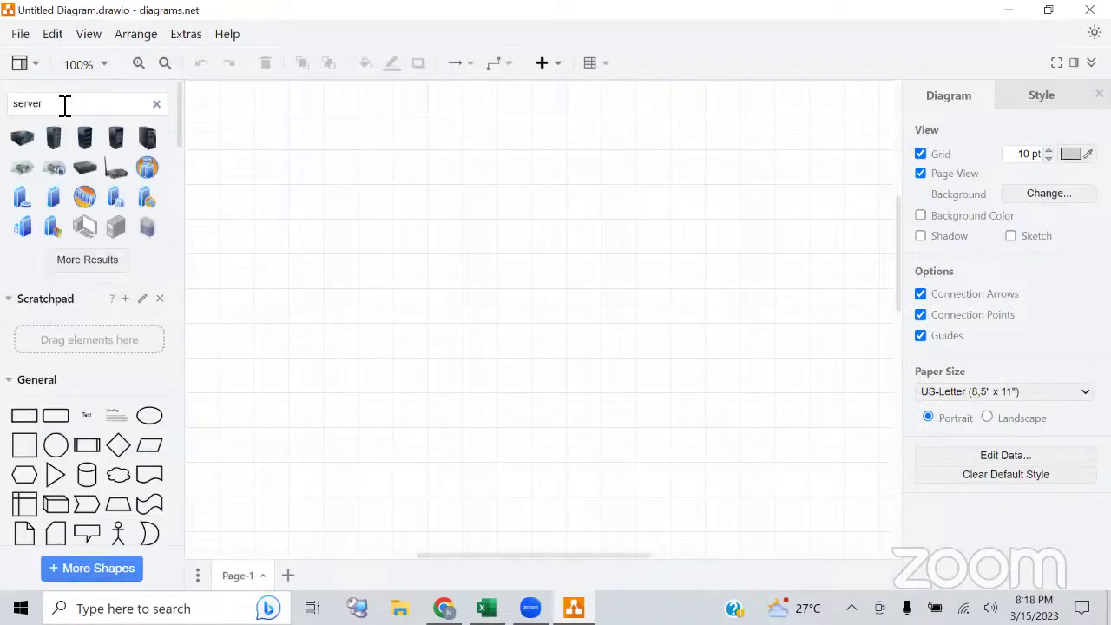
{"action": "left_click_drag", "start_coordinate": [55, 140], "coordinate": [275, 120]}
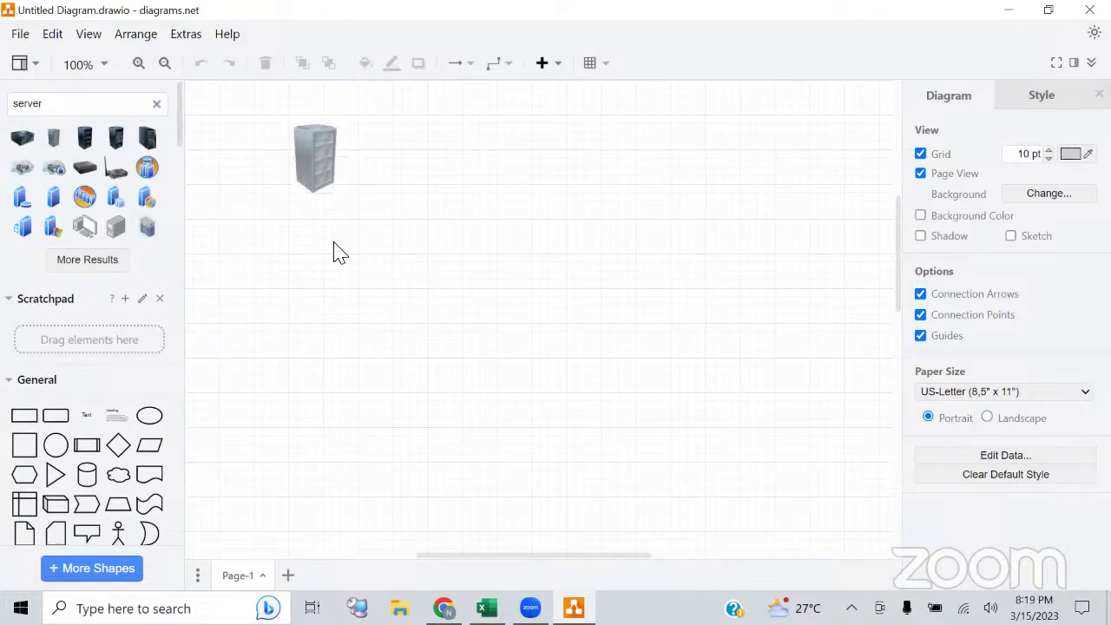
Enlarge the rack server to about twice its width and height
{"action": "left_click", "coordinate": [318, 167]}
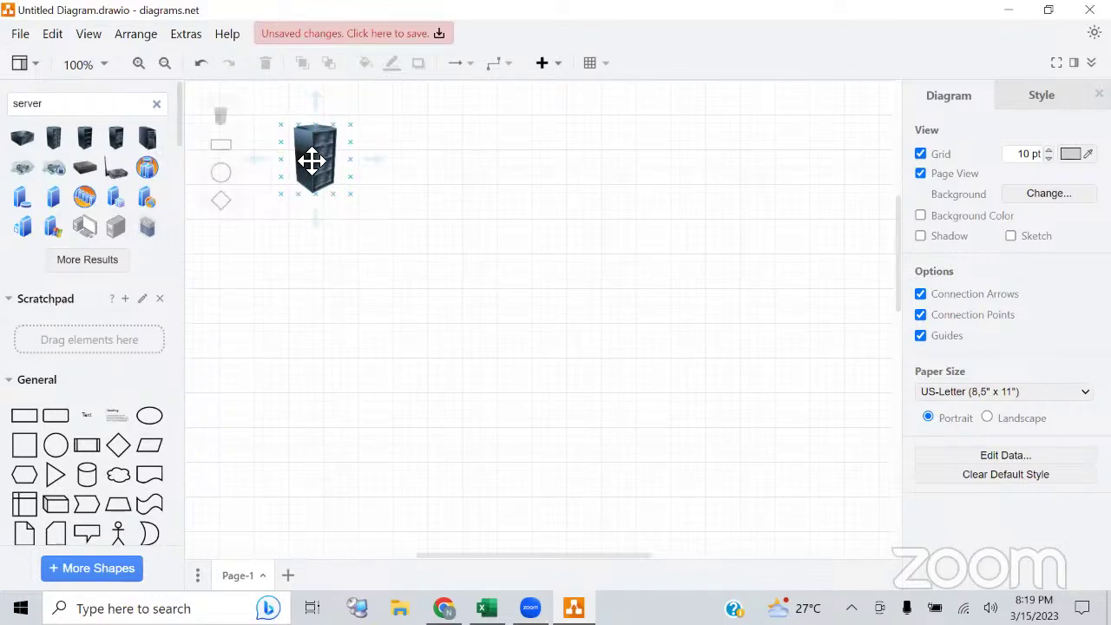
{"action": "left_click_drag", "start_coordinate": [348, 160], "coordinate": [408, 169]}
{"action": "left_click_drag", "start_coordinate": [345, 200], "coordinate": [348, 269]}
{"action": "left_click", "coordinate": [392, 270]}
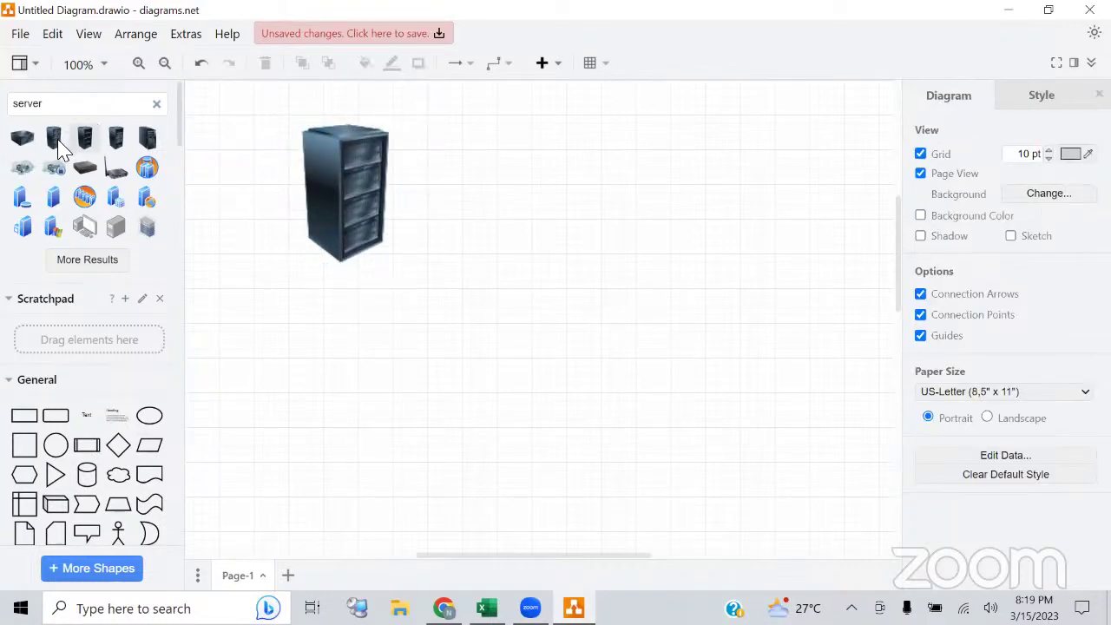
Search the shapes for "switch" and place a network switch on the canvas to the right of the server
{"action": "mouse_move", "coordinate": [78, 171]}
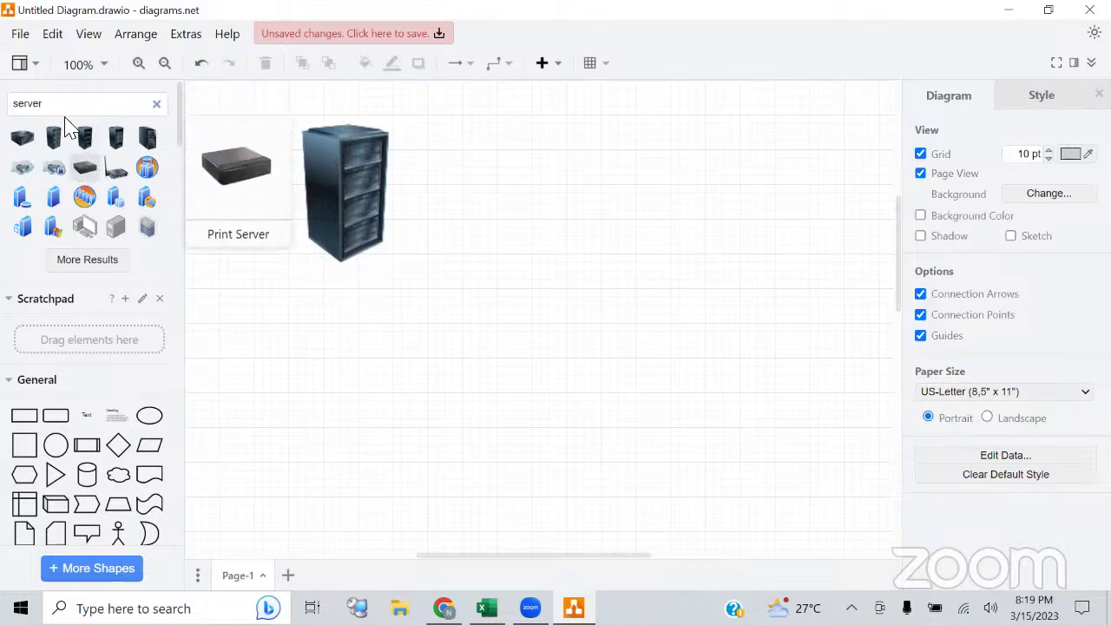
{"action": "key", "text": "Return"}
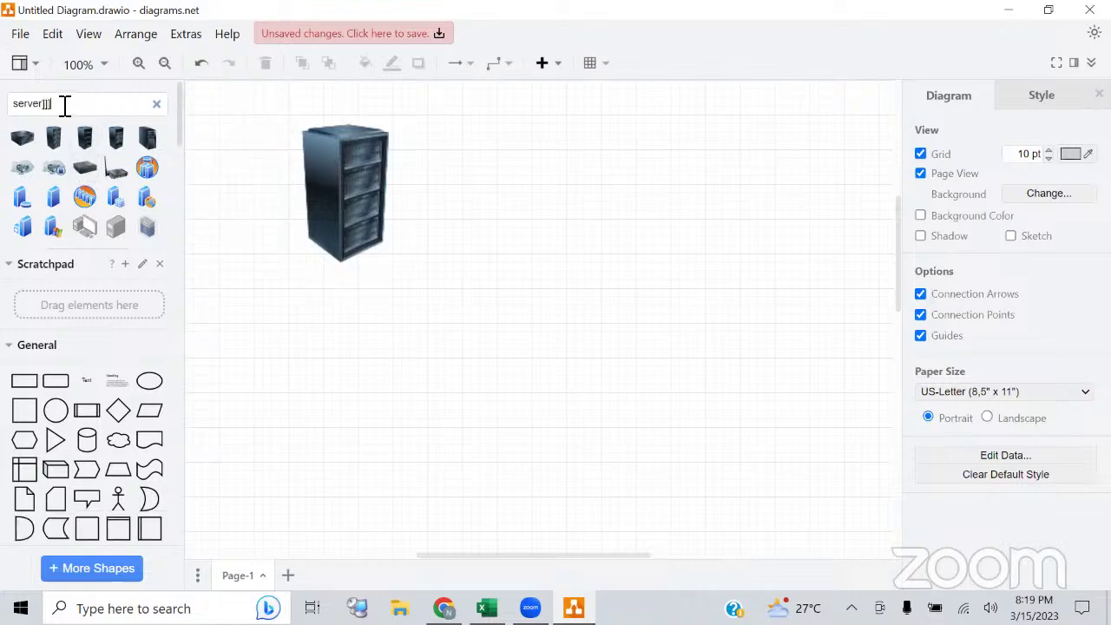
{"action": "key", "text": "BackSpace"}
{"action": "key", "text": "BackSpace"}
{"action": "key", "text": "BackSpace"}
{"action": "key", "text": "BackSpace"}
{"action": "key", "text": "BackSpace"}
{"action": "key", "text": "BackSpace"}
{"action": "type", "text": "switch"}
{"action": "key", "text": "Return"}
{"action": "left_click_drag", "start_coordinate": [116, 143], "coordinate": [613, 171]}
{"action": "left_click", "coordinate": [499, 296]}
Draw a connector arrow from the server's right side to the network switch
{"action": "mouse_move", "coordinate": [435, 198]}
{"action": "left_click_drag", "start_coordinate": [434, 198], "coordinate": [613, 206]}
{"action": "left_click", "coordinate": [657, 278]}
Enlarge the network switch in both width and height
{"action": "left_click", "coordinate": [642, 205]}
{"action": "left_click_drag", "start_coordinate": [680, 203], "coordinate": [741, 207]}
{"action": "left_click_drag", "start_coordinate": [676, 239], "coordinate": [675, 261]}
{"action": "left_click", "coordinate": [750, 315]}
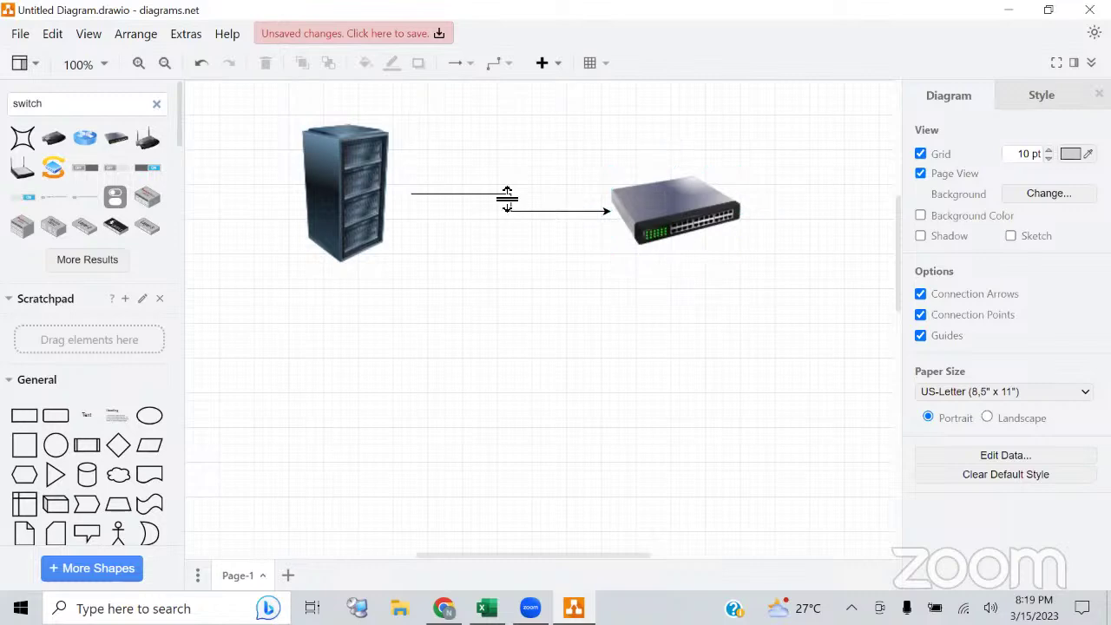
Draw a connector down from the switch's lower-left corner and place a monitor at its end using a "computer" shape search
{"action": "left_click_drag", "start_coordinate": [616, 256], "coordinate": [615, 401]}
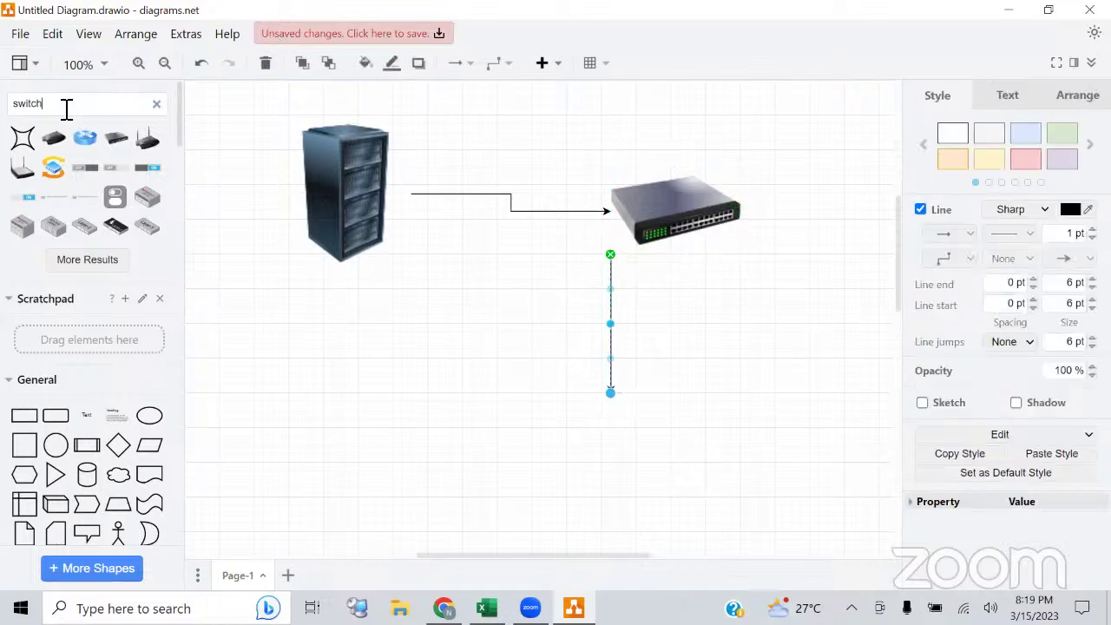
{"action": "key", "text": "BackSpace"}
{"action": "key", "text": "BackSpace"}
{"action": "key", "text": "BackSpace"}
{"action": "key", "text": "BackSpace"}
{"action": "key", "text": "BackSpace"}
{"action": "left_click", "coordinate": [66, 103]}
{"action": "type", "text": "xco"}
{"action": "key", "text": "BackSpace"}
{"action": "type", "text": "computer"}
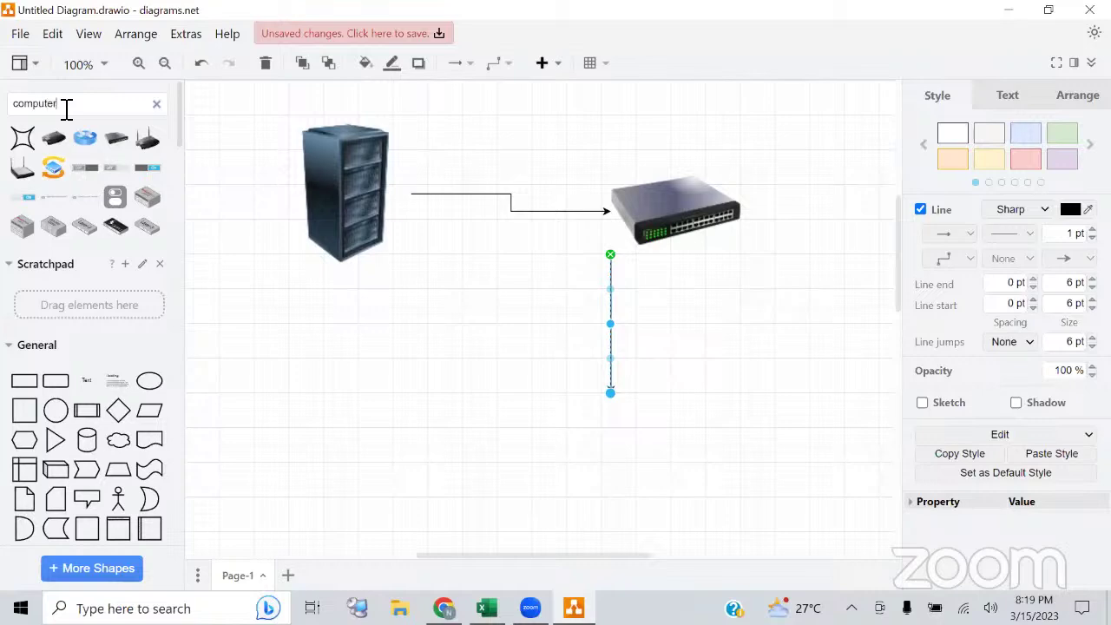
{"action": "key", "text": "Return"}
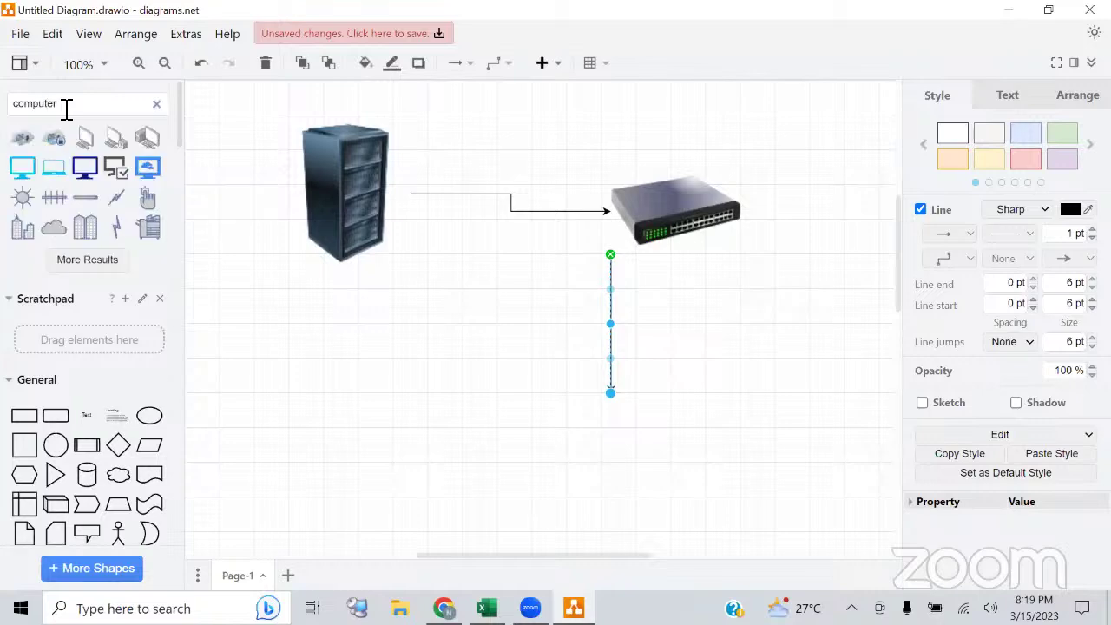
{"action": "left_click", "coordinate": [23, 168]}
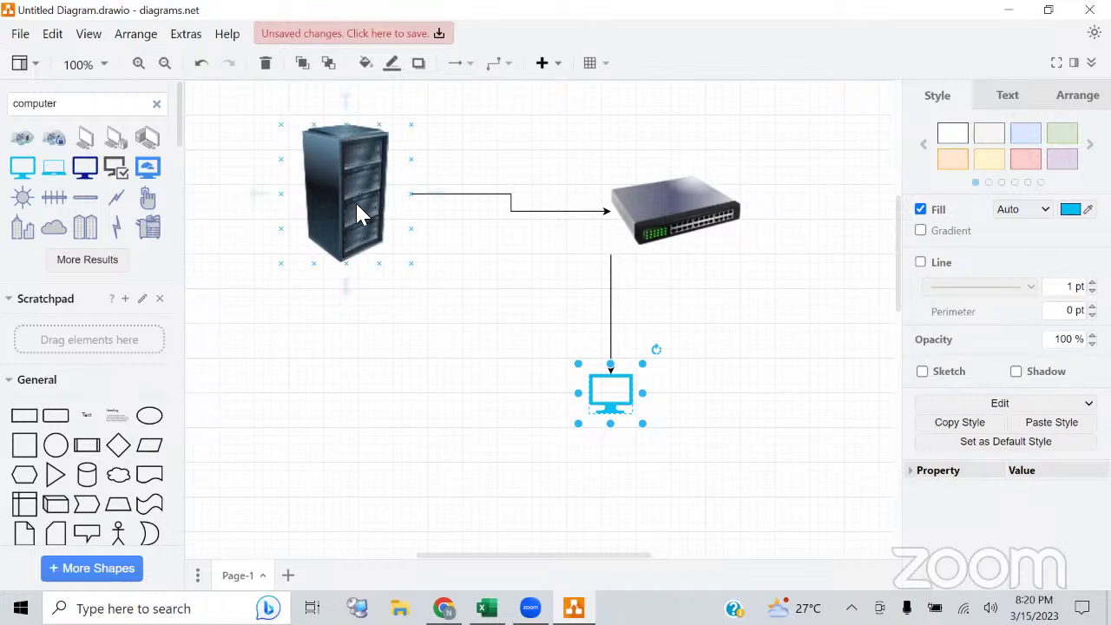
Add the text label "DHCP Server" directly beneath the rack server
{"action": "left_click", "coordinate": [341, 317]}
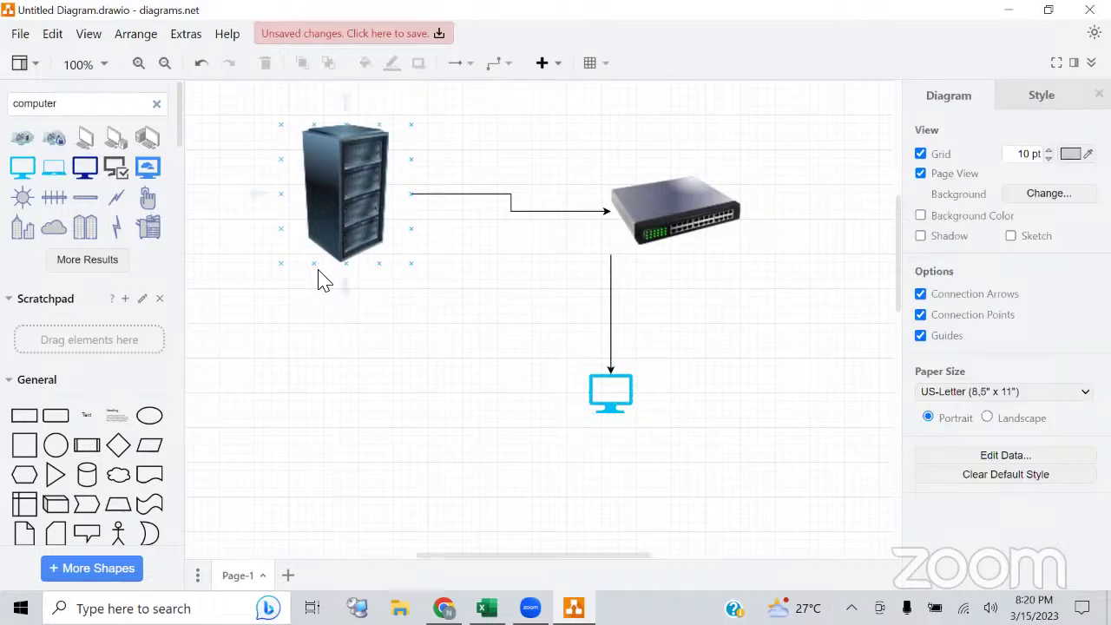
{"action": "double_click", "coordinate": [327, 278]}
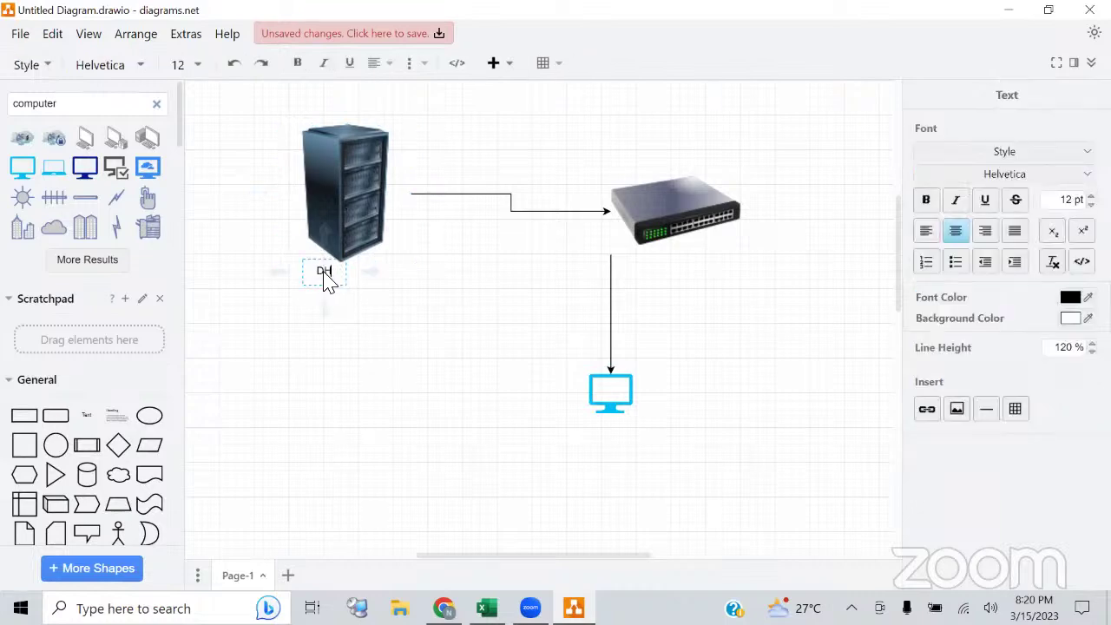
{"action": "type", "text": "DHCP Server"}
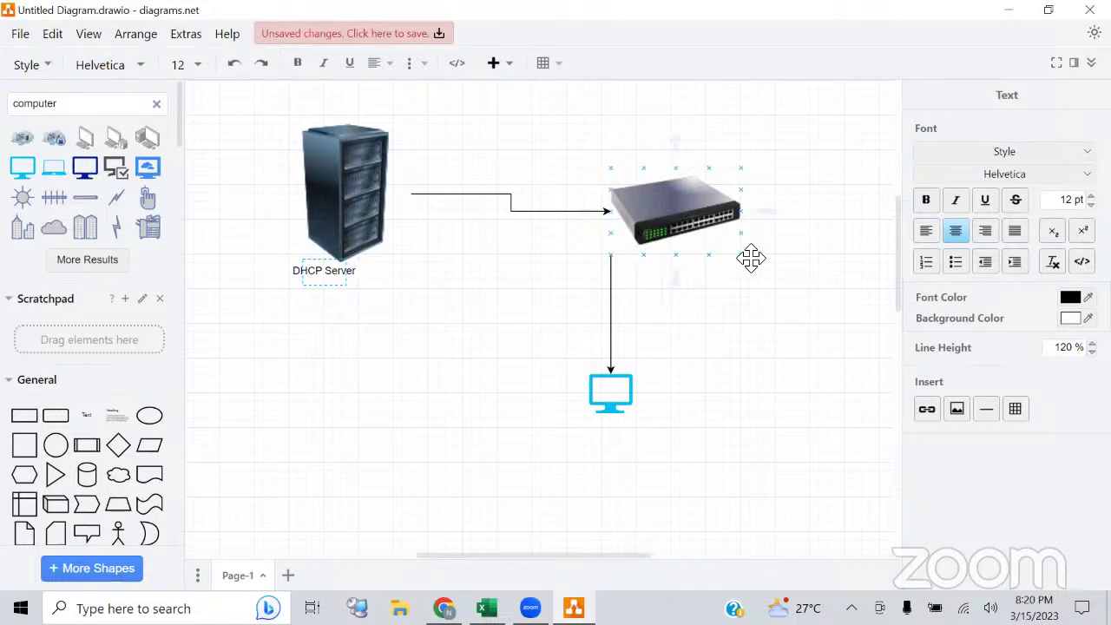
Draw a connector arrow straight down from the switch's lower-right corner
{"action": "left_click_drag", "start_coordinate": [751, 258], "coordinate": [741, 373]}
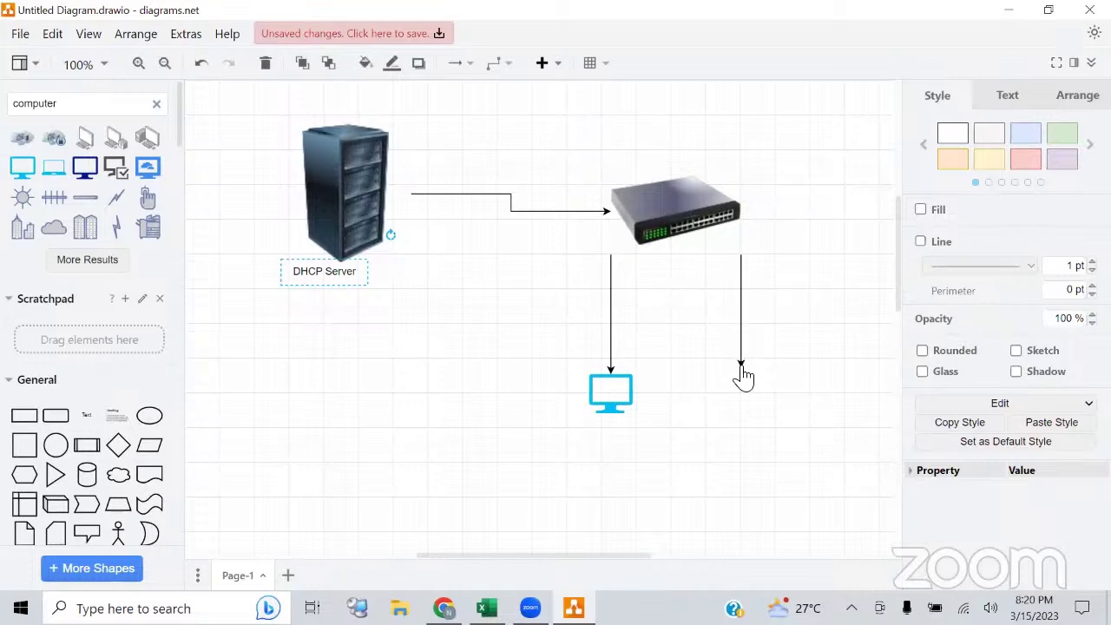
Move the monitor under the switch slightly lower and give it the label "v"
{"action": "left_click", "coordinate": [611, 399]}
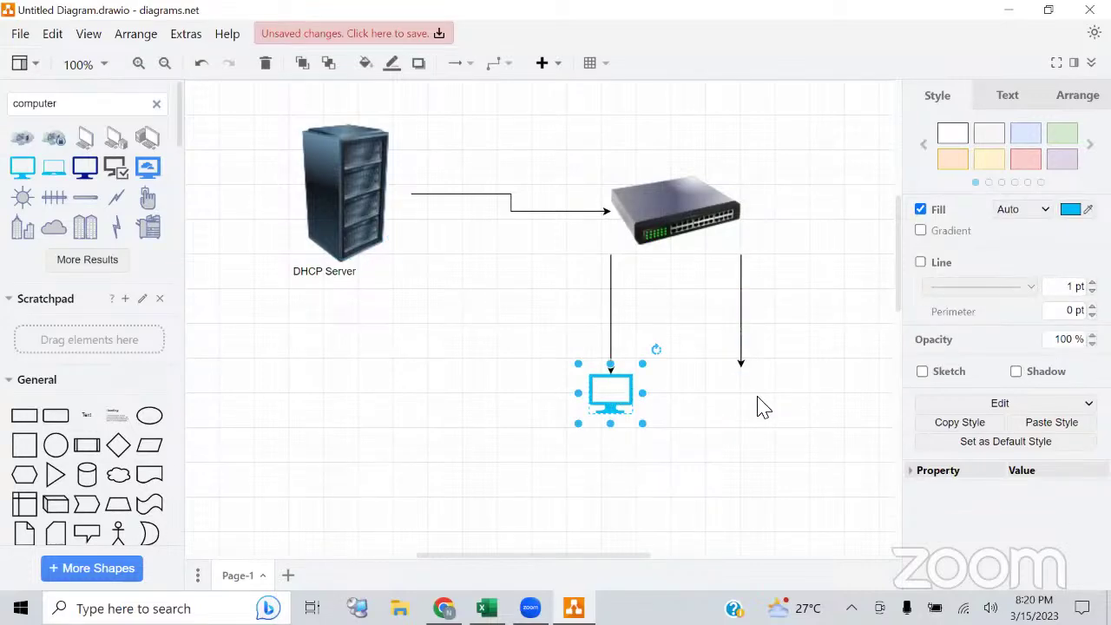
{"action": "key", "text": "F2"}
{"action": "mouse_move", "coordinate": [624, 396]}
{"action": "left_mouse_down"}
{"action": "mouse_move", "coordinate": [674, 417]}
{"action": "mouse_move", "coordinate": [605, 417]}
{"action": "mouse_move", "coordinate": [617, 415]}
{"action": "left_mouse_up"}
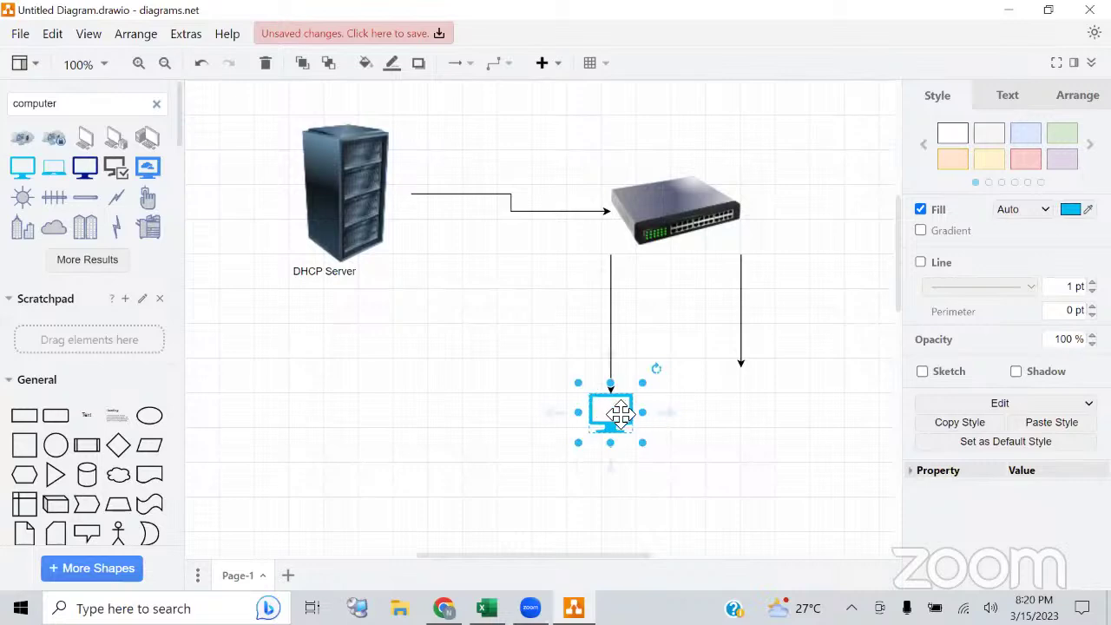
{"action": "key", "text": "Escape"}
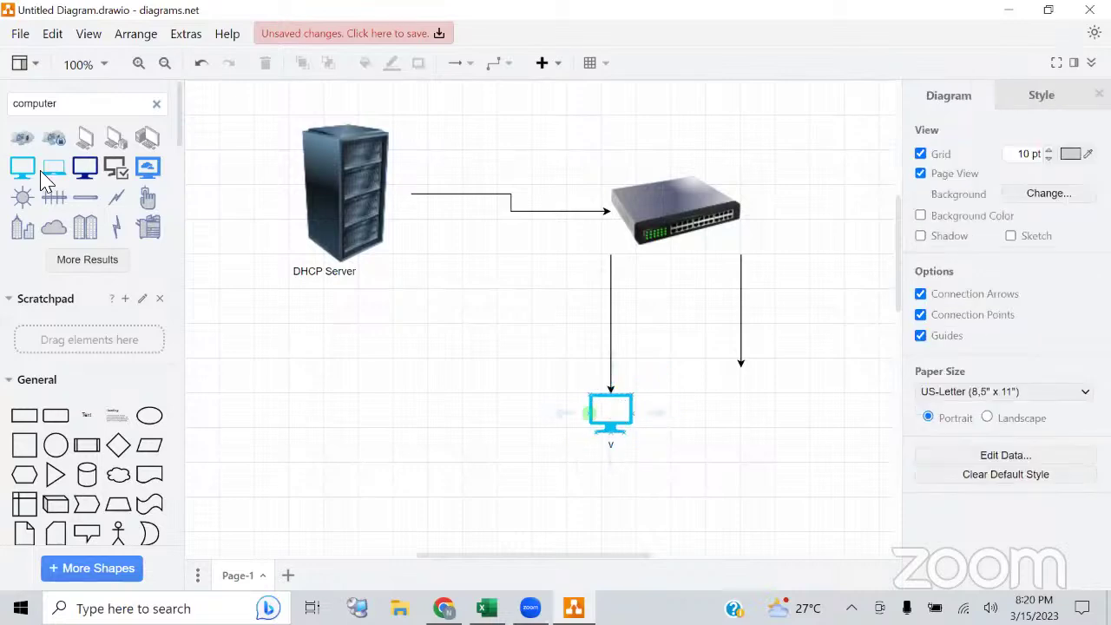
Place a monitor at the end of the switch's right connector and another at the end of a new, longer central connector
{"action": "left_click_drag", "start_coordinate": [22, 167], "coordinate": [745, 390]}
{"action": "left_click", "coordinate": [440, 424]}
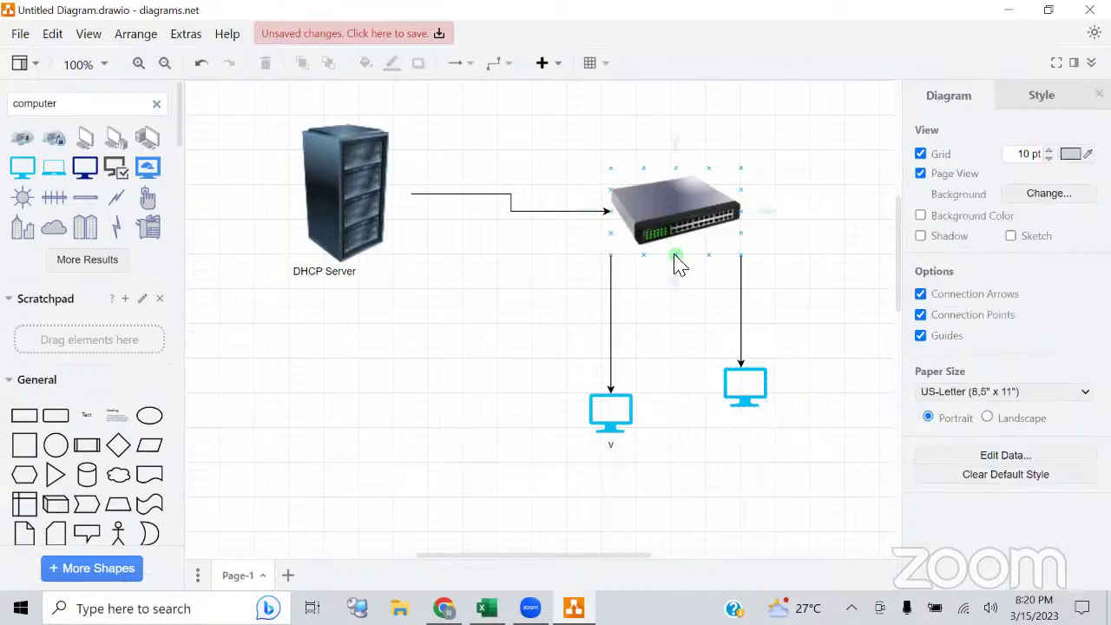
{"action": "left_click_drag", "start_coordinate": [677, 258], "coordinate": [677, 467]}
{"action": "left_click", "coordinate": [23, 167]}
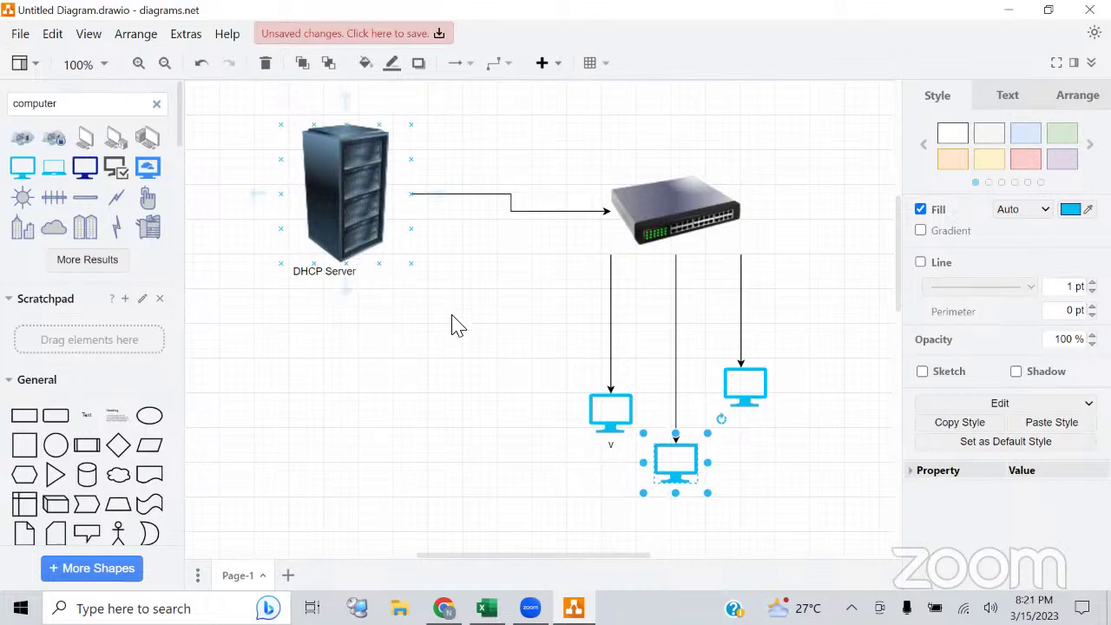
Move the rack server closer to the canvas's upper-left corner
{"action": "left_click_drag", "start_coordinate": [356, 199], "coordinate": [270, 176]}
{"action": "left_click", "coordinate": [280, 368]}
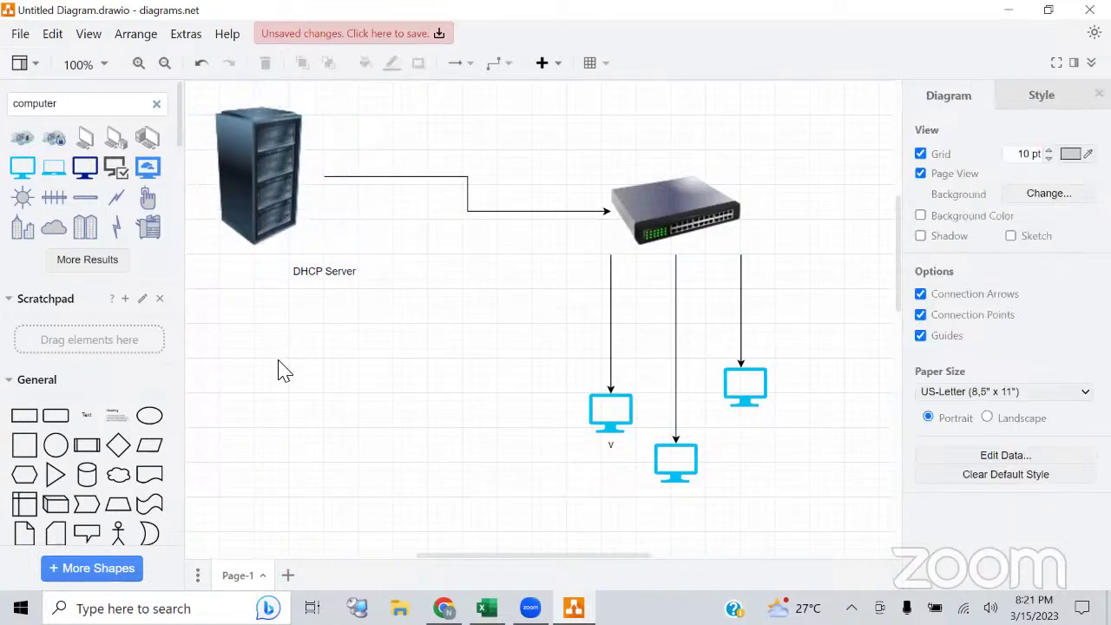
Clear the shape search text
{"action": "mouse_move", "coordinate": [39, 132]}
{"action": "key", "text": "BackSpace"}
{"action": "key", "text": "BackSpace"}
{"action": "key", "text": "BackSpace"}
{"action": "key", "text": "BackSpace"}
{"action": "key", "text": "BackSpace"}
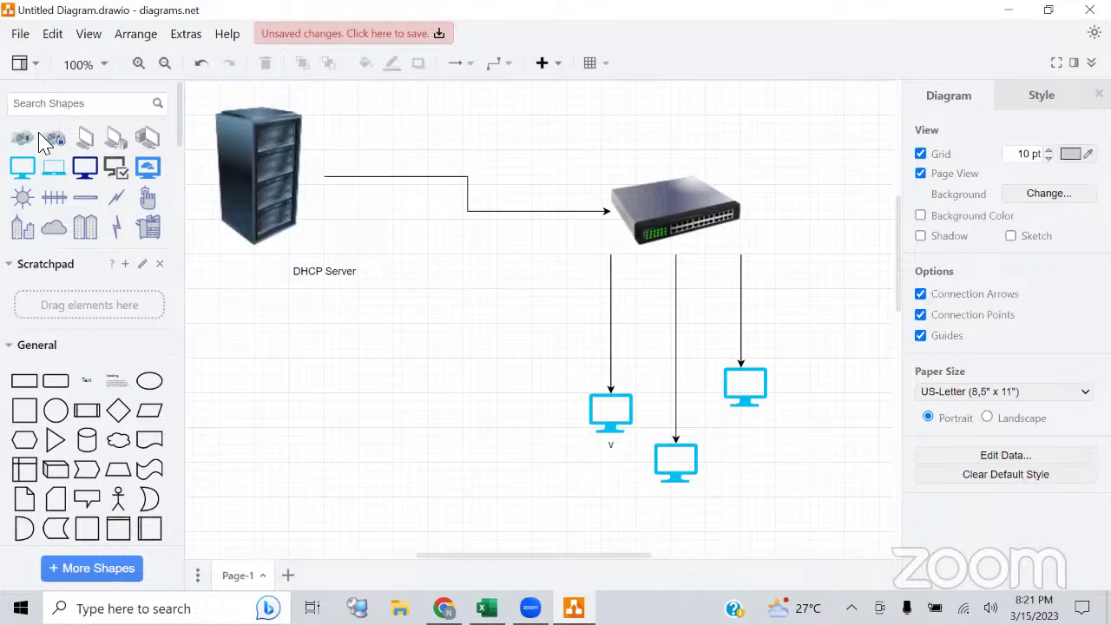
Move the "DHCP Server" label back directly beneath the rack server
{"action": "left_click_drag", "start_coordinate": [325, 272], "coordinate": [257, 263]}
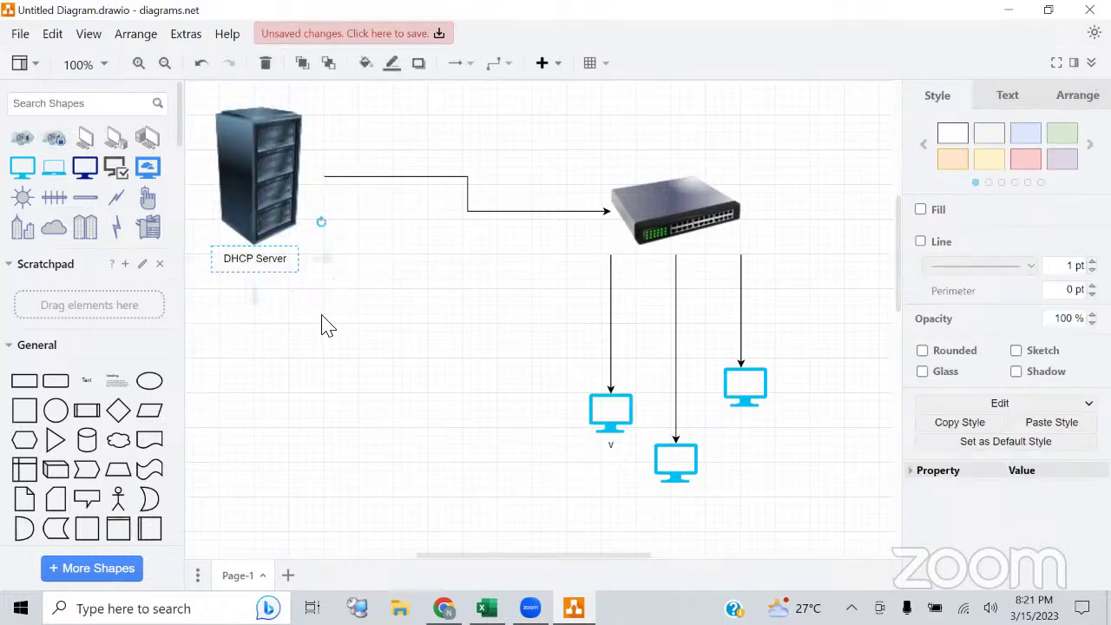
{"action": "left_click", "coordinate": [323, 319]}
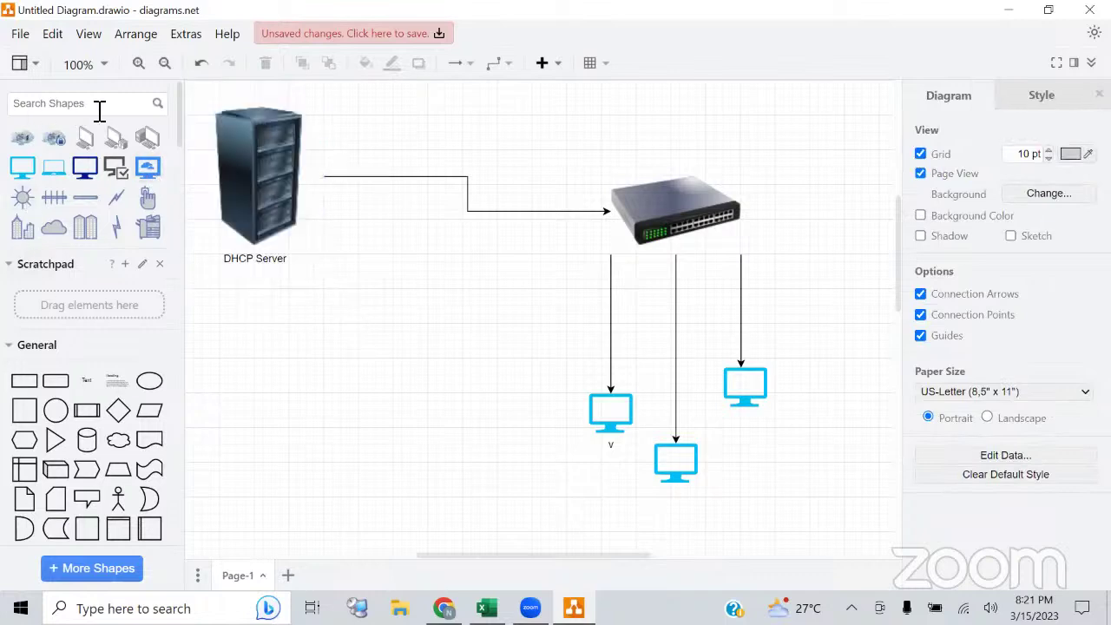
Search the shapes for "server" and place a second rack server to the right of the first one
{"action": "type", "text": "server"}
{"action": "key", "text": "Return"}
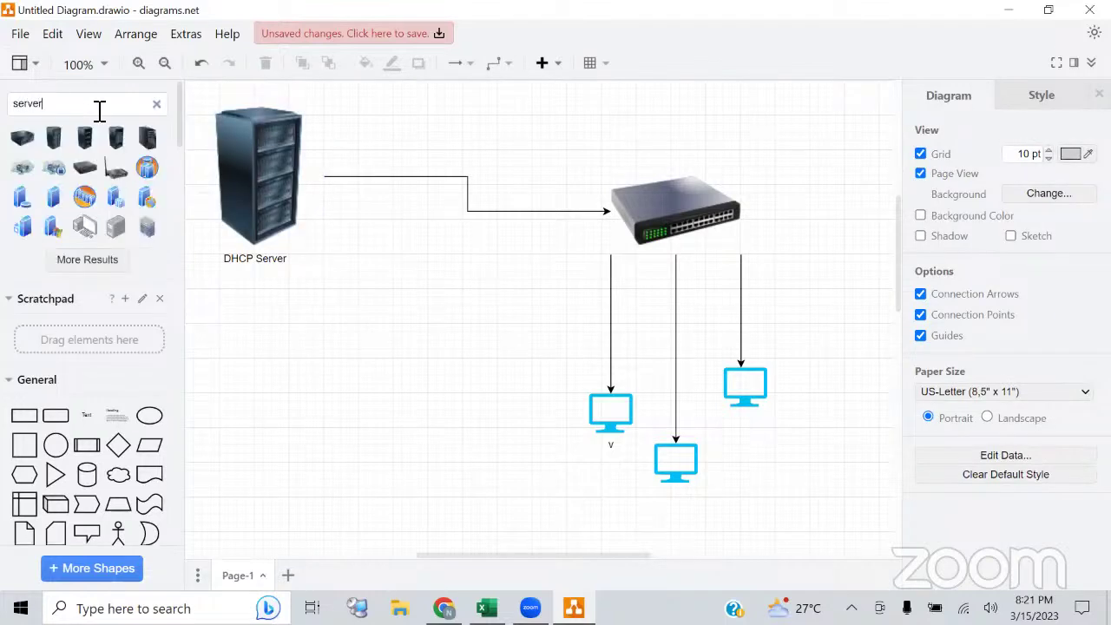
{"action": "left_click_drag", "start_coordinate": [54, 143], "coordinate": [364, 156]}
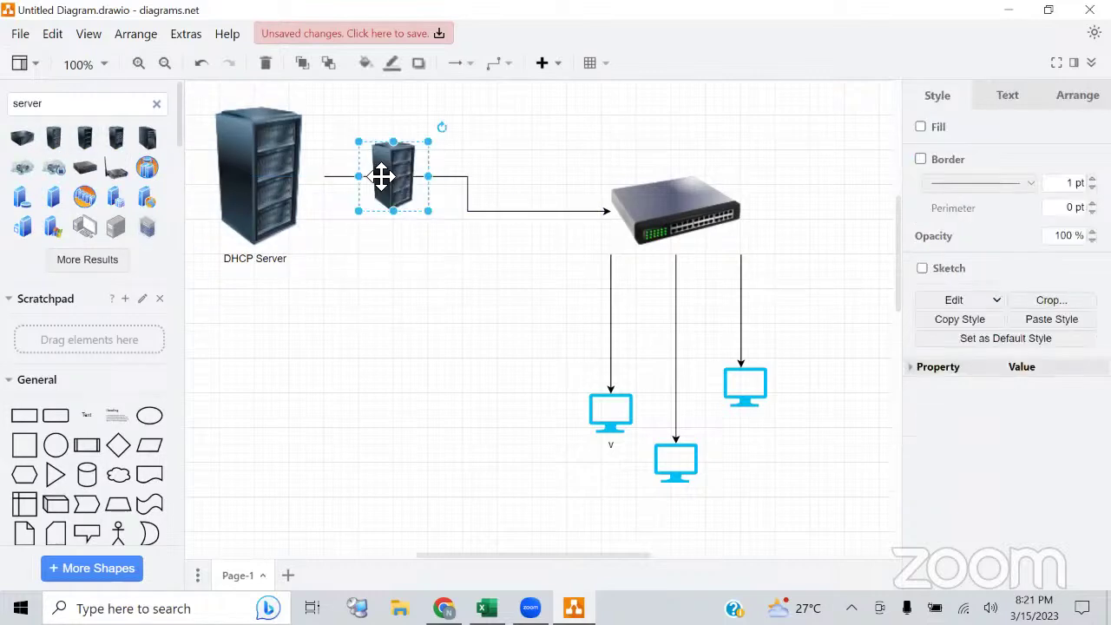
Enlarge the second rack server and move it below the "DHCP Server" label
{"action": "left_click_drag", "start_coordinate": [397, 228], "coordinate": [397, 246]}
{"action": "left_click_drag", "start_coordinate": [385, 182], "coordinate": [252, 357]}
{"action": "left_click", "coordinate": [340, 448]}
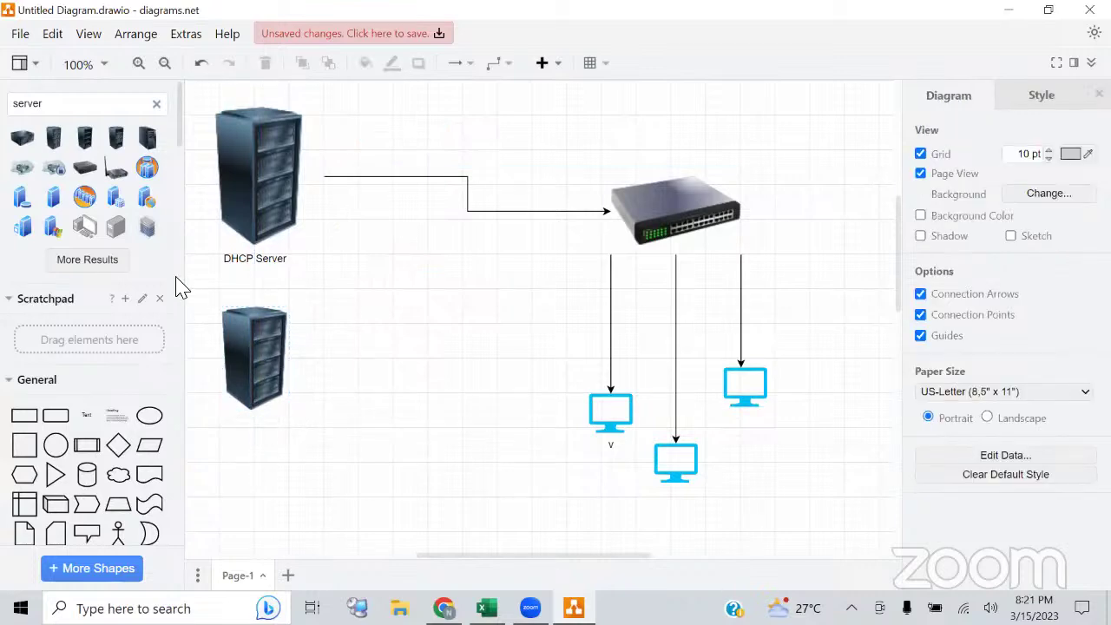
Add a text label reading "Failover Server" directly beneath the second rack server
{"action": "double_click", "coordinate": [241, 434]}
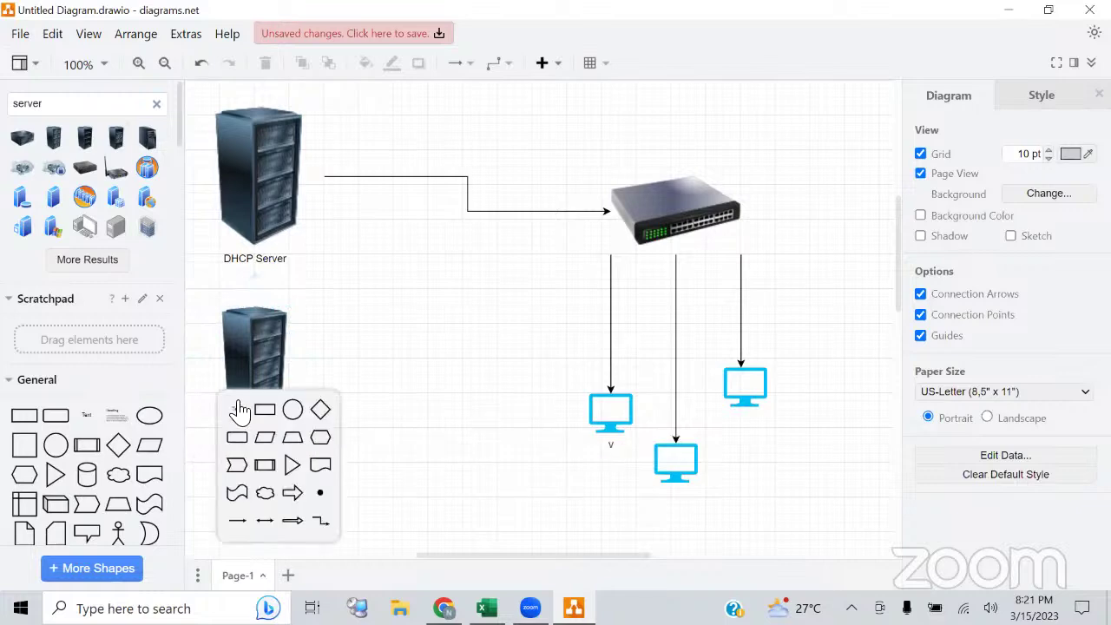
{"action": "left_click", "coordinate": [238, 409]}
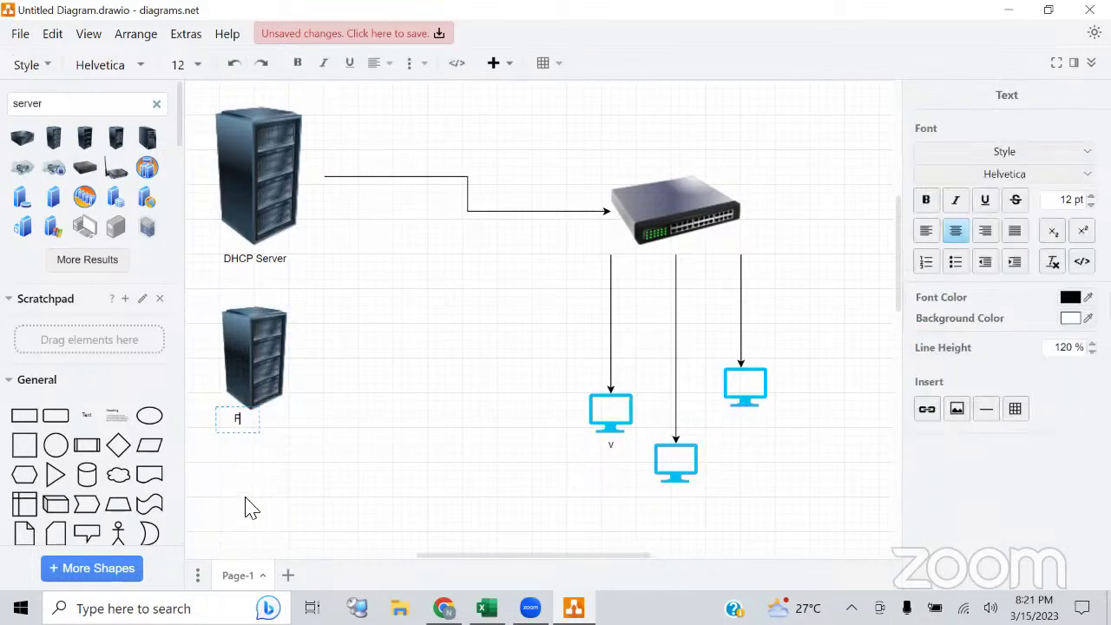
{"action": "type", "text": "Failover Server"}
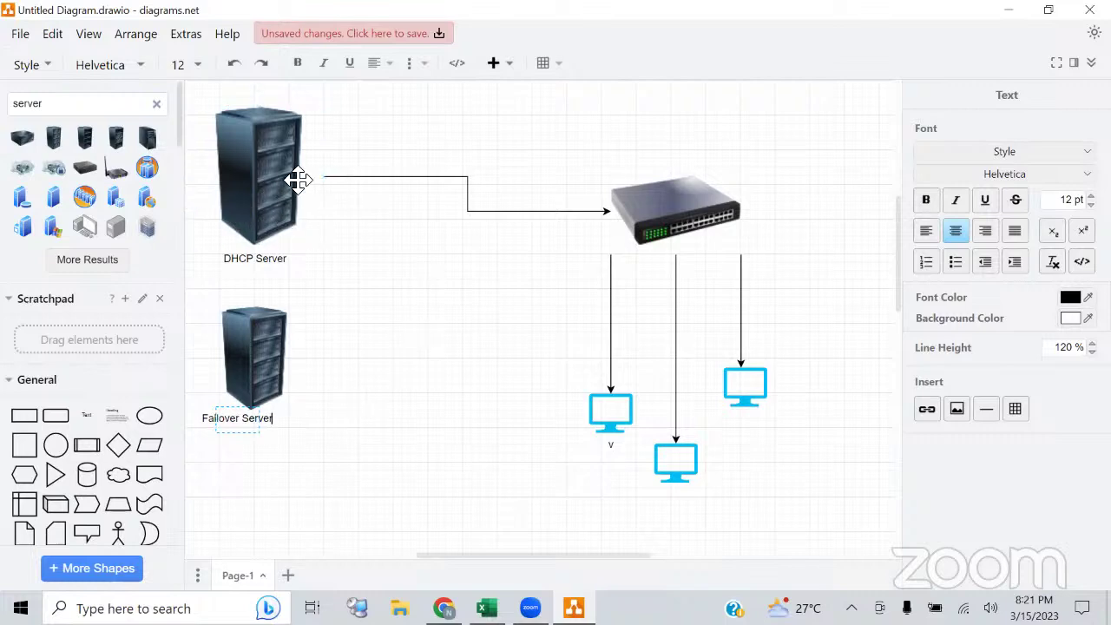
Enlarge the failover rack server in width and height to roughly match the DHCP server above it
{"action": "left_click", "coordinate": [275, 162]}
{"action": "left_click", "coordinate": [263, 363]}
{"action": "left_click_drag", "start_coordinate": [298, 359], "coordinate": [314, 362]}
{"action": "left_click_drag", "start_coordinate": [263, 304], "coordinate": [266, 281]}
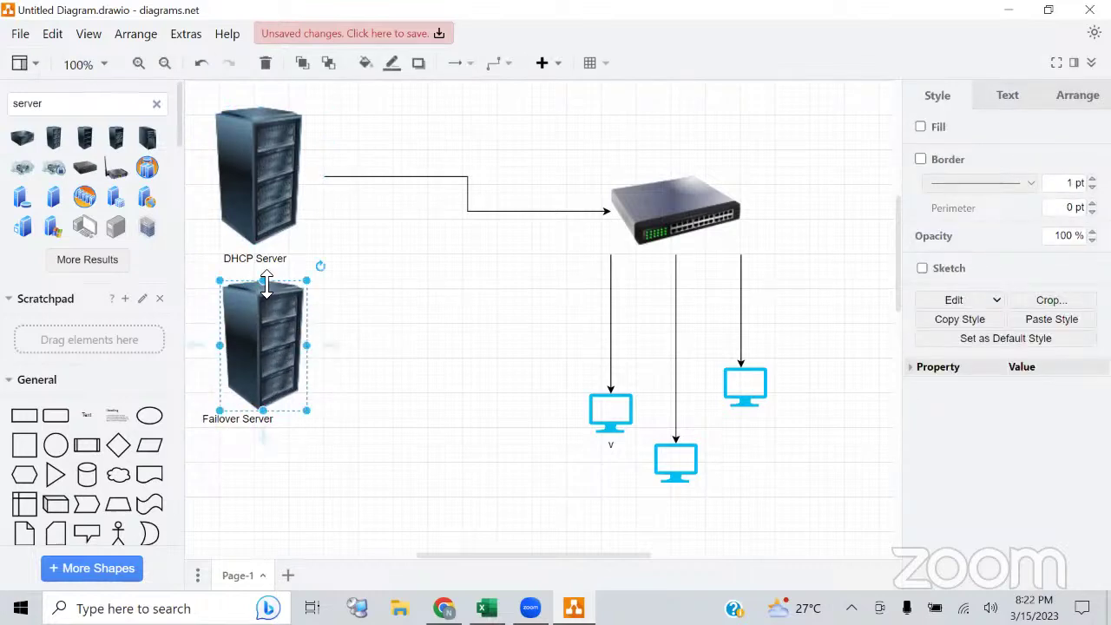
{"action": "left_click", "coordinate": [409, 365]}
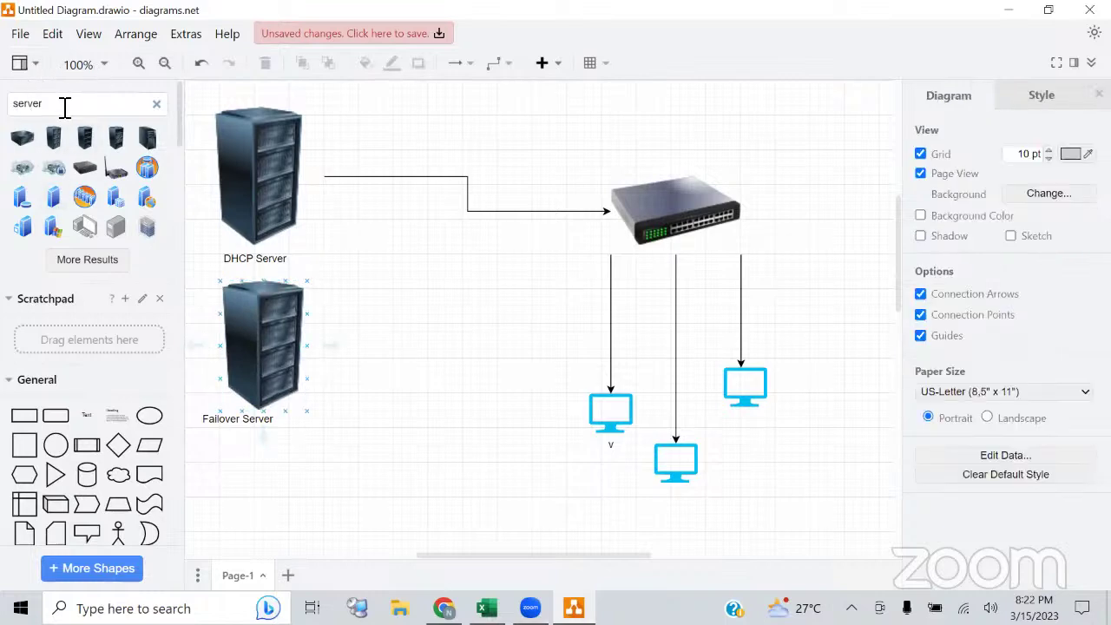
Search the shapes for "switch" and place a second network switch beside the failover server
{"action": "key", "text": "BackSpace"}
{"action": "key", "text": "BackSpace"}
{"action": "key", "text": "BackSpace"}
{"action": "key", "text": "BackSpace"}
{"action": "key", "text": "BackSpace"}
{"action": "type", "text": "sw"}
{"action": "key", "text": "Return"}
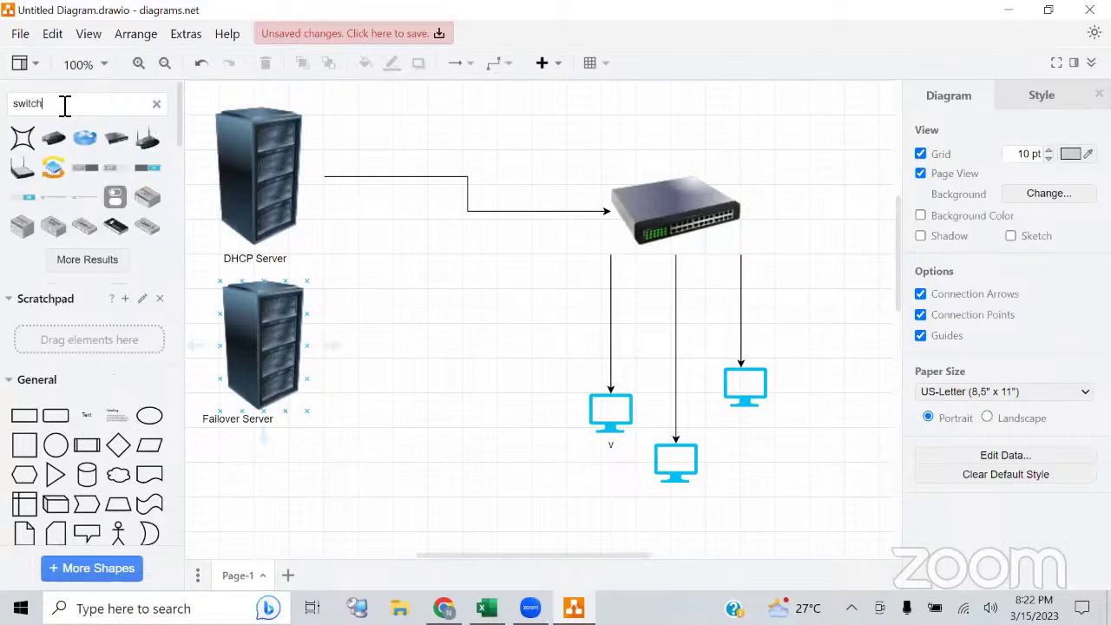
{"action": "left_click_drag", "start_coordinate": [116, 142], "coordinate": [391, 325]}
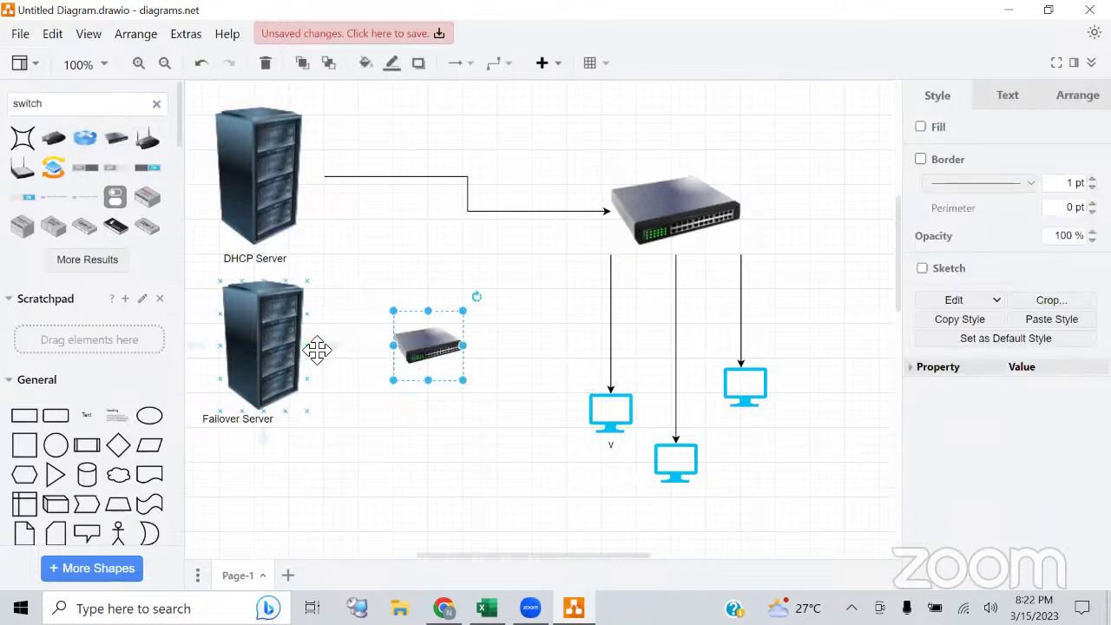
Connect the failover server through the second switch to the two lower client computers with arrows, and widen that switch
{"action": "left_click_drag", "start_coordinate": [315, 349], "coordinate": [398, 349]}
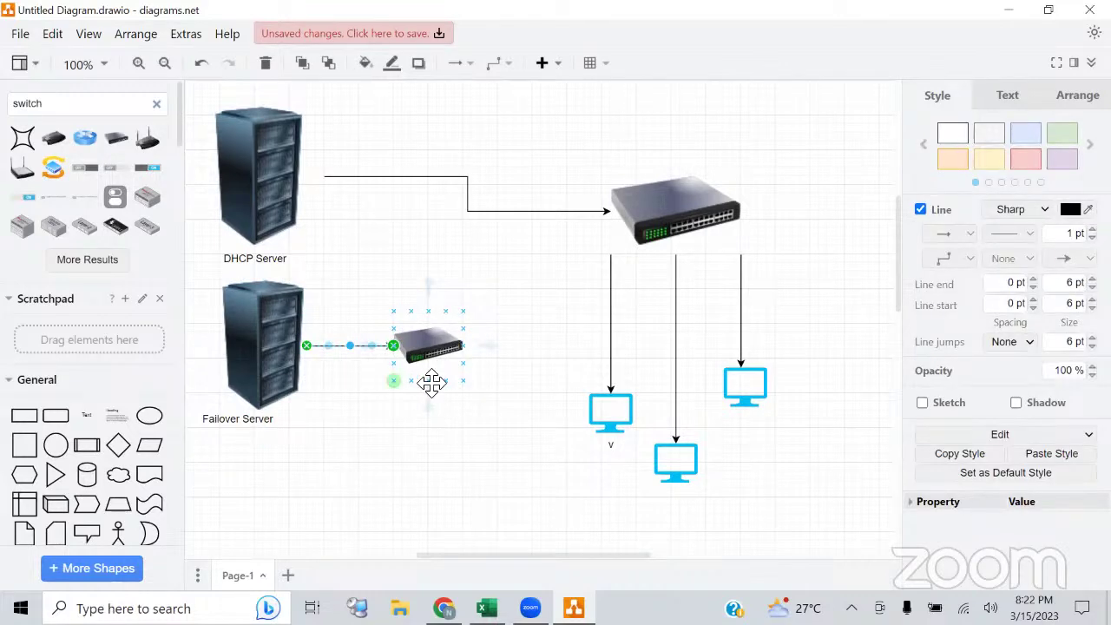
{"action": "left_click_drag", "start_coordinate": [465, 372], "coordinate": [596, 416]}
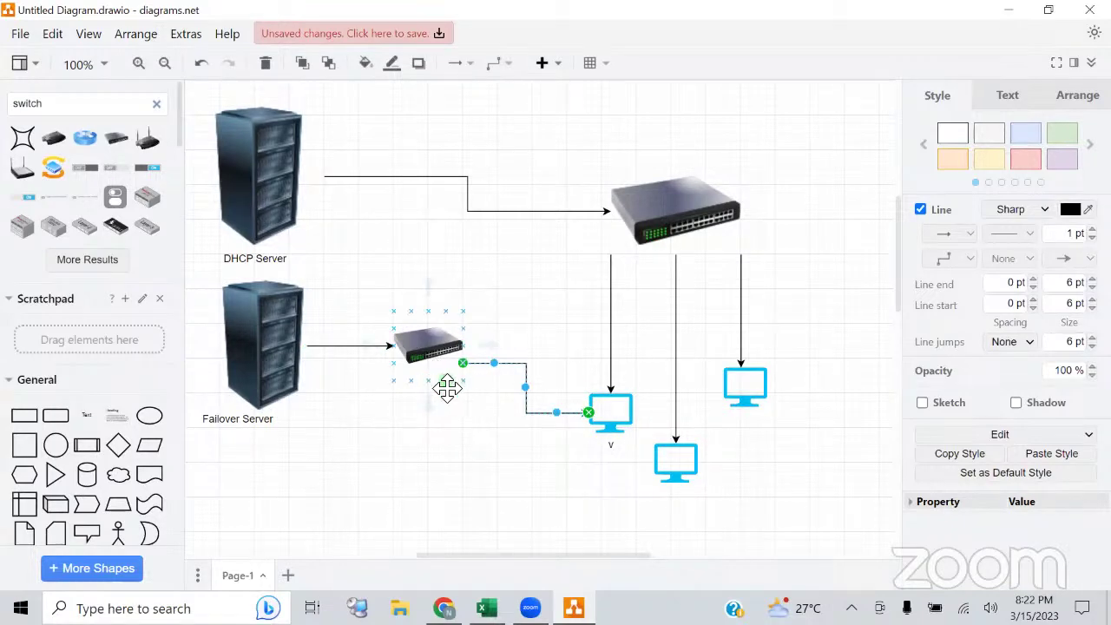
{"action": "left_click_drag", "start_coordinate": [449, 390], "coordinate": [665, 490]}
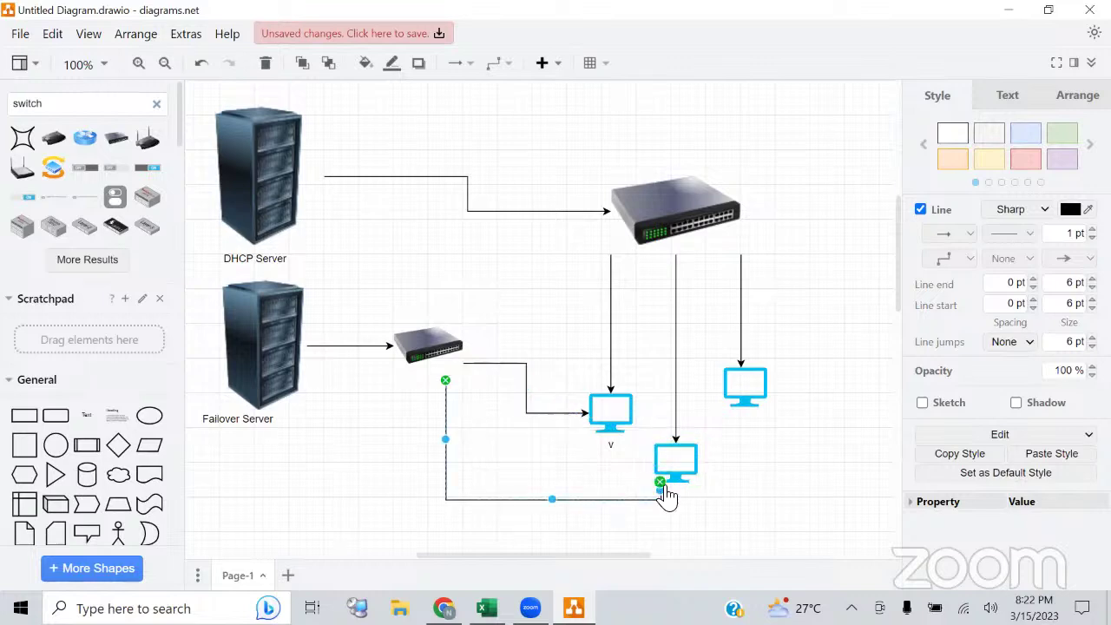
{"action": "left_click", "coordinate": [402, 449]}
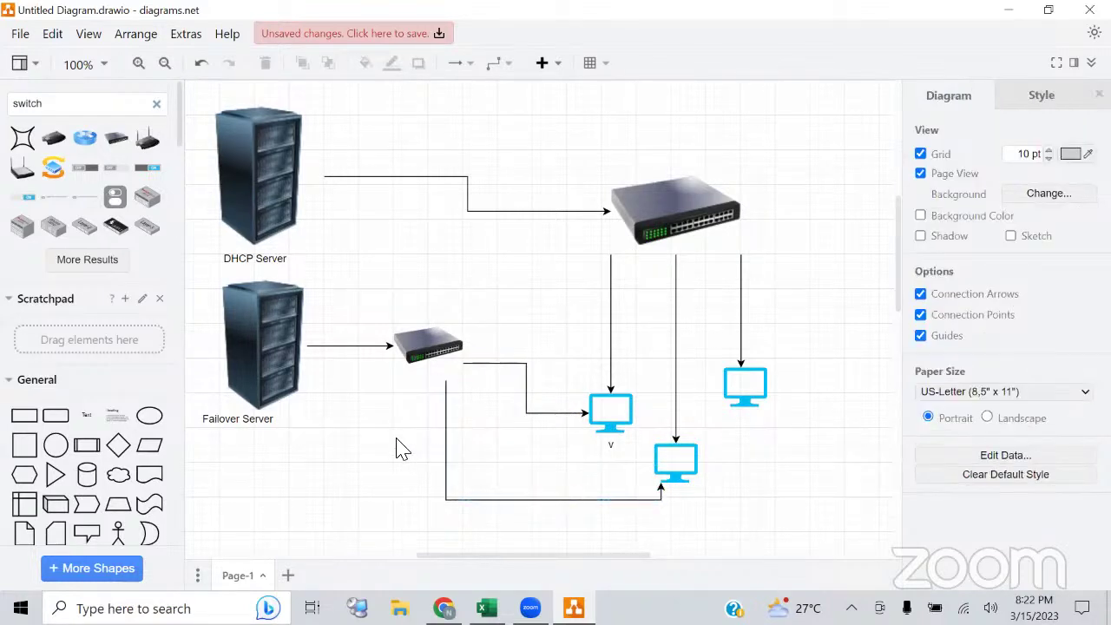
{"action": "left_click", "coordinate": [446, 353]}
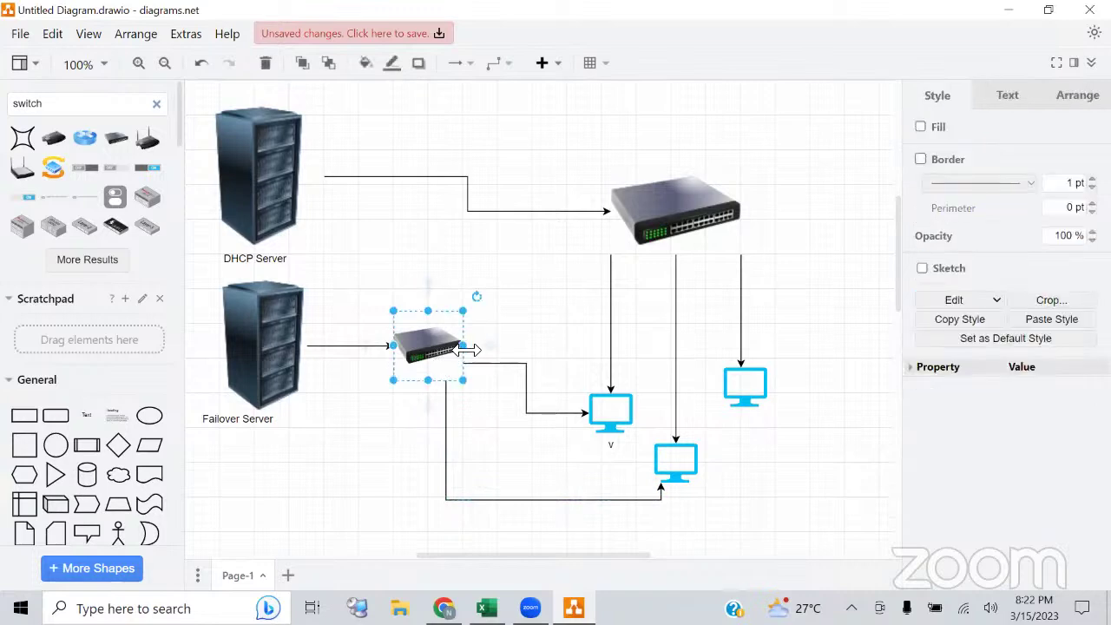
{"action": "left_click_drag", "start_coordinate": [463, 346], "coordinate": [519, 348]}
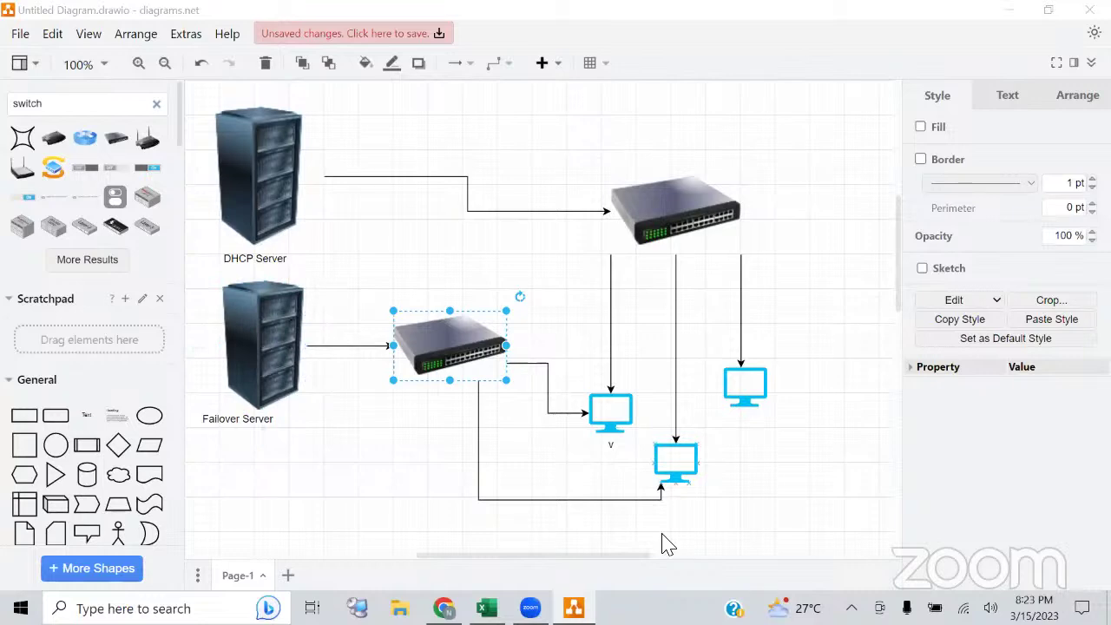
Look over the MCSA topic list in Excel and return to the network diagram in draw.io
{"action": "key", "text": "alt+Tab"}
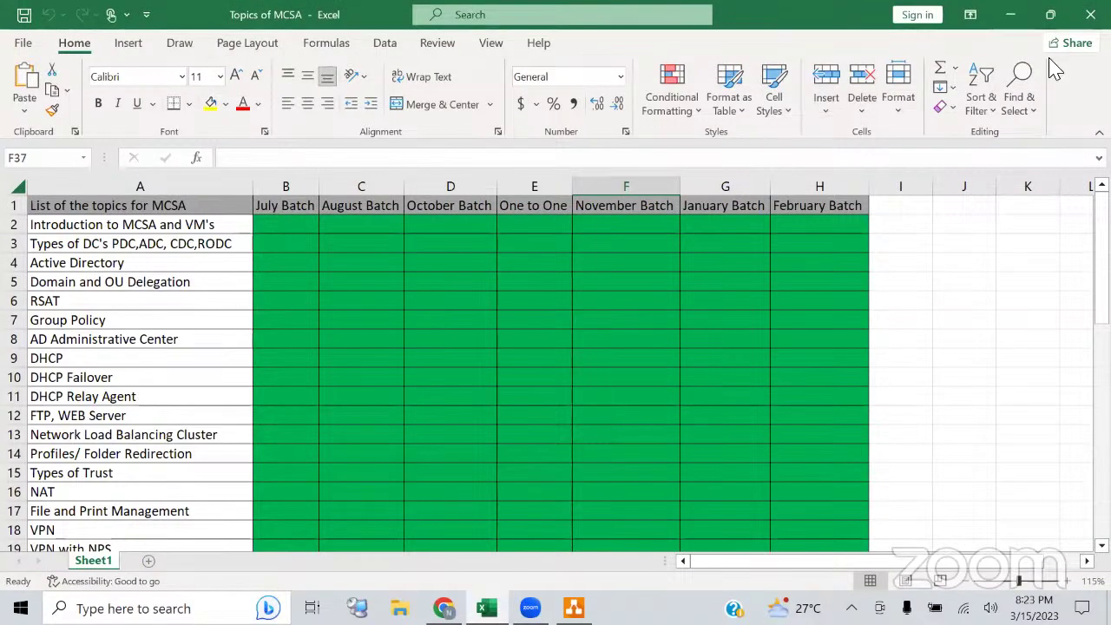
{"action": "key", "text": "alt+Tab"}
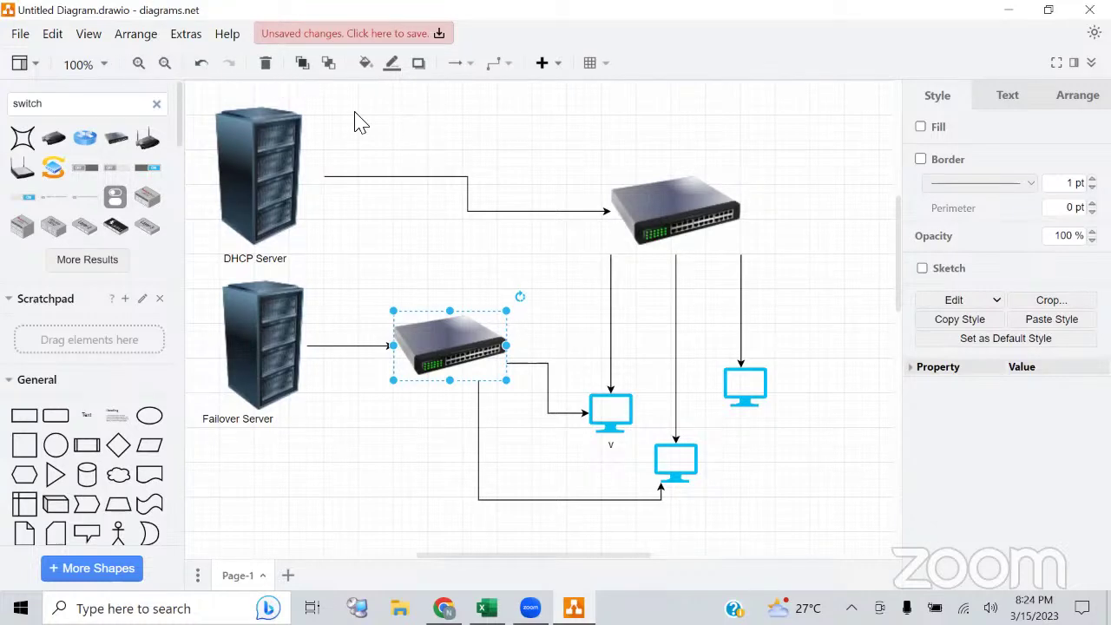
Add a text note above the DHCP server's connector listing the ranges "192.168.1.100- 192.168.1.200" and "10.0.0.100- 10.0.0.200" on two lines
{"action": "left_click", "coordinate": [418, 128]}
{"action": "double_click", "coordinate": [419, 128]}
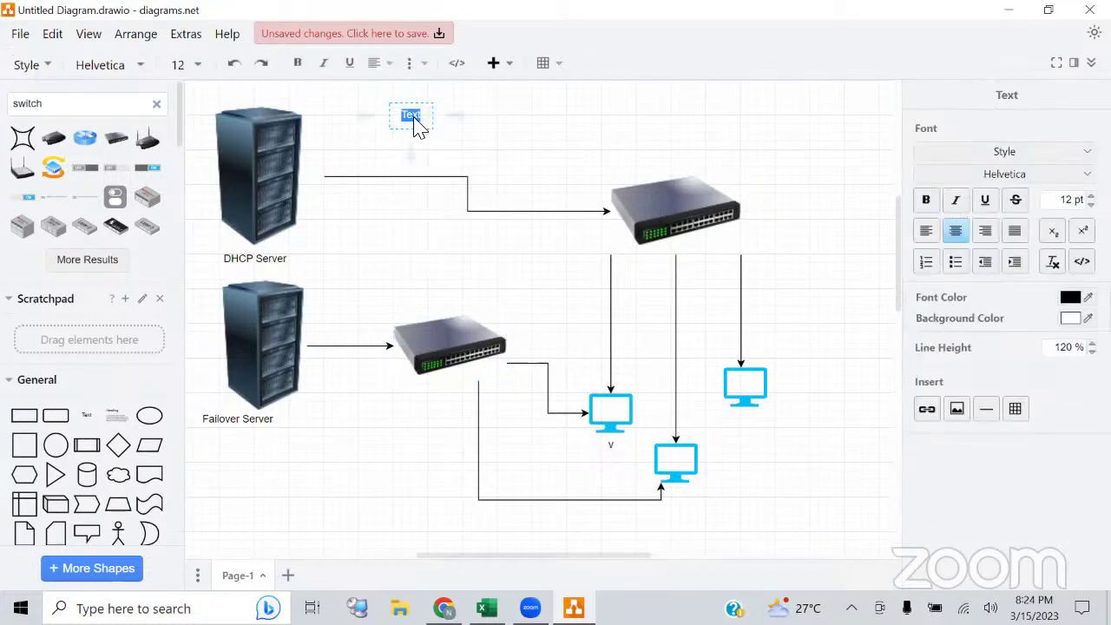
{"action": "key", "text": "BackSpace"}
{"action": "type", "text": "192.168.1.100- 192.168.1.200"}
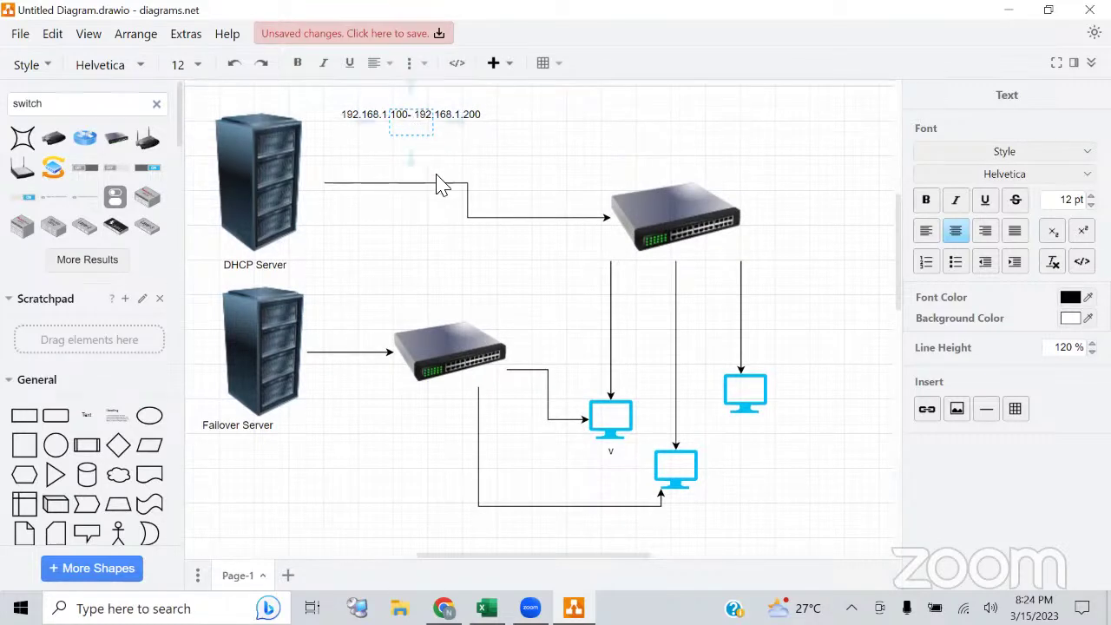
{"action": "type", "text": "10.0.0.100- 10.0.0.200"}
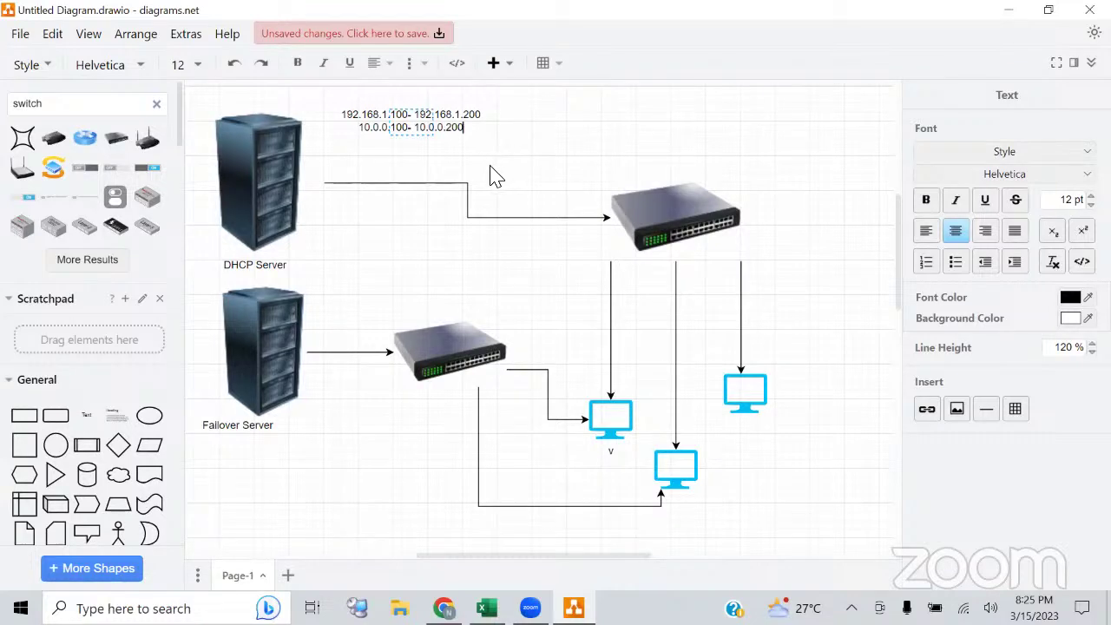
{"action": "left_click", "coordinate": [390, 148]}
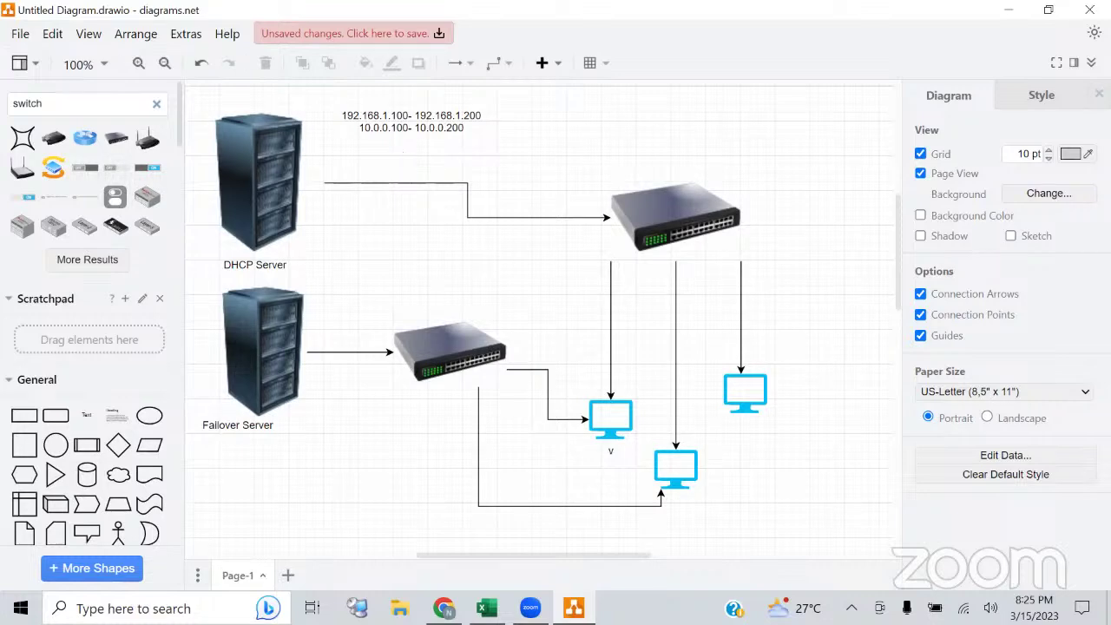
Switch to Excel to check the MCSA topics, and minimize the workbook to return to draw.io
{"action": "key", "text": "alt+Tab"}
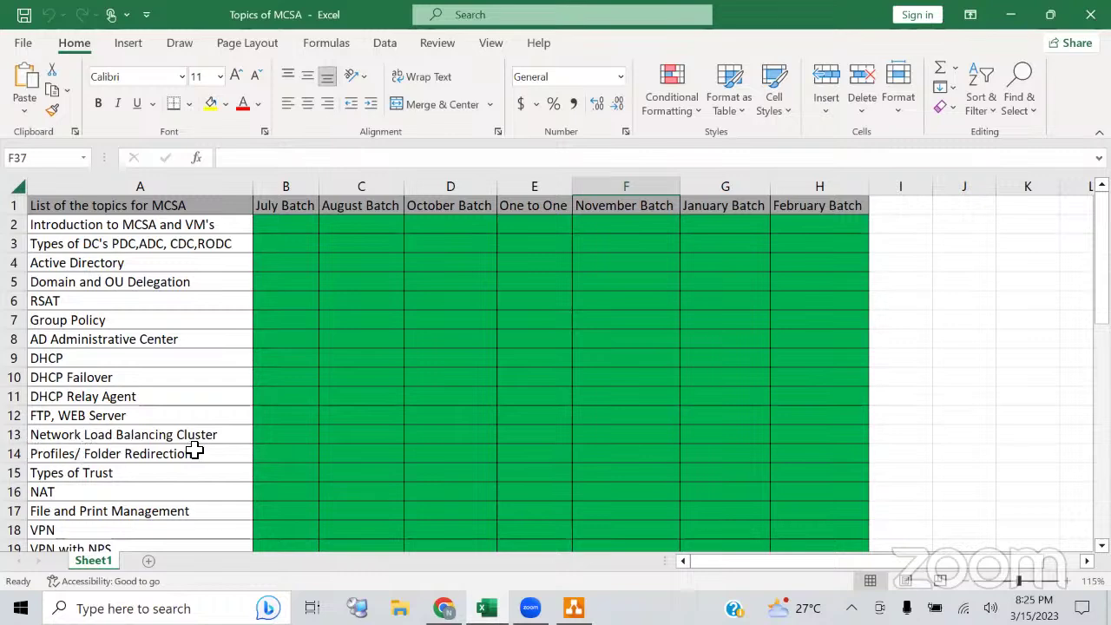
{"action": "left_click", "coordinate": [1009, 16]}
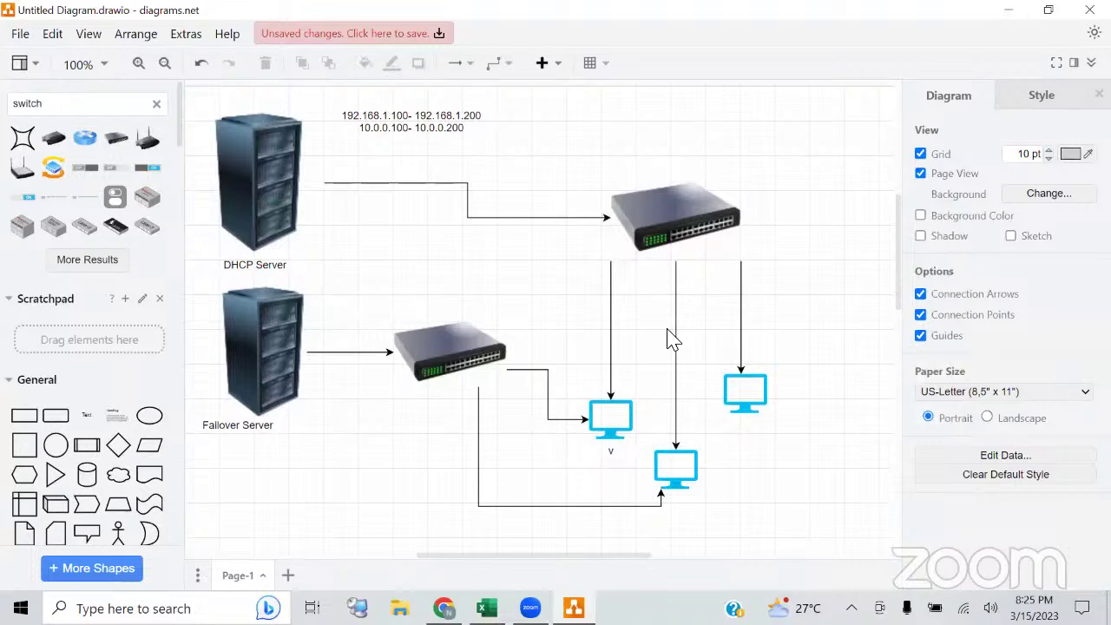
Undo all the edits of the DHCP and failover diagram until the canvas is empty
{"action": "key", "text": "ctrl+a"}
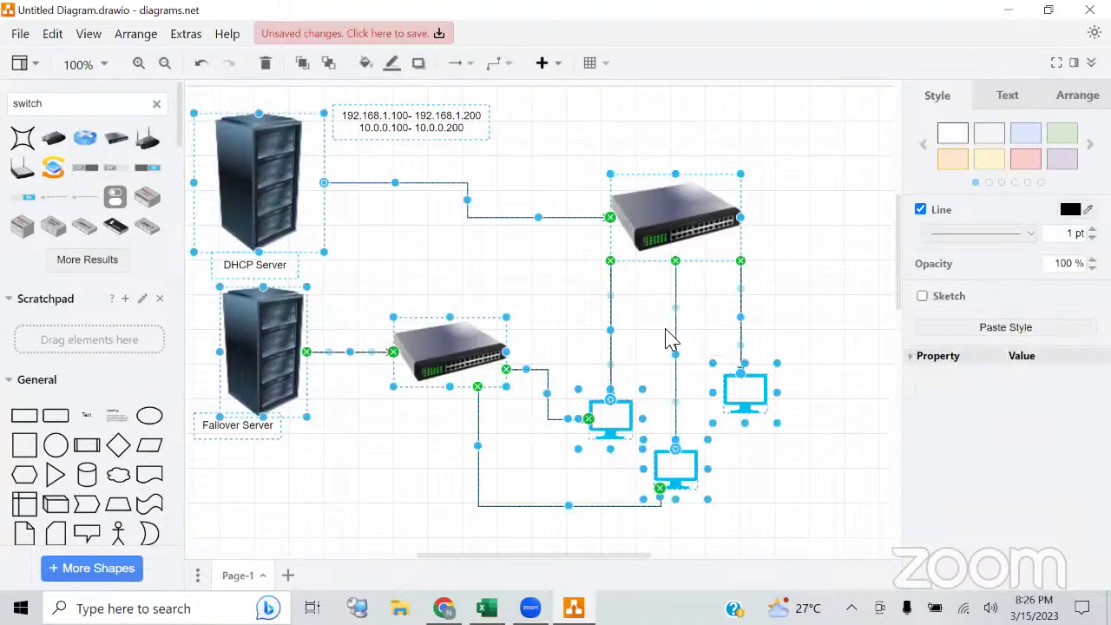
{"action": "key", "text": "ctrl+z"}
{"action": "key", "text": "ctrl+z"}
{"action": "key", "text": "ctrl+z"}
{"action": "key", "text": "ctrl+z"}
{"action": "key", "text": "ctrl+z"}
{"action": "key", "text": "ctrl+z"}
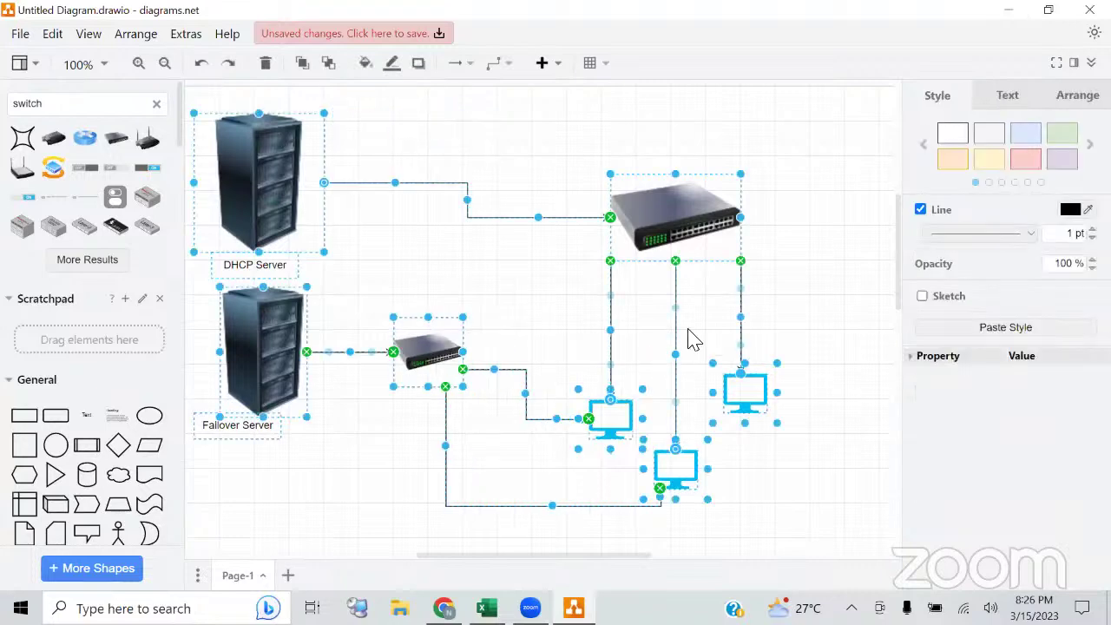
{"action": "key", "text": "ctrl+z"}
{"action": "key", "text": "ctrl+z"}
{"action": "key", "text": "ctrl+z"}
{"action": "key", "text": "ctrl+z"}
{"action": "key", "text": "ctrl+z"}
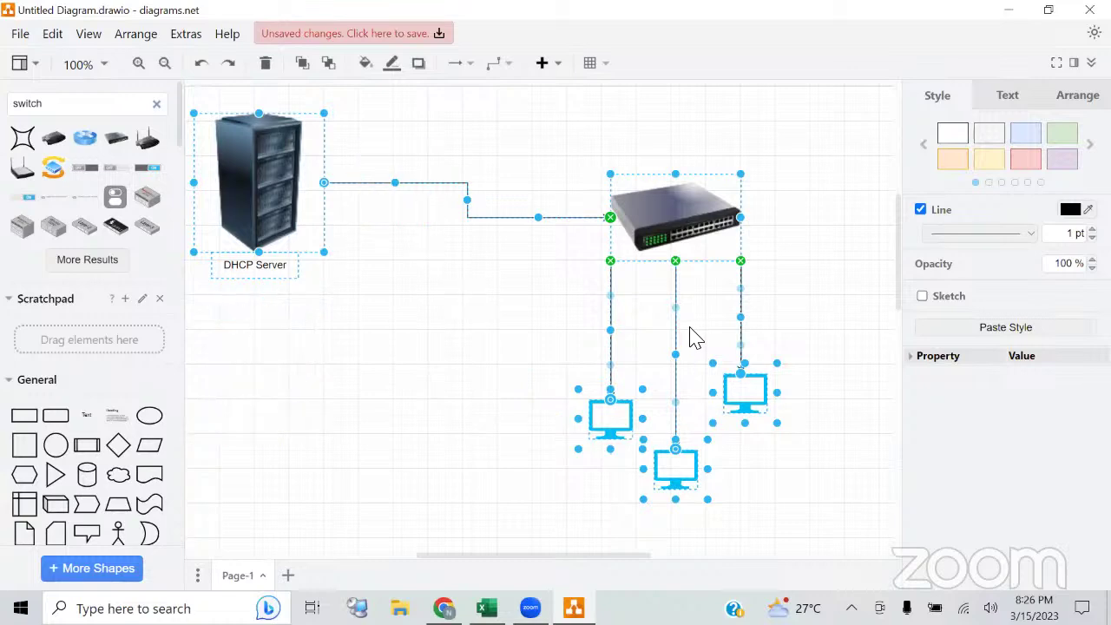
{"action": "key", "text": "ctrl+z"}
{"action": "key", "text": "ctrl+z"}
{"action": "key", "text": "ctrl+z"}
{"action": "key", "text": "ctrl+z"}
{"action": "key", "text": "ctrl+z"}
{"action": "key", "text": "ctrl+z"}
{"action": "key", "text": "ctrl+z"}
{"action": "key", "text": "ctrl+z"}
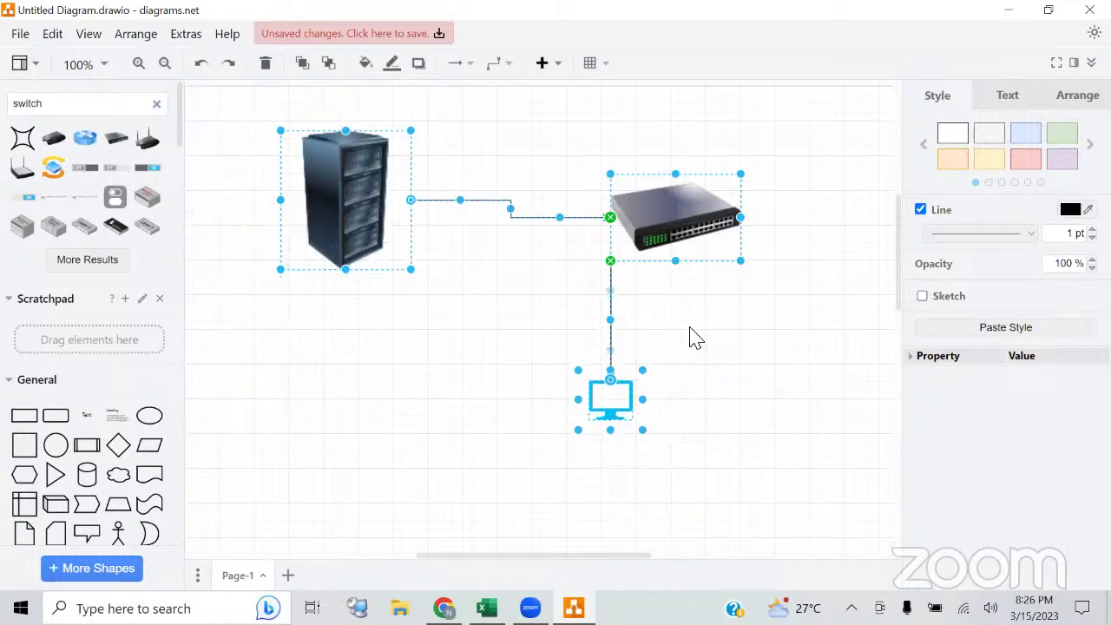
{"action": "key", "text": "ctrl+z"}
{"action": "key", "text": "ctrl+z"}
{"action": "key", "text": "ctrl+z"}
{"action": "key", "text": "ctrl+z"}
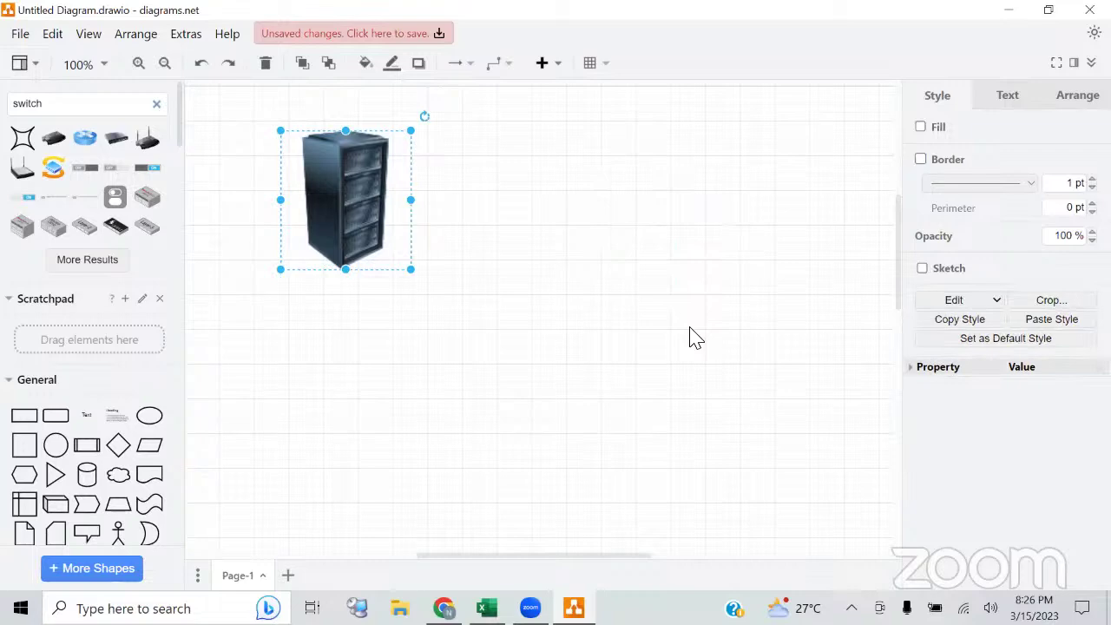
{"action": "key", "text": "ctrl+z"}
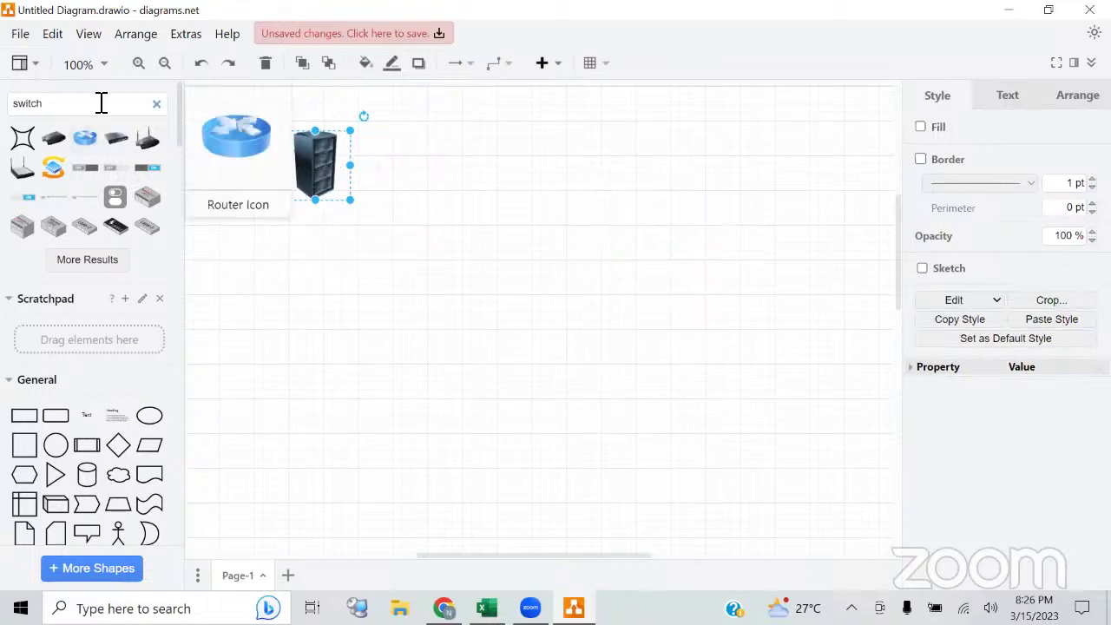
{"action": "key", "text": "ctrl+z"}
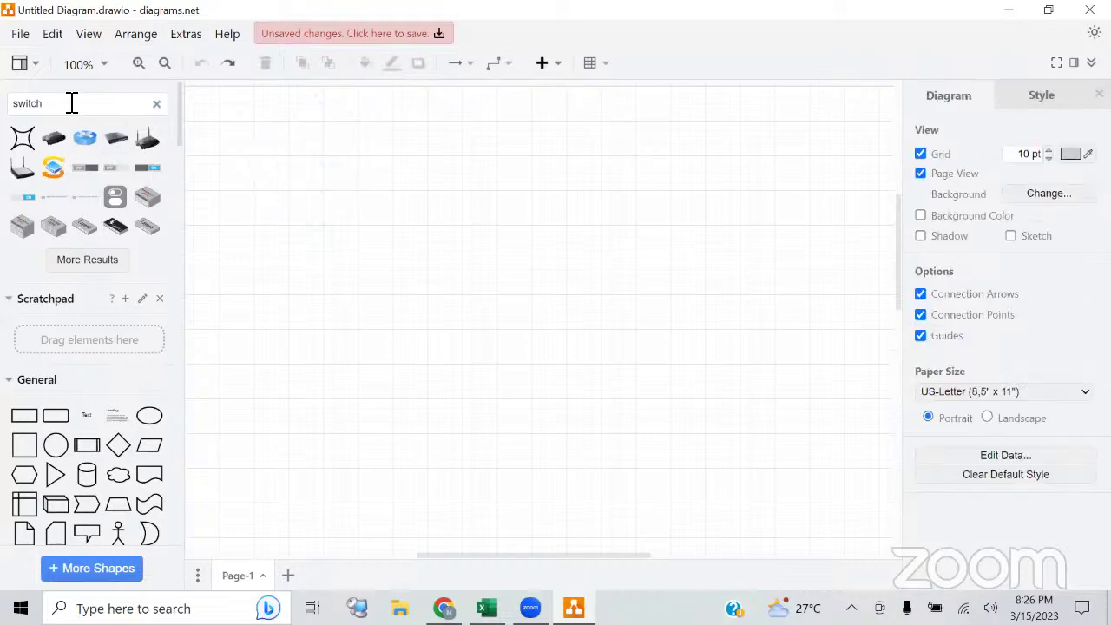
Search the shapes for "web server" and place the dark blue server with a globe on the empty canvas
{"action": "key", "text": "BackSpace"}
{"action": "key", "text": "BackSpace"}
{"action": "key", "text": "BackSpace"}
{"action": "key", "text": "BackSpace"}
{"action": "key", "text": "BackSpace"}
{"action": "key", "text": "BackSpace"}
{"action": "type", "text": "web serve"}
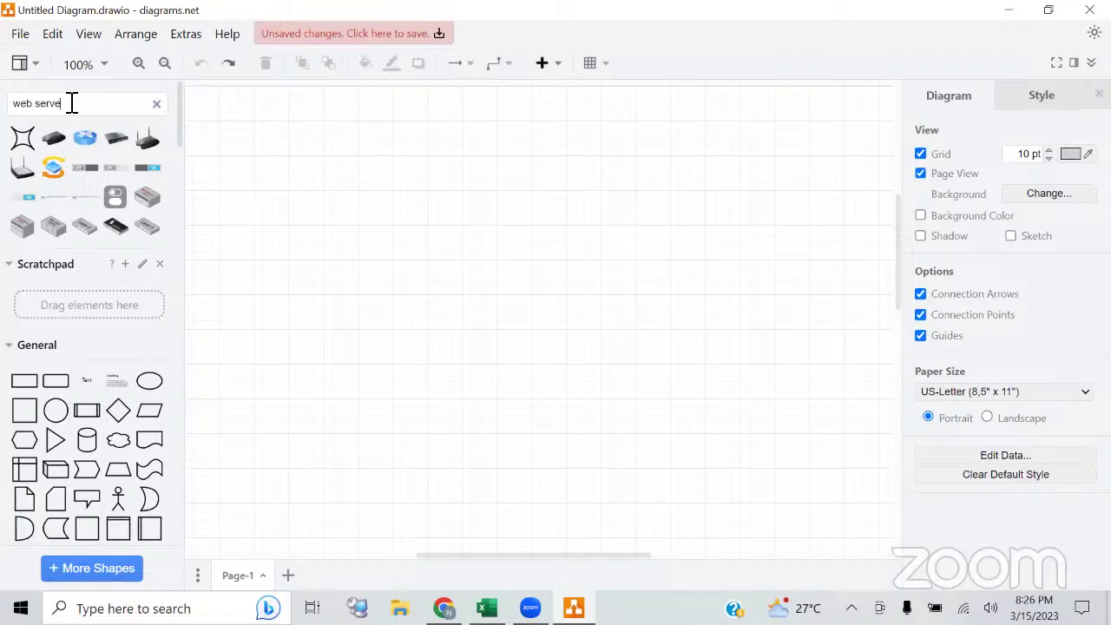
{"action": "type", "text": "r"}
{"action": "key", "text": "Return"}
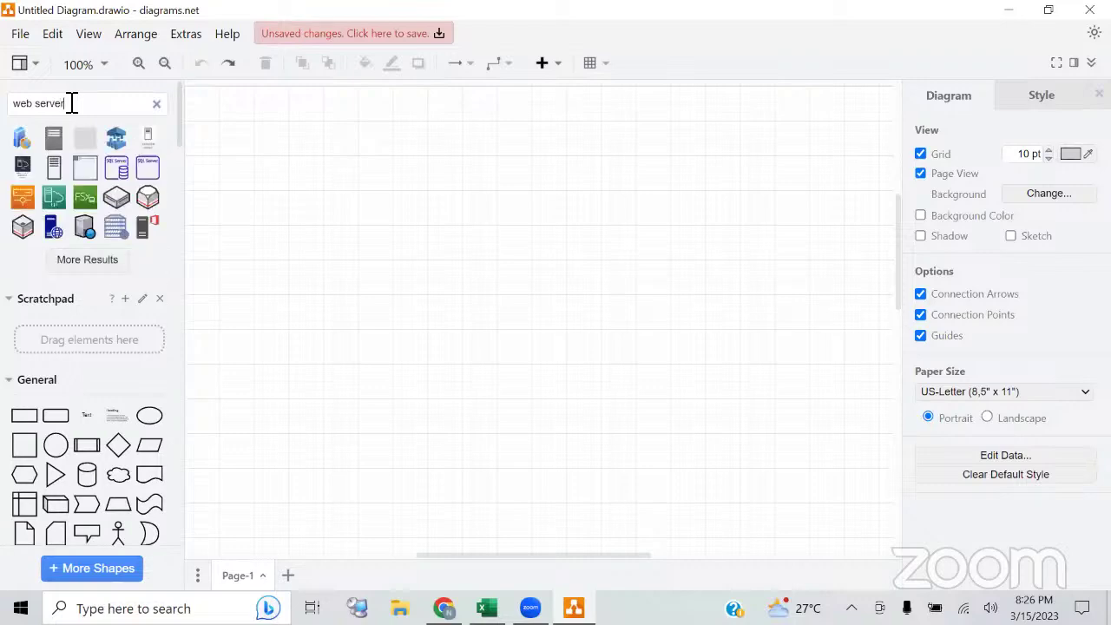
{"action": "mouse_move", "coordinate": [91, 227]}
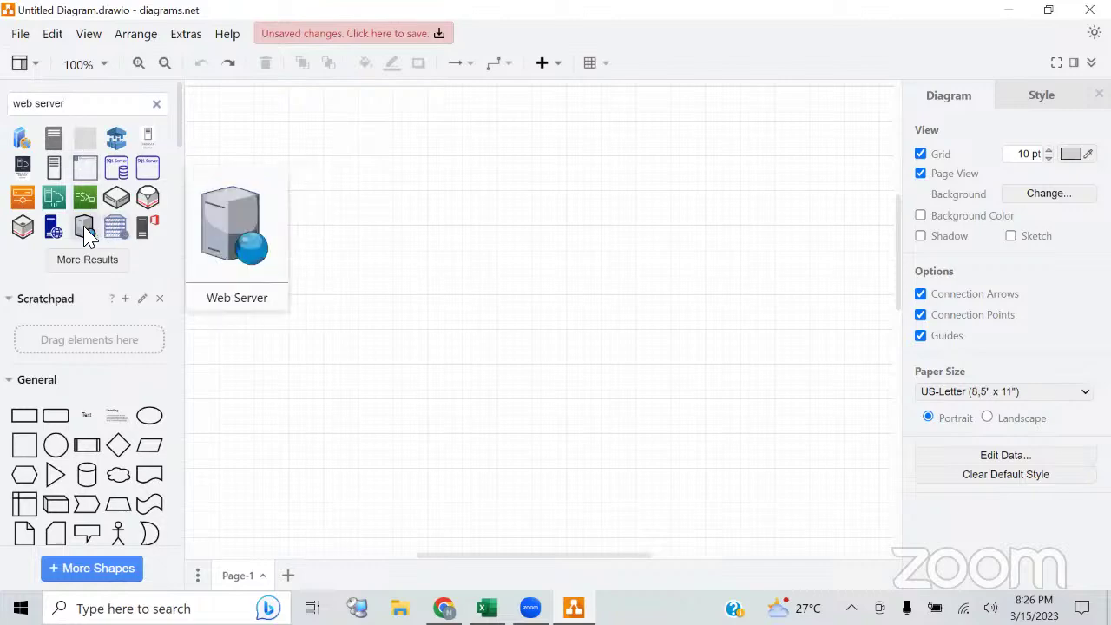
{"action": "mouse_move", "coordinate": [58, 233]}
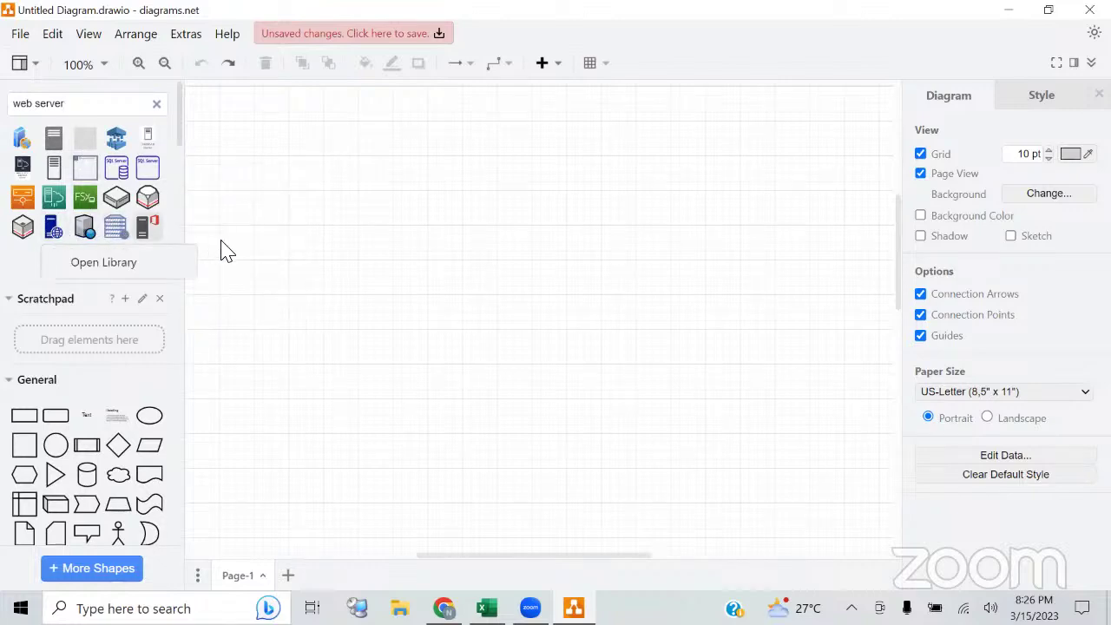
{"action": "left_click_drag", "start_coordinate": [55, 231], "coordinate": [295, 170]}
Enlarge the web server shape and move it up near the upper edge of the canvas
{"action": "left_click_drag", "start_coordinate": [305, 213], "coordinate": [316, 314]}
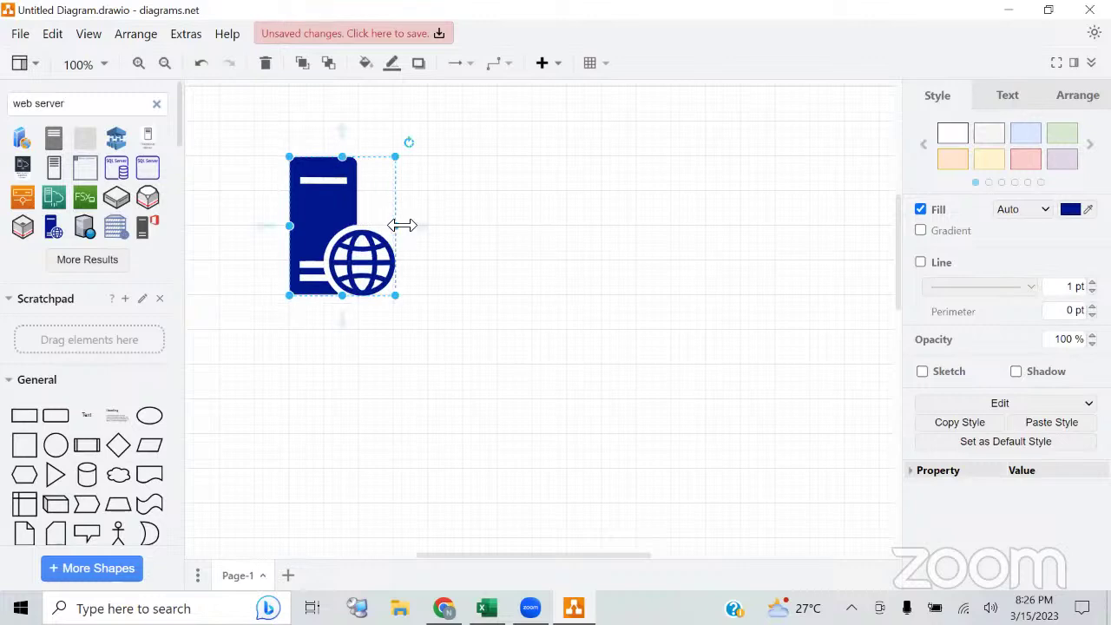
{"action": "left_click_drag", "start_coordinate": [399, 223], "coordinate": [429, 228]}
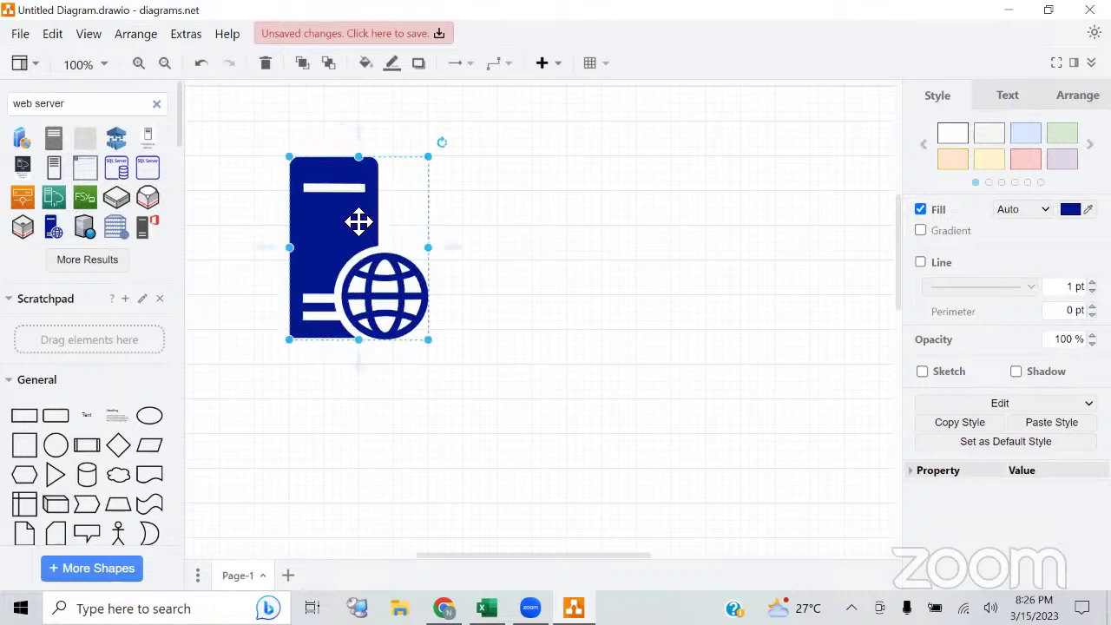
{"action": "left_click_drag", "start_coordinate": [360, 221], "coordinate": [355, 169]}
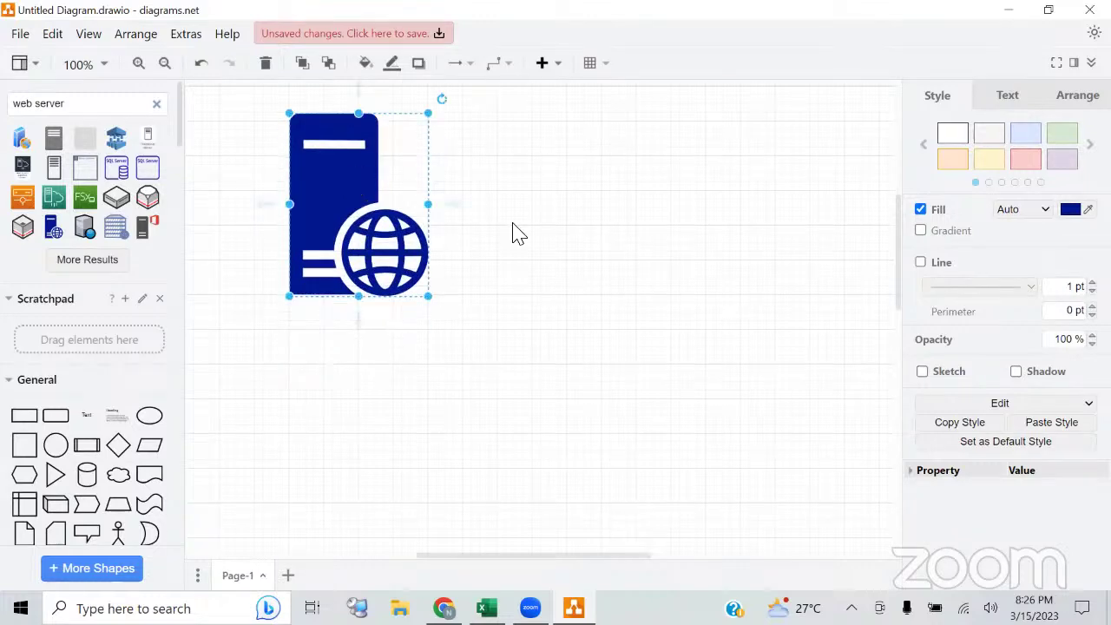
Add an Actor figure on the far side of the canvas and connect it to the web server with an arrow
{"action": "left_click", "coordinate": [647, 257]}
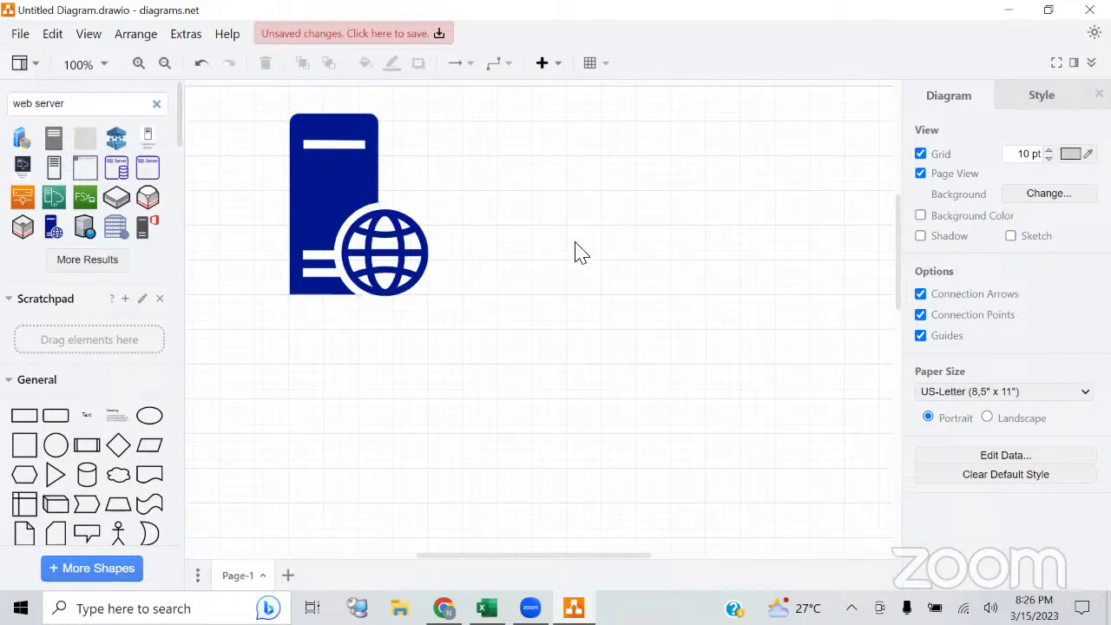
{"action": "left_click", "coordinate": [119, 538]}
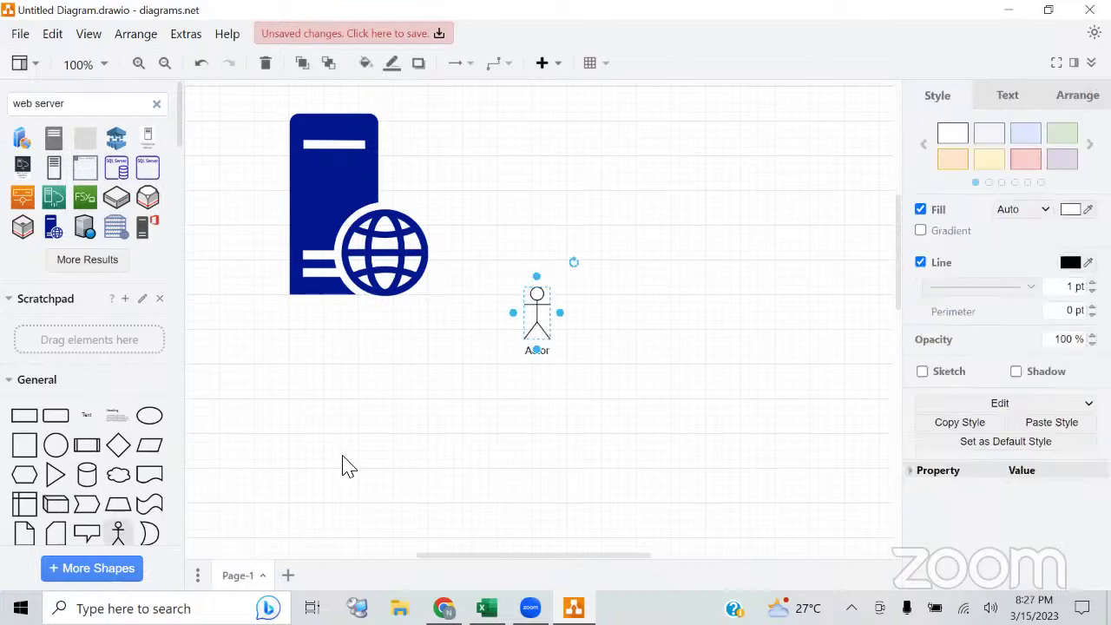
{"action": "left_click_drag", "start_coordinate": [556, 306], "coordinate": [808, 168]}
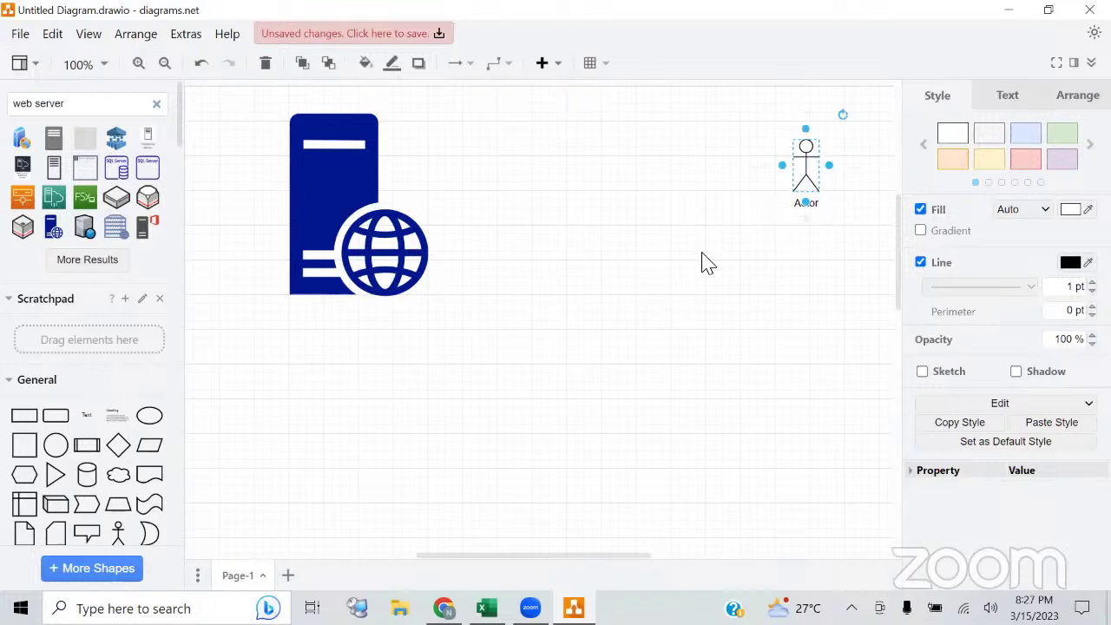
{"action": "left_click", "coordinate": [673, 328]}
{"action": "left_click_drag", "start_coordinate": [771, 170], "coordinate": [442, 157]}
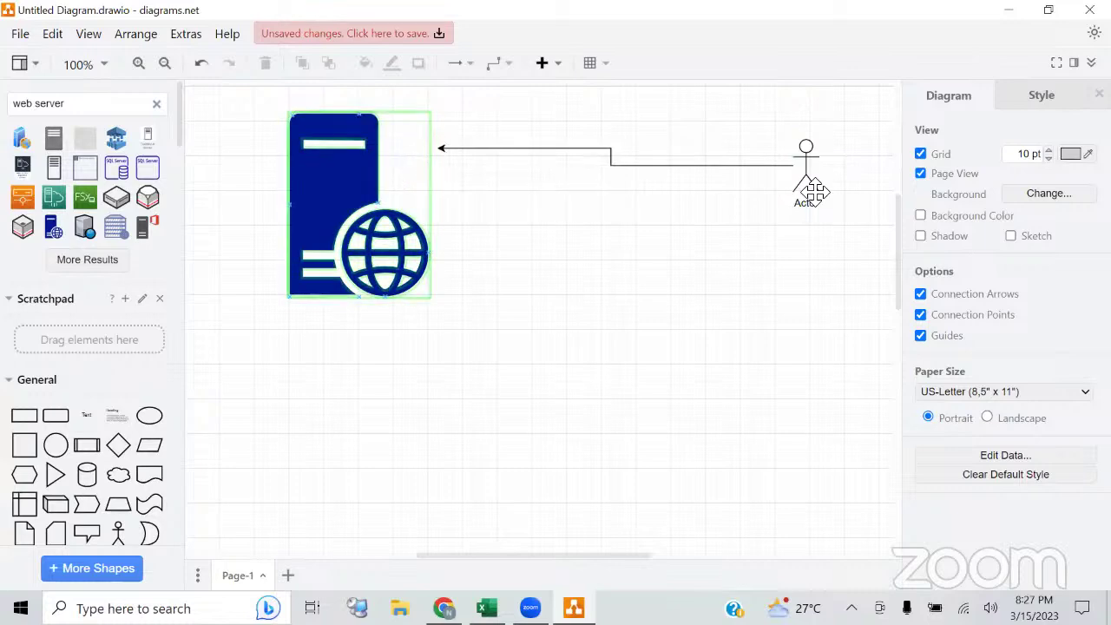
{"action": "left_click", "coordinate": [770, 269]}
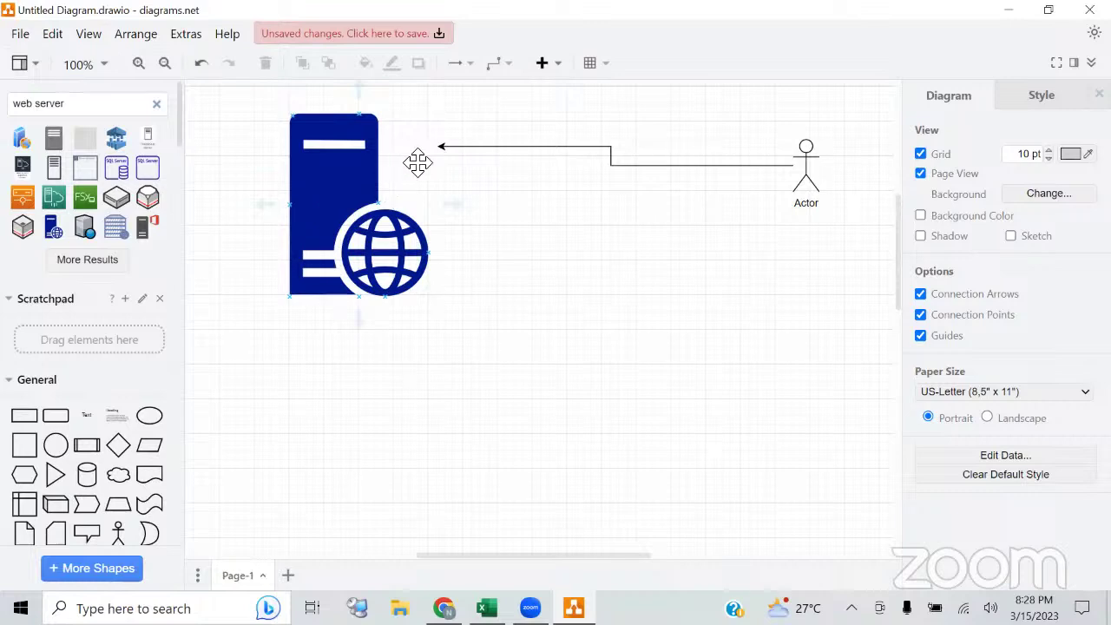
Shift the web server toward the canvas's left edge and place a second, similarly sized web server beside it
{"action": "left_click", "coordinate": [300, 162]}
{"action": "left_click_drag", "start_coordinate": [300, 163], "coordinate": [267, 160]}
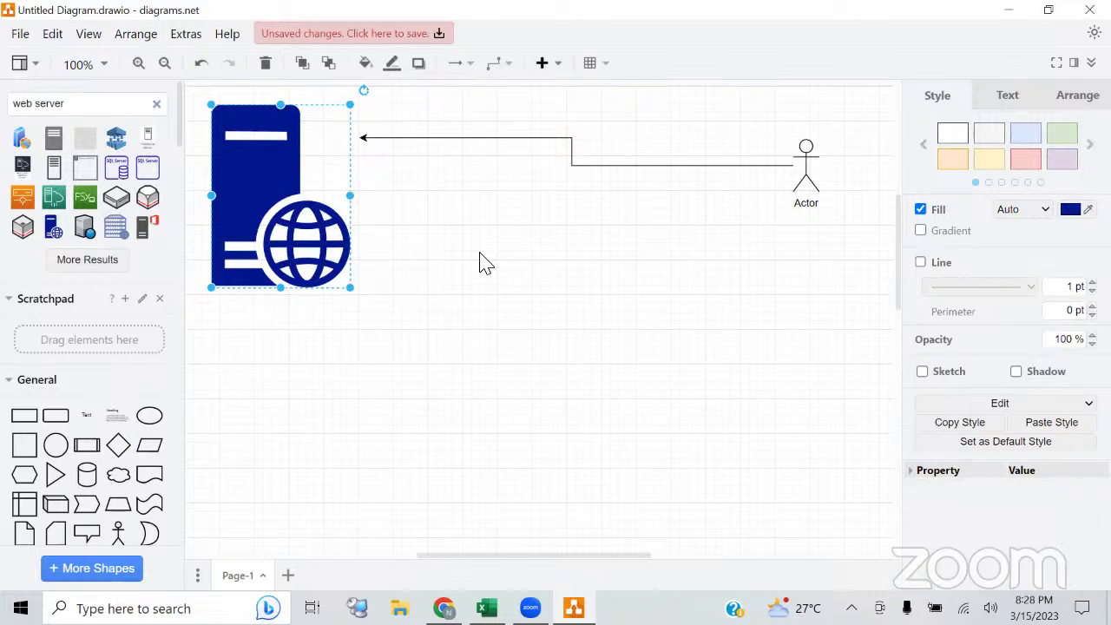
{"action": "left_click_drag", "start_coordinate": [53, 228], "coordinate": [415, 294]}
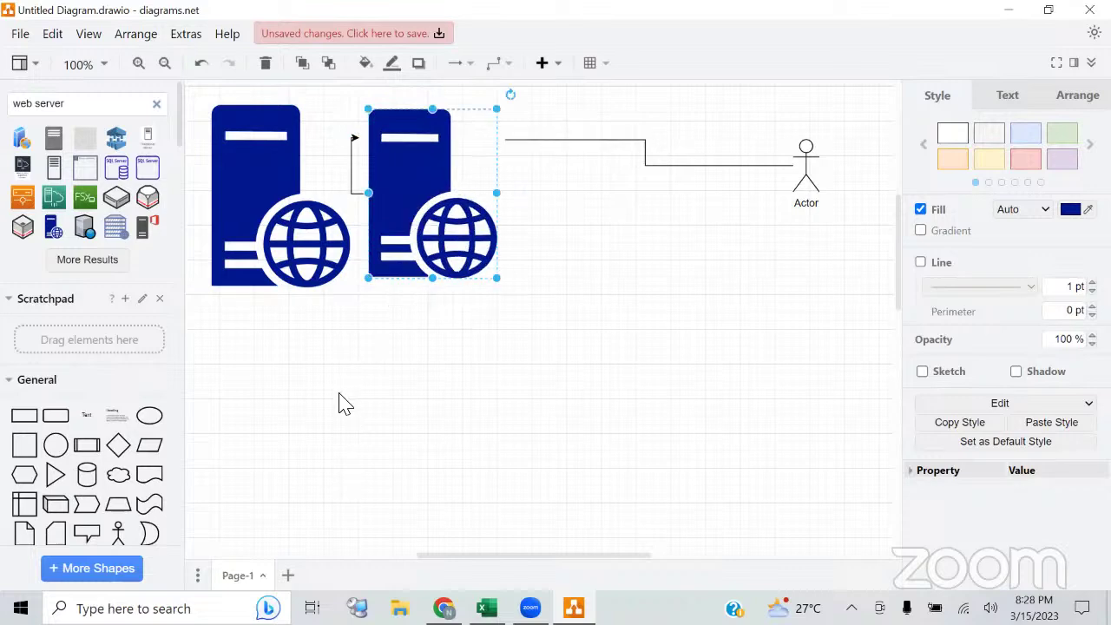
Add a third web server at the end of the row and enlarge it to about the height of the others
{"action": "left_click", "coordinate": [53, 228]}
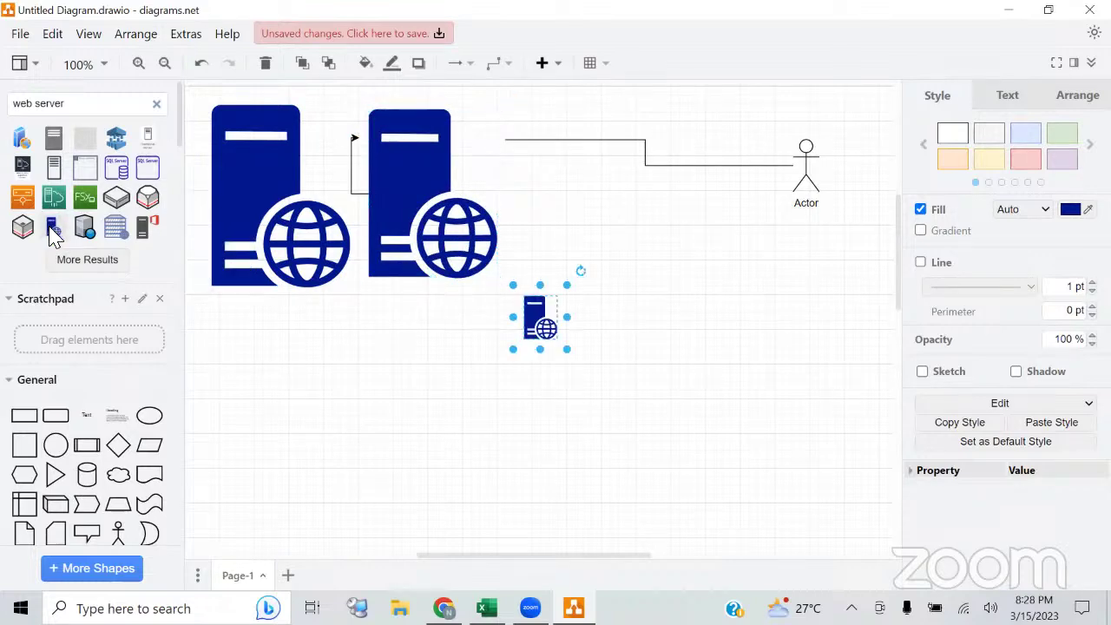
{"action": "left_click_drag", "start_coordinate": [540, 323], "coordinate": [616, 299]}
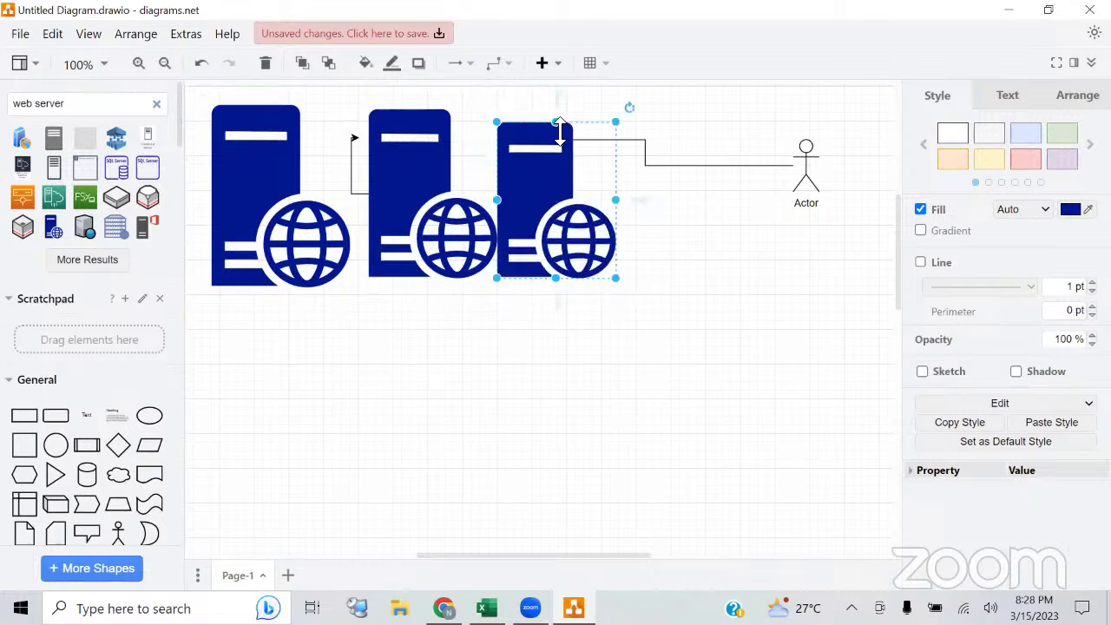
{"action": "left_click_drag", "start_coordinate": [561, 124], "coordinate": [561, 108]}
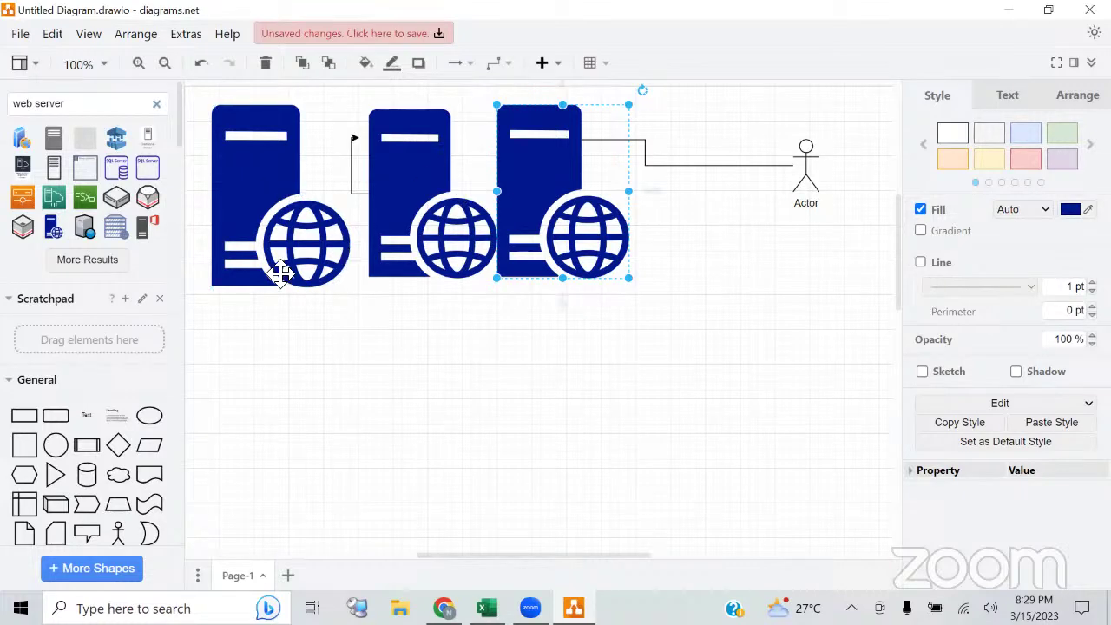
{"action": "left_click", "coordinate": [25, 444]}
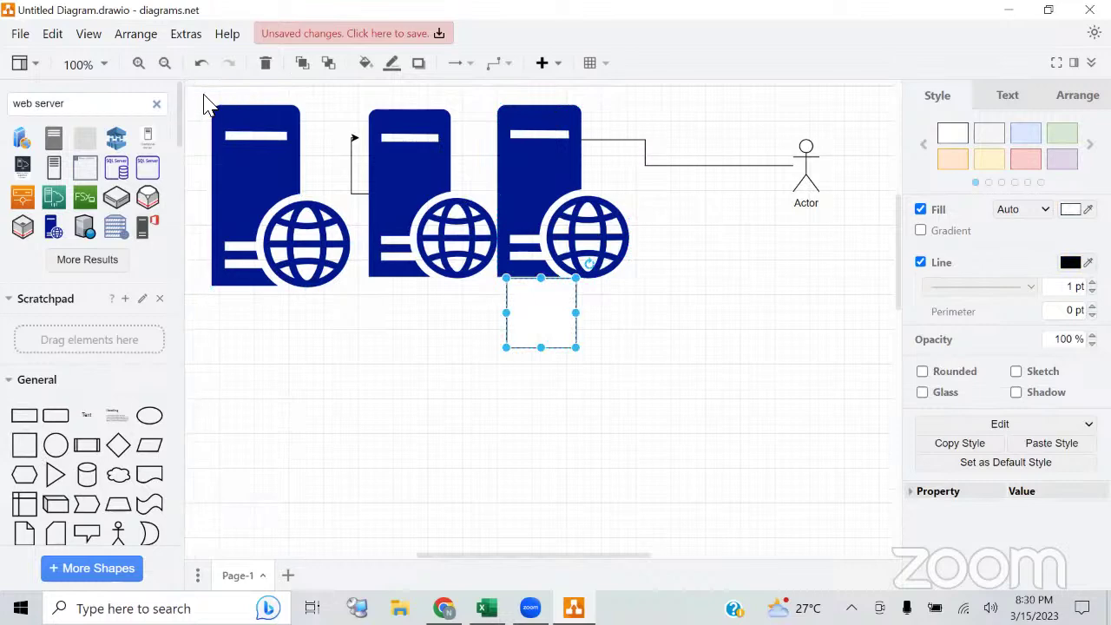
{"action": "left_click_drag", "start_coordinate": [24, 444], "coordinate": [213, 439]}
{"action": "left_click_drag", "start_coordinate": [258, 466], "coordinate": [211, 117]}
{"action": "key", "text": "ctrl+z"}
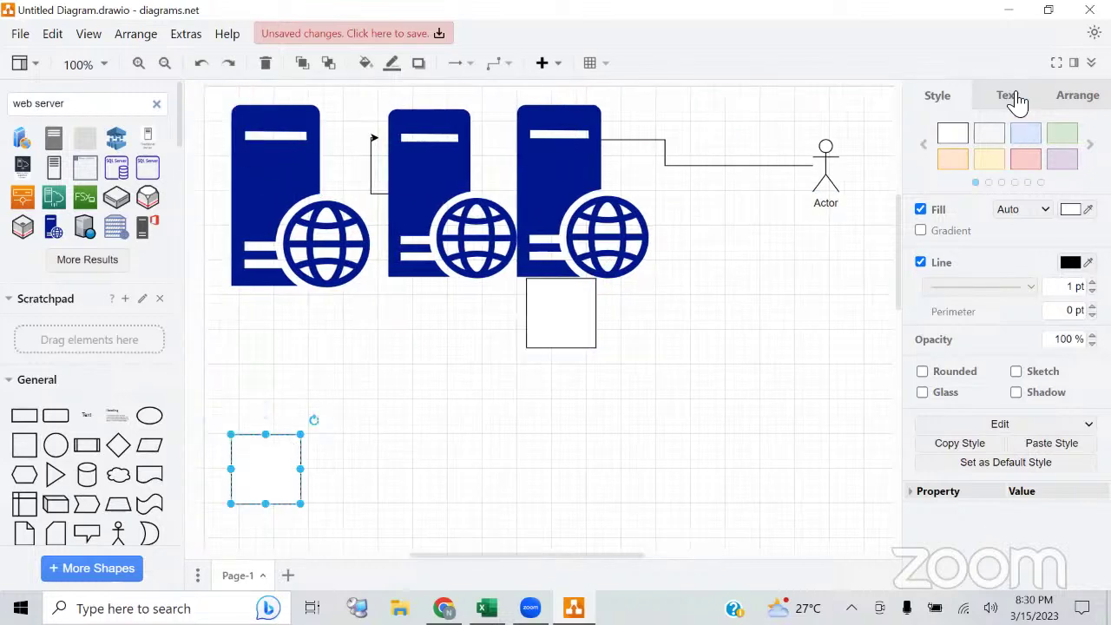
{"action": "left_click", "coordinate": [345, 425]}
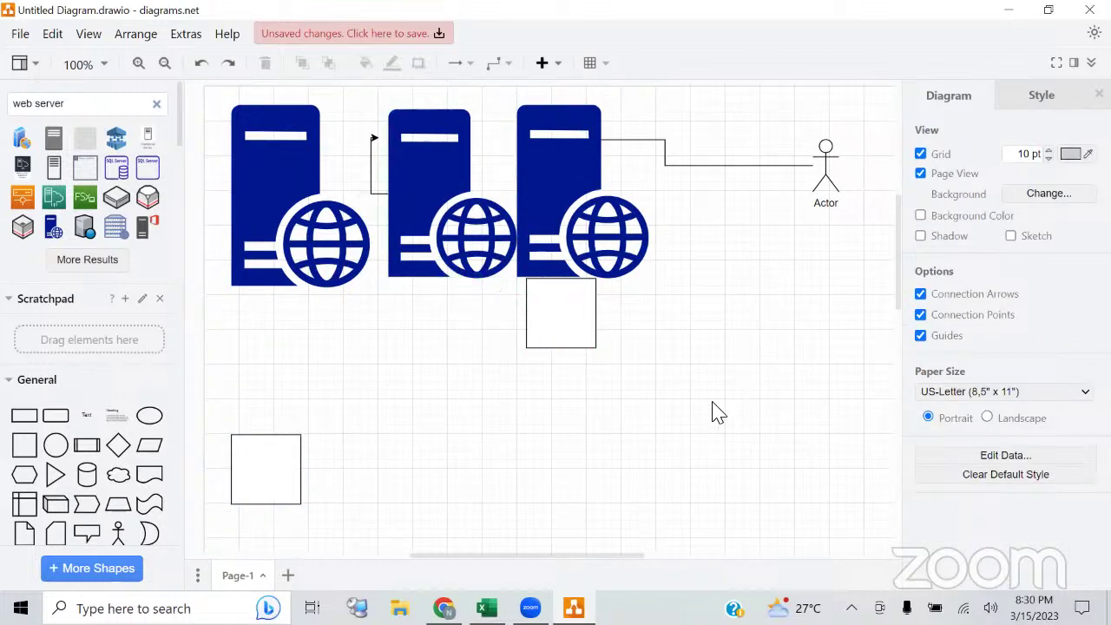
{"action": "key", "text": "ctrl+z"}
{"action": "key", "text": "ctrl+z"}
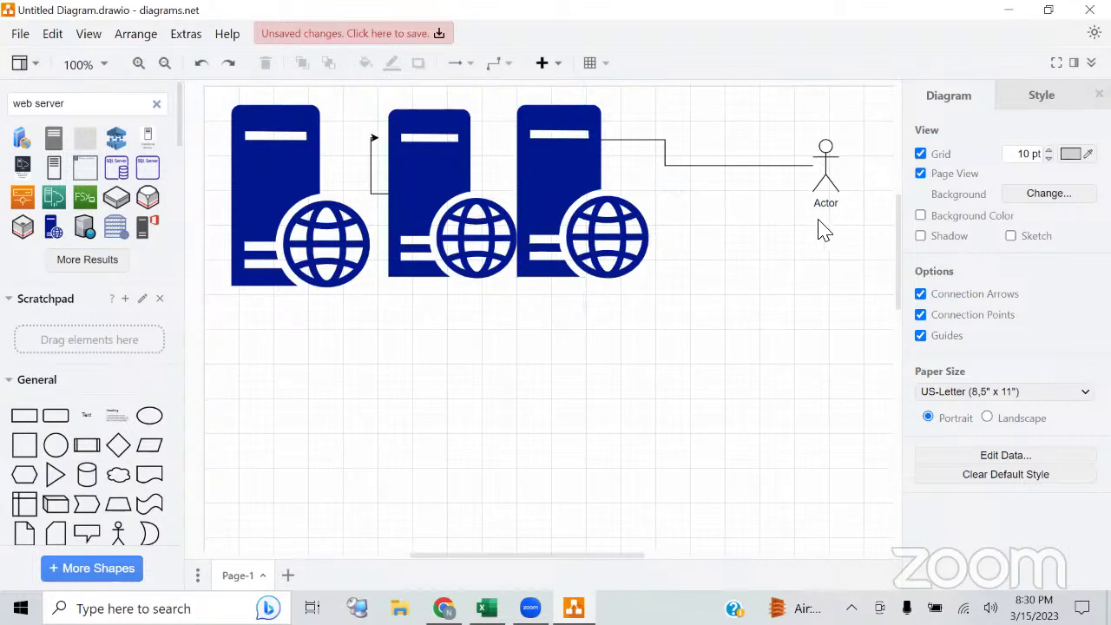
{"action": "left_click", "coordinate": [484, 227]}
{"action": "left_click", "coordinate": [338, 236]}
{"action": "left_click", "coordinate": [510, 192]}
{"action": "left_click", "coordinate": [349, 508]}
Switch to Excel, review the MCSA topics from DHCP to VPN, and minimize the workbook to return to draw.io
{"action": "key", "text": "alt+Tab"}
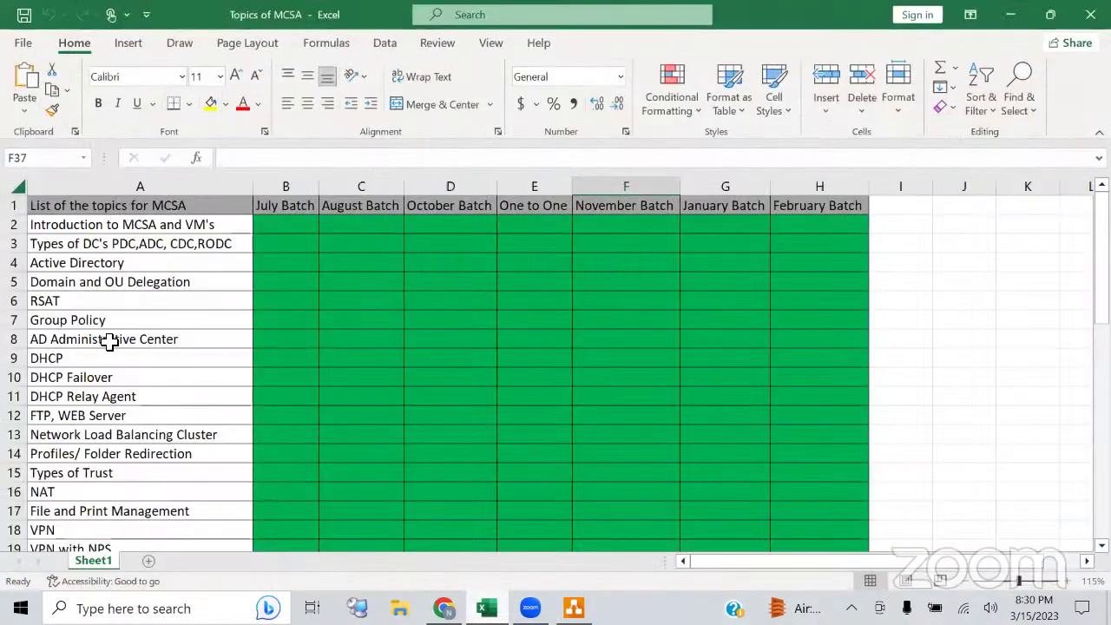
{"action": "scroll", "coordinate": [109, 341], "scroll_direction": "down", "scroll_amount": 1}
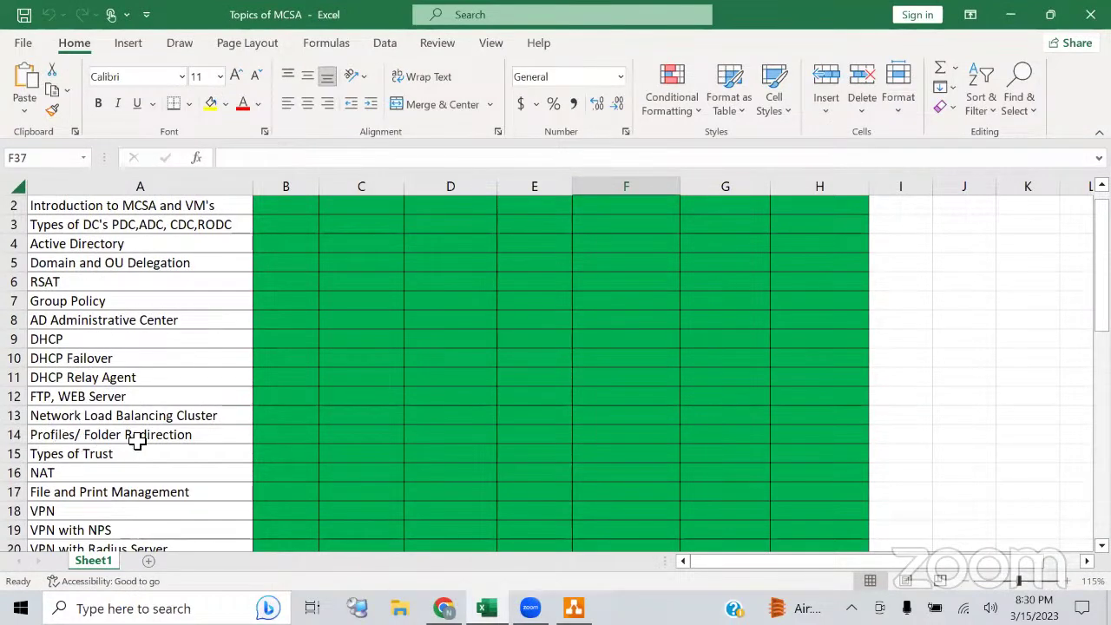
{"action": "scroll", "coordinate": [113, 429], "scroll_direction": "down", "scroll_amount": 2}
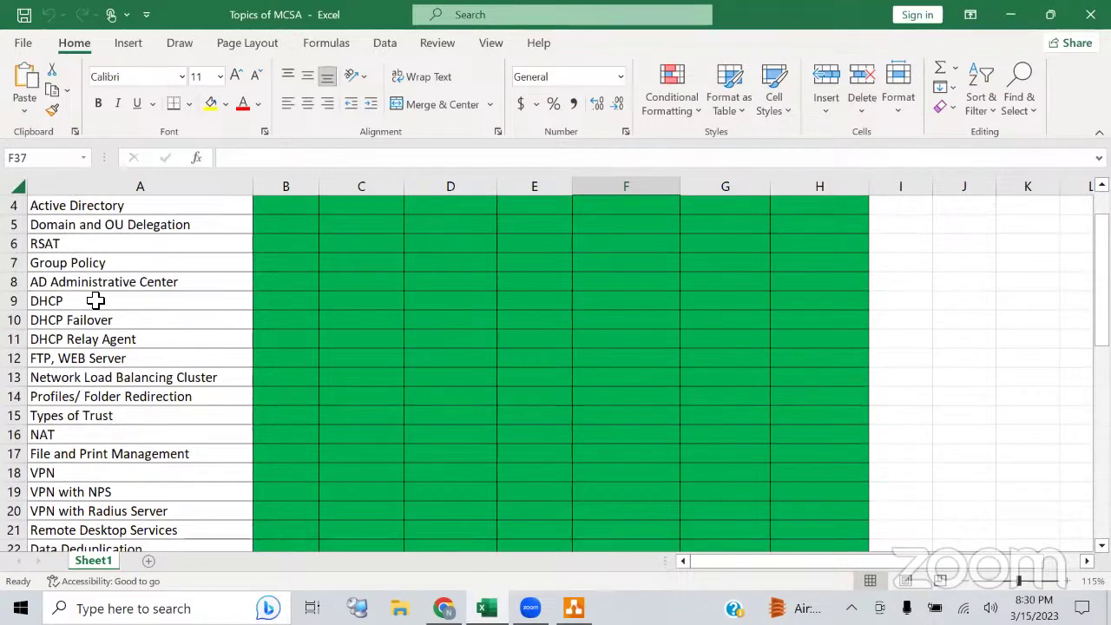
{"action": "scroll", "coordinate": [96, 298], "scroll_direction": "up", "scroll_amount": 2}
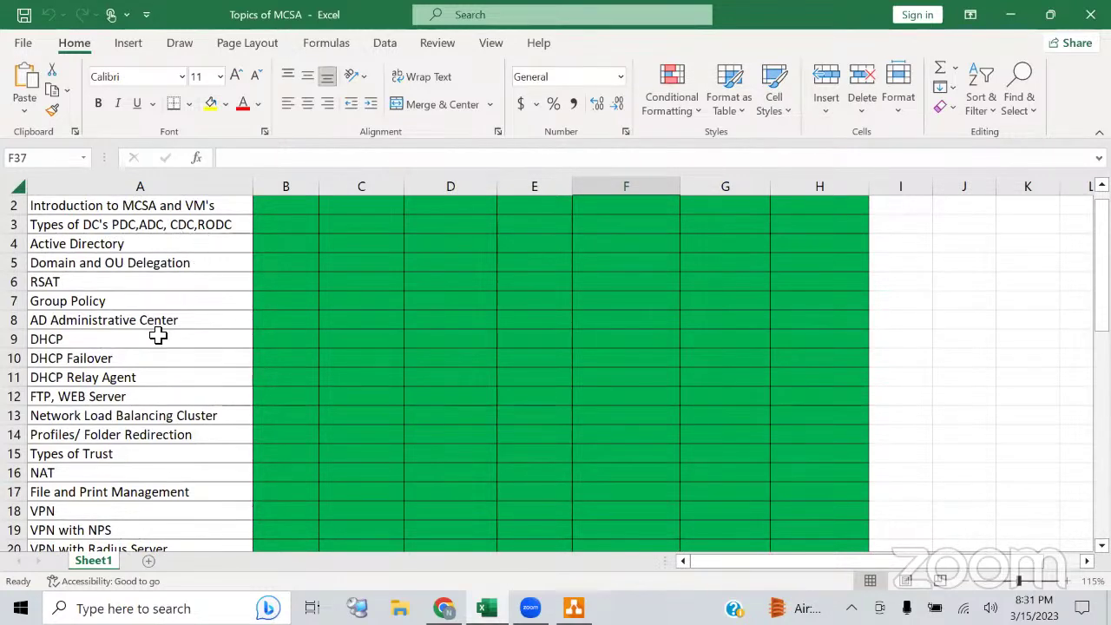
{"action": "scroll", "coordinate": [158, 335], "scroll_direction": "down", "scroll_amount": 2}
{"action": "scroll", "coordinate": [158, 336], "scroll_direction": "down", "scroll_amount": 1}
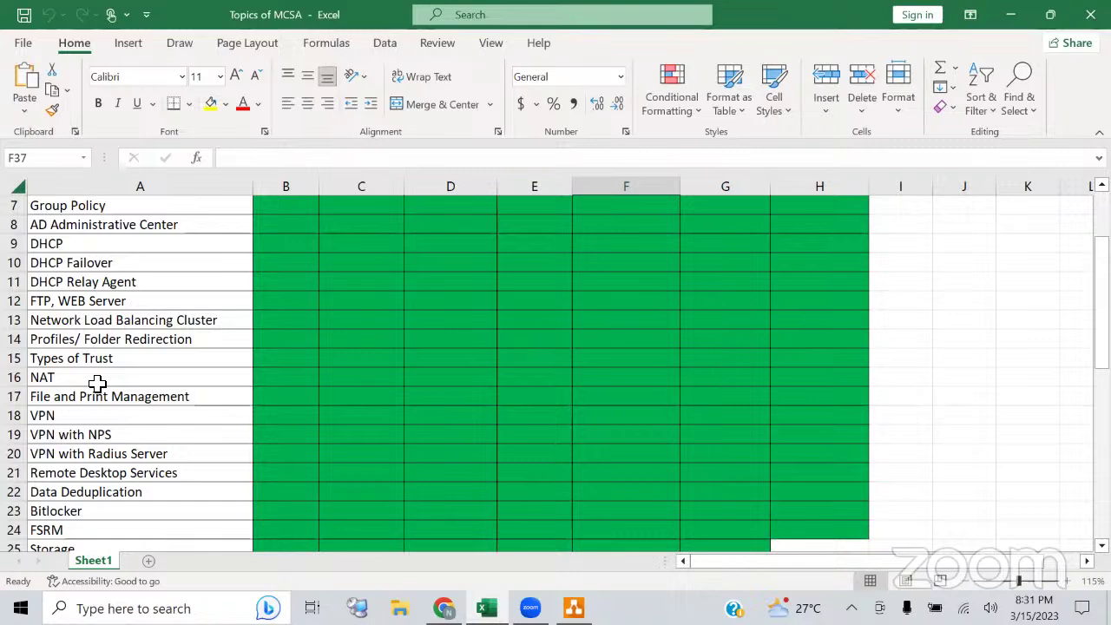
{"action": "left_click", "coordinate": [1012, 14]}
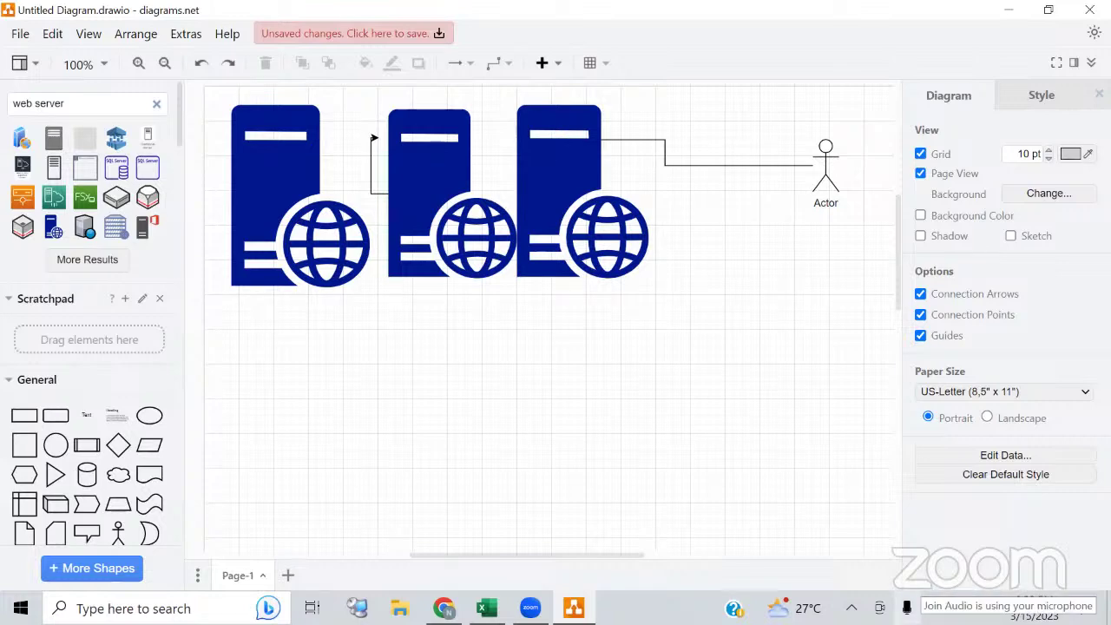
Open the Windows network settings and examine the Wi-Fi connection's properties, including its IPv4 address
{"action": "right_click", "coordinate": [963, 609]}
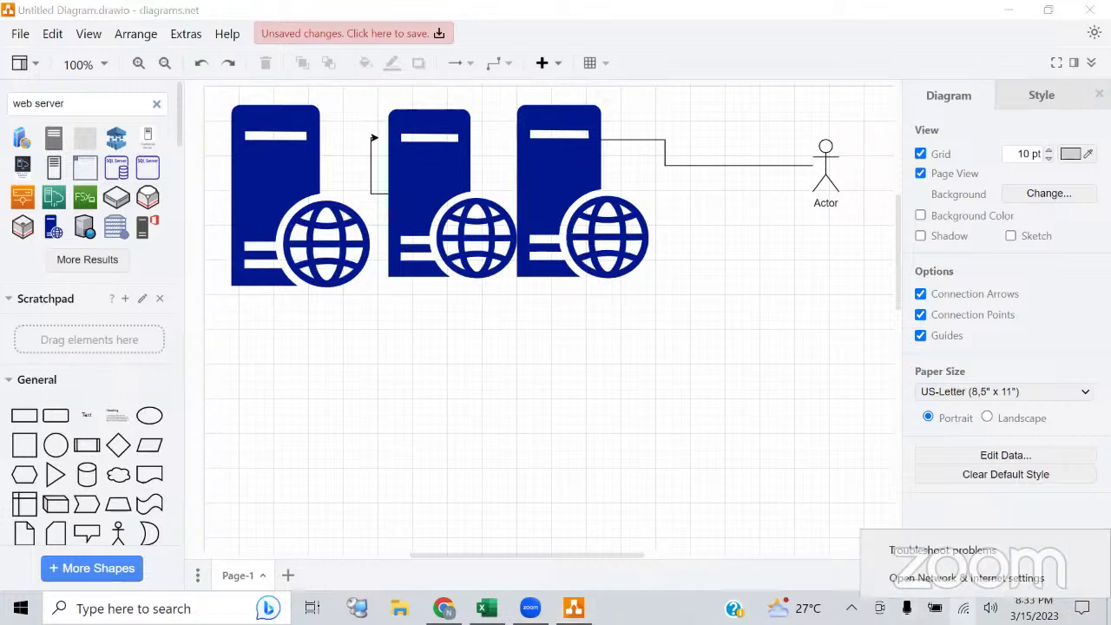
{"action": "left_click", "coordinate": [925, 580]}
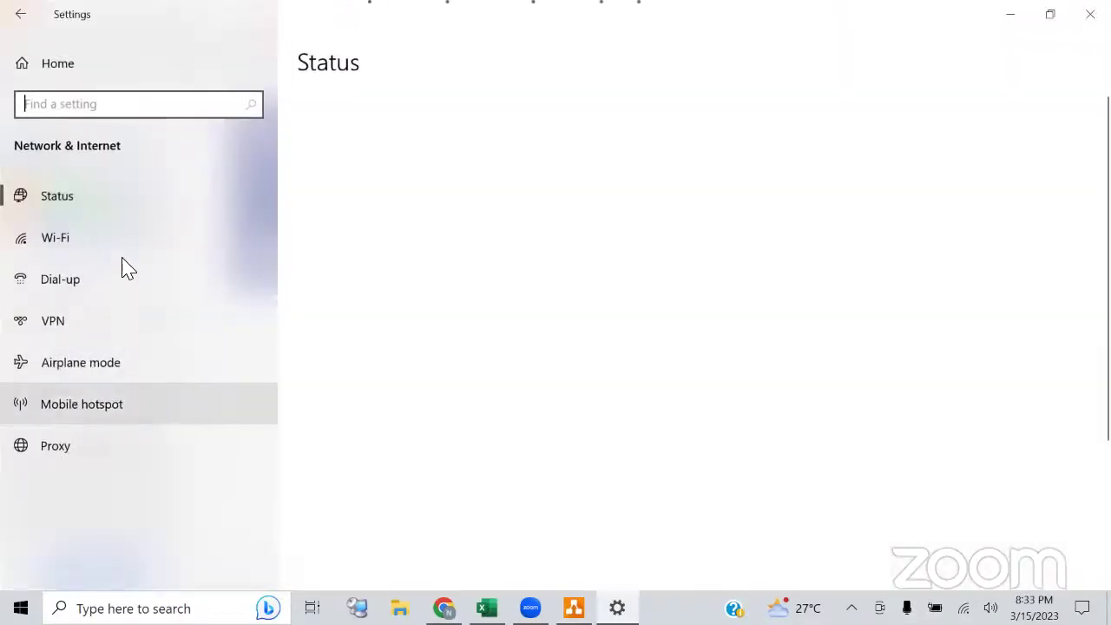
{"action": "left_click", "coordinate": [401, 360]}
{"action": "scroll", "coordinate": [454, 330], "scroll_direction": "down", "scroll_amount": 5}
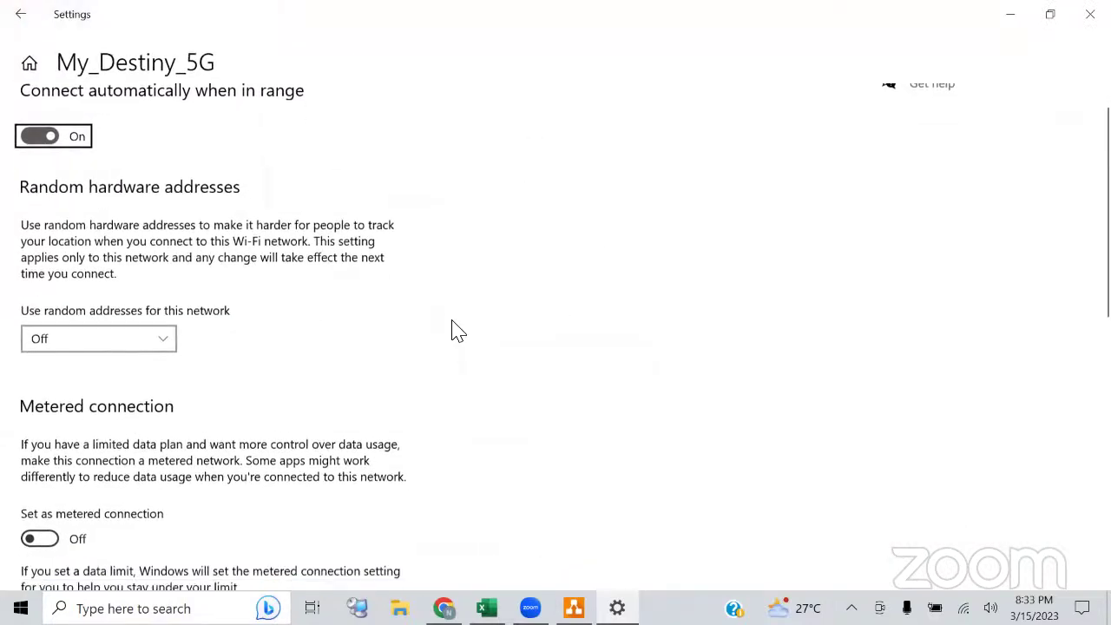
{"action": "scroll", "coordinate": [458, 331], "scroll_direction": "down", "scroll_amount": 4}
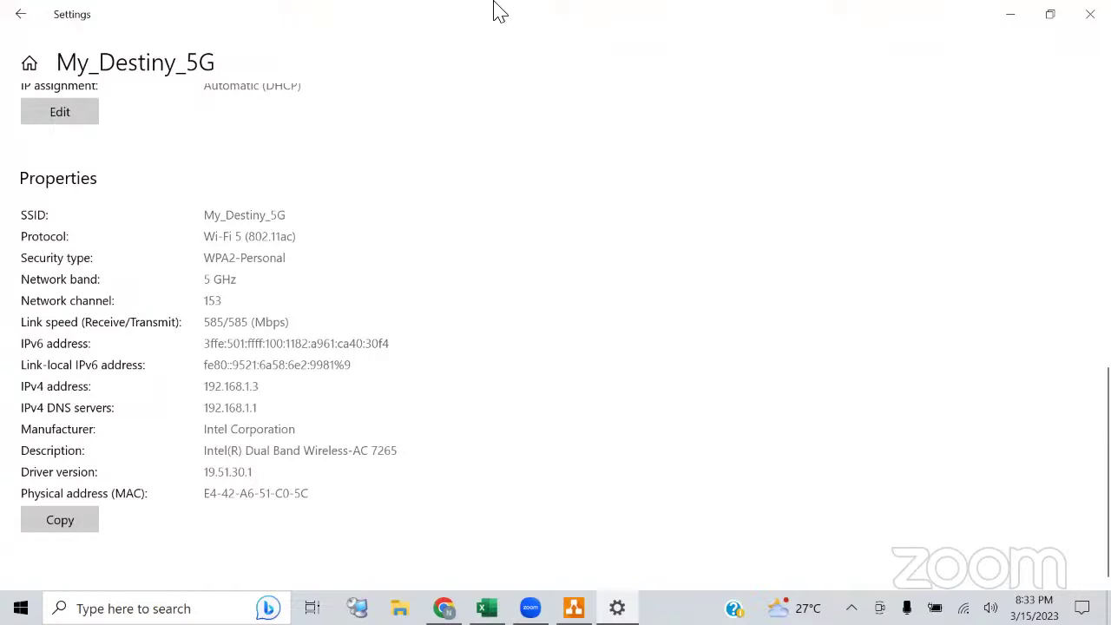
Switch to Chrome, search "my public ip", examine the public IPv4 address on WhatIsMyIP.com, and minimize Chrome and Settings
{"action": "key", "text": "alt+Tab"}
{"action": "key", "text": "ctrl+t"}
{"action": "type", "text": "my publi"}
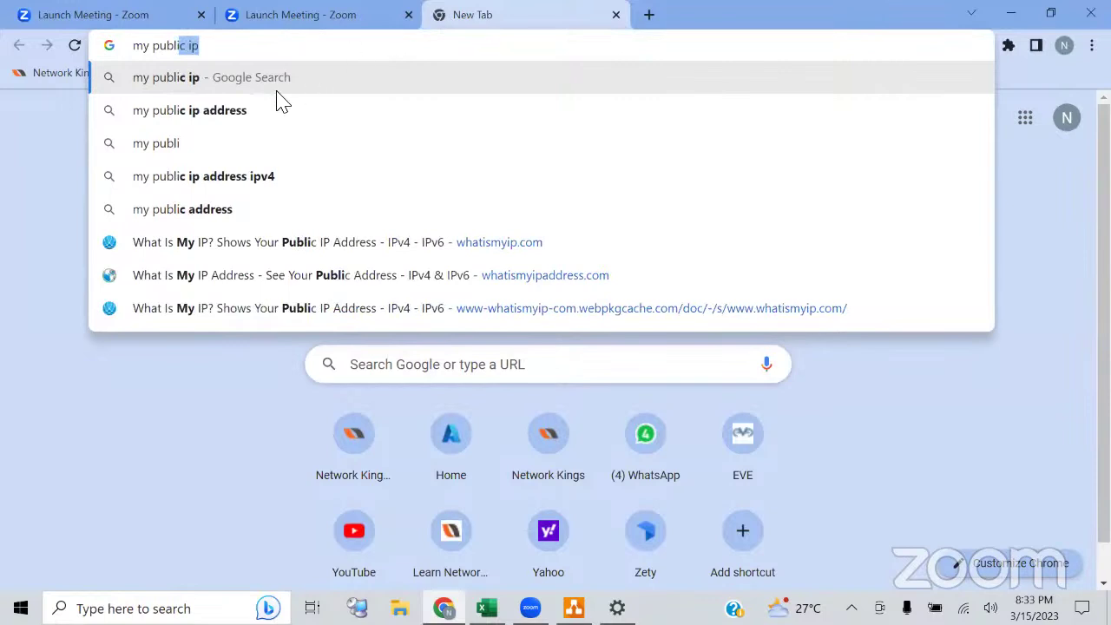
{"action": "left_click", "coordinate": [267, 77]}
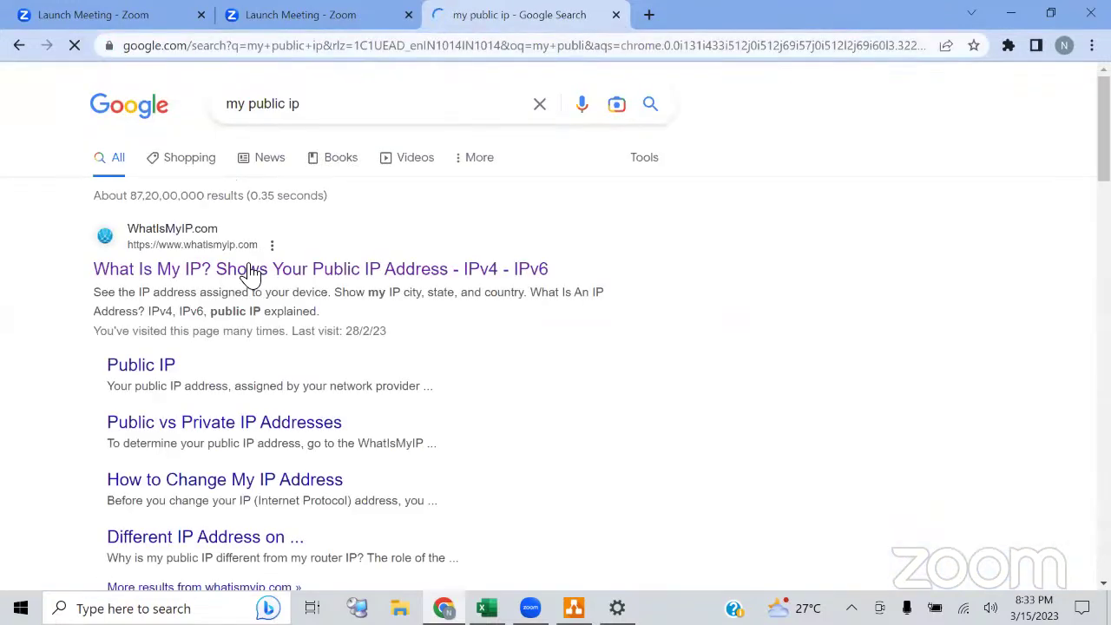
{"action": "left_click", "coordinate": [250, 270]}
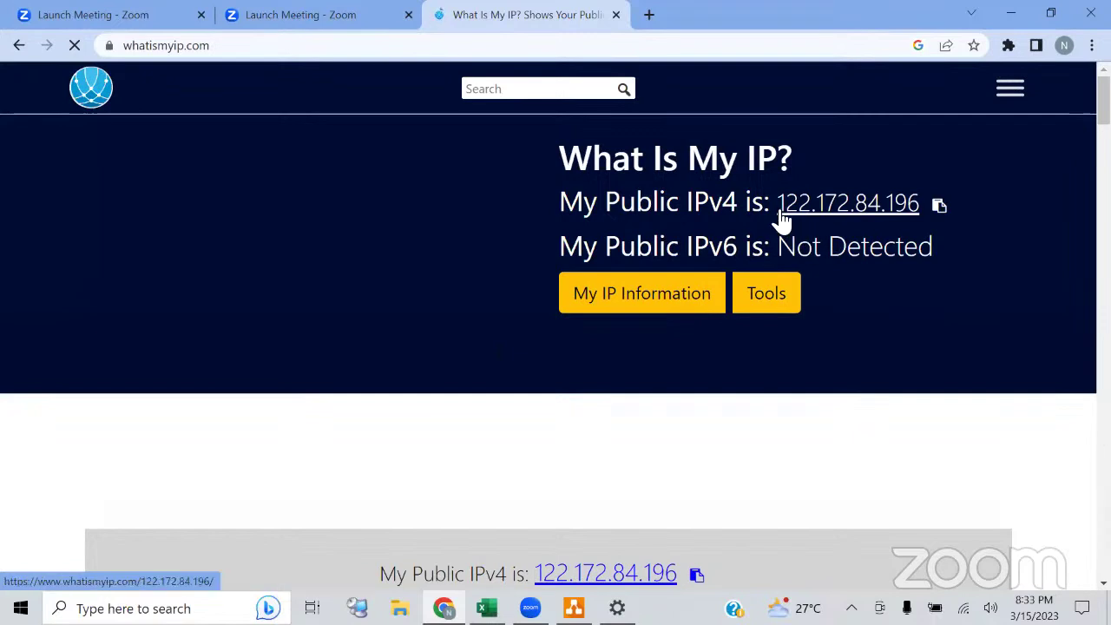
{"action": "left_click_drag", "start_coordinate": [780, 206], "coordinate": [938, 215]}
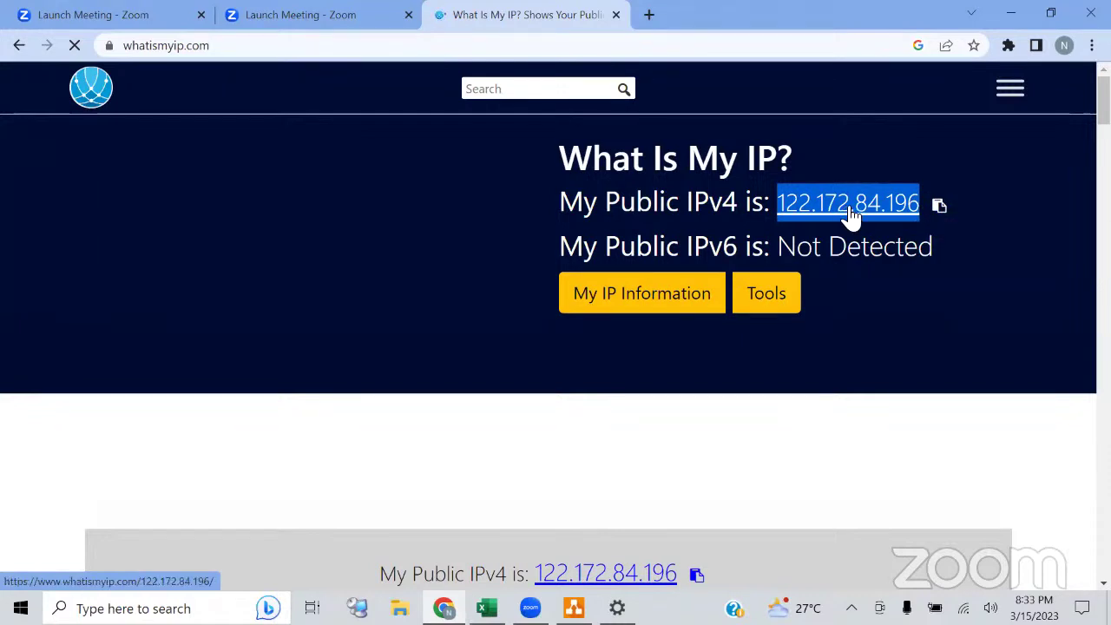
{"action": "left_click", "coordinate": [778, 447]}
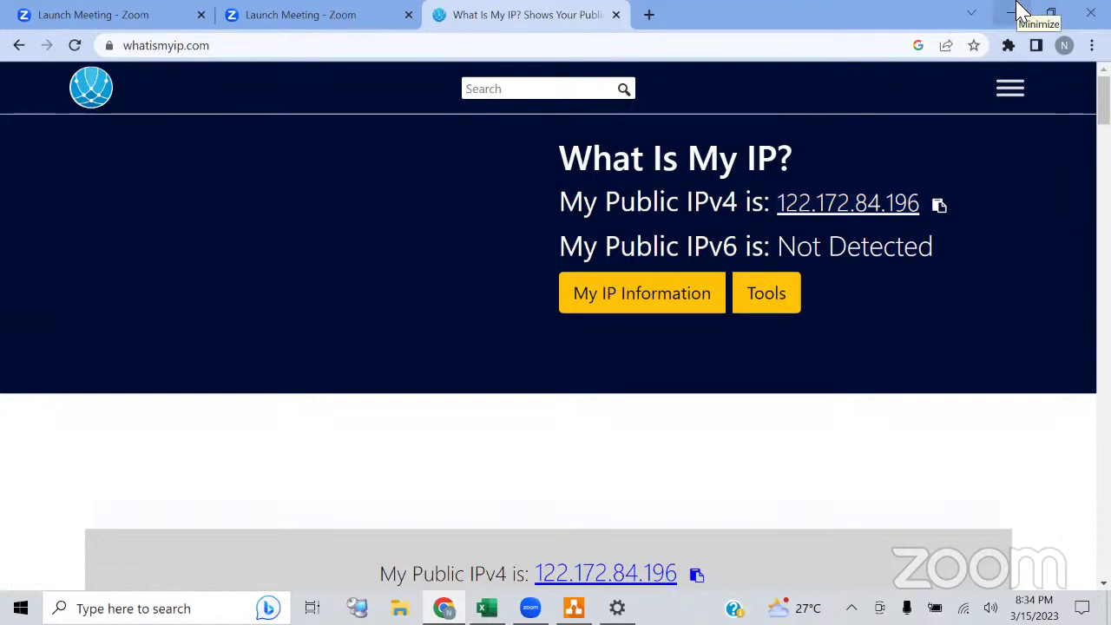
{"action": "left_click", "coordinate": [1021, 11]}
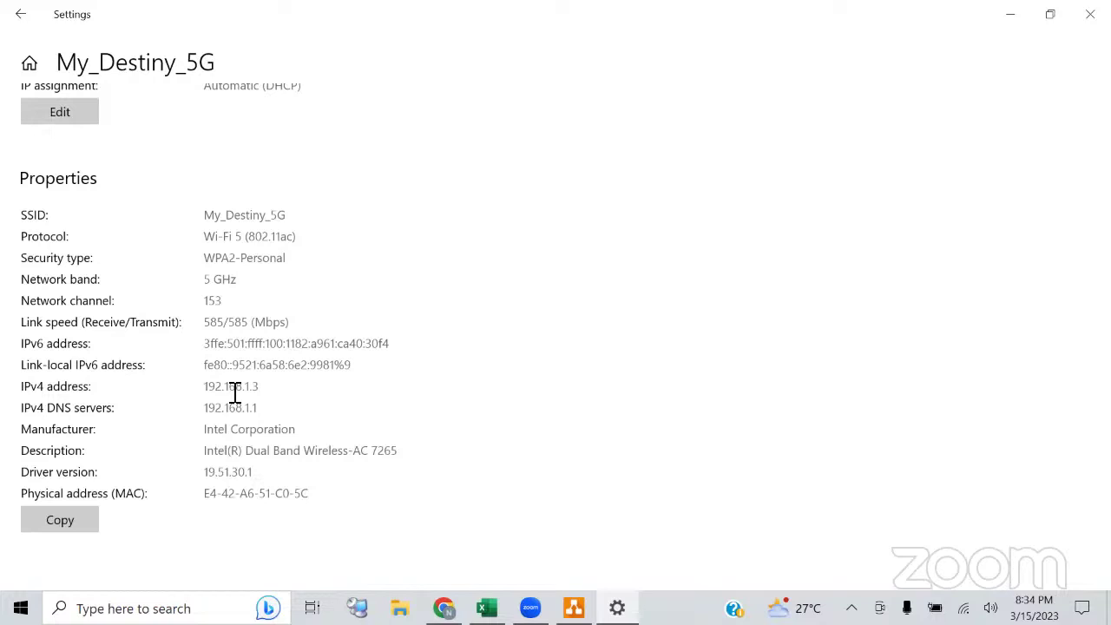
{"action": "left_click", "coordinate": [1010, 12]}
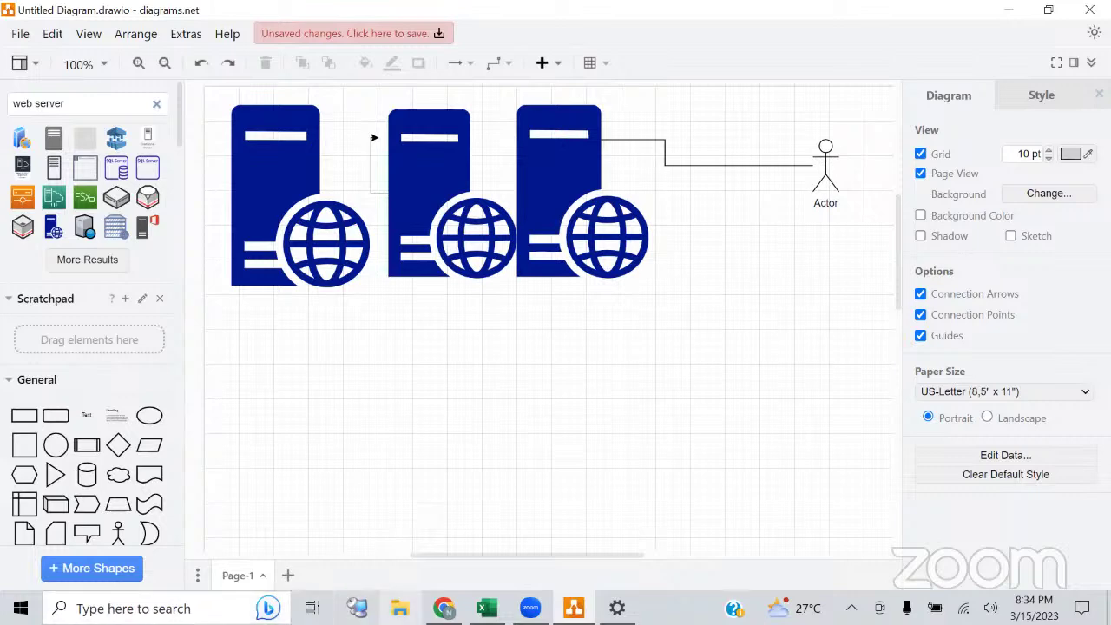
Switch to Excel and review the remaining MCSA topics, from VPN down to storage, FSMO roles and backup
{"action": "left_click", "coordinate": [486, 608]}
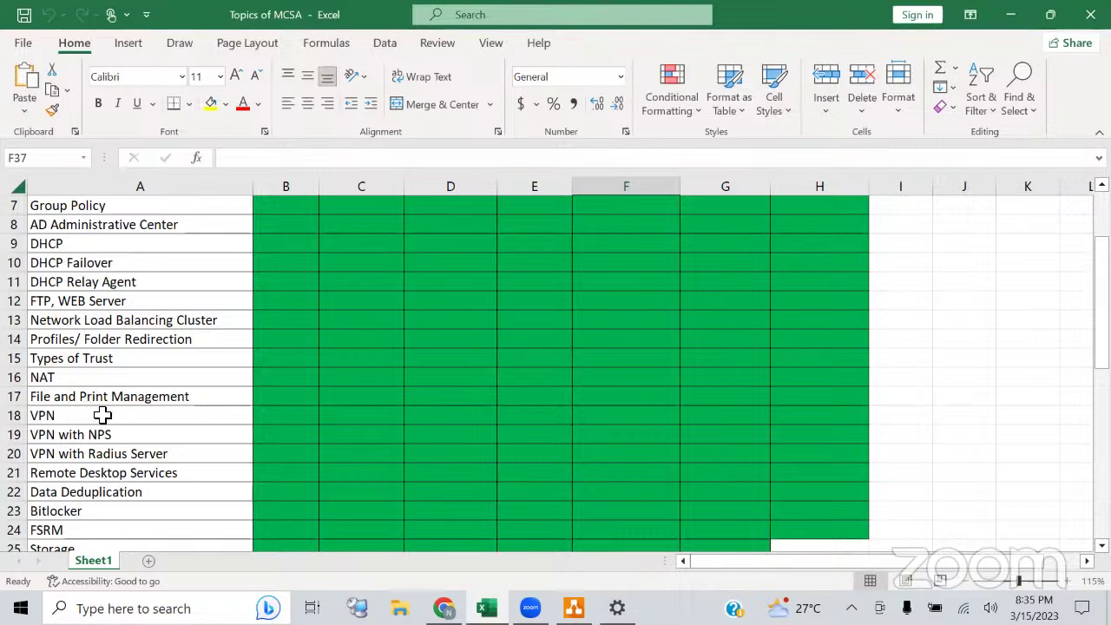
{"action": "scroll", "coordinate": [94, 426], "scroll_direction": "down", "scroll_amount": 1}
{"action": "scroll", "coordinate": [94, 425], "scroll_direction": "down", "scroll_amount": 1}
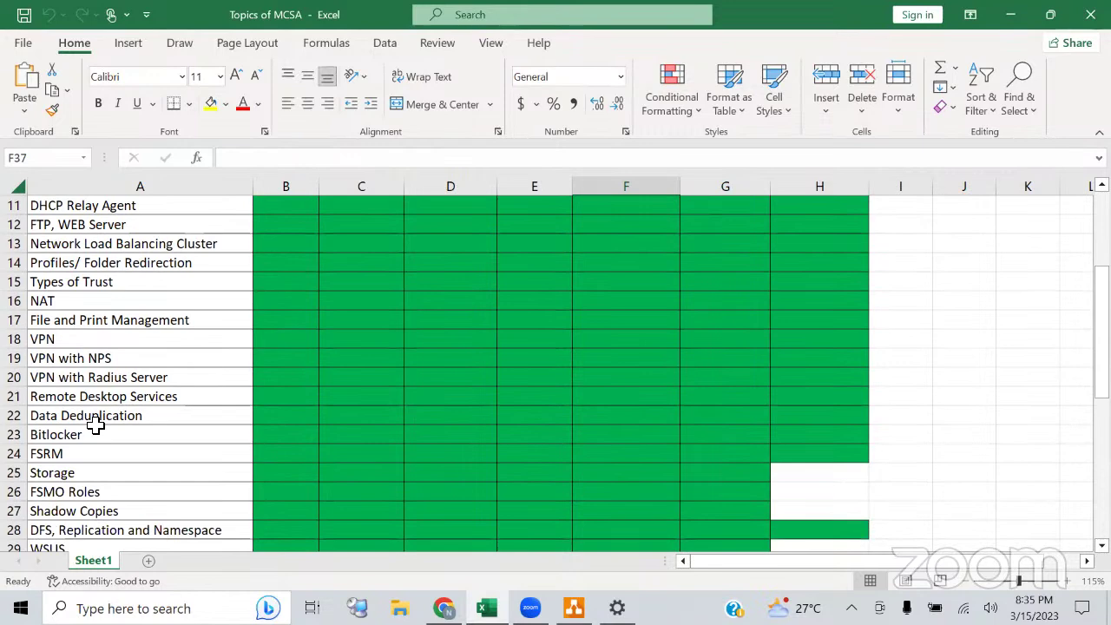
{"action": "scroll", "coordinate": [94, 425], "scroll_direction": "down", "scroll_amount": 1}
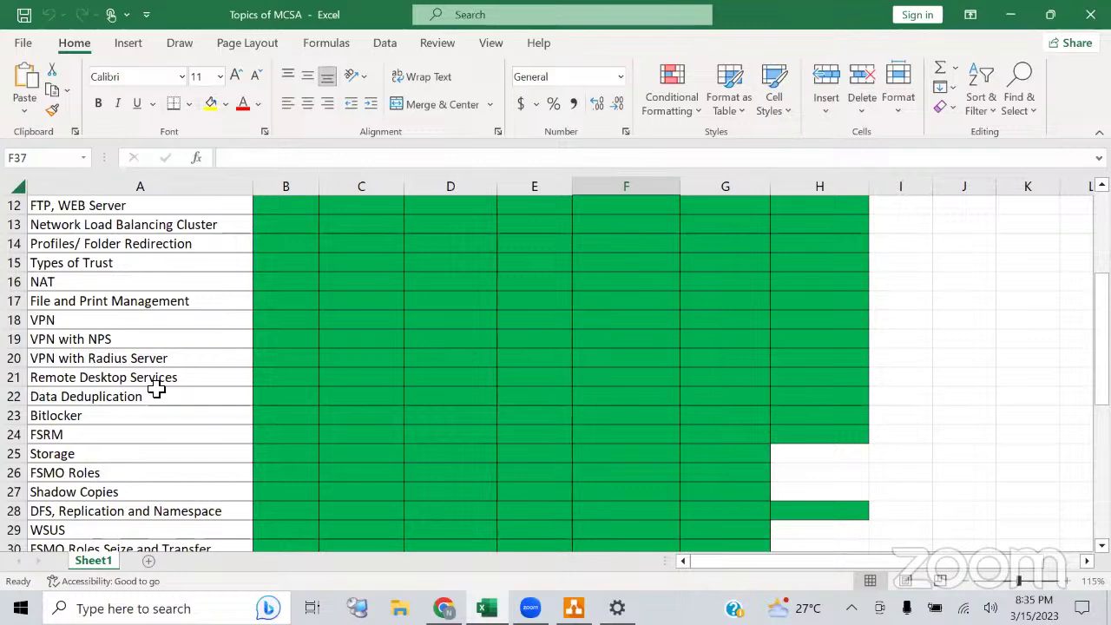
{"action": "scroll", "coordinate": [155, 390], "scroll_direction": "down", "scroll_amount": 1}
{"action": "scroll", "coordinate": [79, 394], "scroll_direction": "down", "scroll_amount": 1}
{"action": "scroll", "coordinate": [79, 394], "scroll_direction": "down", "scroll_amount": 2}
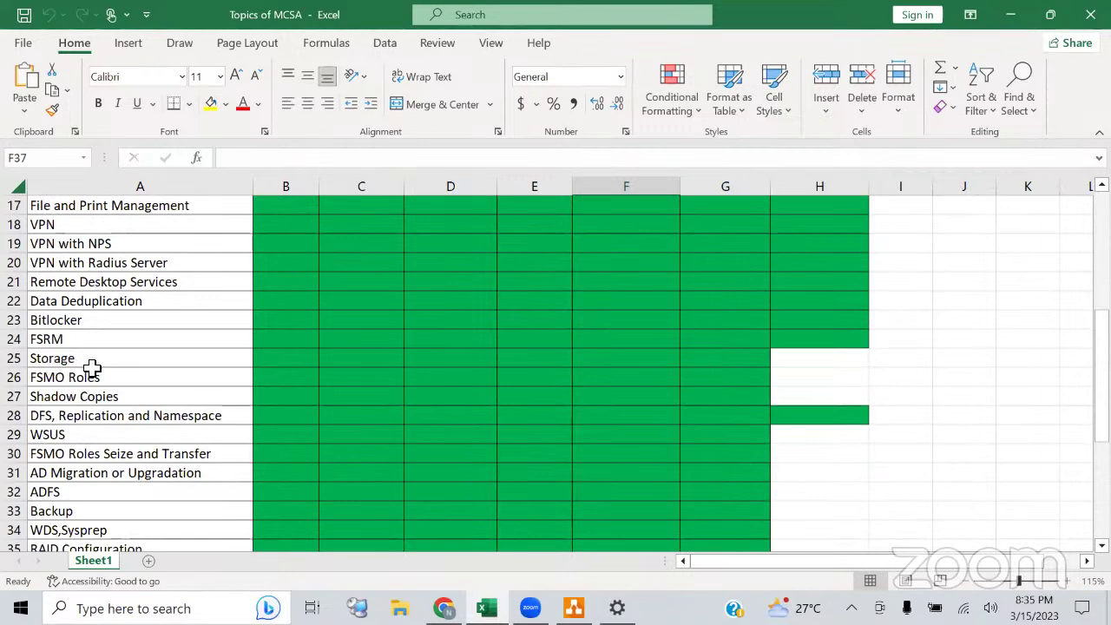
Review the remaining MCSA topics in column A, from WSUS down to Powershell, and return to the beginning of the list
{"action": "scroll", "coordinate": [92, 367], "scroll_direction": "down", "scroll_amount": 1}
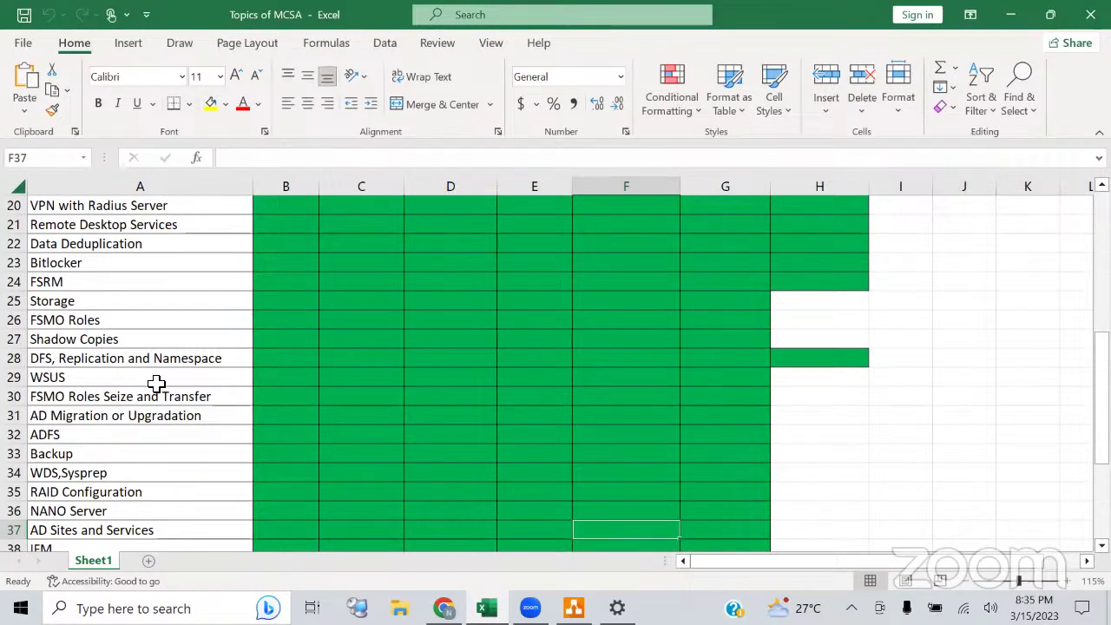
{"action": "left_click", "coordinate": [77, 383]}
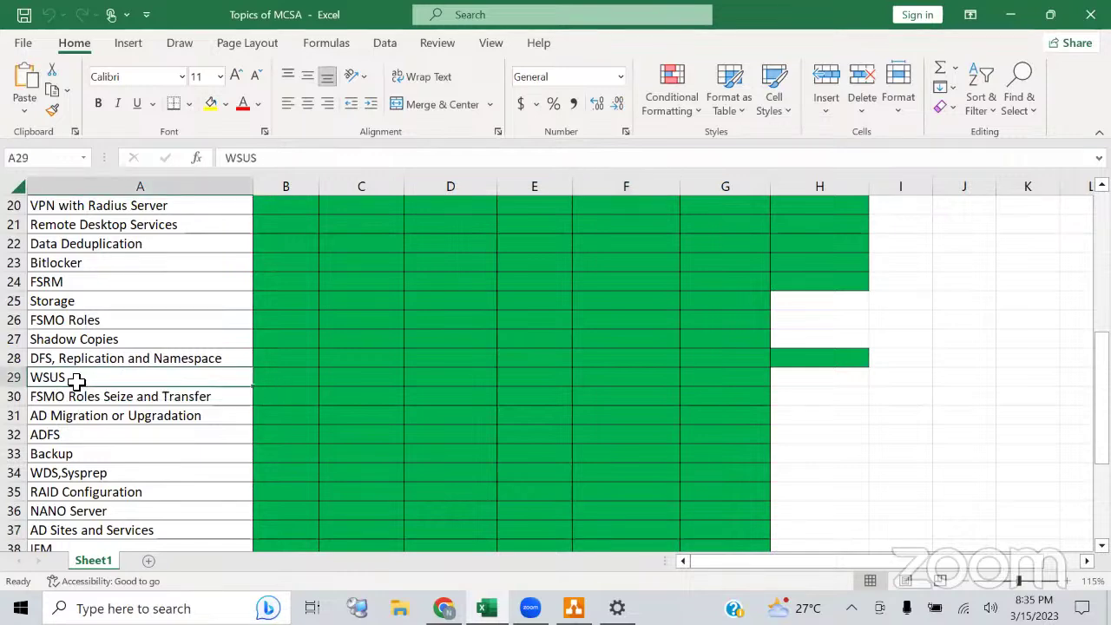
{"action": "double_click", "coordinate": [79, 379]}
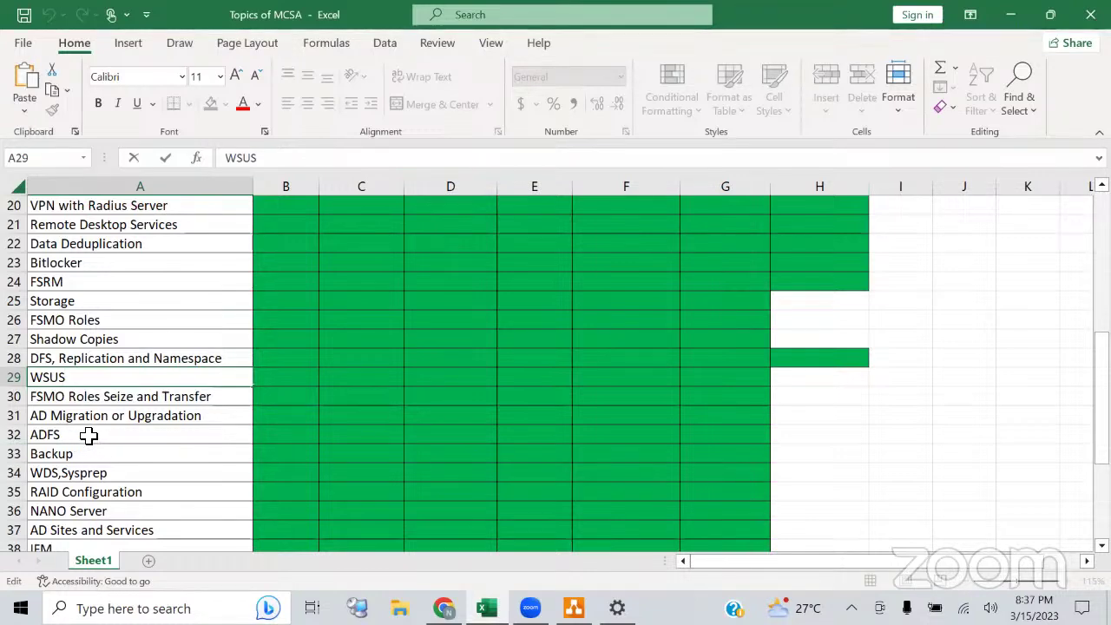
{"action": "scroll", "coordinate": [87, 434], "scroll_direction": "down", "scroll_amount": 1}
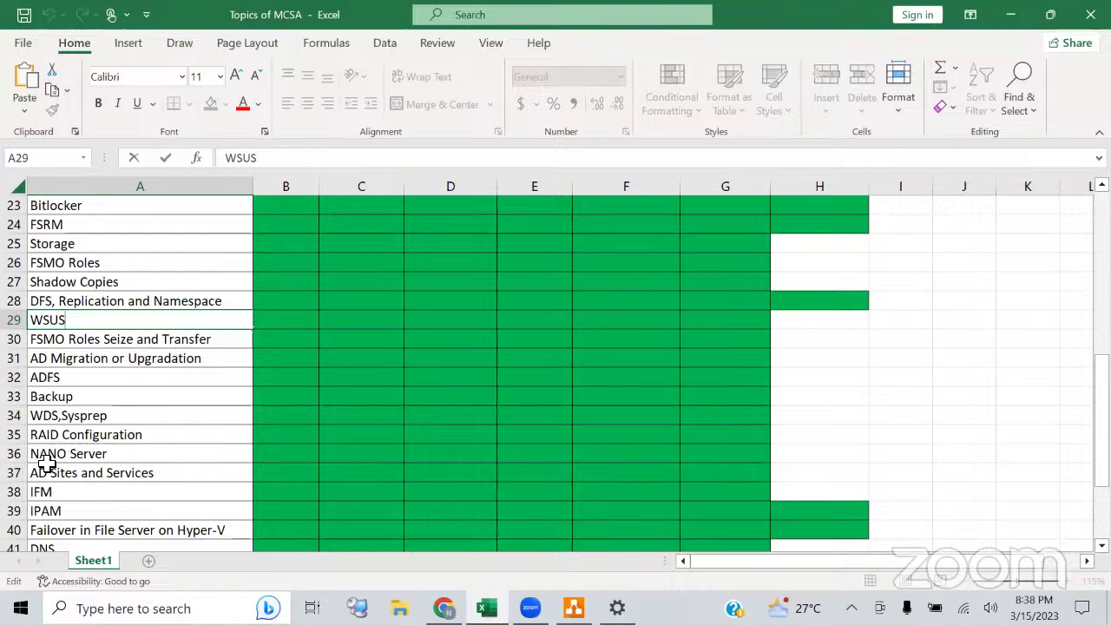
{"action": "scroll", "coordinate": [44, 463], "scroll_direction": "down", "scroll_amount": 1}
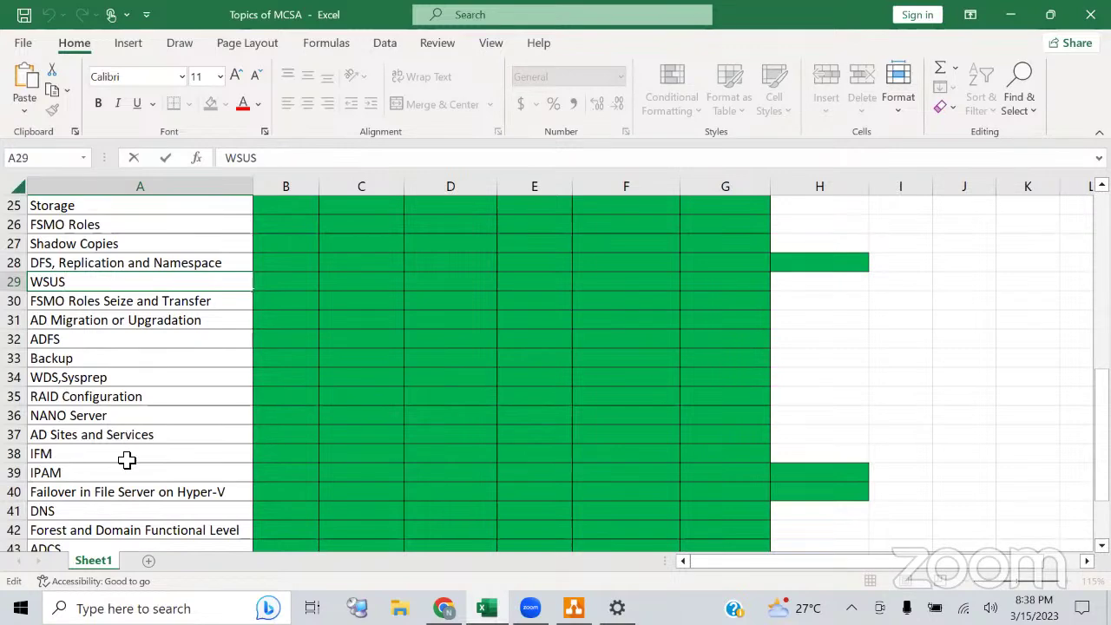
{"action": "scroll", "coordinate": [124, 459], "scroll_direction": "down", "scroll_amount": 1}
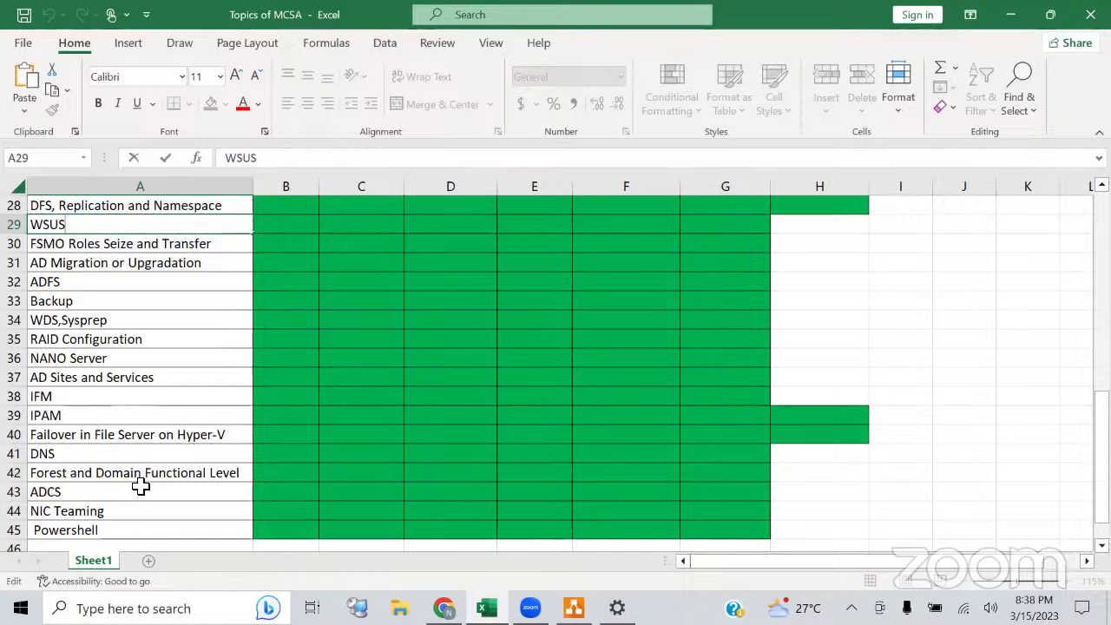
{"action": "scroll", "coordinate": [142, 486], "scroll_direction": "down", "scroll_amount": 1}
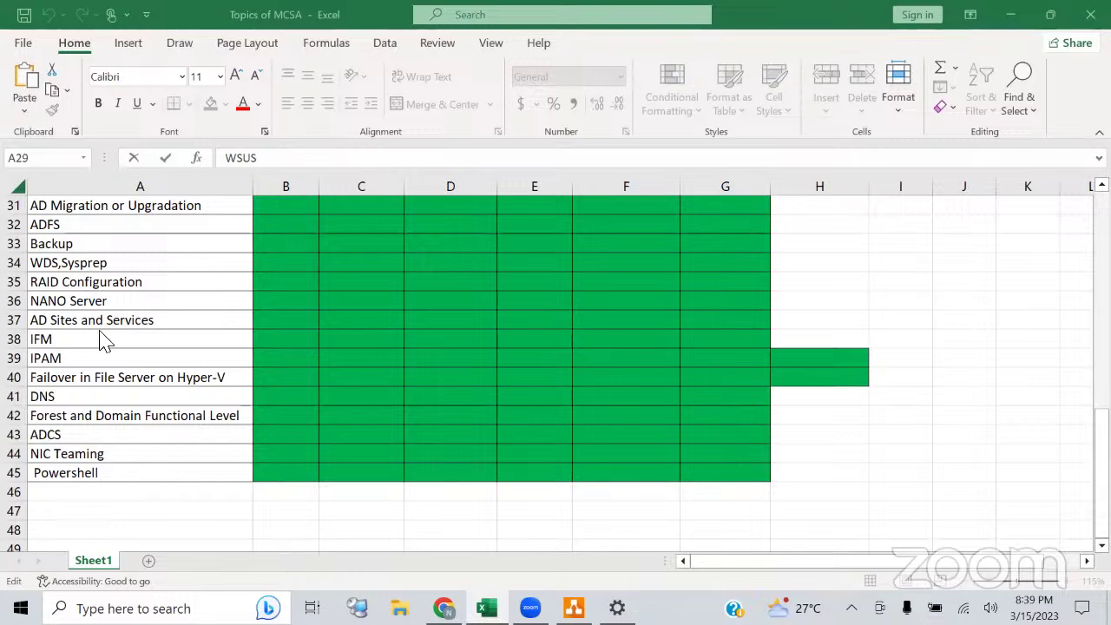
{"action": "scroll", "coordinate": [100, 340], "scroll_direction": "up", "scroll_amount": 3}
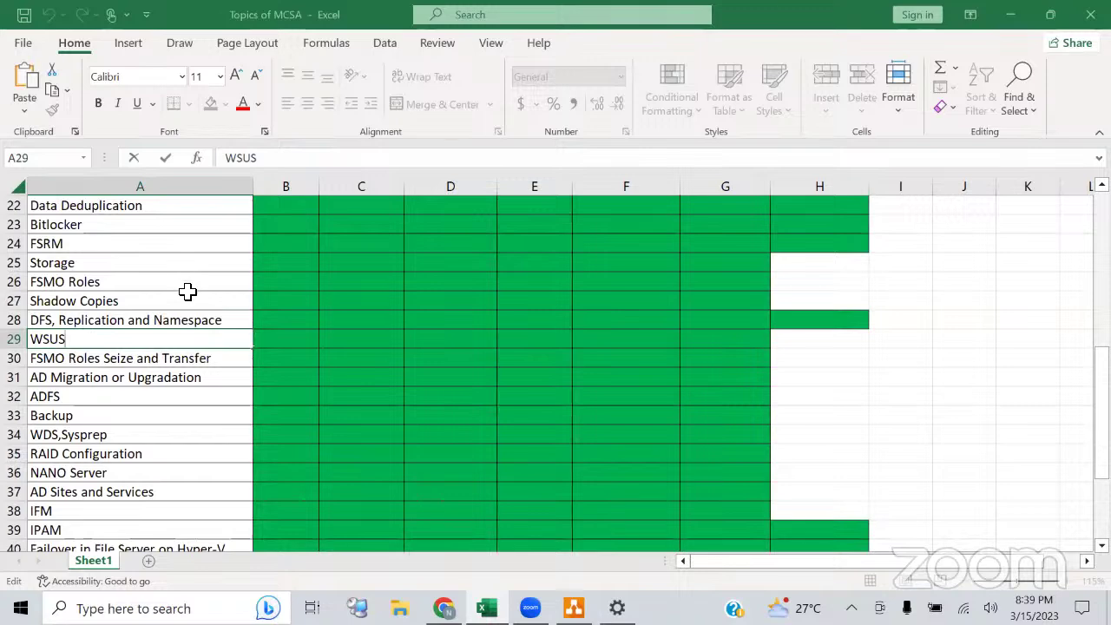
{"action": "scroll", "coordinate": [187, 287], "scroll_direction": "up", "scroll_amount": 7}
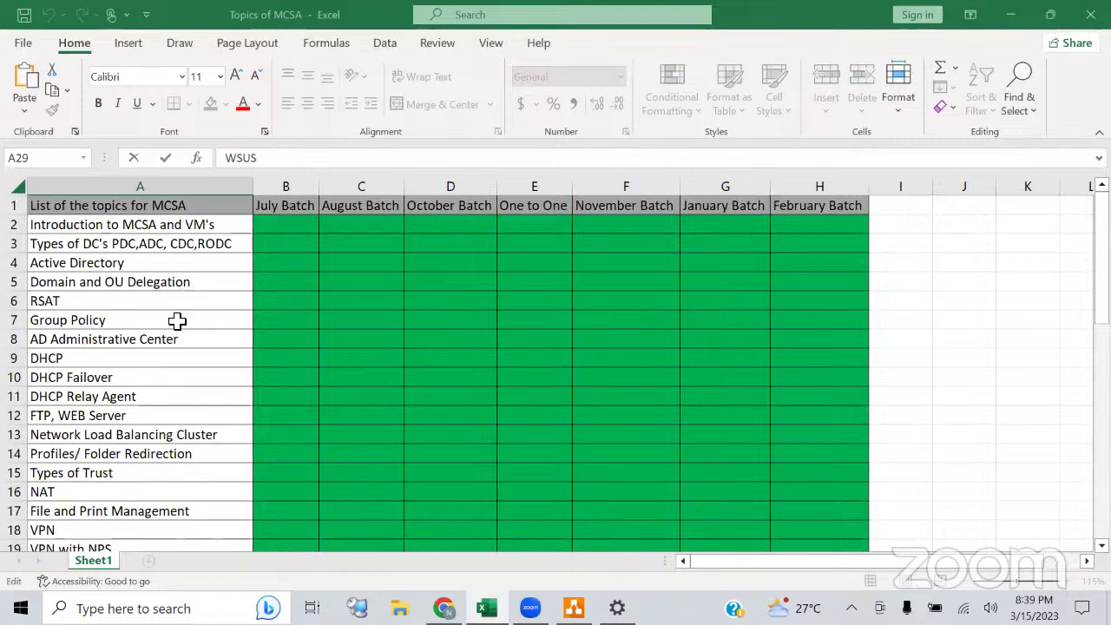
Minimize Excel and draw.io, open VMware Workstation to view the Server 2016 virtual machine, and minimize it
{"action": "left_click", "coordinate": [1007, 17]}
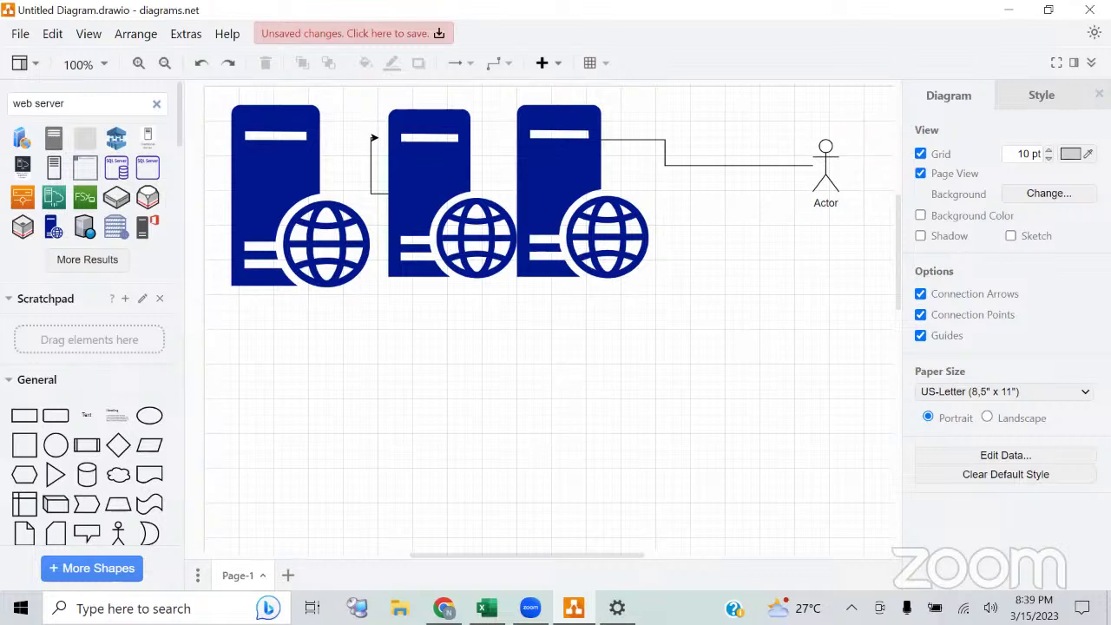
{"action": "left_click", "coordinate": [1007, 13]}
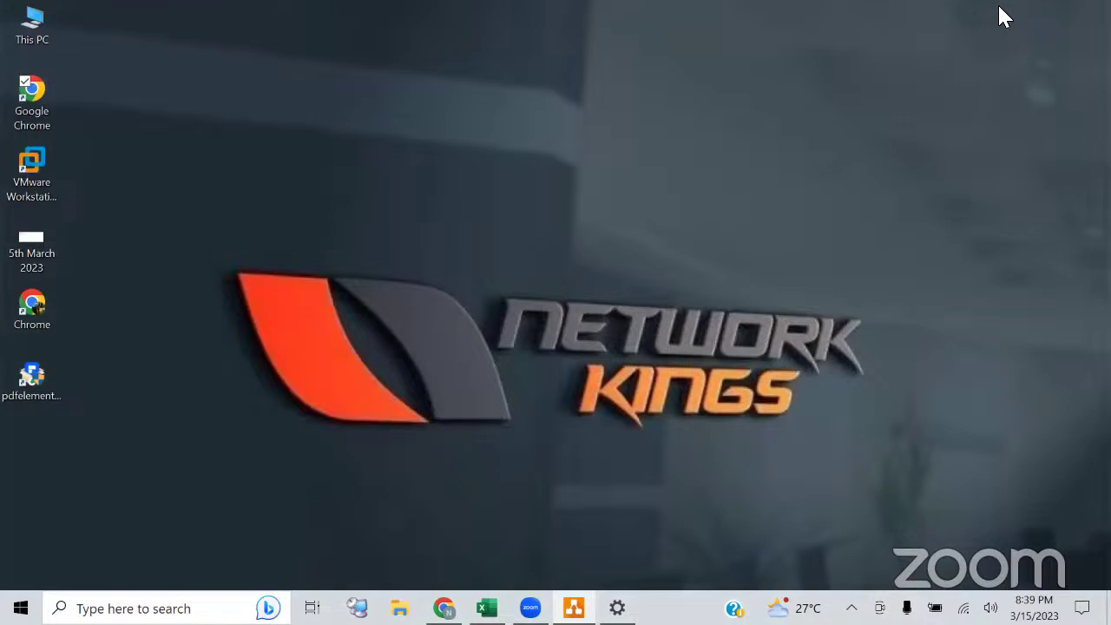
{"action": "left_click", "coordinate": [157, 609]}
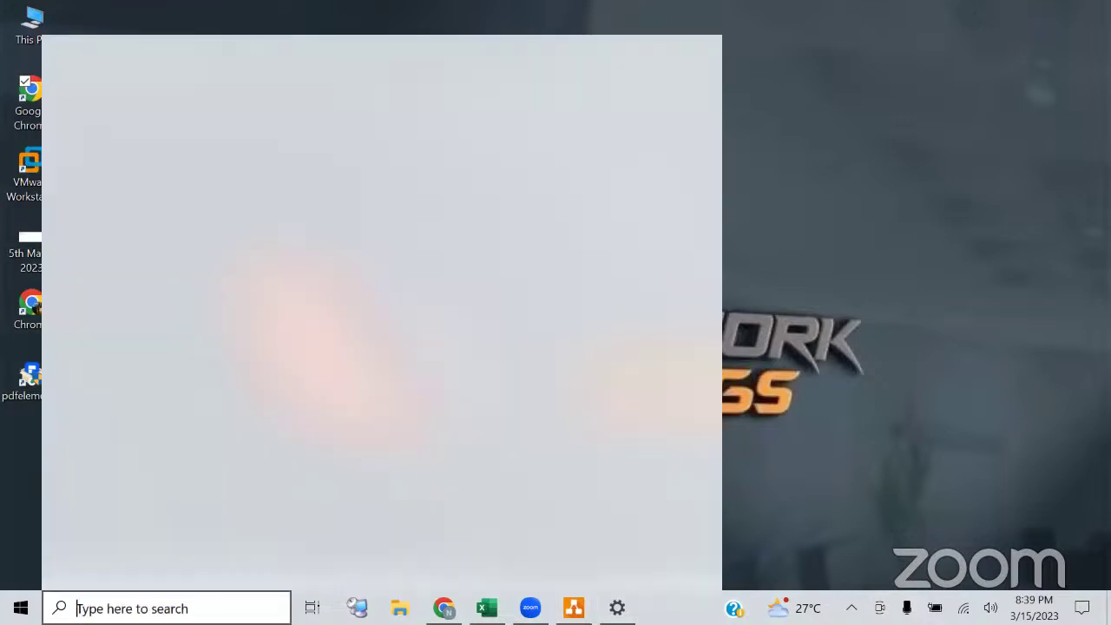
{"action": "left_click", "coordinate": [896, 261]}
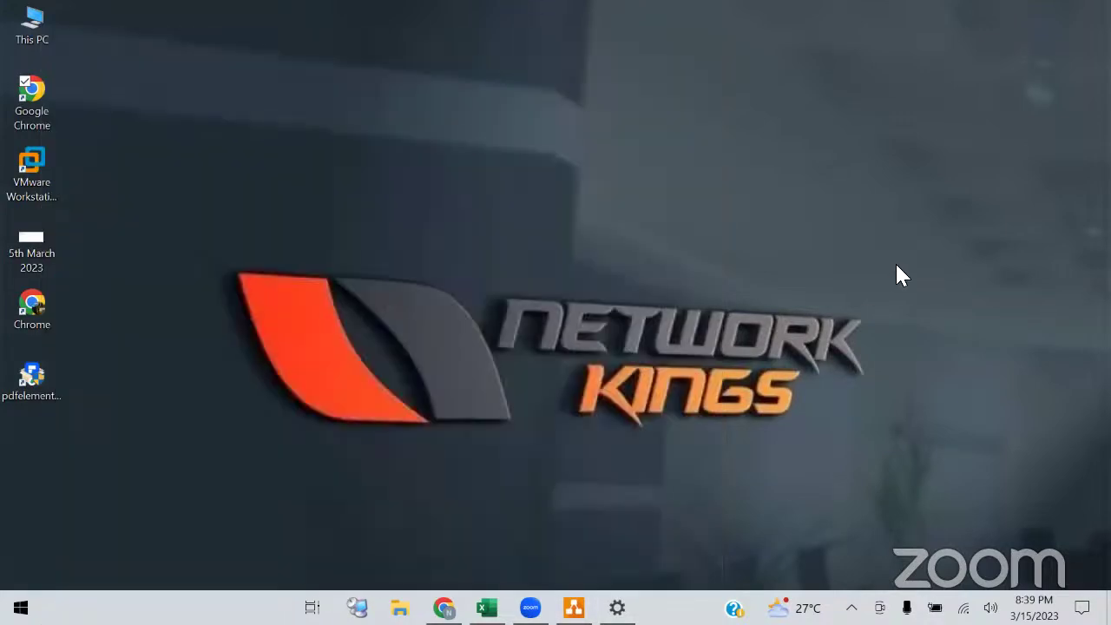
{"action": "double_click", "coordinate": [54, 174]}
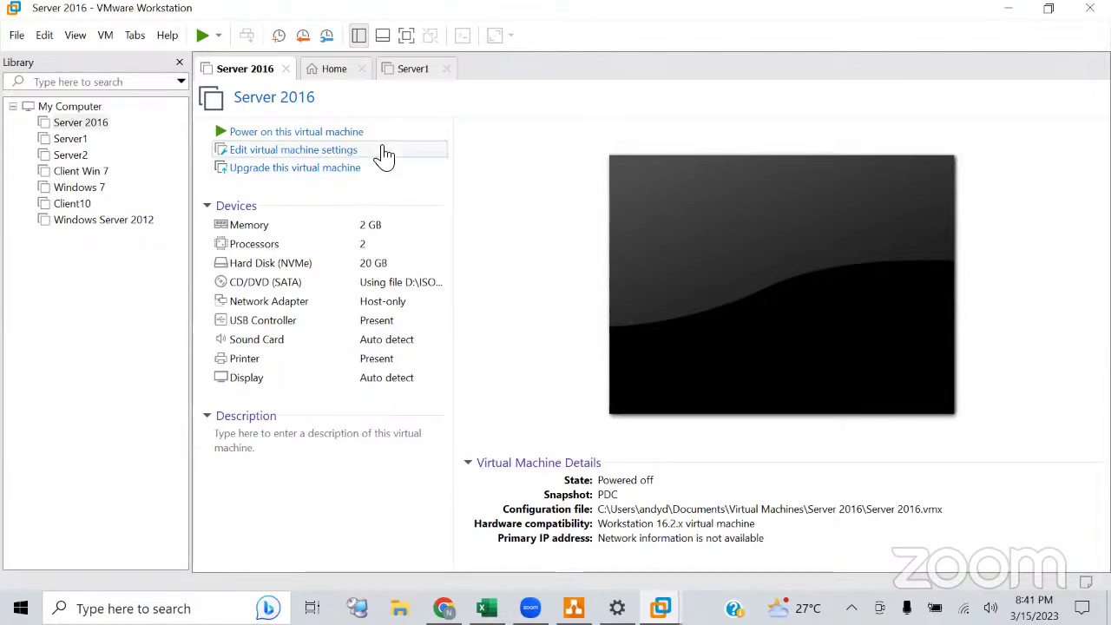
{"action": "left_click", "coordinate": [1008, 8]}
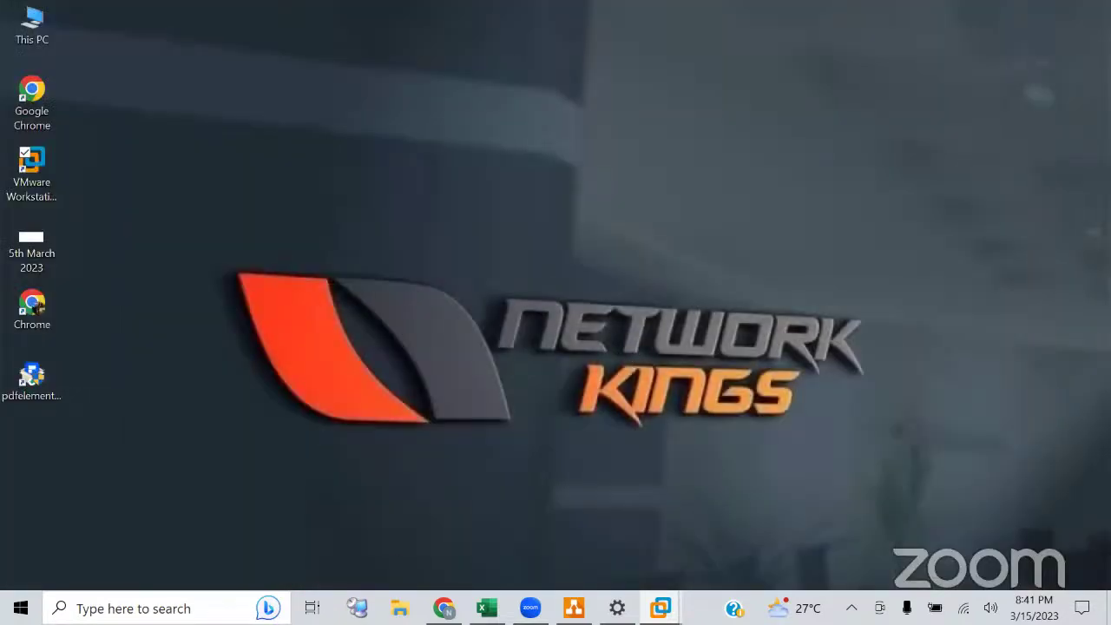
Switch to Chrome, open the bookmarked EVE login page, and sign in with the trainer's username and account password
{"action": "key", "text": "alt+Tab"}
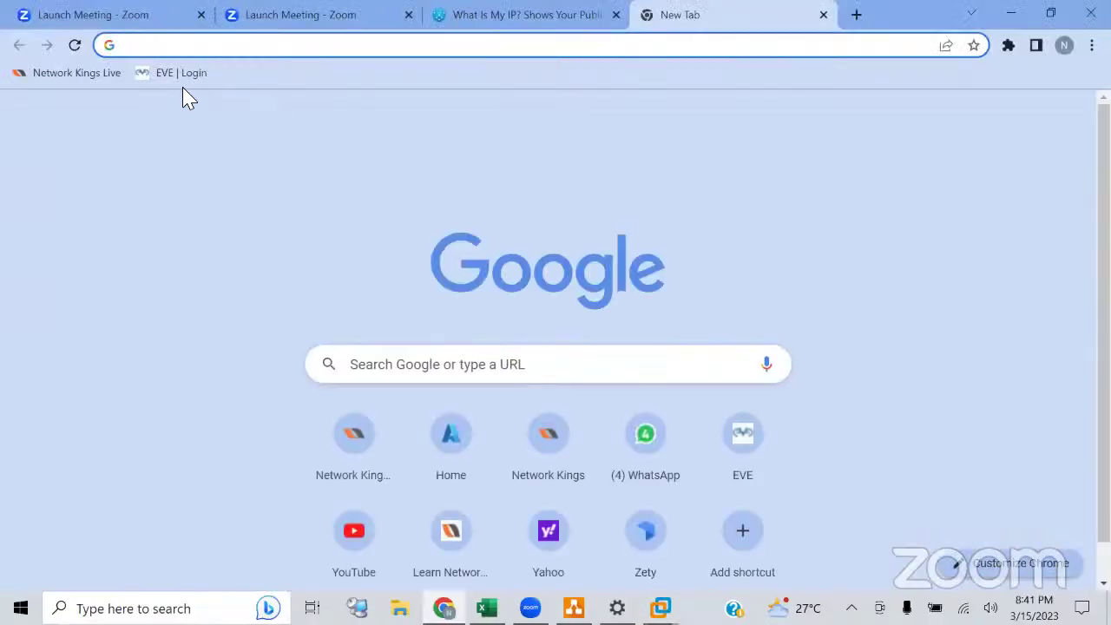
{"action": "left_click", "coordinate": [182, 75]}
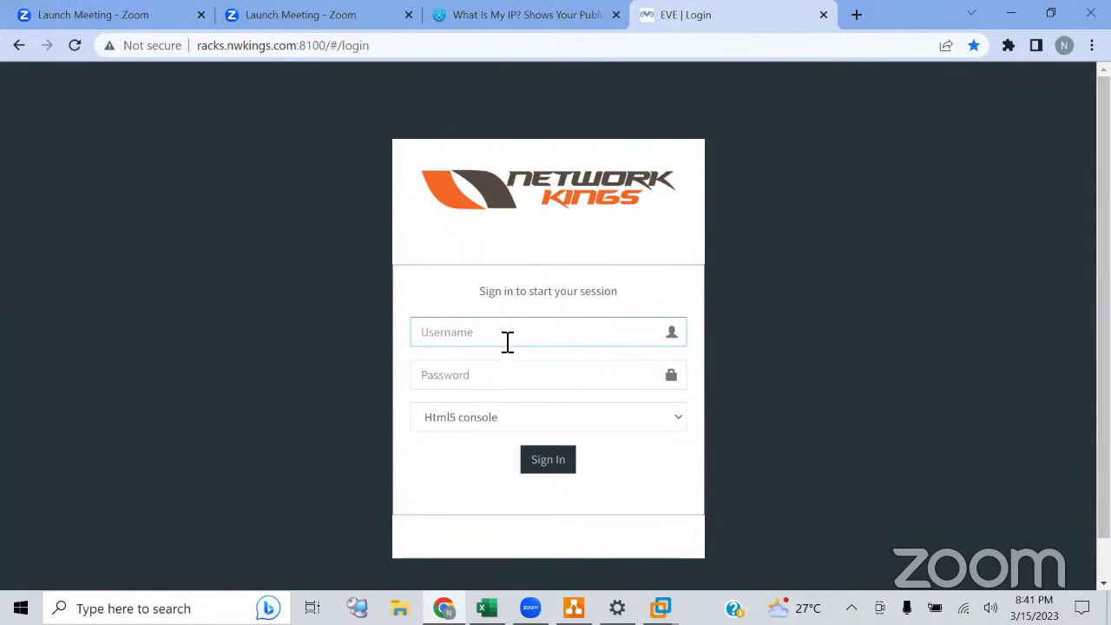
{"action": "type", "text": "traoi"}
{"action": "key", "text": "BackSpace"}
{"action": "type", "text": "inersahitya"}
{"action": "key", "text": "Tab"}
{"action": "type", "text": "••••••••••••••"}
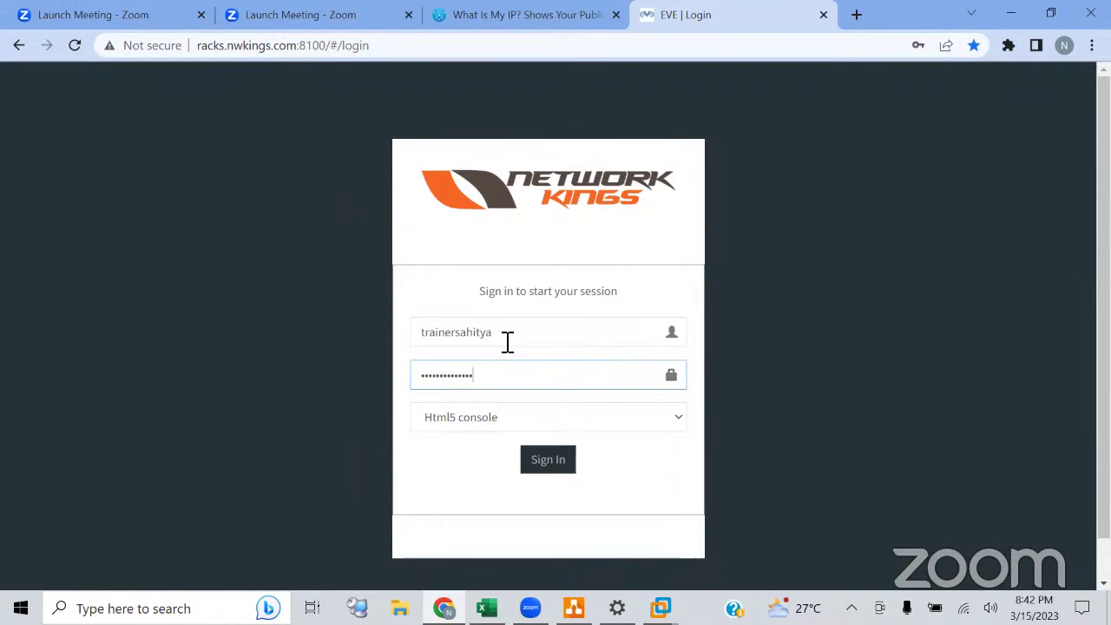
{"action": "left_click", "coordinate": [564, 460]}
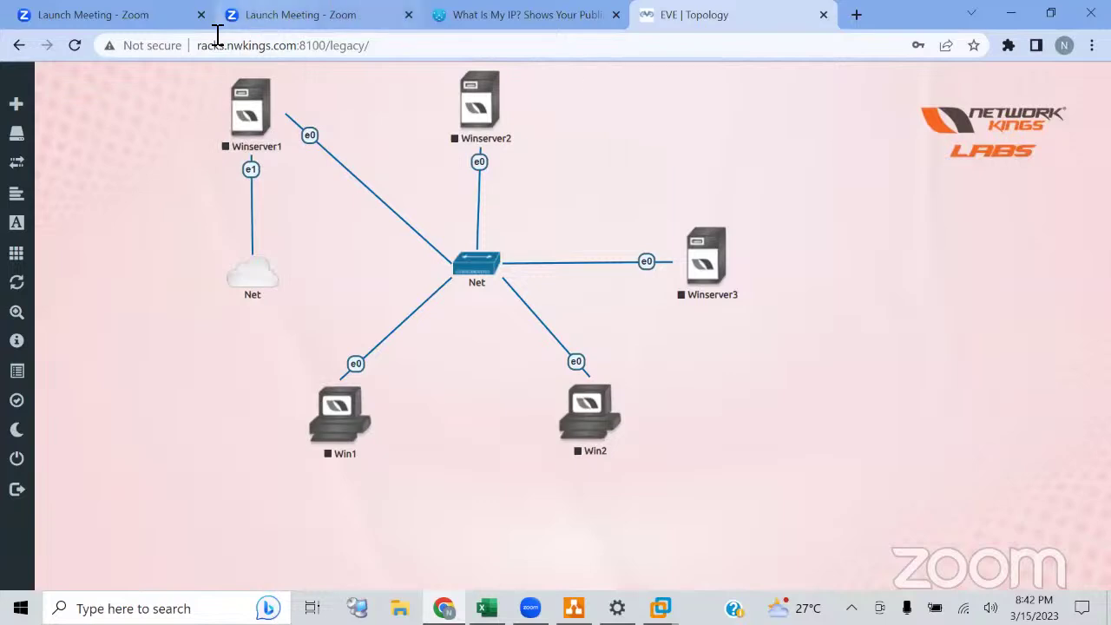
Start the Winserver2 node in the lab topology and open its console
{"action": "right_click", "coordinate": [473, 108]}
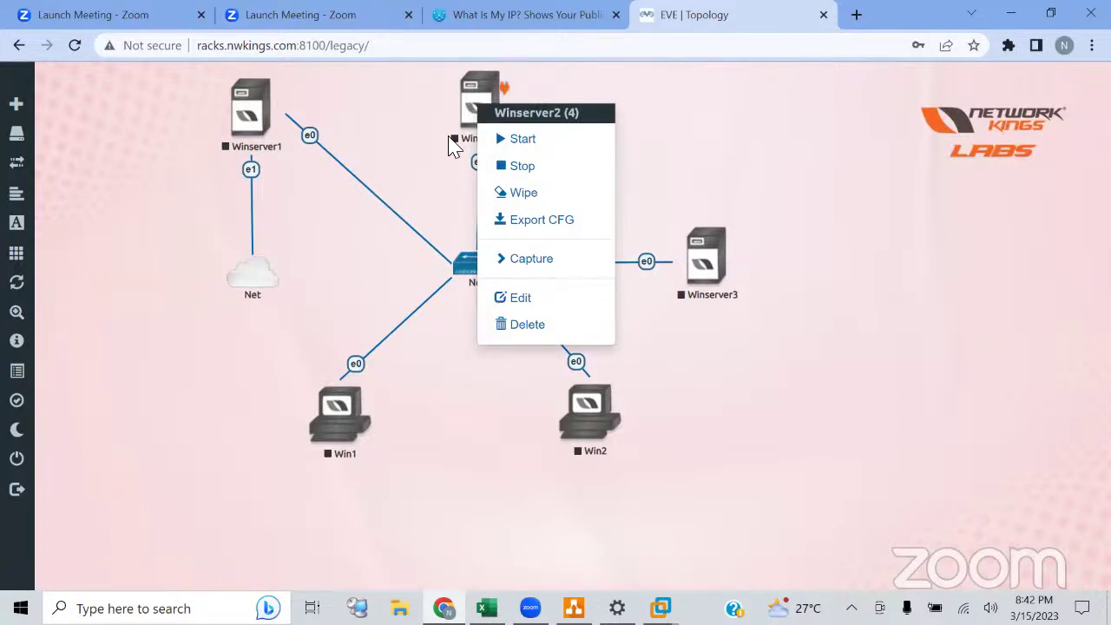
{"action": "left_click", "coordinate": [643, 227]}
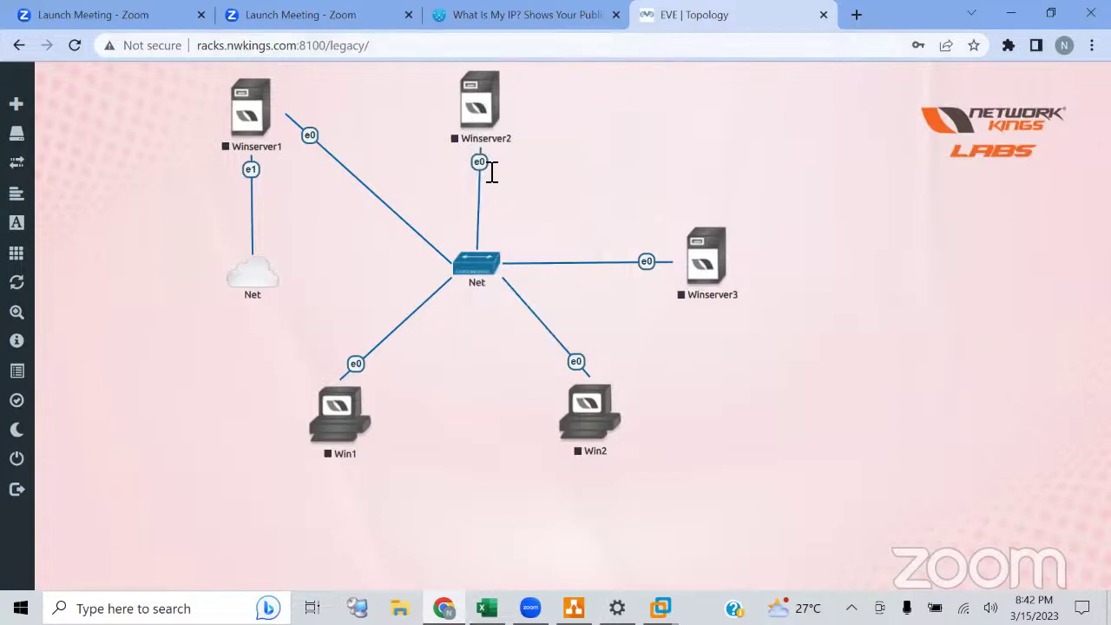
{"action": "right_click", "coordinate": [500, 85]}
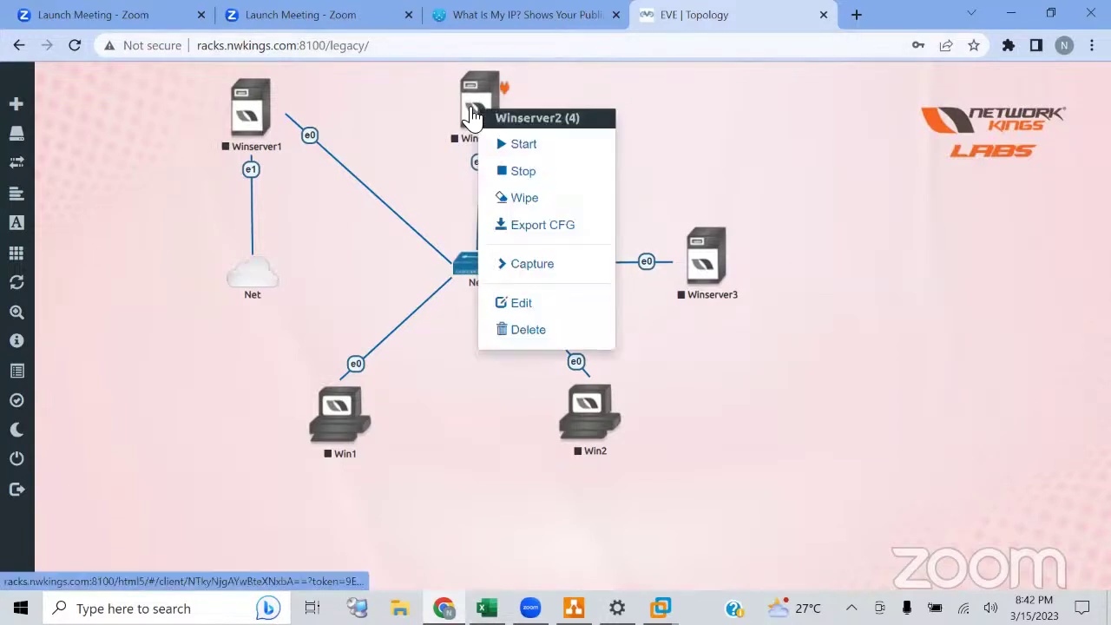
{"action": "left_click", "coordinate": [548, 144]}
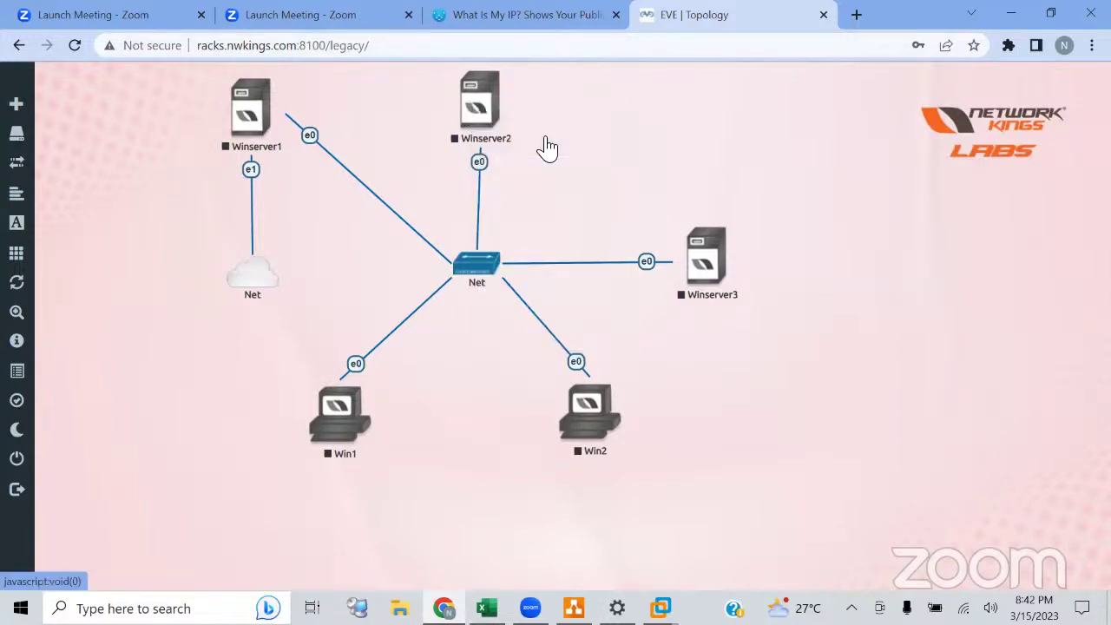
{"action": "left_click", "coordinate": [469, 109]}
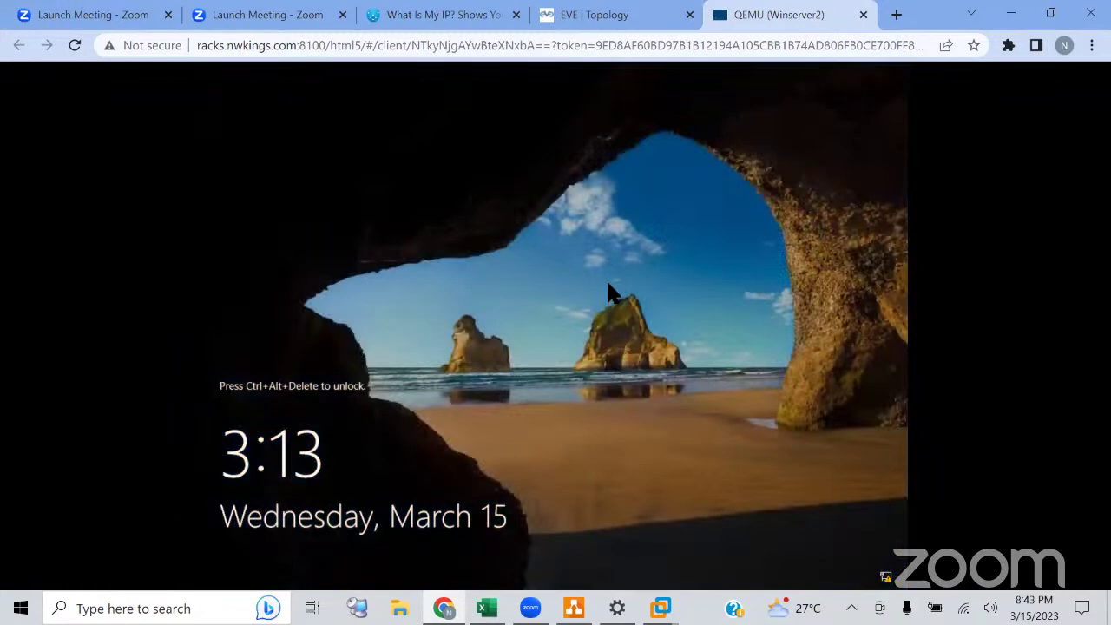
Enable Guacamole's on-screen keyboard input and send the unlock combination to bring up the Winserver2 sign-in screen
{"action": "key", "text": "ctrl+alt+shift"}
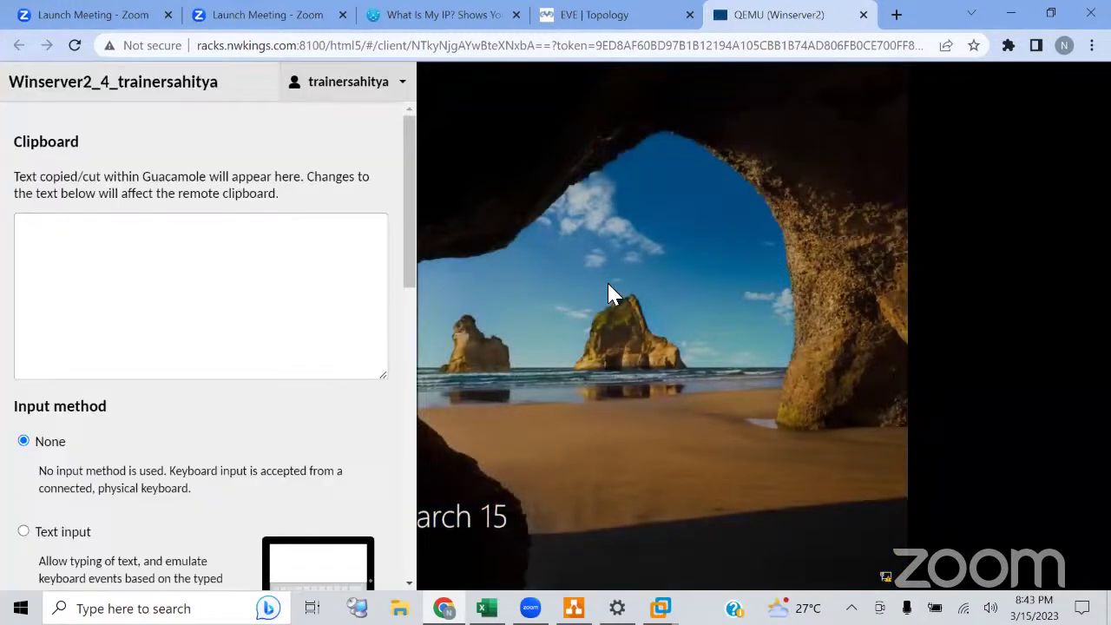
{"action": "scroll", "coordinate": [76, 362], "scroll_direction": "down", "scroll_amount": 5}
{"action": "left_click", "coordinate": [69, 276]}
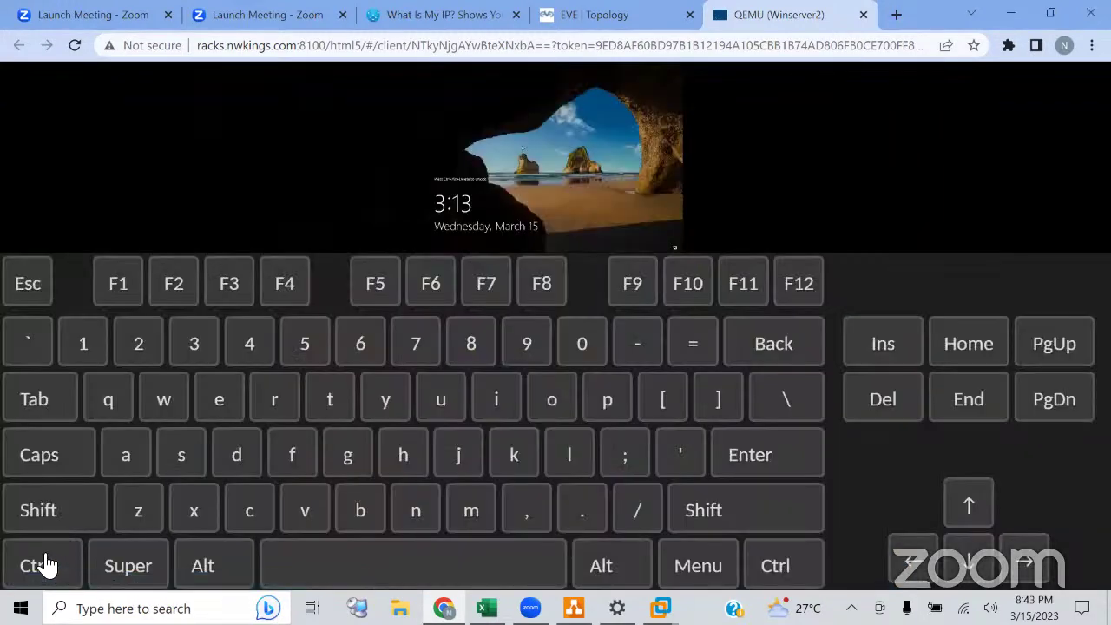
{"action": "left_click", "coordinate": [39, 565]}
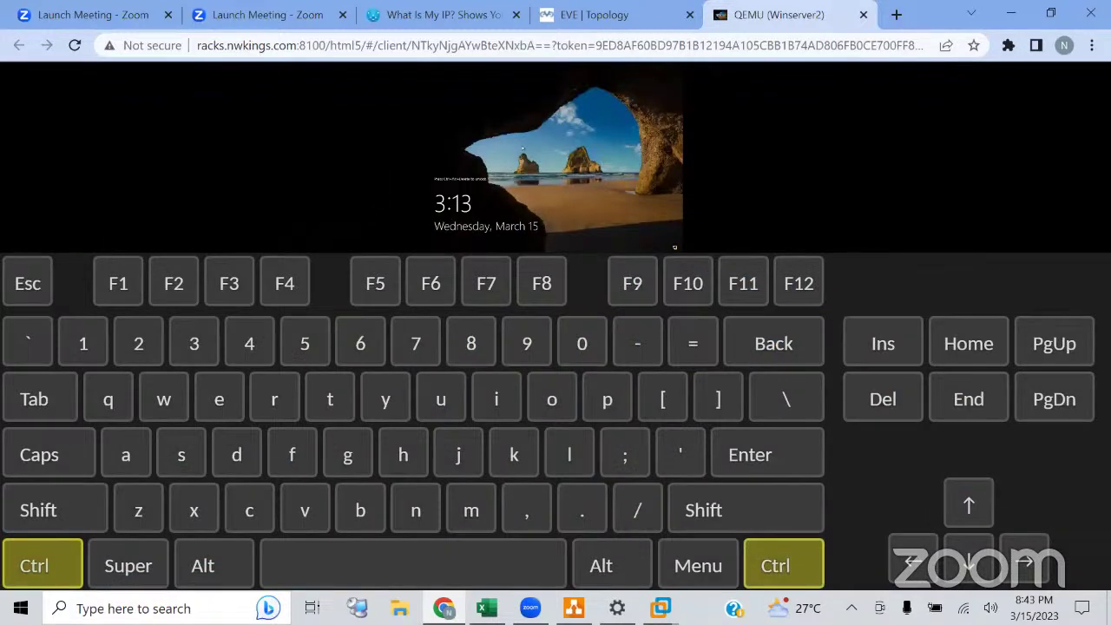
{"action": "left_click", "coordinate": [212, 560]}
{"action": "left_click", "coordinate": [893, 401]}
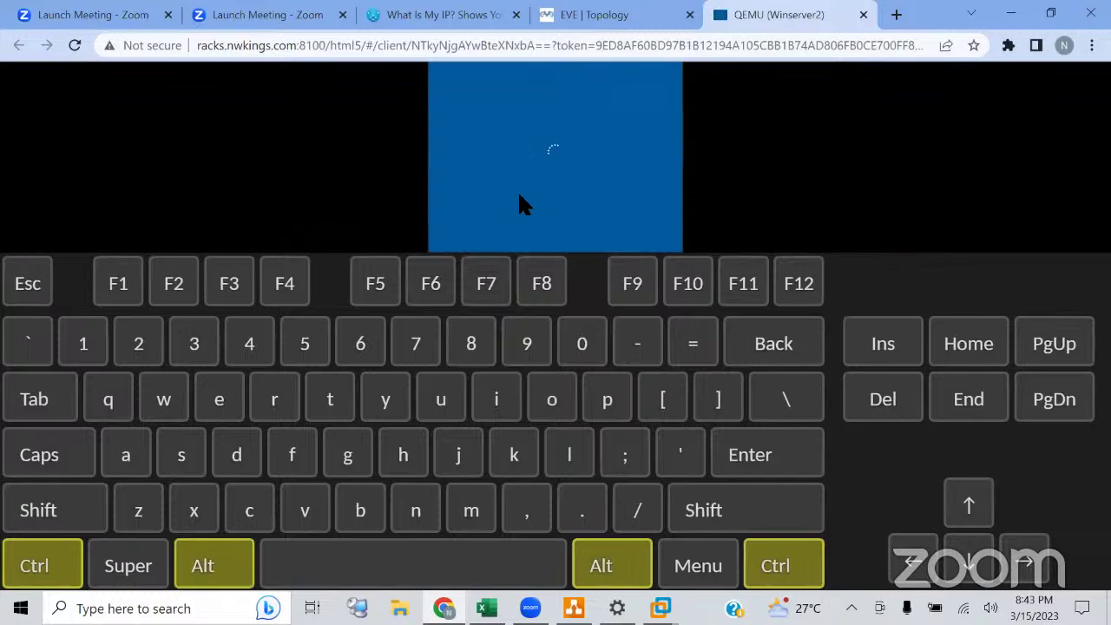
Set Guacamole's input method back to None and sign in to Winserver2 as Administrator with the account password
{"action": "key", "text": "ctrl+alt+shift"}
{"action": "scroll", "coordinate": [87, 203], "scroll_direction": "up", "scroll_amount": 5}
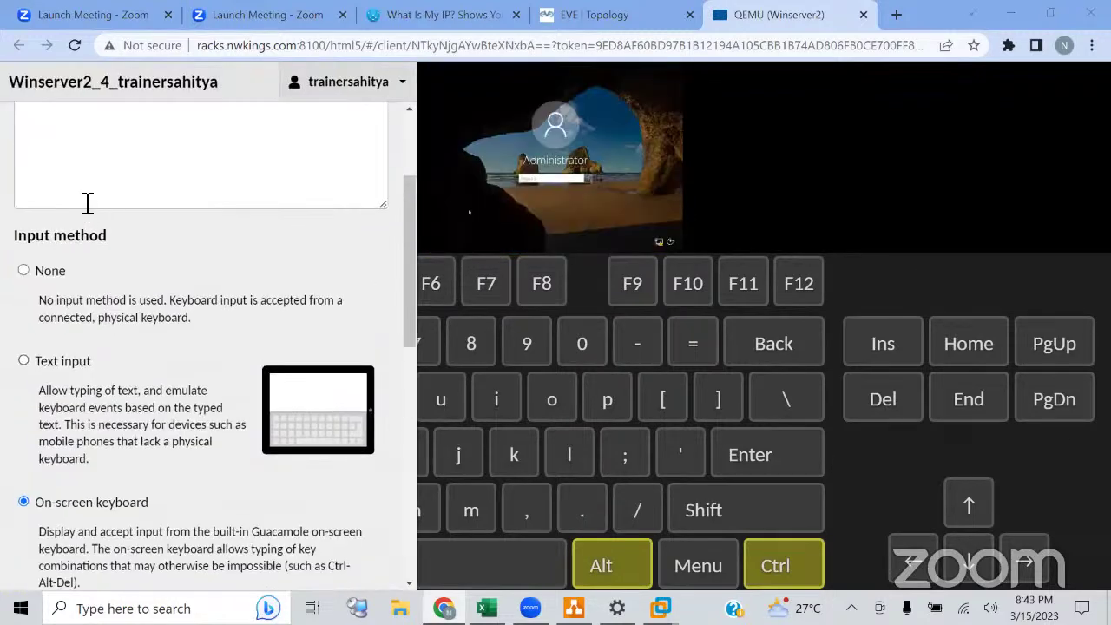
{"action": "left_click", "coordinate": [50, 272]}
{"action": "left_click", "coordinate": [526, 391]}
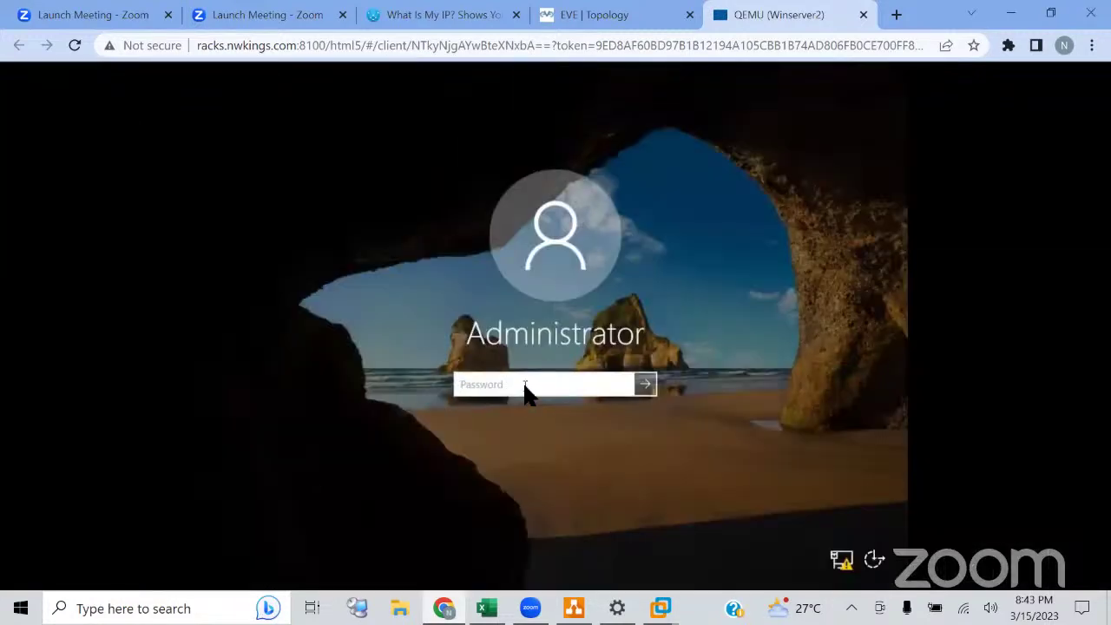
{"action": "type", "text": "********"}
{"action": "key", "text": "Return"}
{"action": "left_click", "coordinate": [539, 408]}
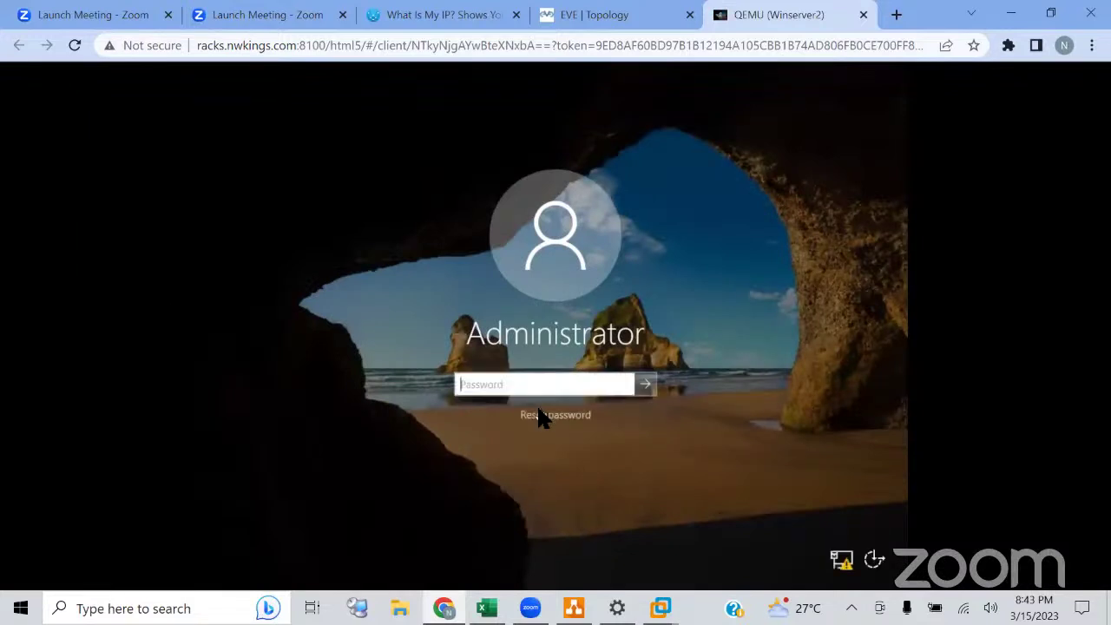
{"action": "type", "text": "********"}
{"action": "key", "text": "Return"}
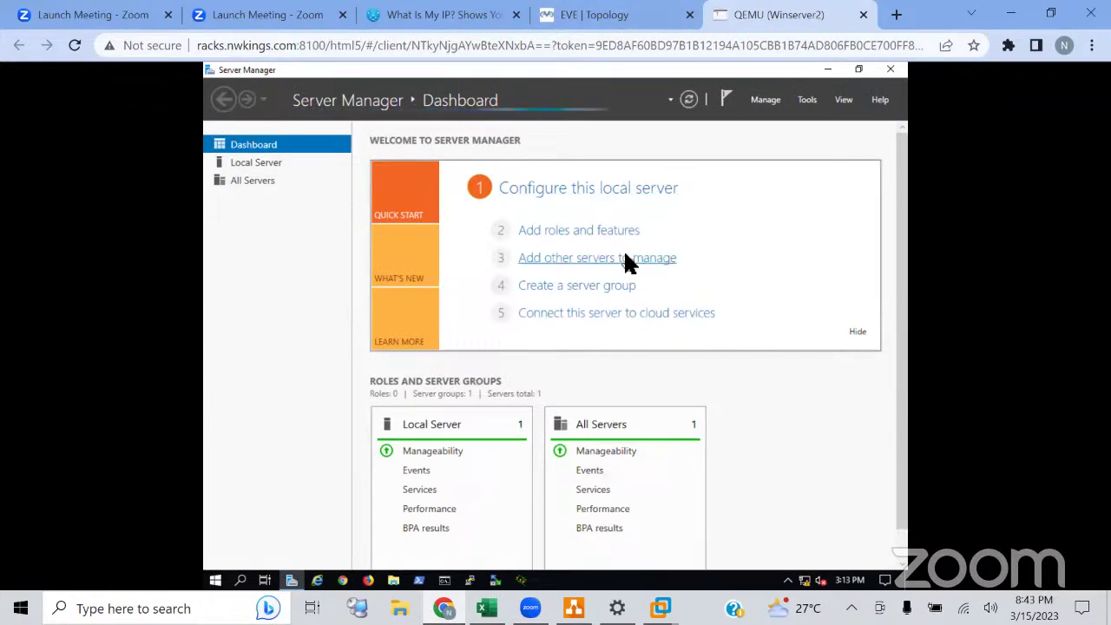
Open portal.azure.com in a new Chrome tab and display the Virtual machines list
{"action": "left_click", "coordinate": [998, 14]}
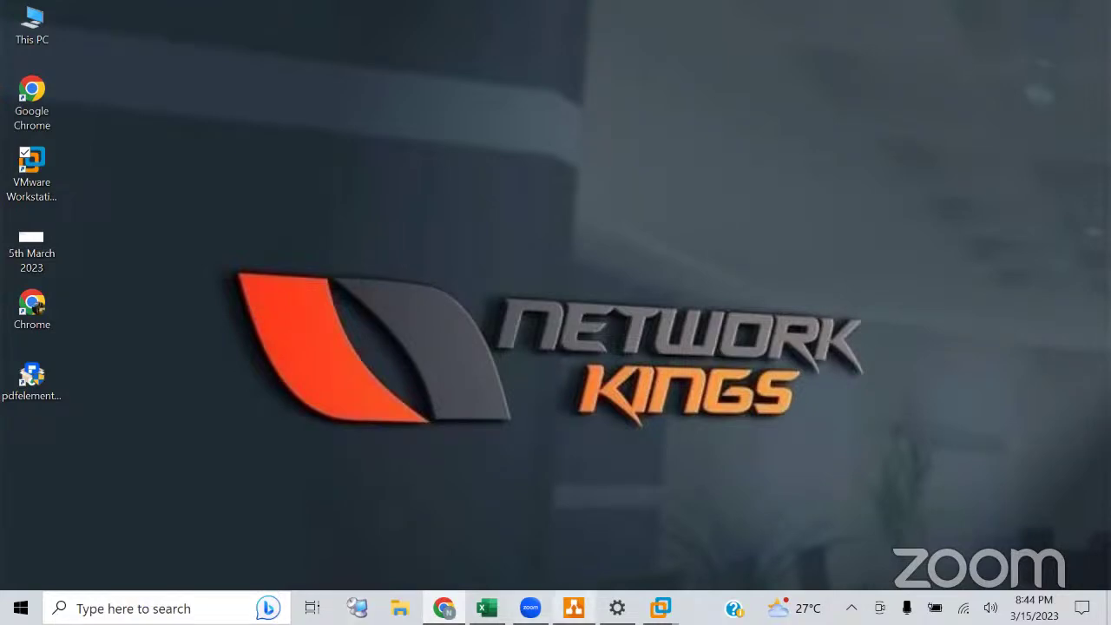
{"action": "mouse_move", "coordinate": [574, 607]}
{"action": "key", "text": "alt+Tab"}
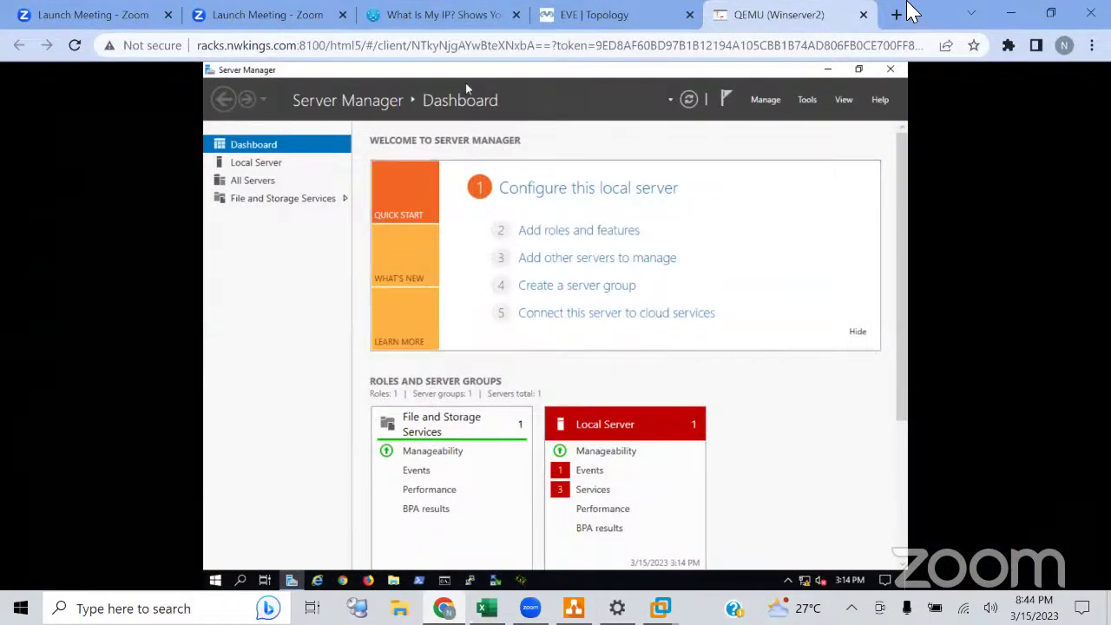
{"action": "left_click", "coordinate": [899, 15]}
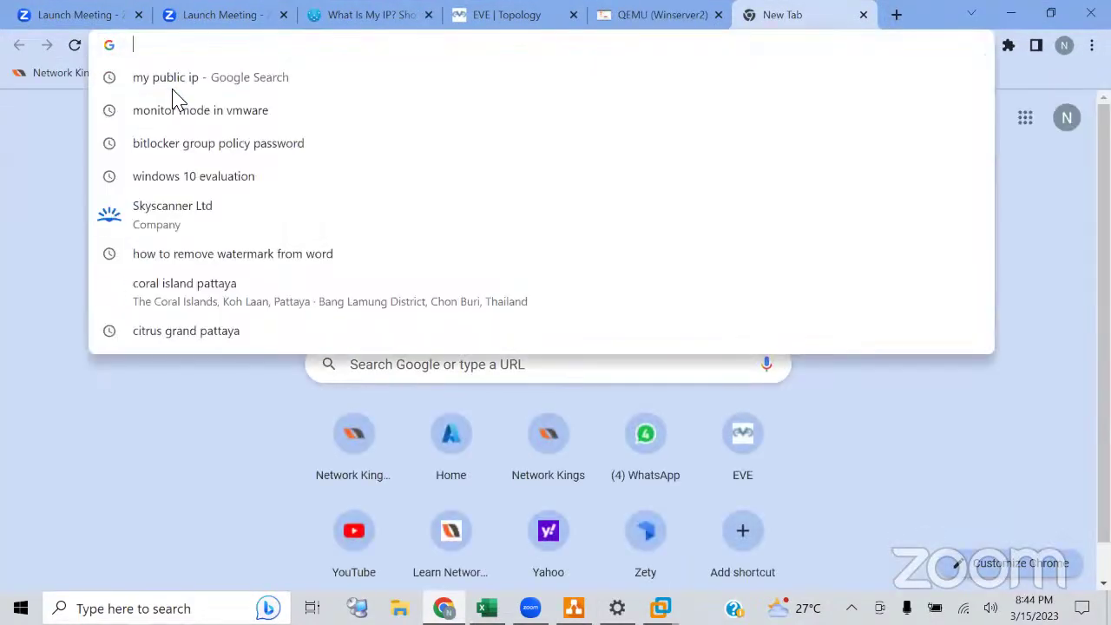
{"action": "type", "text": "porta"}
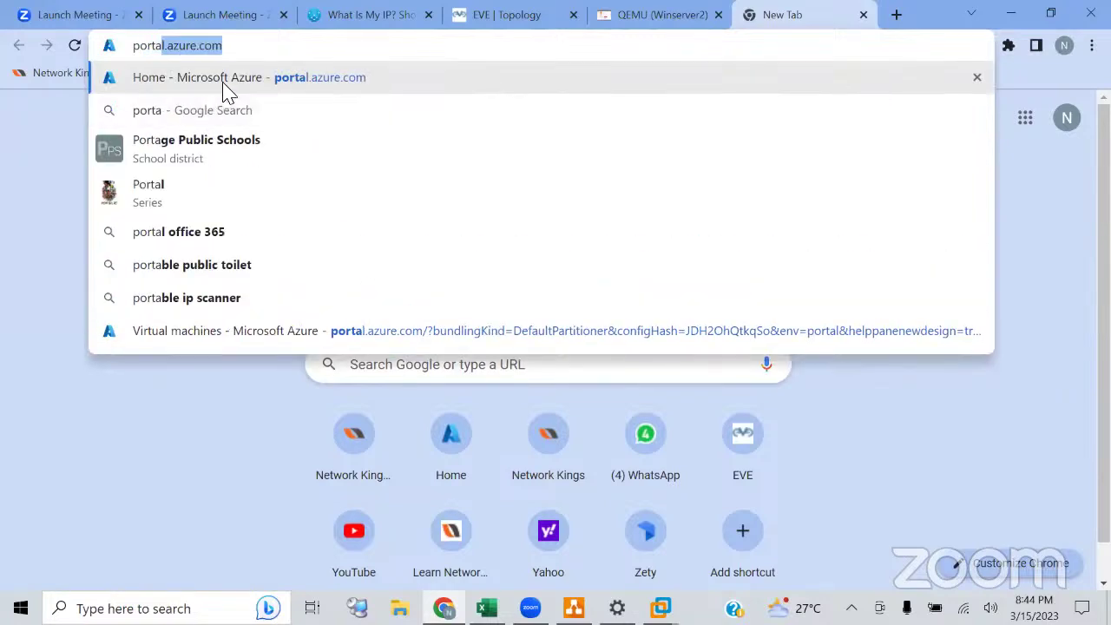
{"action": "left_click", "coordinate": [224, 86]}
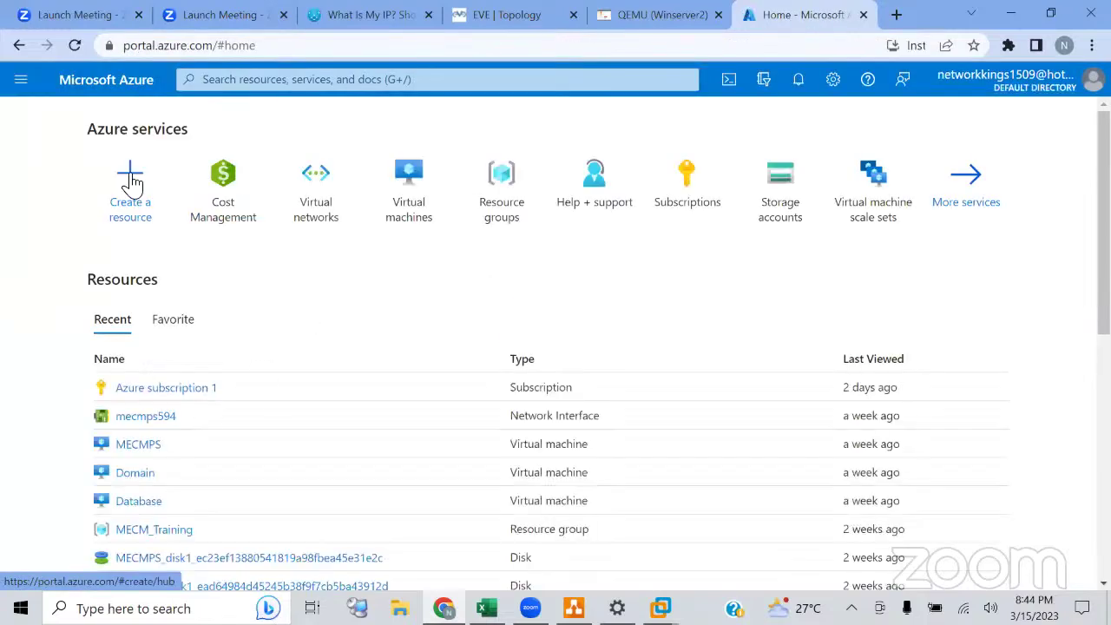
{"action": "left_click", "coordinate": [414, 198]}
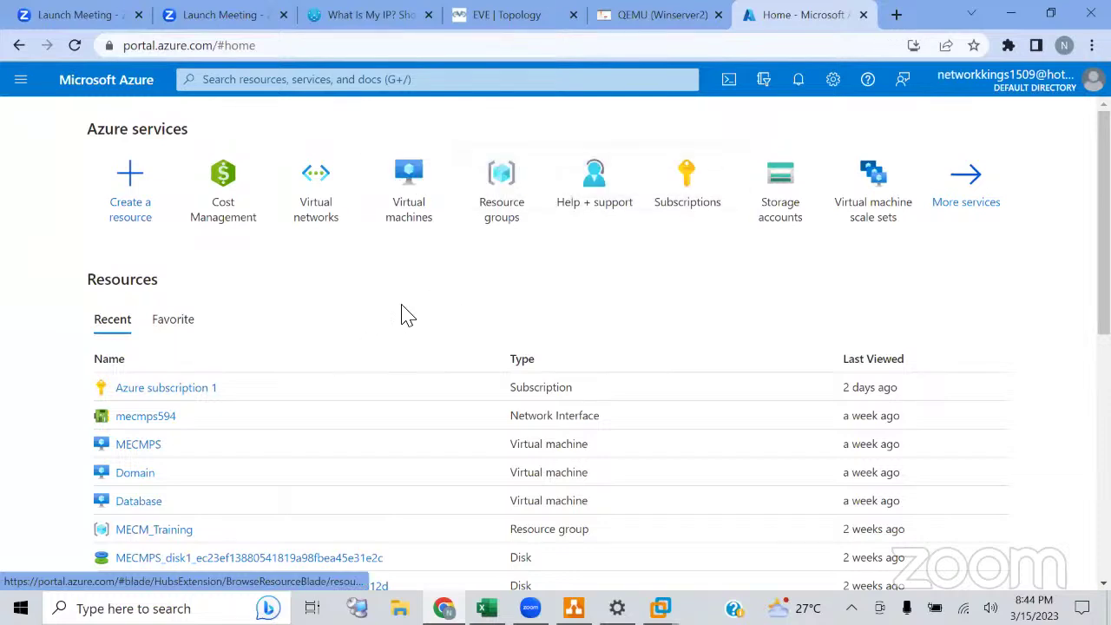
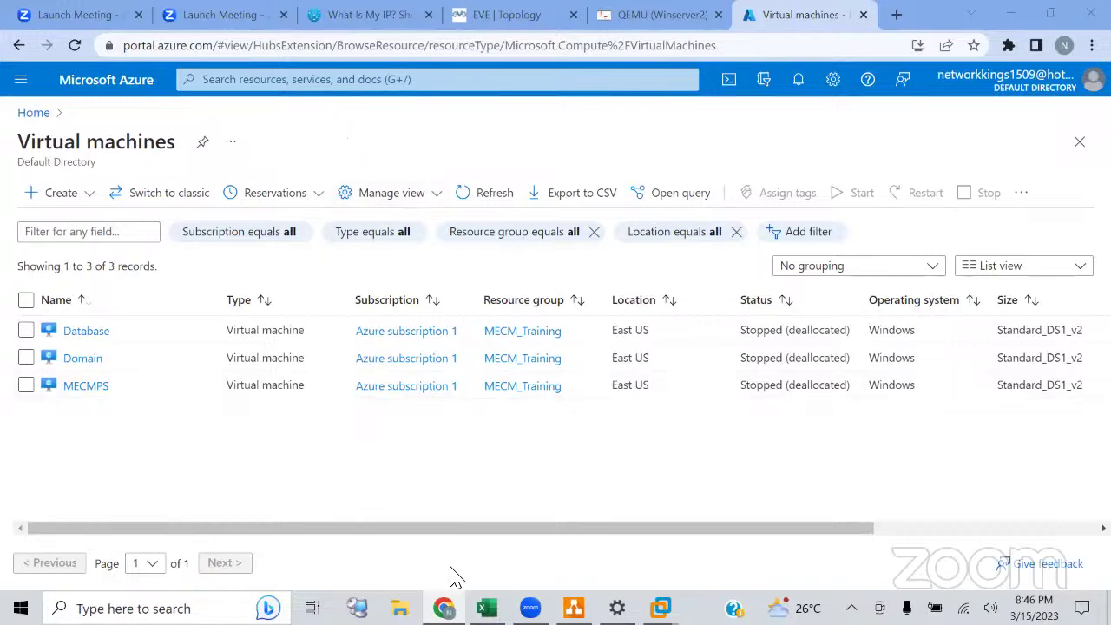
Switch to the Topics of MCSA workbook in Excel, leave the open edit of cell A29, and review the topic list in column A
{"action": "left_click", "coordinate": [487, 608]}
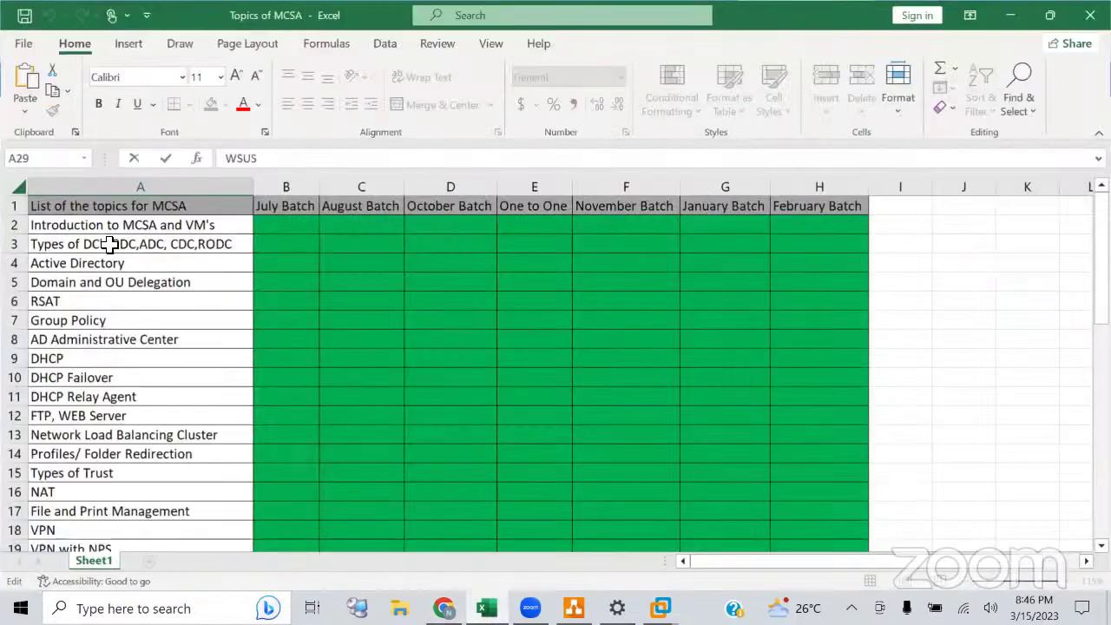
{"action": "scroll", "coordinate": [107, 250], "scroll_direction": "down", "scroll_amount": 1}
{"action": "scroll", "coordinate": [108, 250], "scroll_direction": "down", "scroll_amount": 2}
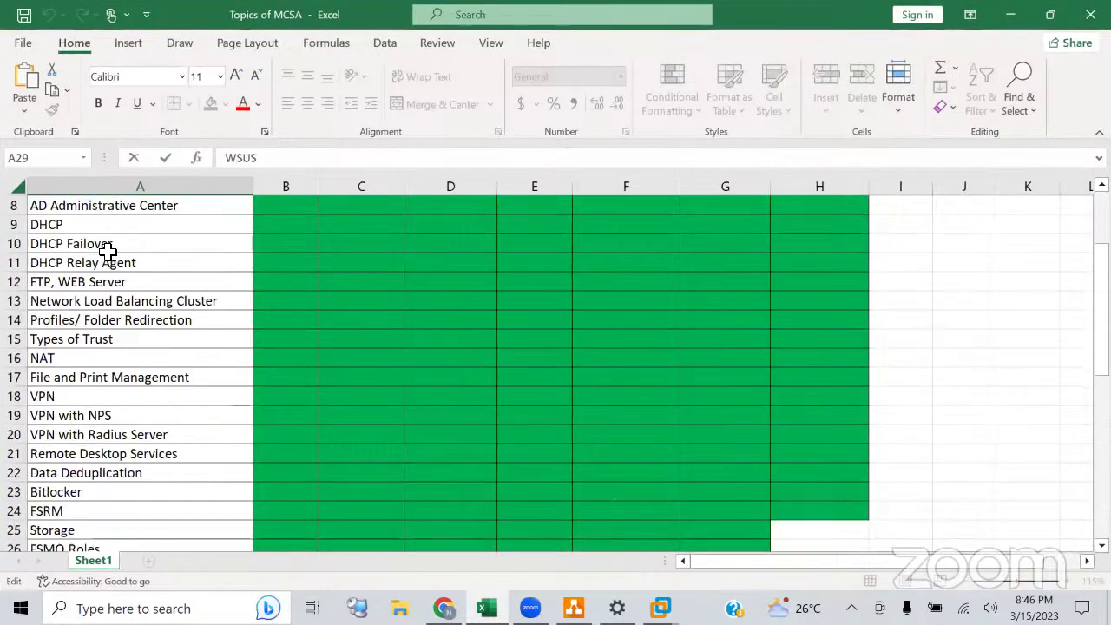
{"action": "scroll", "coordinate": [108, 250], "scroll_direction": "down", "scroll_amount": 1}
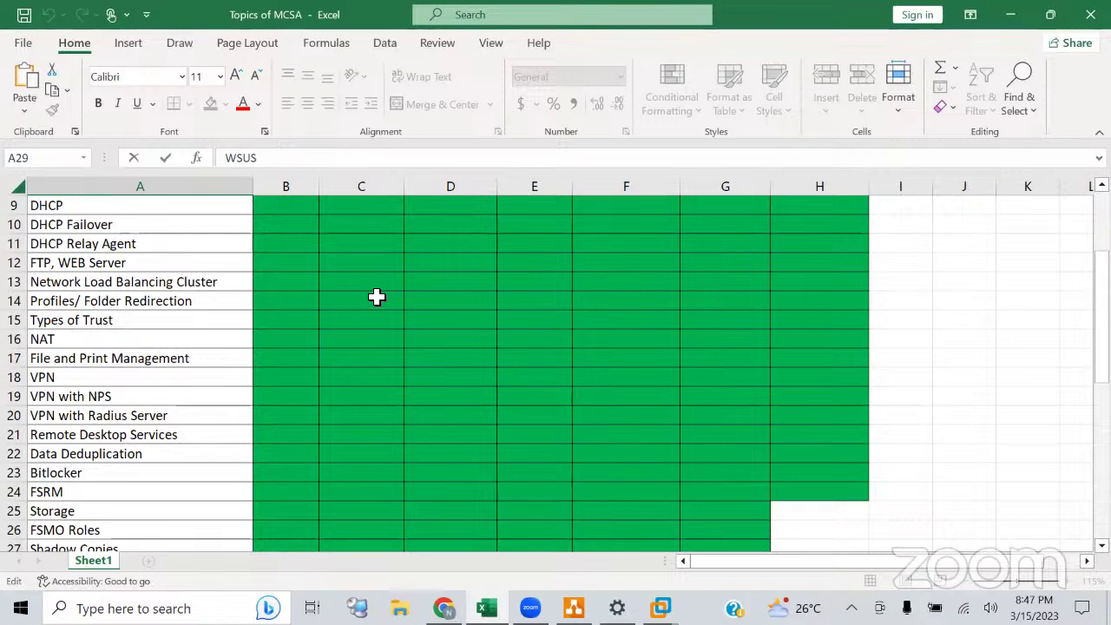
{"action": "scroll", "coordinate": [64, 328], "scroll_direction": "up", "scroll_amount": 3}
{"action": "scroll", "coordinate": [65, 323], "scroll_direction": "down", "scroll_amount": 4}
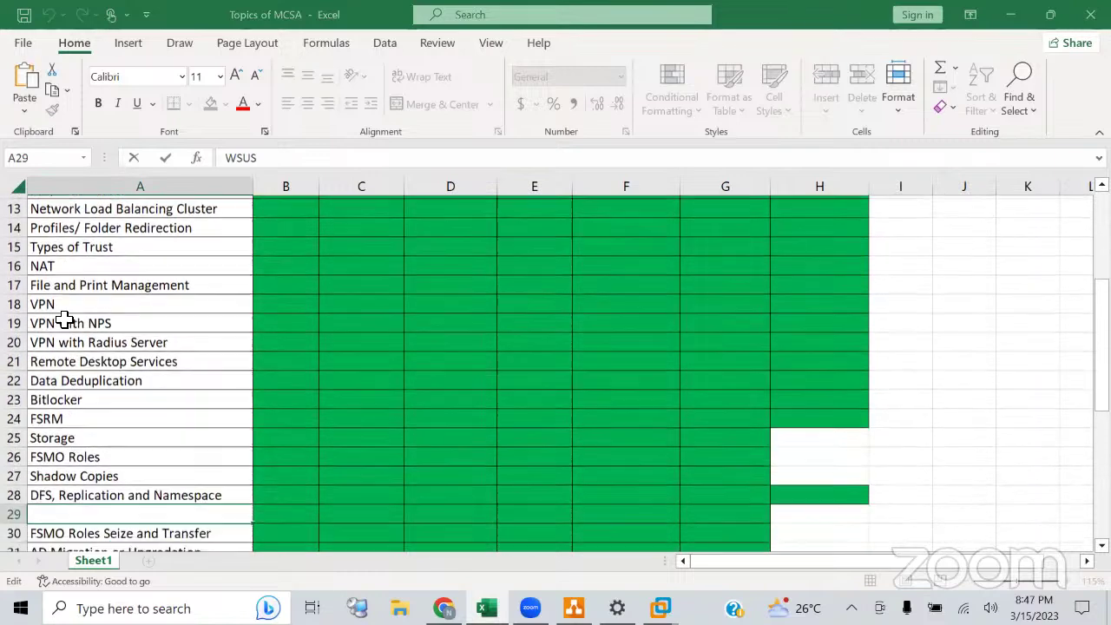
{"action": "left_click", "coordinate": [964, 363]}
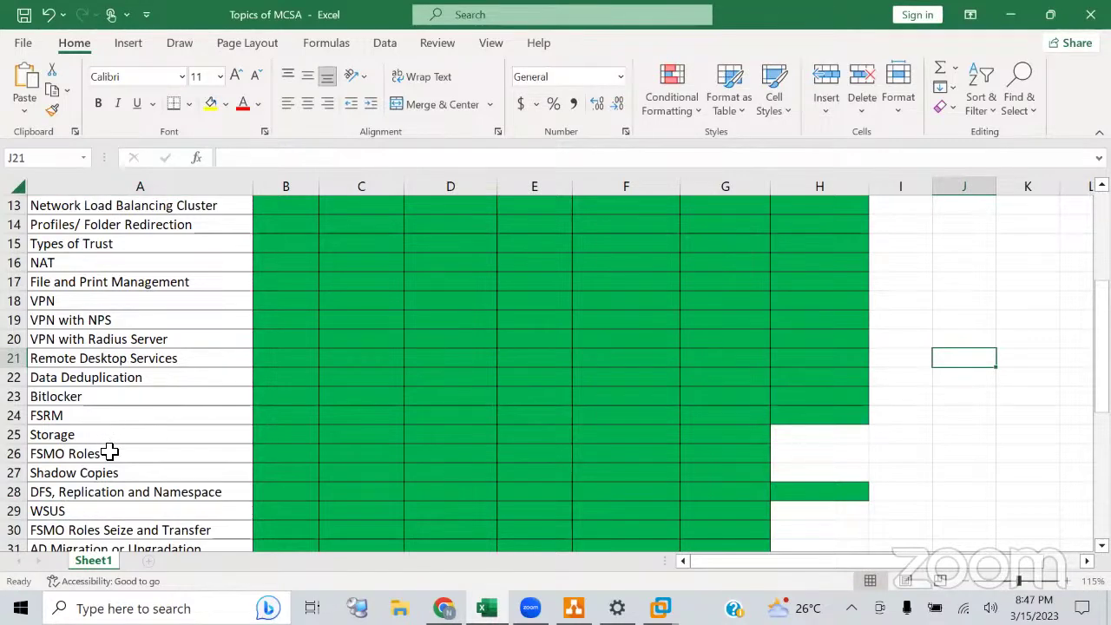
{"action": "scroll", "coordinate": [108, 448], "scroll_direction": "down", "scroll_amount": 2}
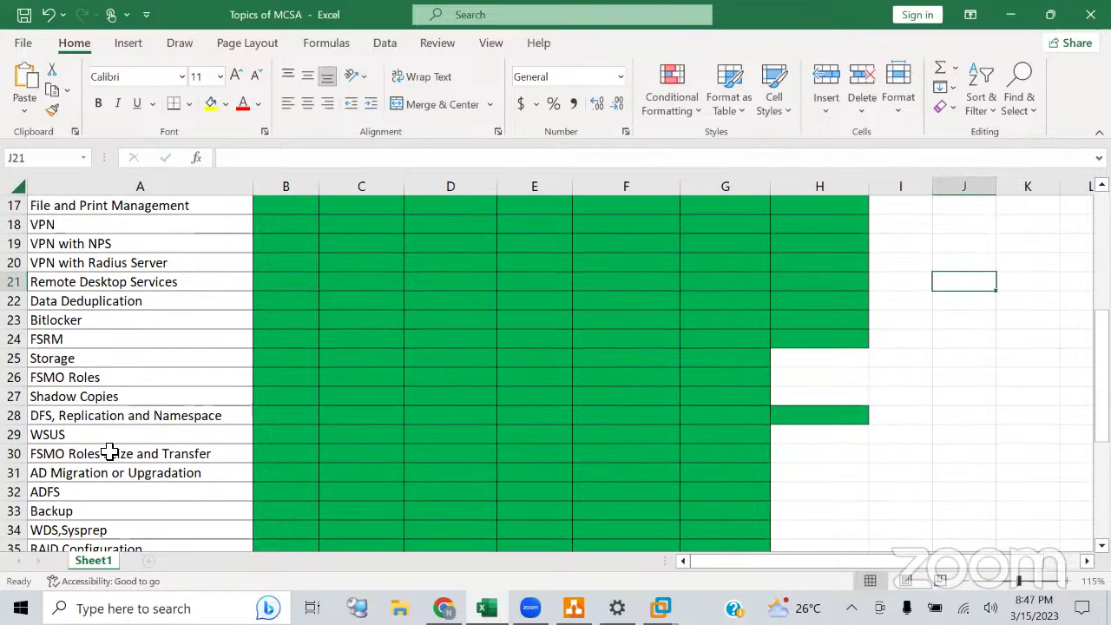
{"action": "scroll", "coordinate": [110, 452], "scroll_direction": "up", "scroll_amount": 3}
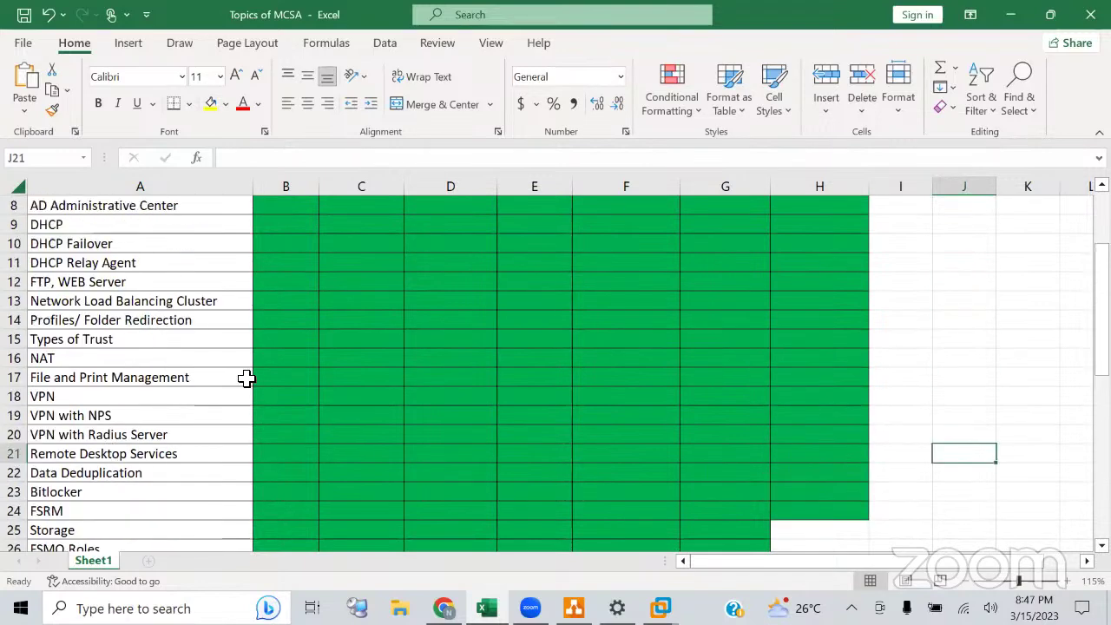
Minimize the Excel and Chrome windows, and bring the MCSA workbook back to look over its topics again
{"action": "left_click", "coordinate": [1027, 15]}
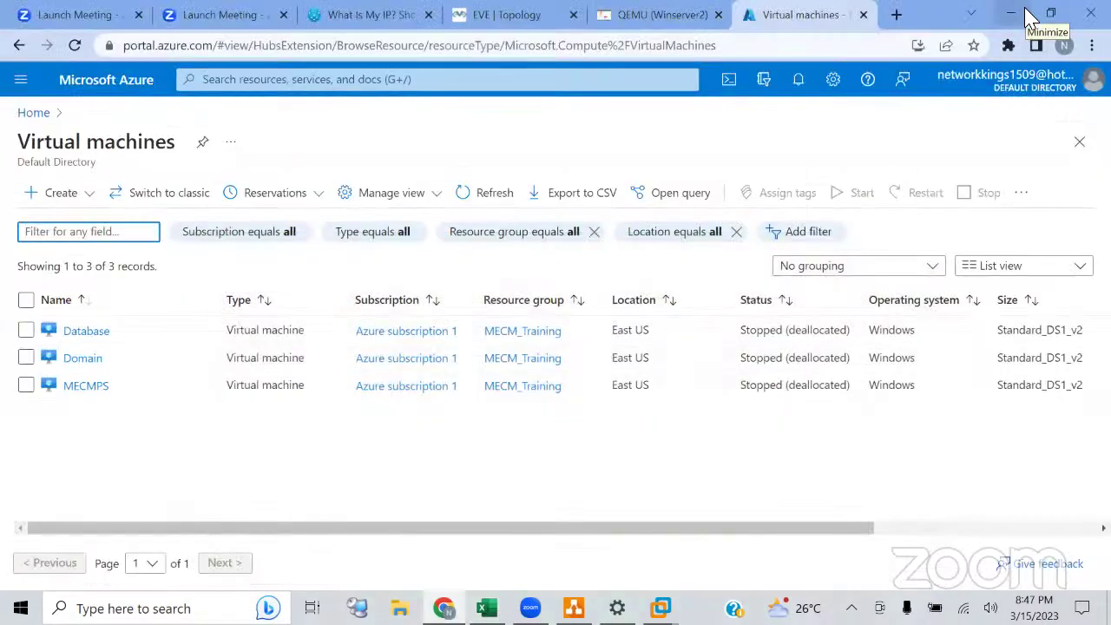
{"action": "left_click", "coordinate": [1027, 15]}
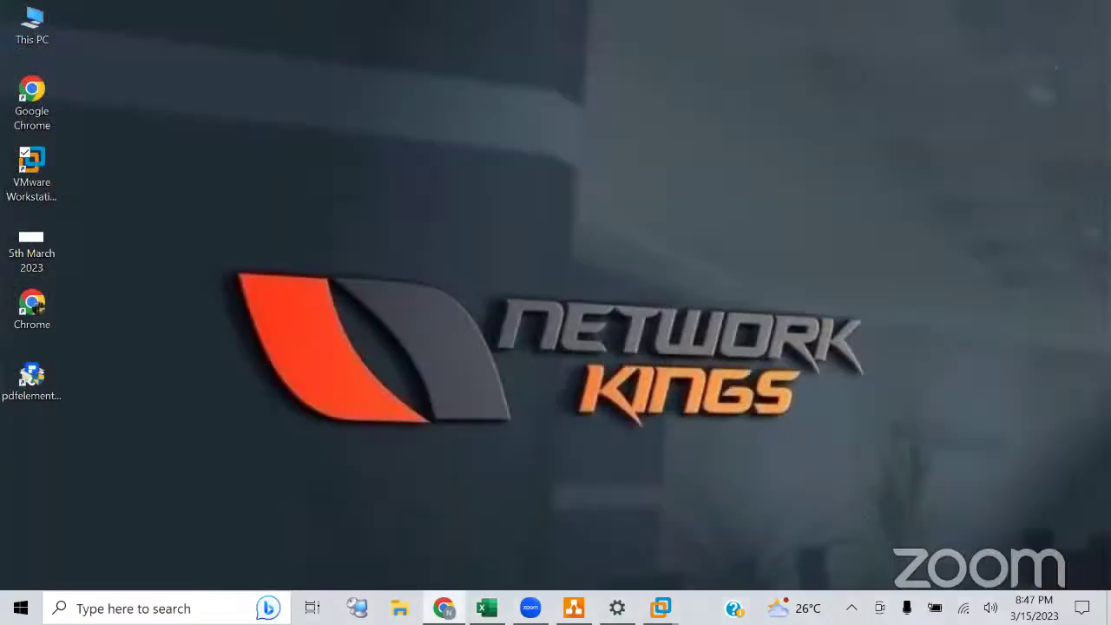
{"action": "left_click", "coordinate": [487, 608]}
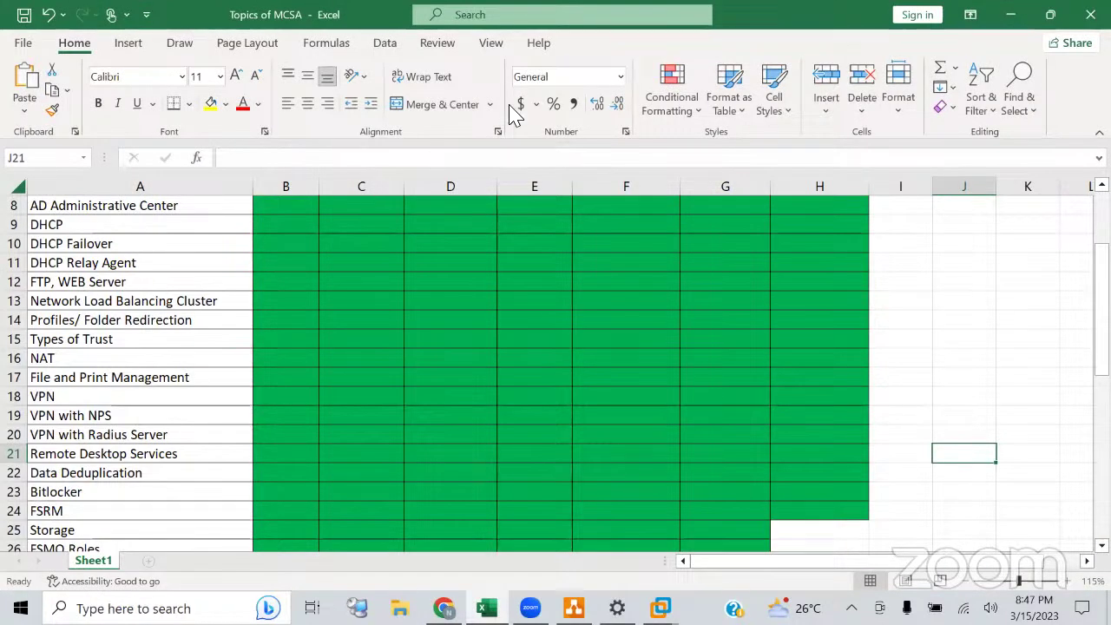
{"action": "scroll", "coordinate": [646, 183], "scroll_direction": "up", "scroll_amount": 1}
{"action": "scroll", "coordinate": [646, 183], "scroll_direction": "up", "scroll_amount": 2}
{"action": "scroll", "coordinate": [646, 182], "scroll_direction": "down", "scroll_amount": 3}
{"action": "scroll", "coordinate": [112, 282], "scroll_direction": "up", "scroll_amount": 1}
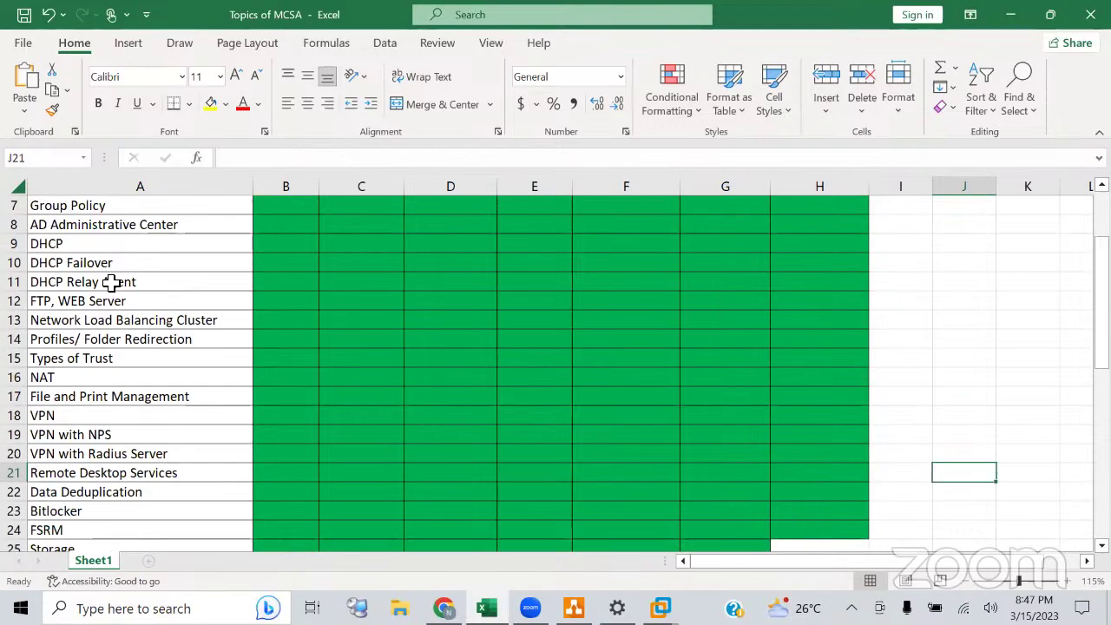
Minimize the workbook and launch Paint
{"action": "left_click", "coordinate": [1011, 14]}
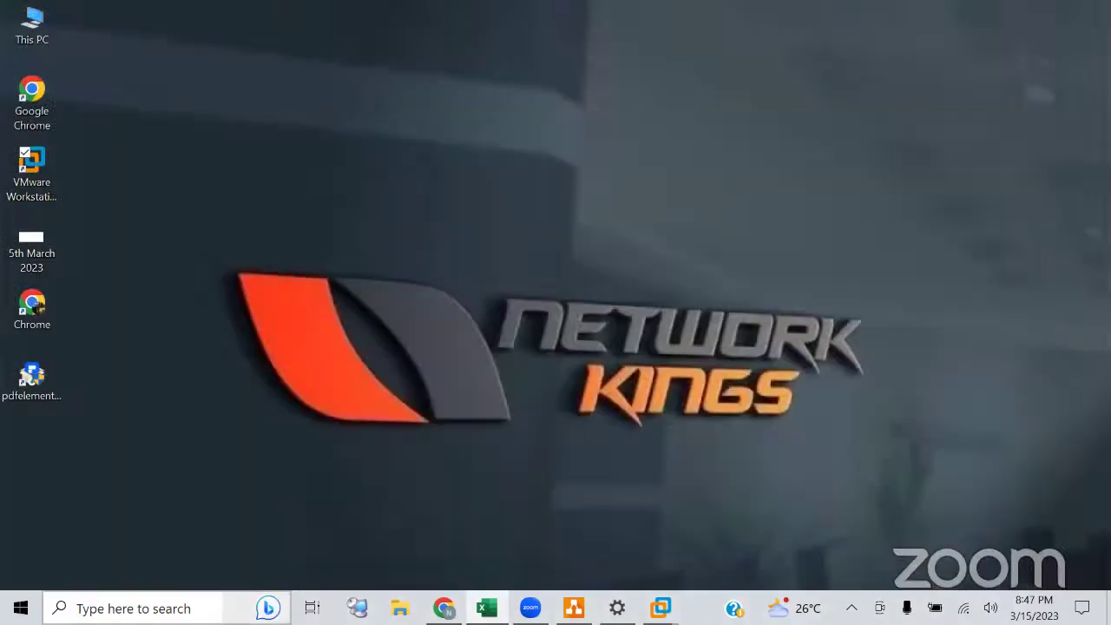
{"action": "left_click", "coordinate": [252, 609]}
{"action": "type", "text": "paint"}
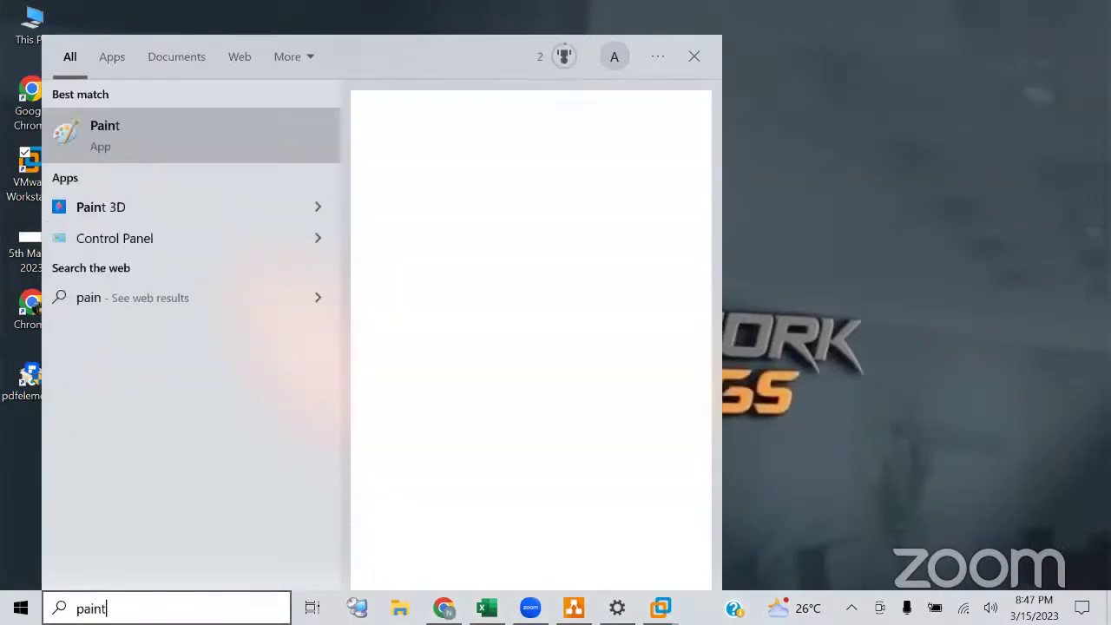
{"action": "key", "text": "Return"}
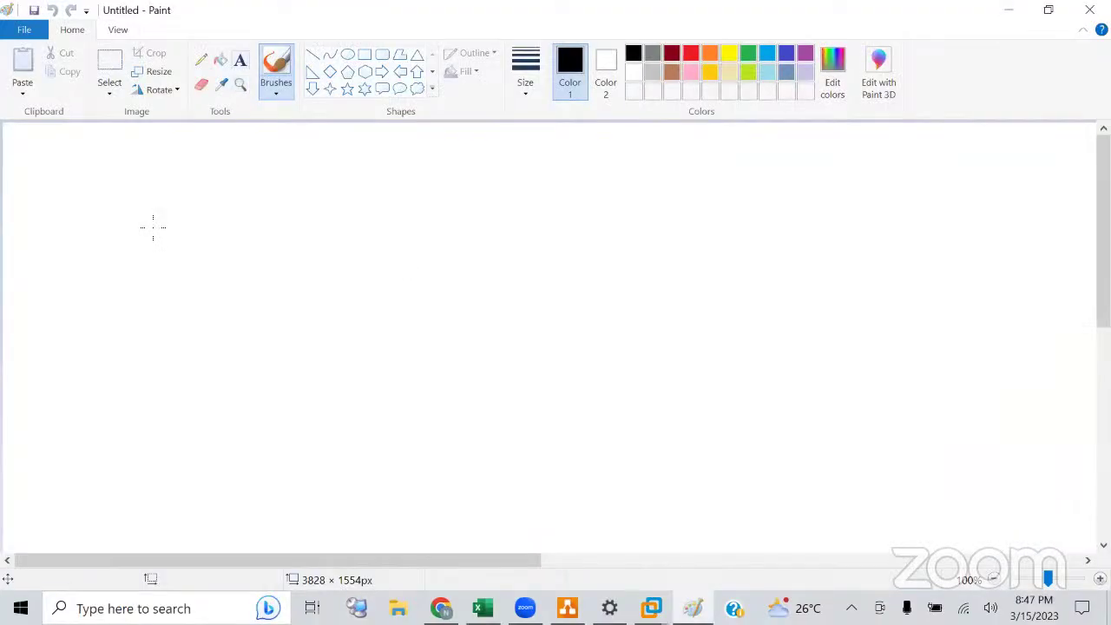
Add a text box near the upper-left area of the canvas with the lines "MCSA" and "SCCM+ office 365"
{"action": "left_click", "coordinate": [178, 159]}
{"action": "type", "text": "M"}
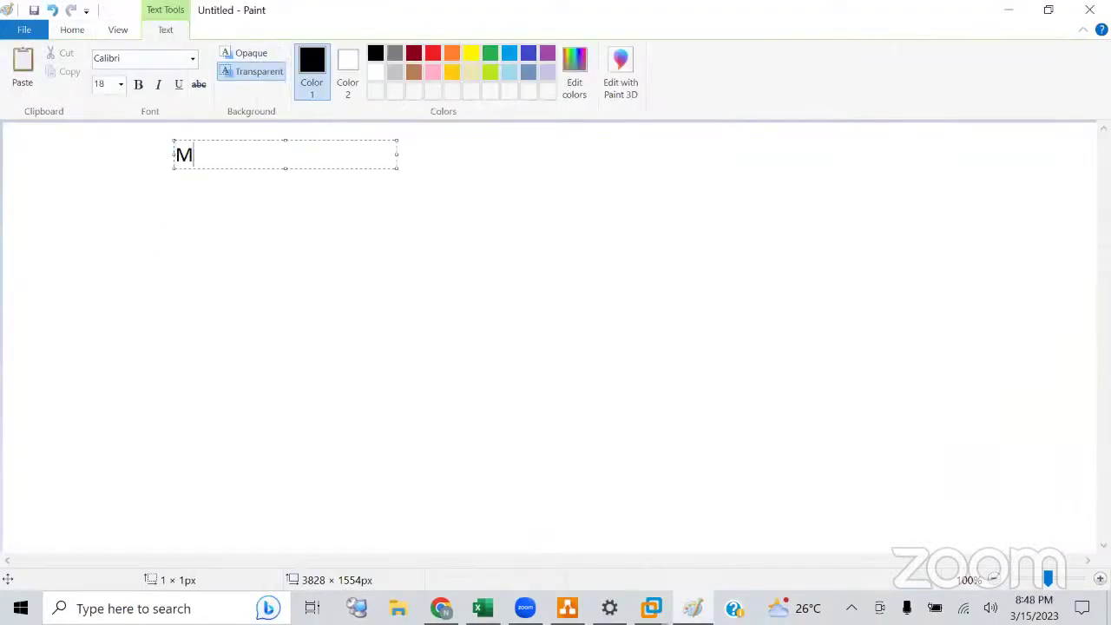
{"action": "type", "text": "CSA"}
{"action": "key", "text": "Return"}
{"action": "type", "text": "SCCM"}
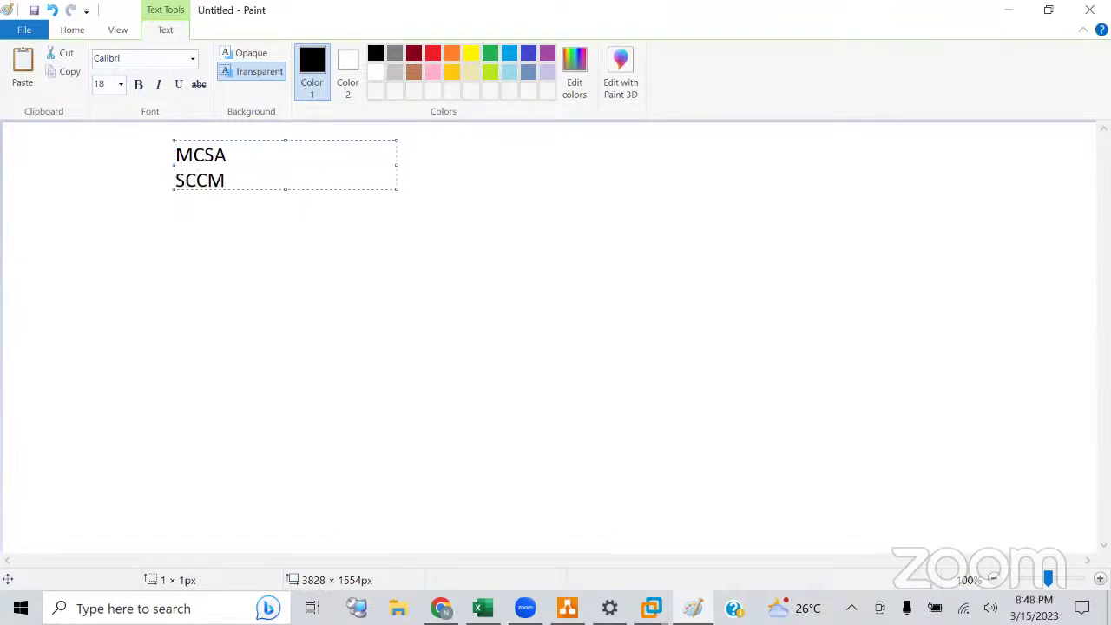
{"action": "key", "text": "BackSpace"}
{"action": "type", "text": "="}
{"action": "key", "text": "BackSpace"}
{"action": "type", "text": "+ office 365"}
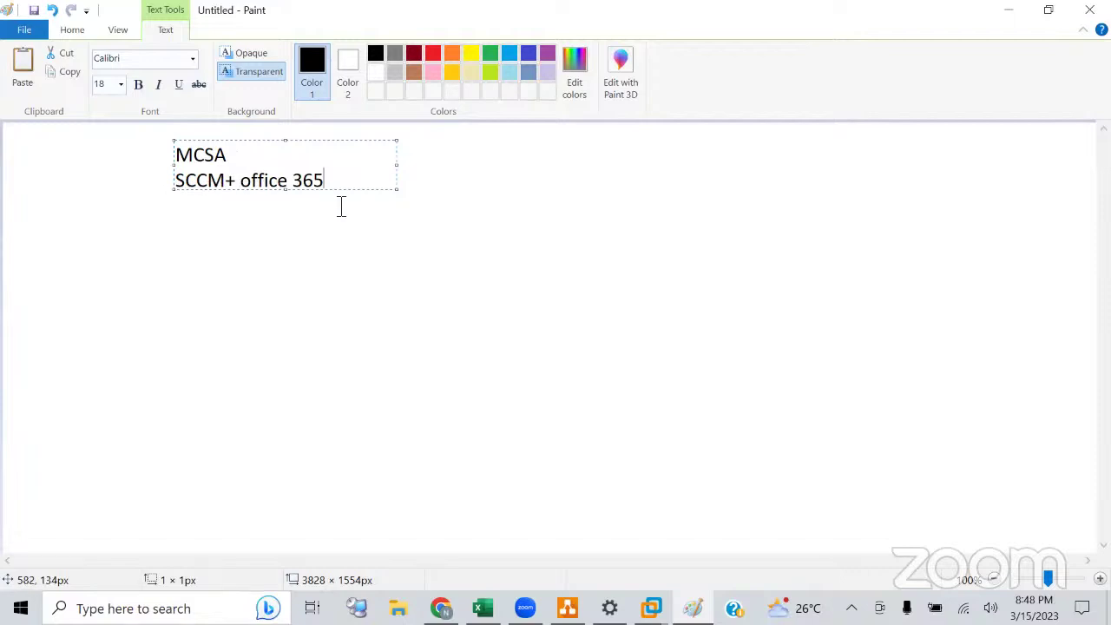
Add the line "Azure- 104" below "SCCM+ office 365" and enlarge the text box to about 574 × 291 px
{"action": "left_click_drag", "start_coordinate": [341, 182], "coordinate": [177, 184]}
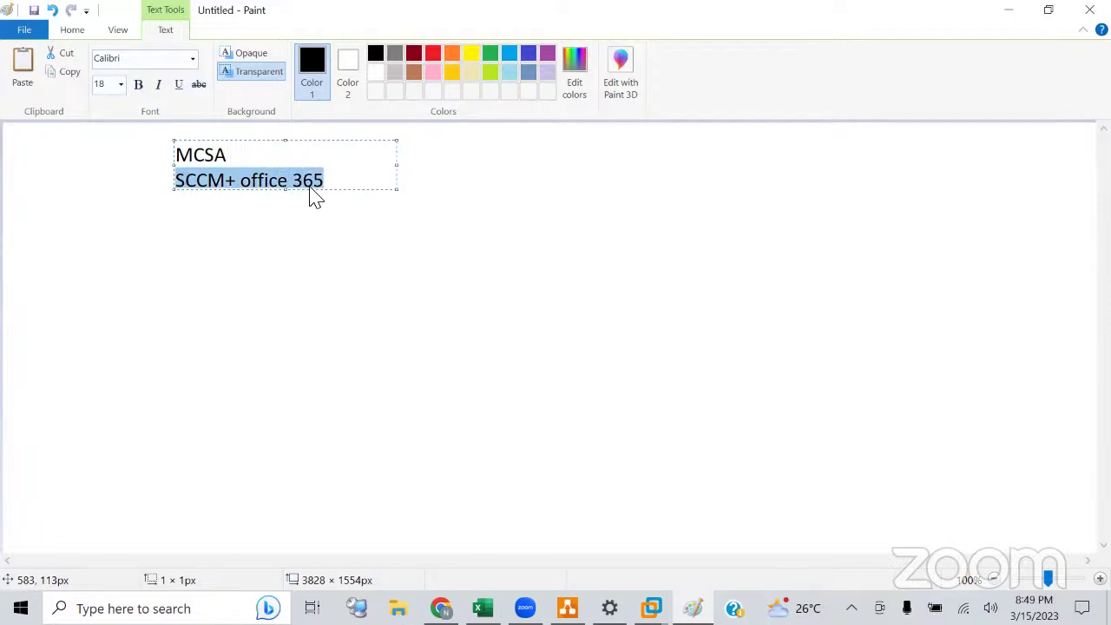
{"action": "left_click", "coordinate": [365, 180]}
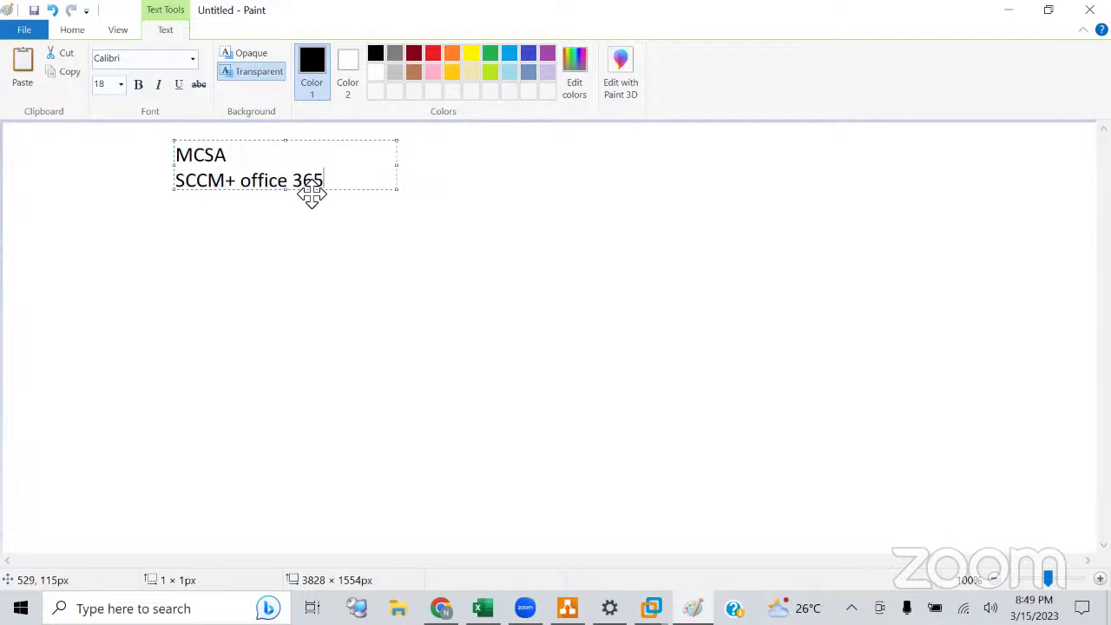
{"action": "key", "text": "Return"}
{"action": "type", "text": "Azure- 104"}
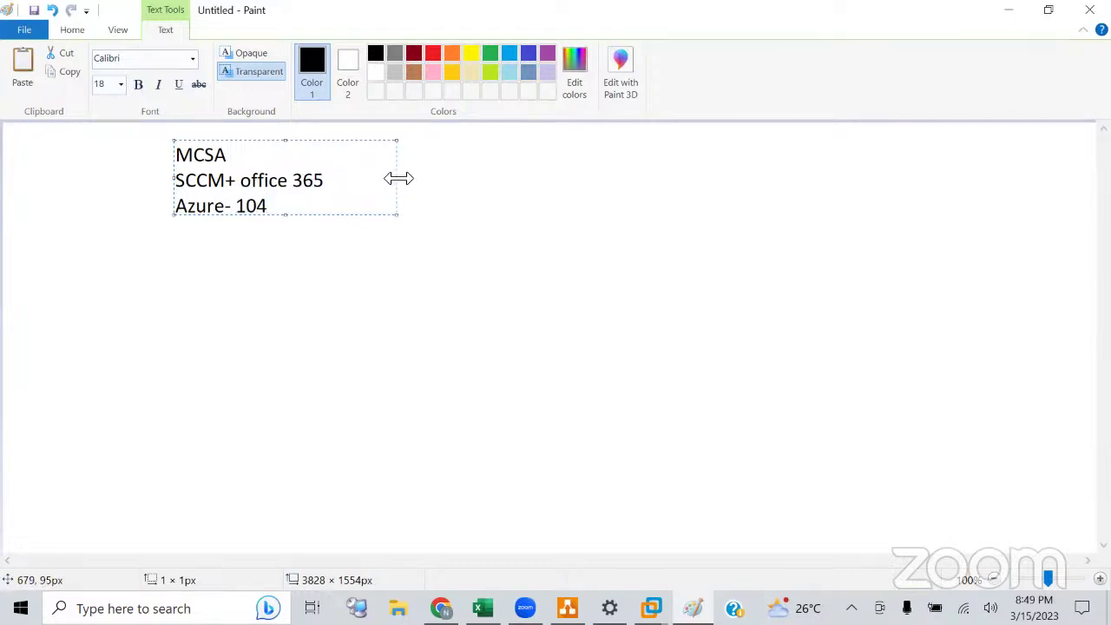
{"action": "left_click_drag", "start_coordinate": [398, 178], "coordinate": [502, 304]}
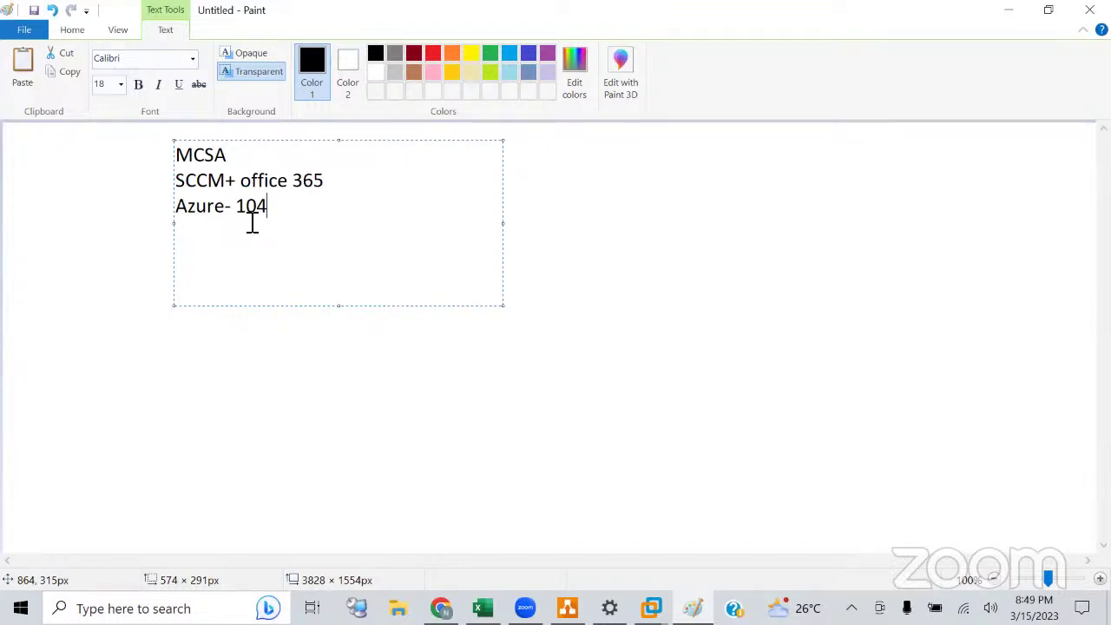
Add the lines "Cloud Architect" and "Devops" below "Azure- 104" in the text box
{"action": "left_click_drag", "start_coordinate": [281, 213], "coordinate": [180, 165]}
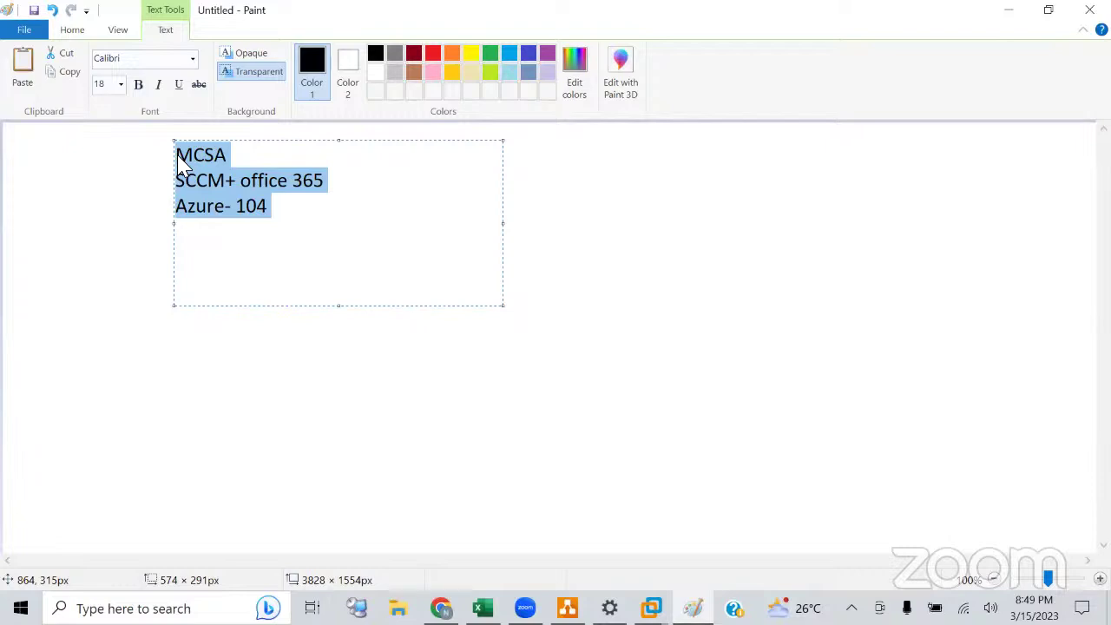
{"action": "left_click", "coordinate": [279, 209]}
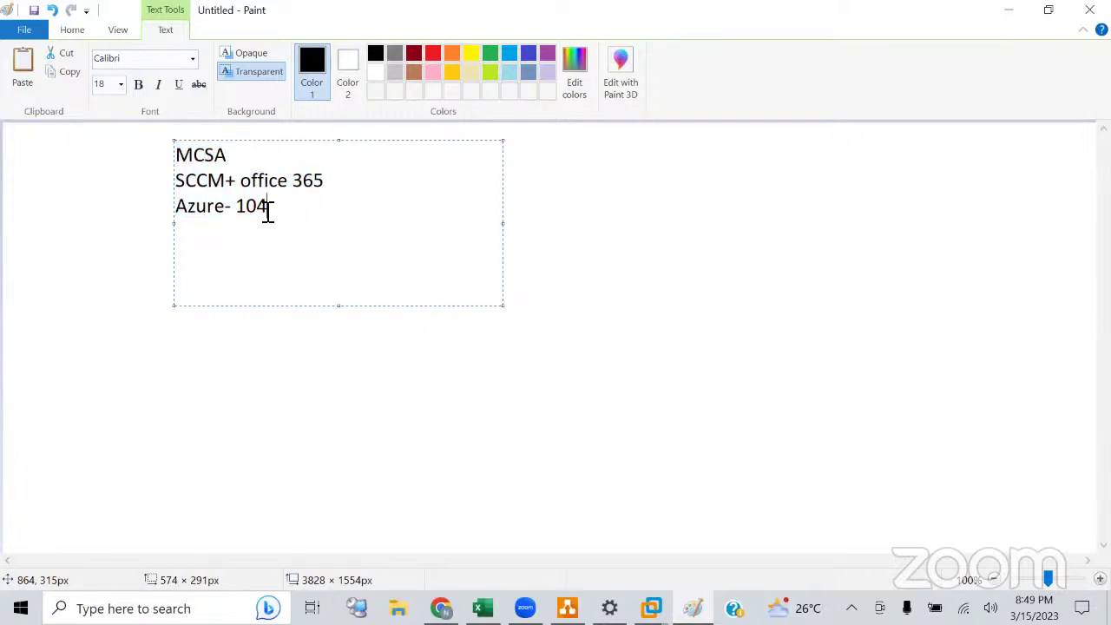
{"action": "key", "text": "Return"}
{"action": "type", "text": "Cloud Architect"}
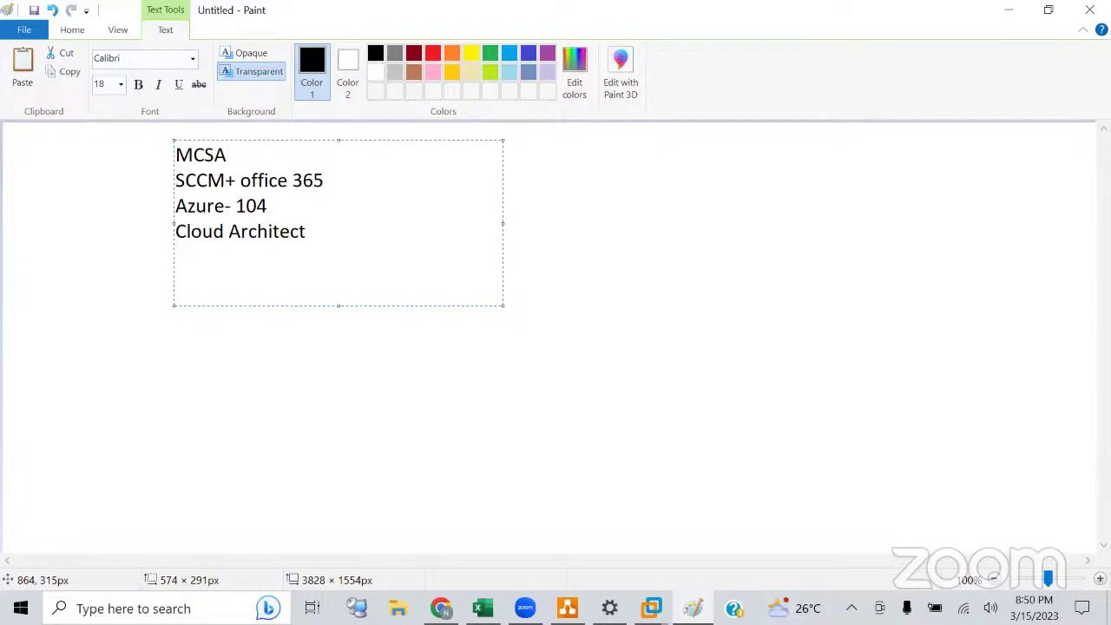
{"action": "key", "text": "Return"}
{"action": "type", "text": "Devops"}
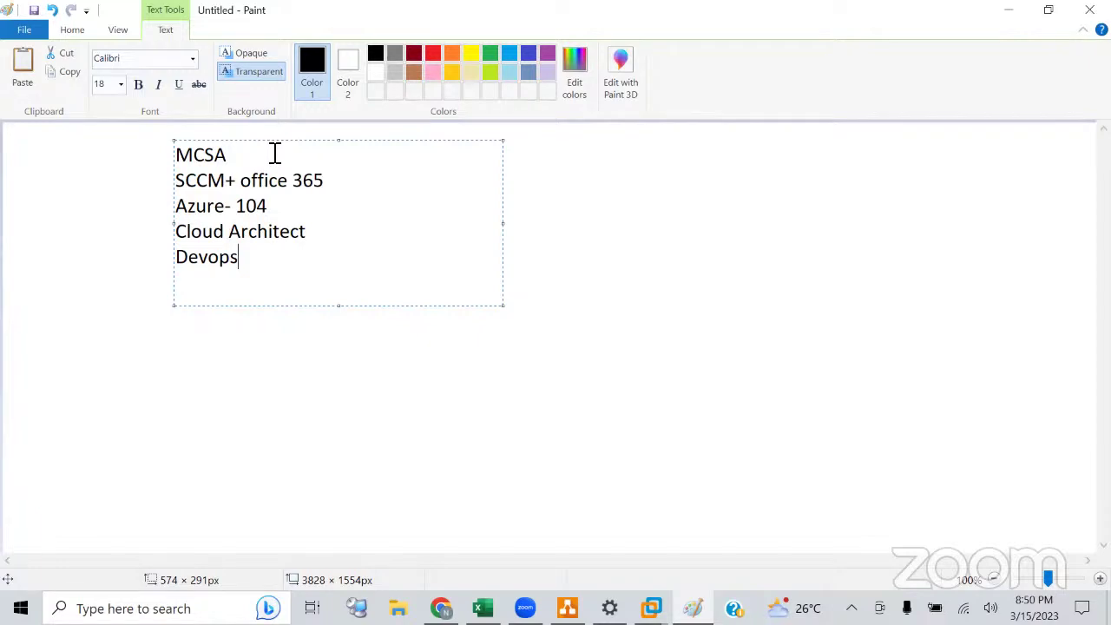
Highlight part of the Devops line, the lines from MCSA to Cloud Architect, and the MCSA line alone to point them out
{"action": "left_click_drag", "start_coordinate": [249, 261], "coordinate": [210, 262]}
{"action": "left_click", "coordinate": [266, 263]}
{"action": "left_click", "coordinate": [320, 232]}
{"action": "left_click_drag", "start_coordinate": [320, 232], "coordinate": [180, 156]}
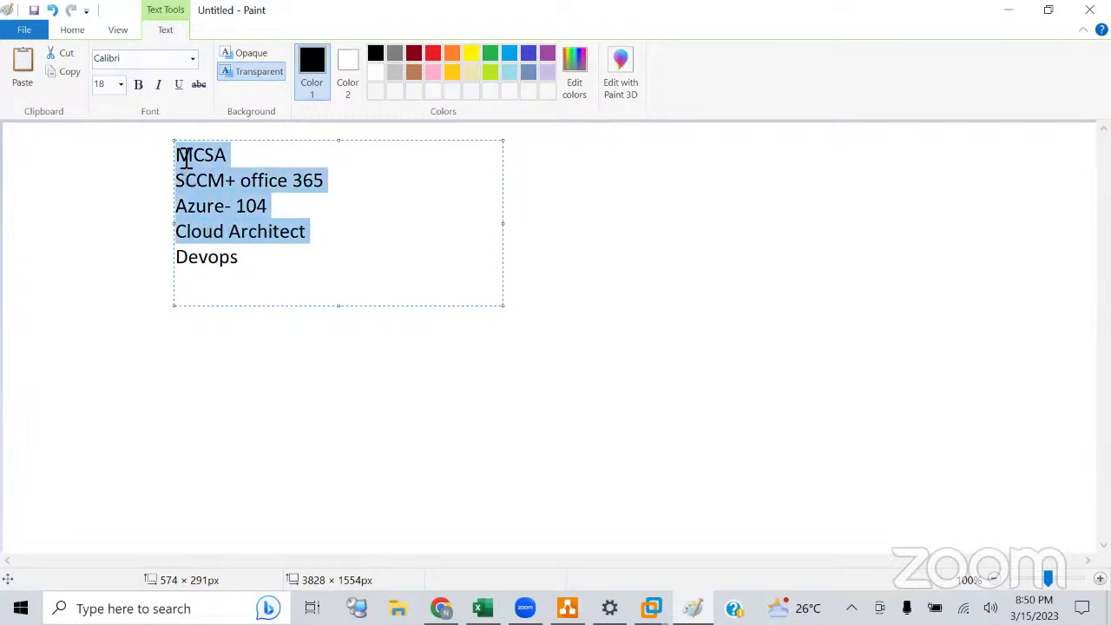
{"action": "left_click", "coordinate": [353, 217]}
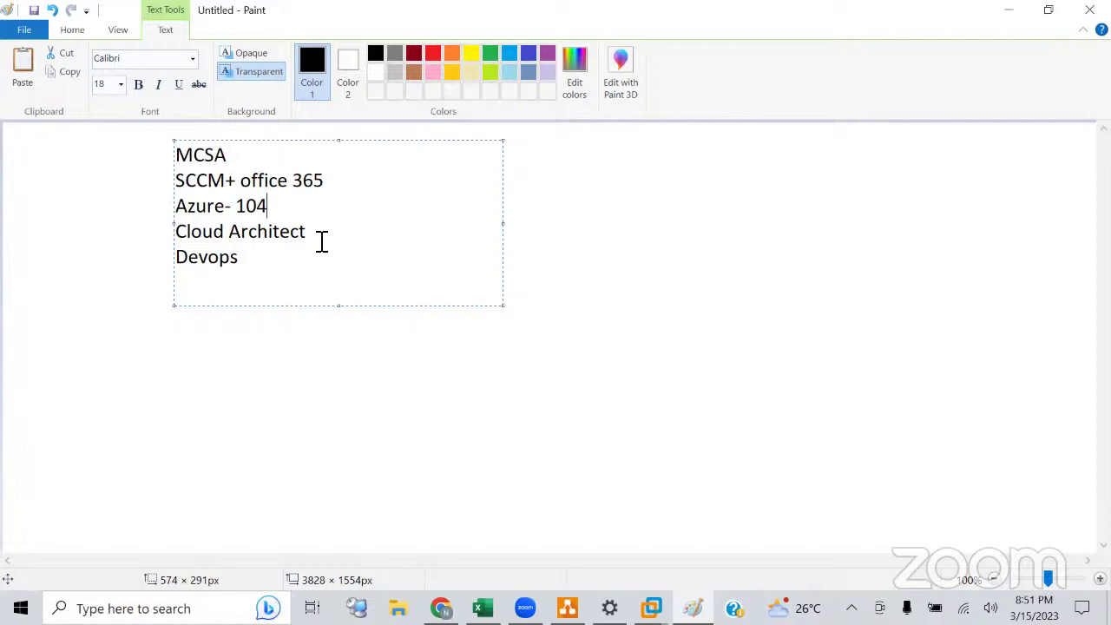
{"action": "left_click_drag", "start_coordinate": [179, 156], "coordinate": [243, 165]}
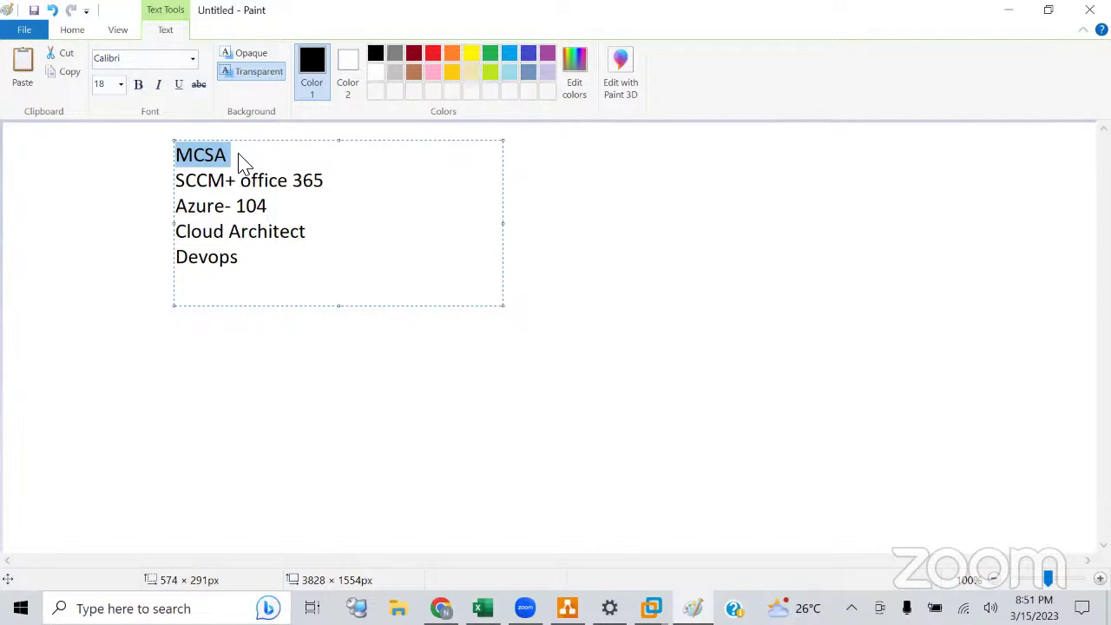
Highlight the first two lines, the lines from Azure- 104 to Devops, and the SCCM+ office 365 line, and switch to Chrome
{"action": "left_click", "coordinate": [328, 180]}
{"action": "left_click", "coordinate": [177, 154], "text": "shift"}
{"action": "left_click_drag", "start_coordinate": [221, 204], "coordinate": [304, 261]}
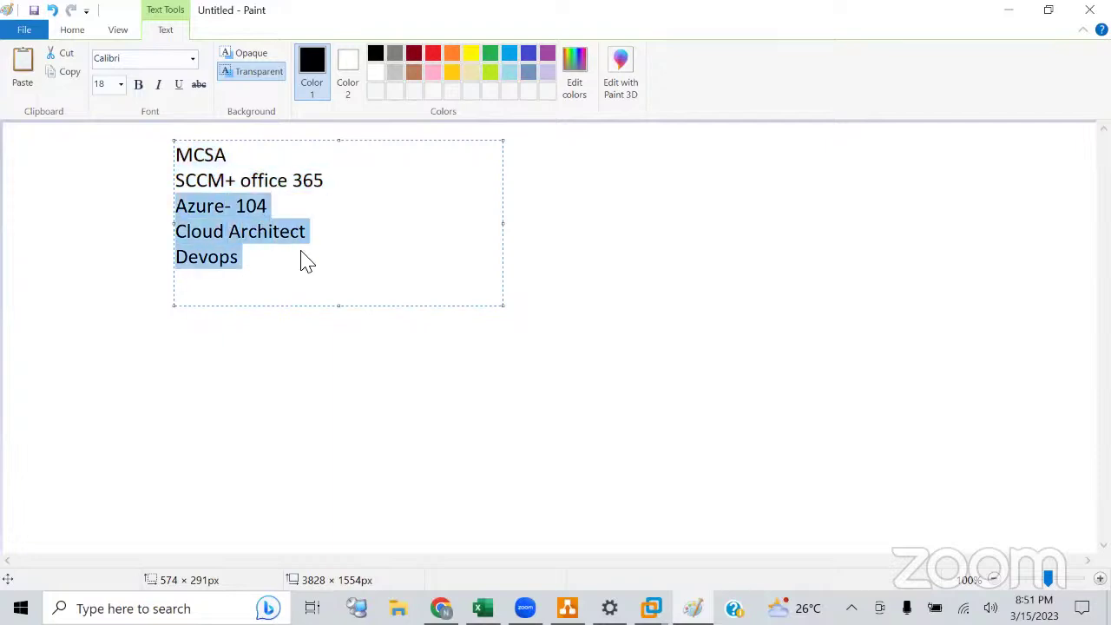
{"action": "left_click", "coordinate": [306, 259]}
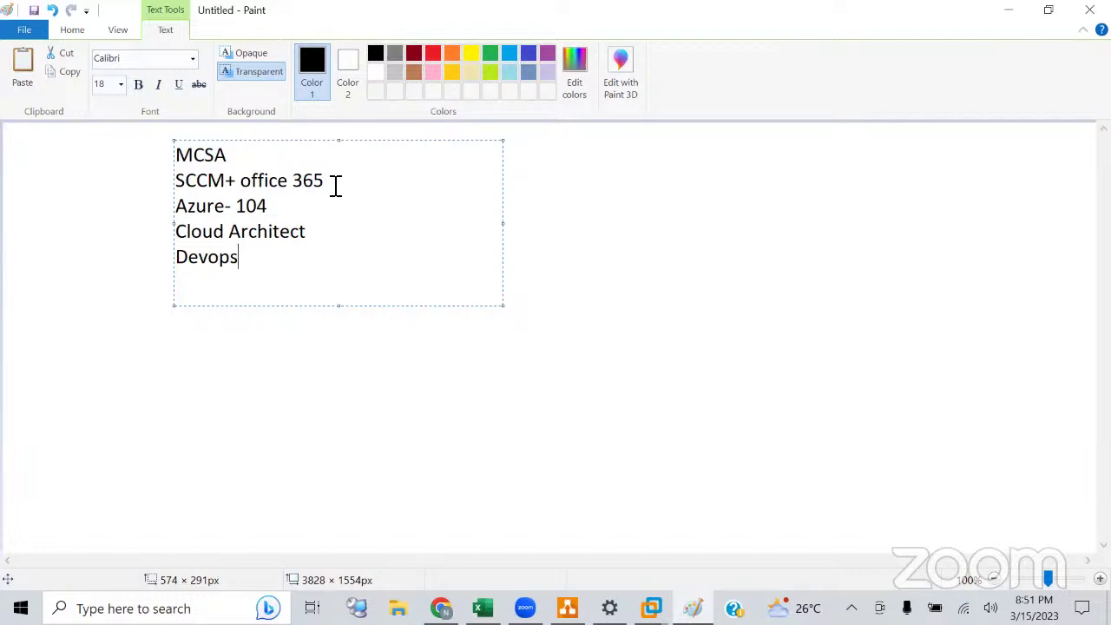
{"action": "left_click_drag", "start_coordinate": [334, 186], "coordinate": [186, 189]}
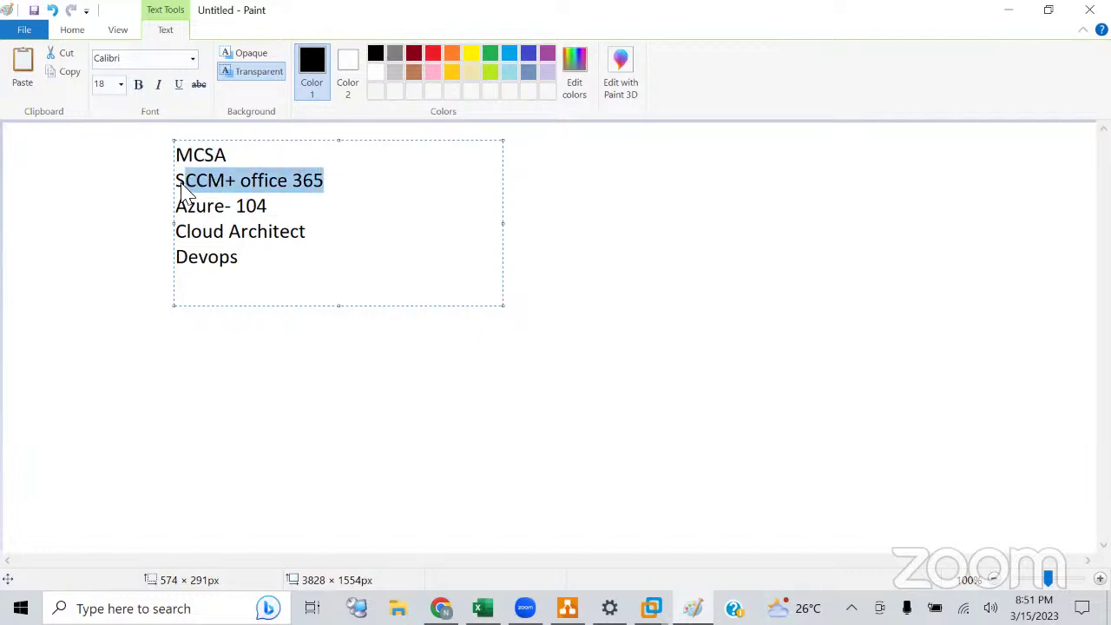
{"action": "left_click", "coordinate": [326, 287]}
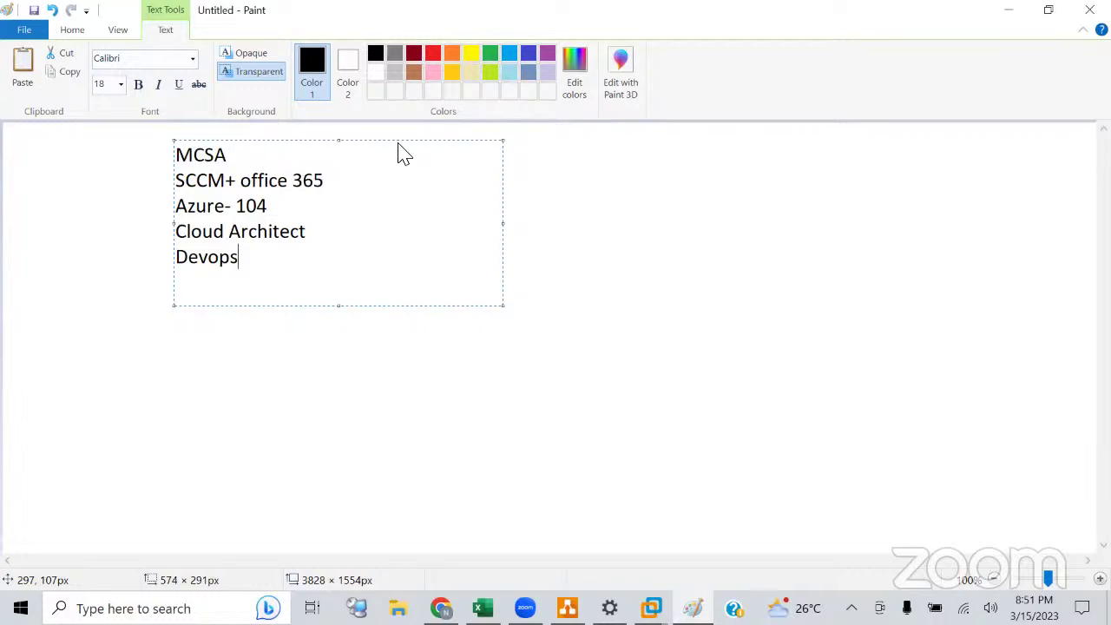
{"action": "left_click", "coordinate": [1010, 11]}
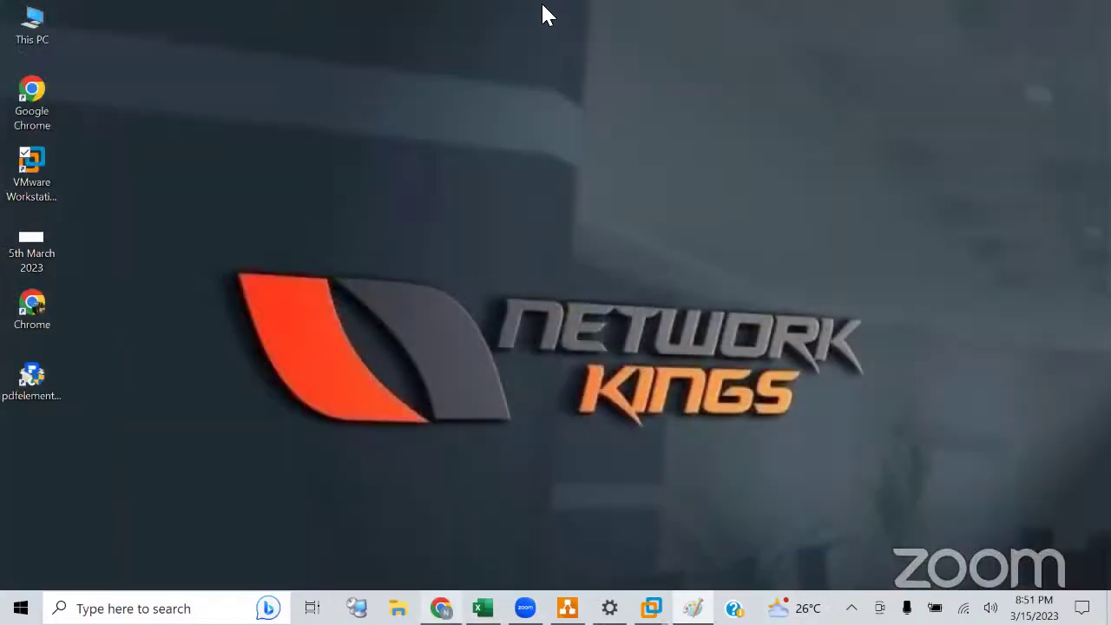
{"action": "key", "text": "alt+Tab"}
{"action": "left_click", "coordinate": [892, 13]}
{"action": "type", "text": "naukri"}
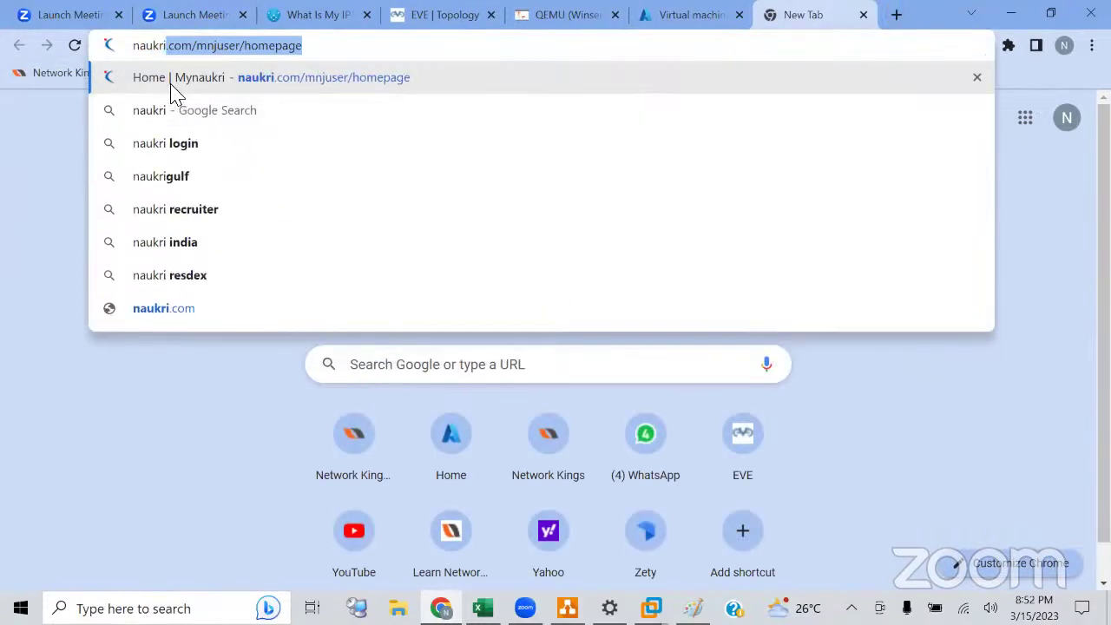
{"action": "left_click", "coordinate": [172, 86]}
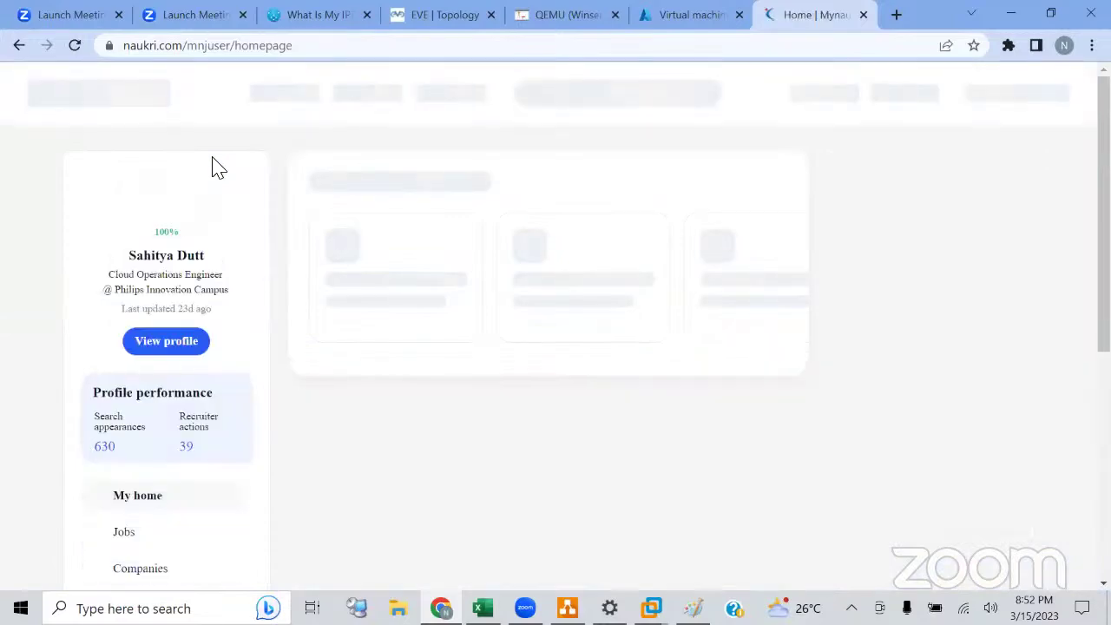
{"action": "scroll", "coordinate": [303, 298], "scroll_direction": "down", "scroll_amount": 5}
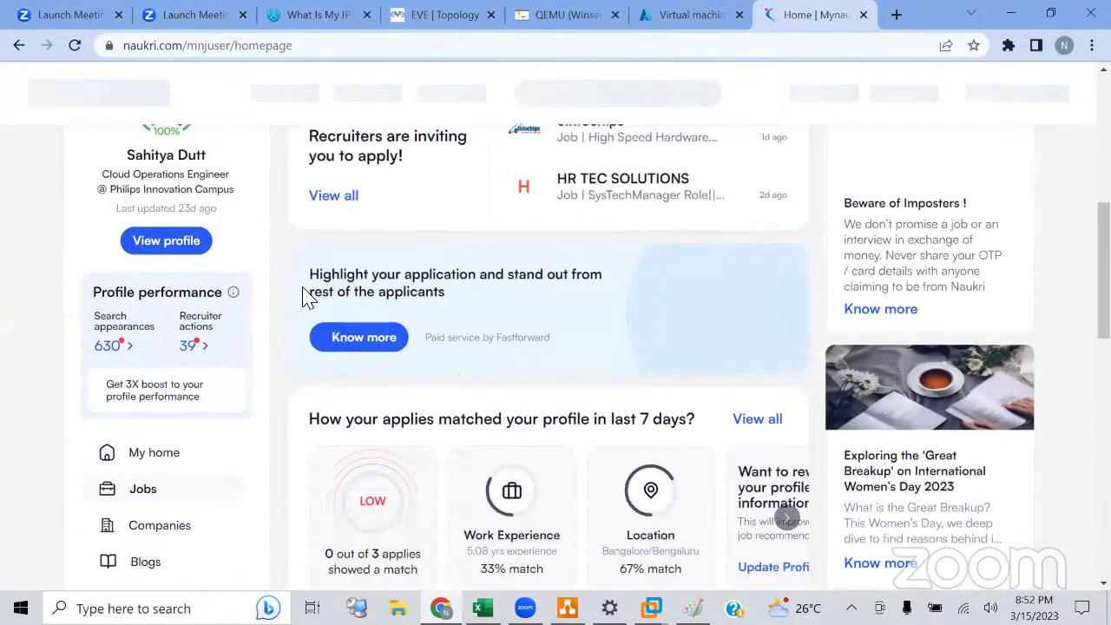
{"action": "scroll", "coordinate": [184, 258], "scroll_direction": "down", "scroll_amount": 10}
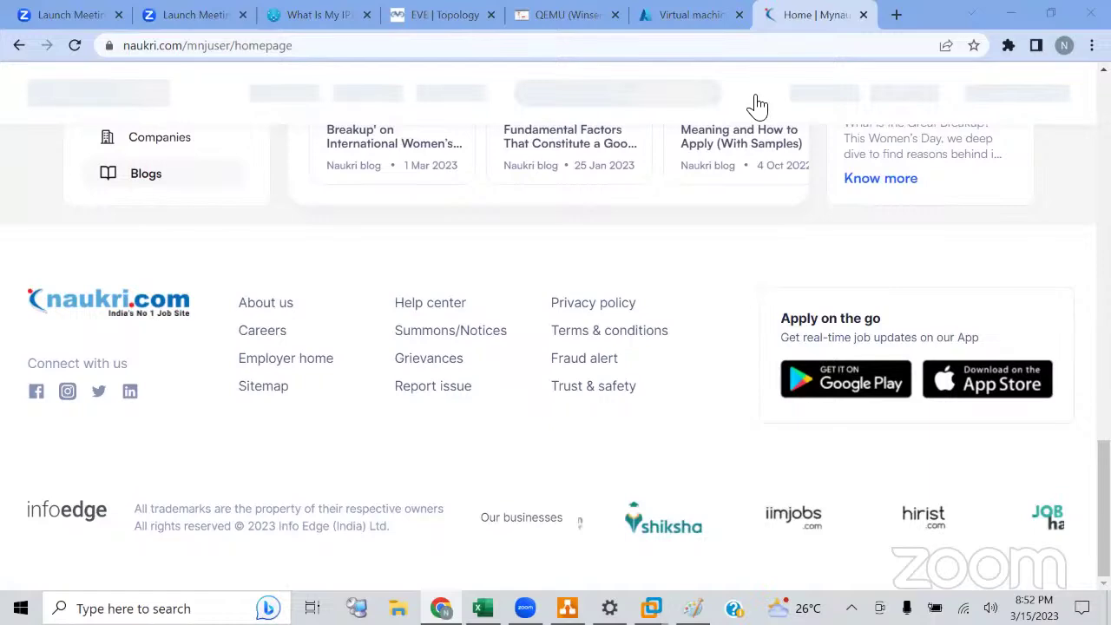
{"action": "left_click", "coordinate": [863, 15]}
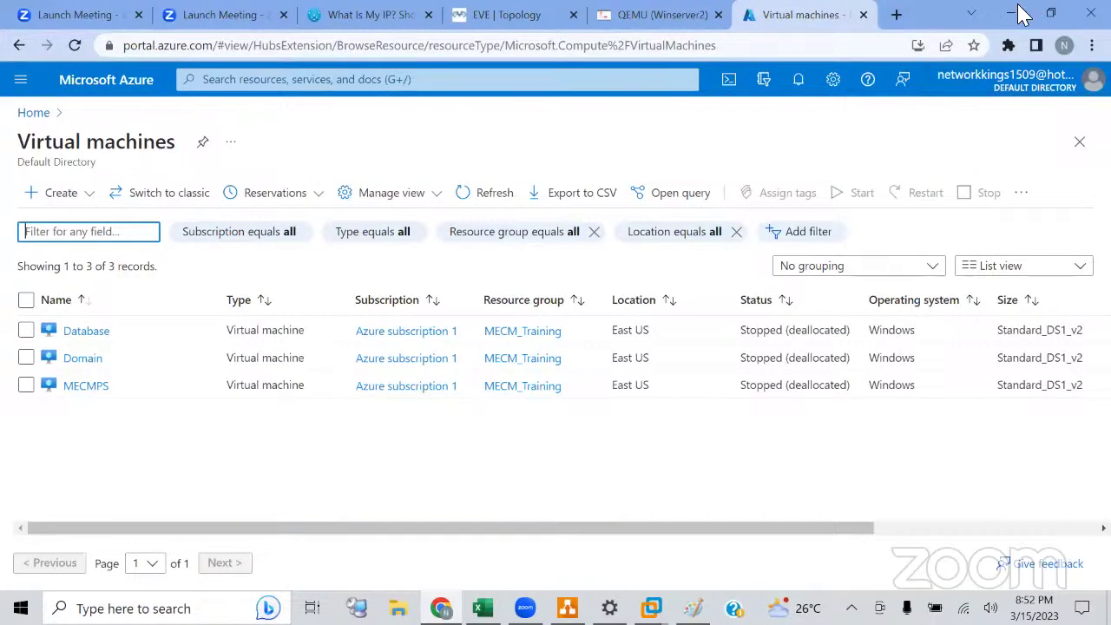
Open naukri.com in a new browser tab and search for System Administrator jobs
{"action": "left_click", "coordinate": [895, 14]}
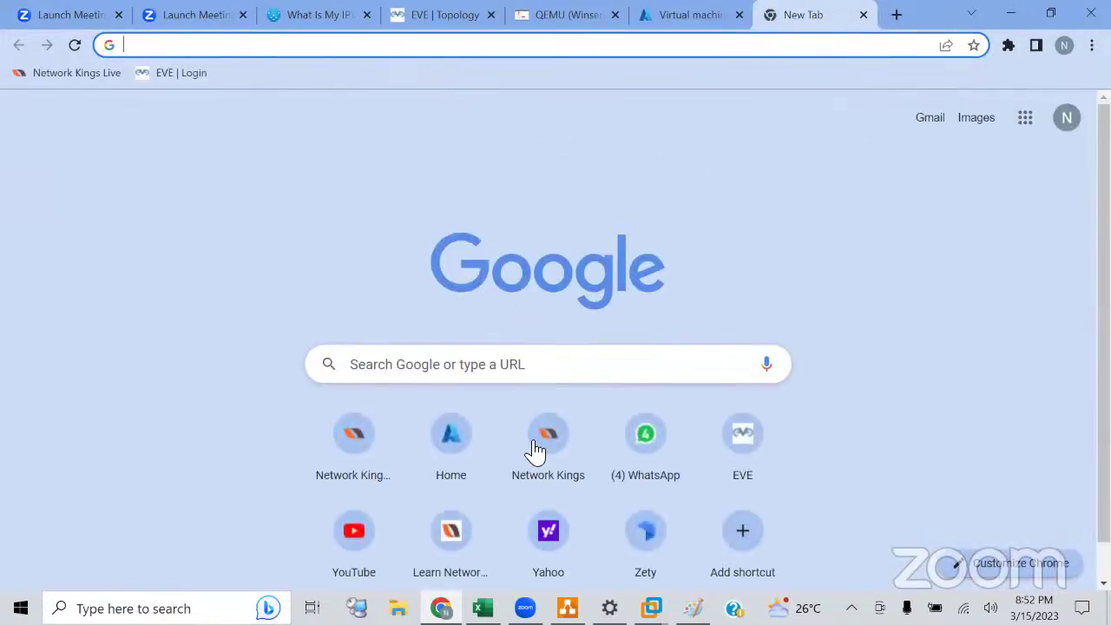
{"action": "left_click", "coordinate": [631, 577]}
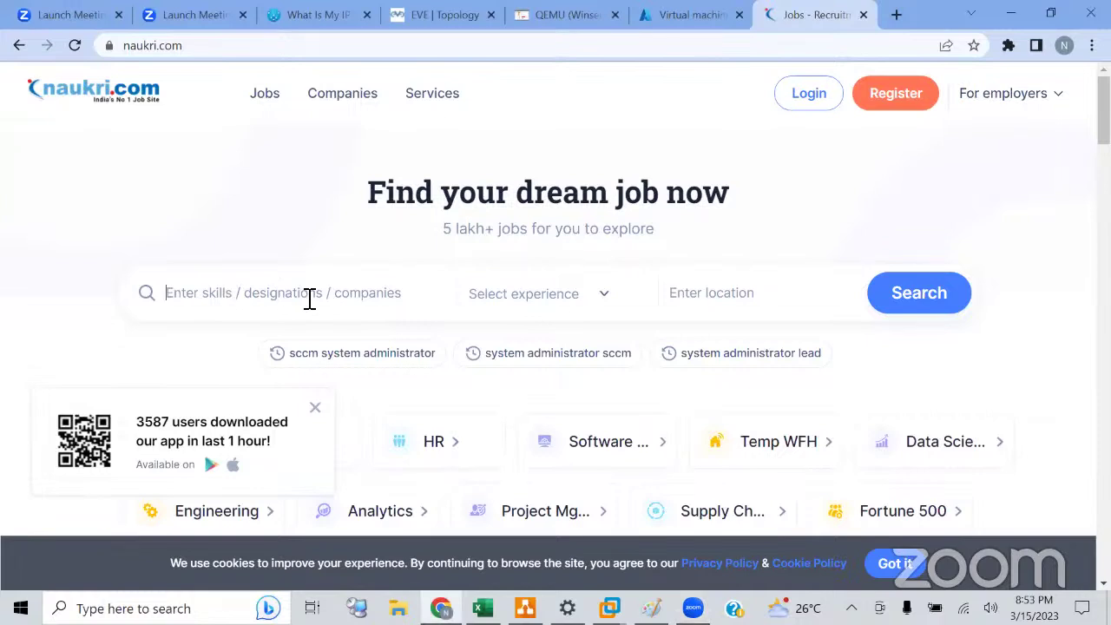
{"action": "type", "text": "system"}
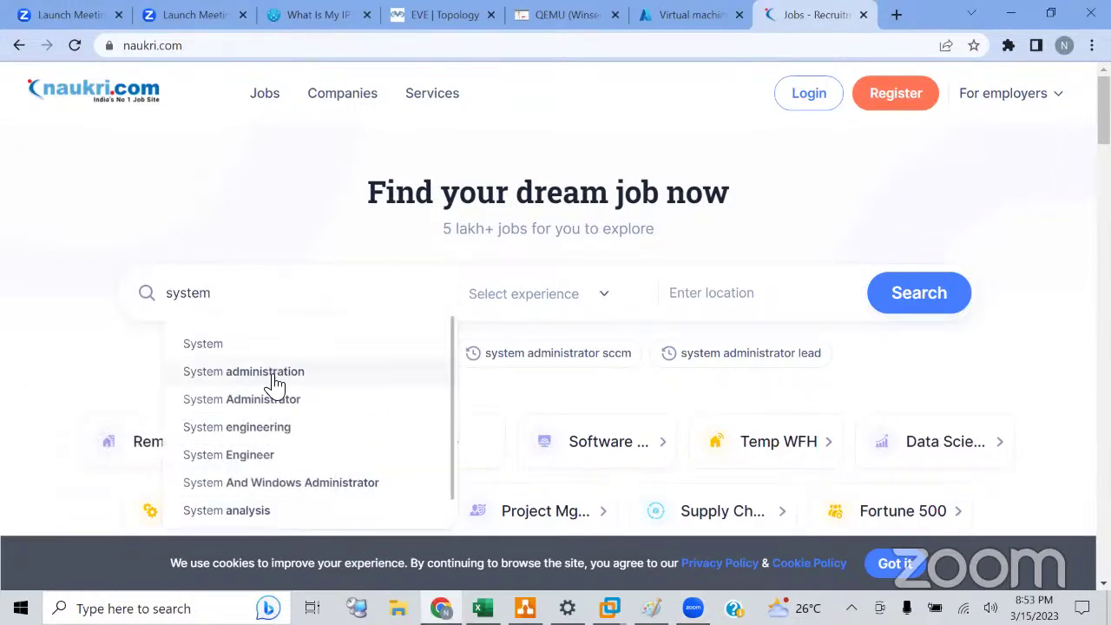
{"action": "left_click", "coordinate": [295, 404]}
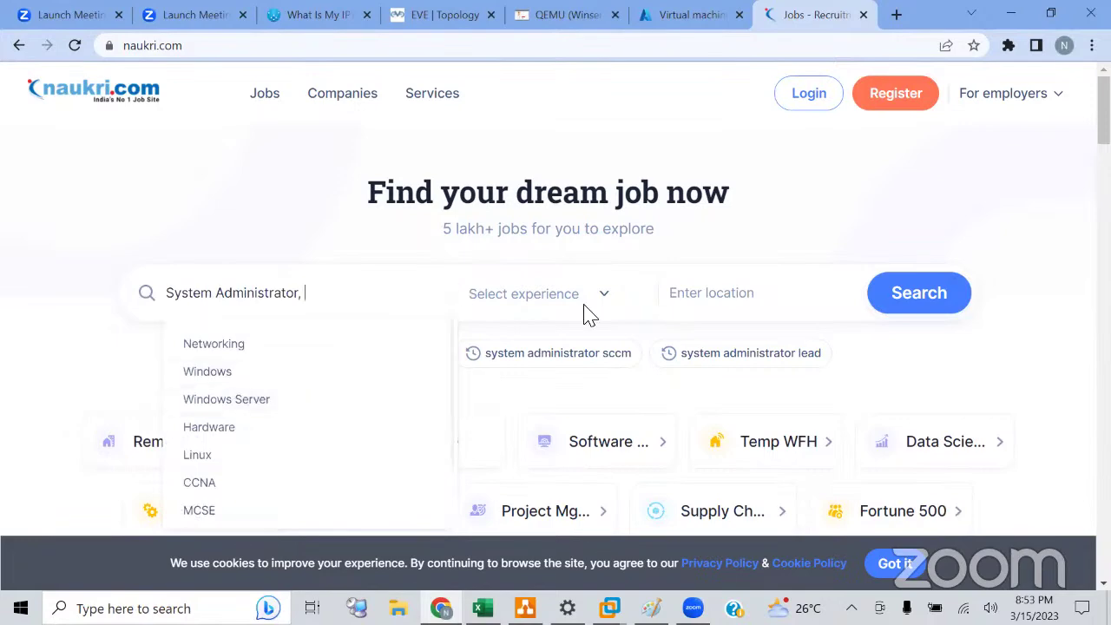
{"action": "left_click", "coordinate": [911, 295]}
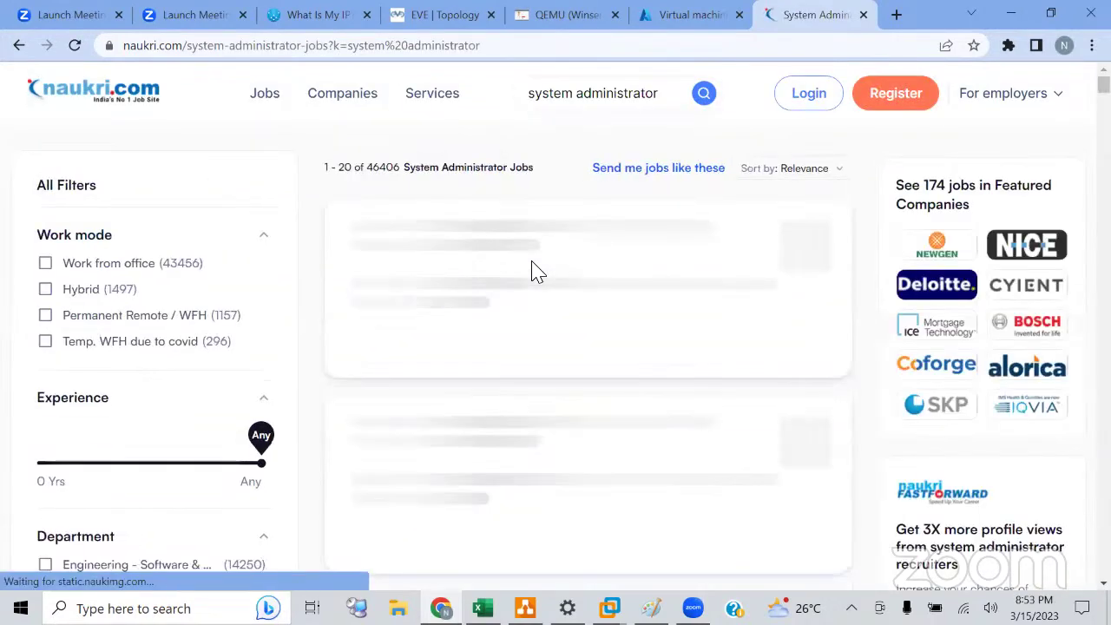
Open the BrandMuscle System Administrator listing and read its job description, key skills and company information
{"action": "scroll", "coordinate": [534, 269], "scroll_direction": "down", "scroll_amount": 1}
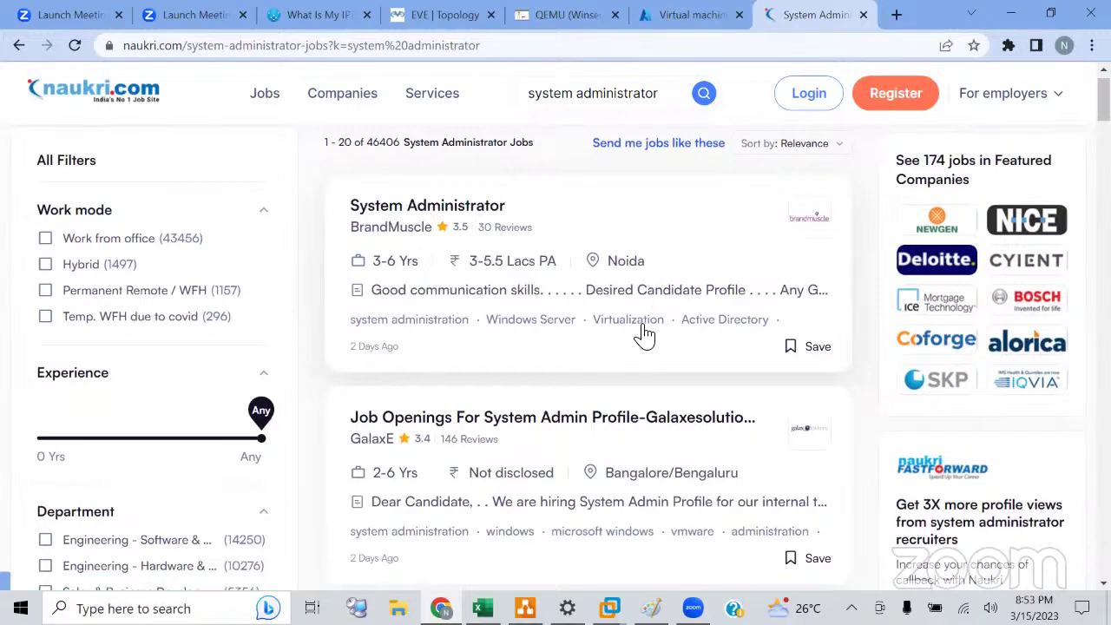
{"action": "left_click", "coordinate": [644, 335]}
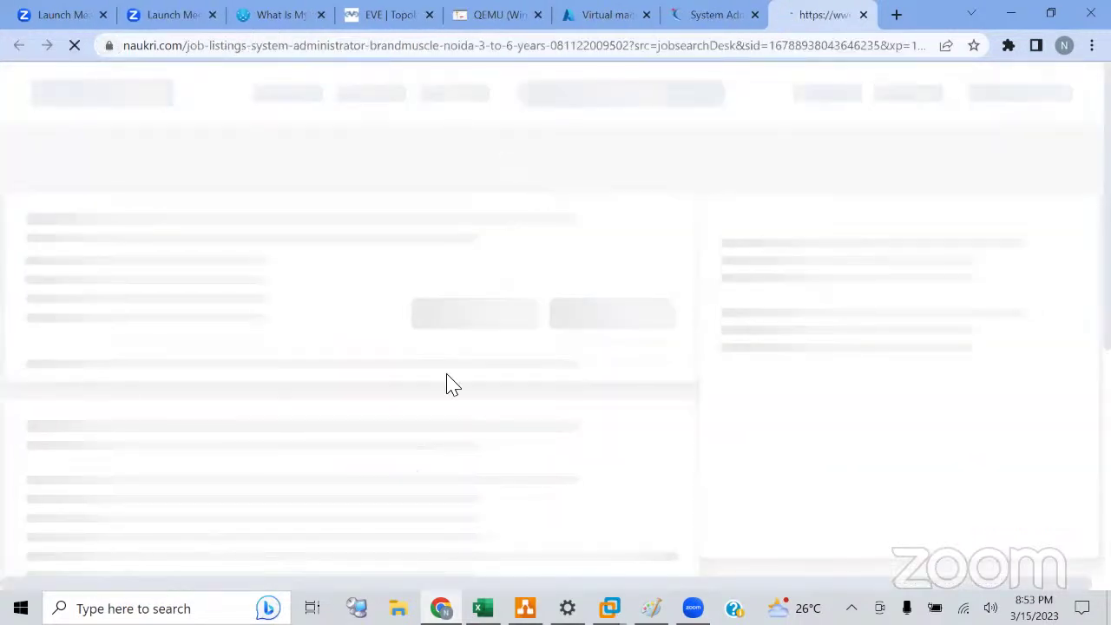
{"action": "scroll", "coordinate": [450, 384], "scroll_direction": "down", "scroll_amount": 3}
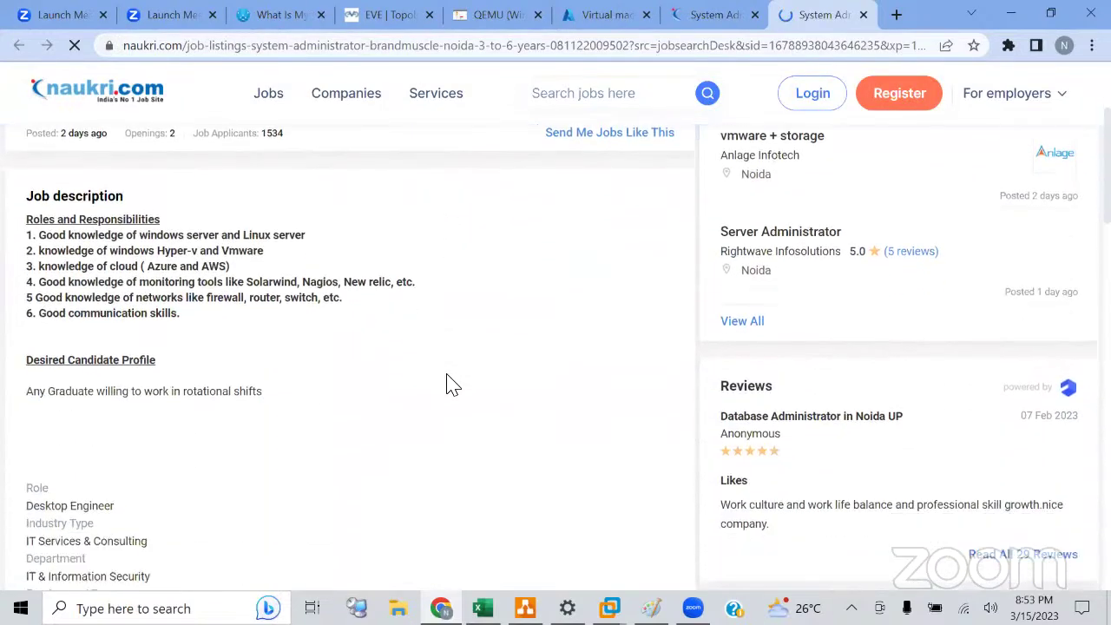
{"action": "scroll", "coordinate": [450, 385], "scroll_direction": "down", "scroll_amount": 8}
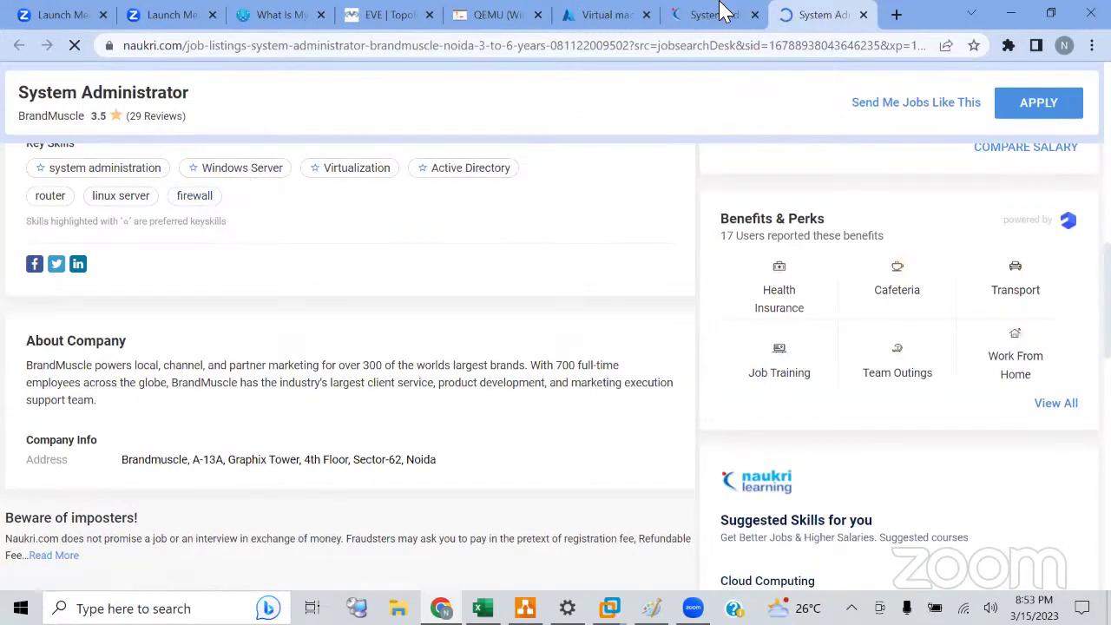
Return to the search results, open the GalaxE System Admin listing, and examine its job description, company information and similar jobs
{"action": "left_click", "coordinate": [720, 13]}
{"action": "scroll", "coordinate": [577, 336], "scroll_direction": "down", "scroll_amount": 3}
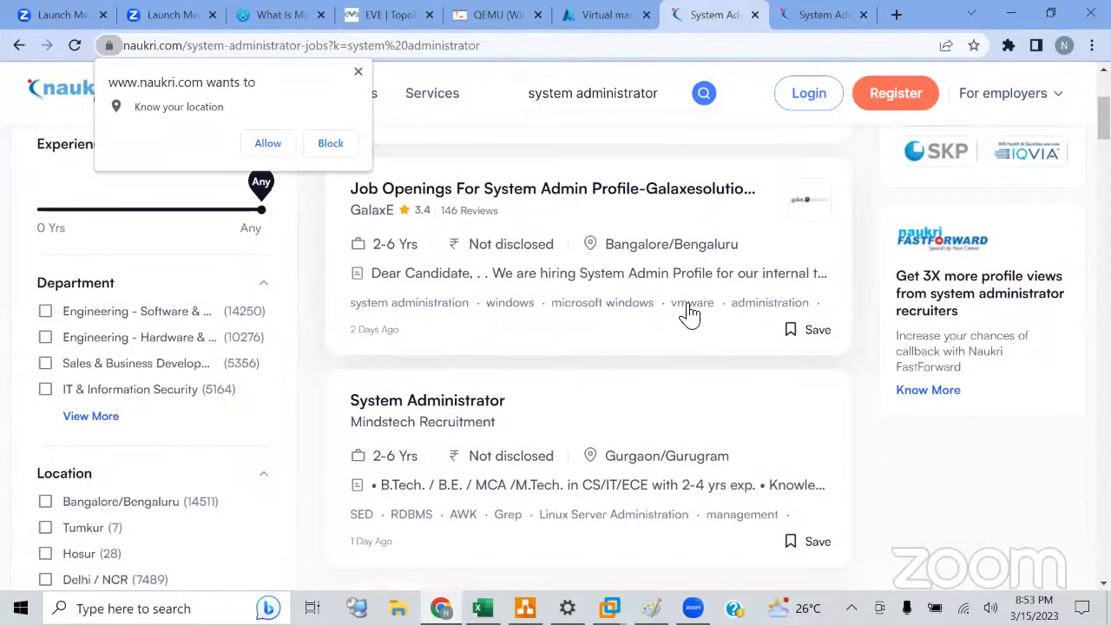
{"action": "left_click", "coordinate": [539, 184]}
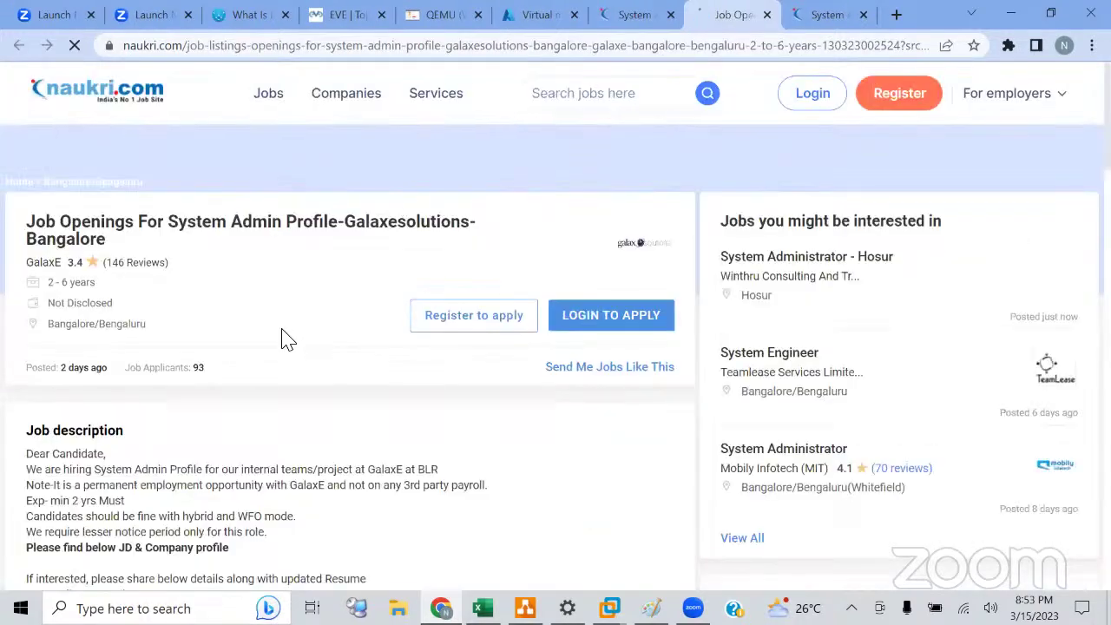
{"action": "scroll", "coordinate": [286, 339], "scroll_direction": "down", "scroll_amount": 2}
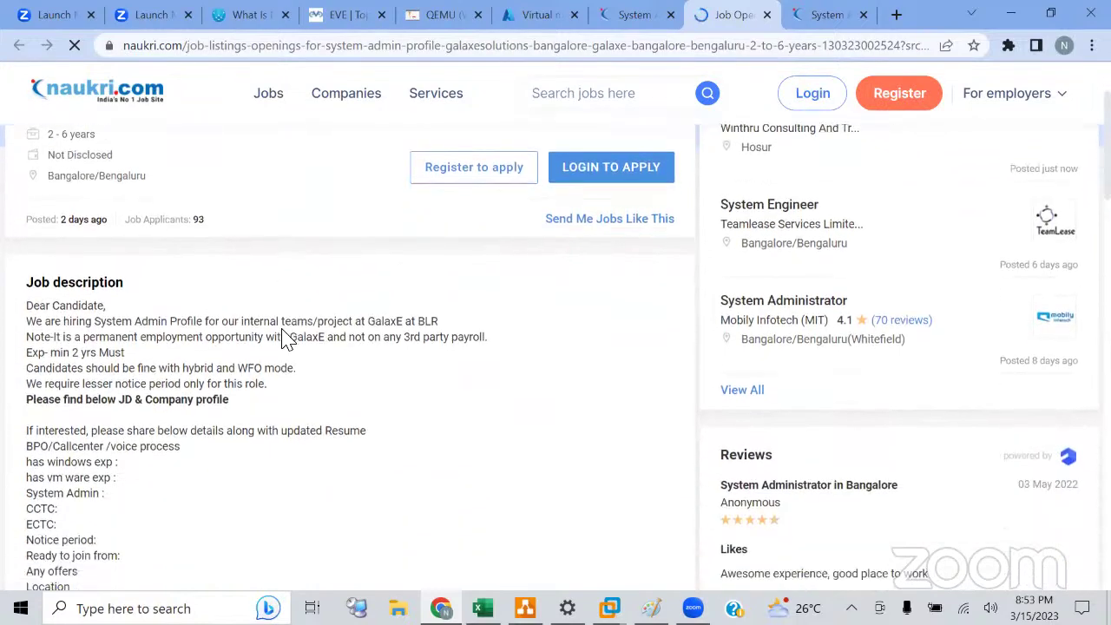
{"action": "scroll", "coordinate": [352, 504], "scroll_direction": "down", "scroll_amount": 1}
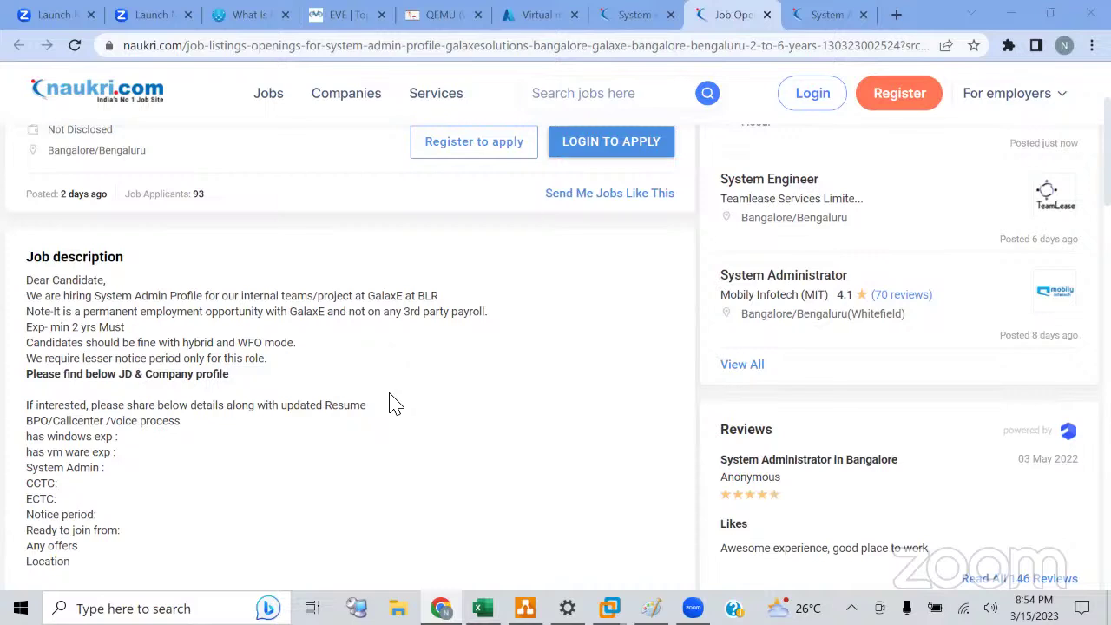
{"action": "scroll", "coordinate": [356, 446], "scroll_direction": "down", "scroll_amount": 8}
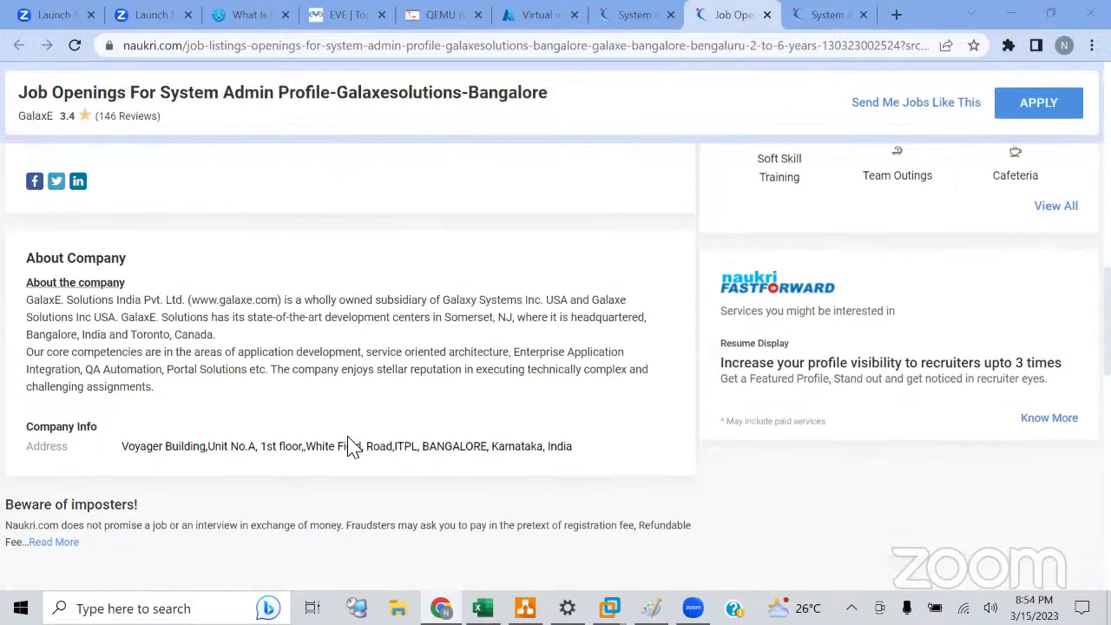
{"action": "scroll", "coordinate": [352, 447], "scroll_direction": "down", "scroll_amount": 10}
{"action": "scroll", "coordinate": [352, 447], "scroll_direction": "up", "scroll_amount": 2}
{"action": "scroll", "coordinate": [352, 446], "scroll_direction": "up", "scroll_amount": 12}
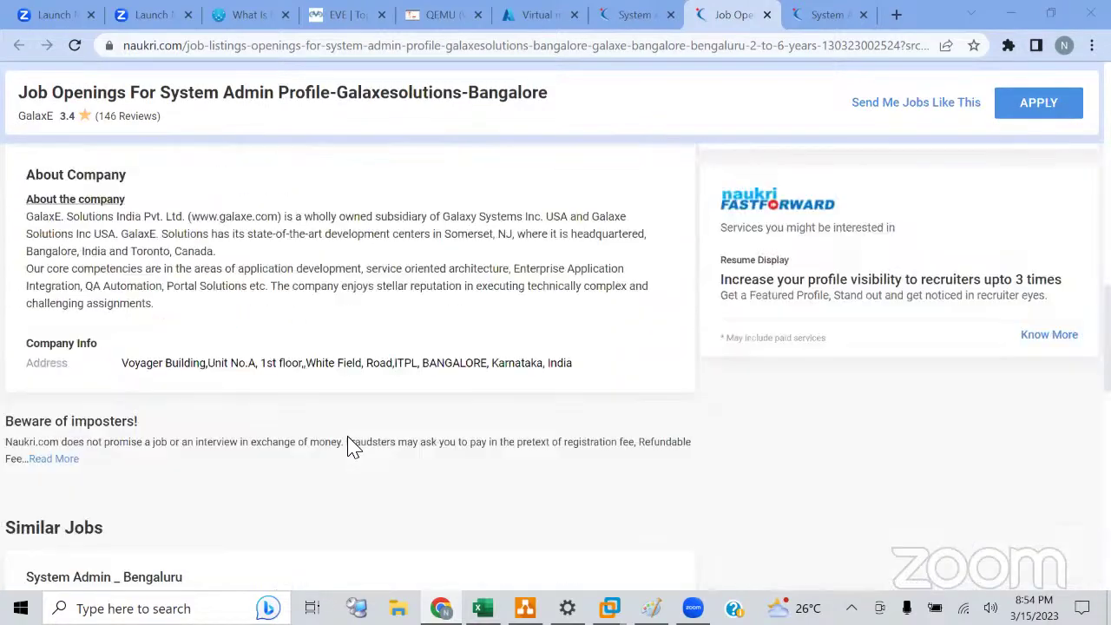
{"action": "scroll", "coordinate": [351, 446], "scroll_direction": "up", "scroll_amount": 3}
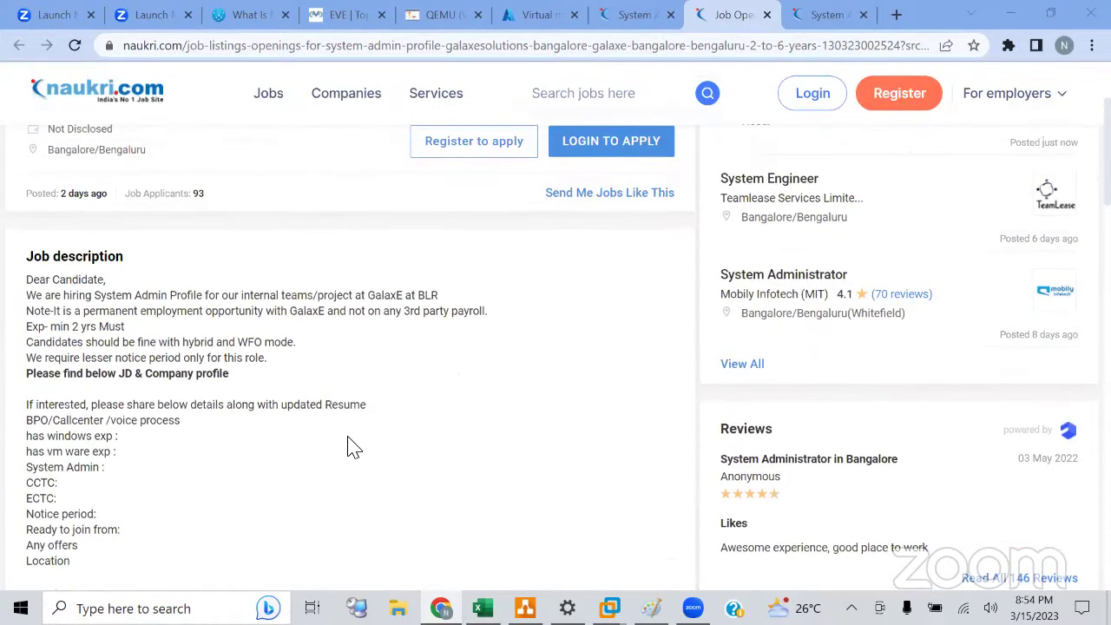
{"action": "scroll", "coordinate": [351, 446], "scroll_direction": "down", "scroll_amount": 8}
{"action": "scroll", "coordinate": [351, 446], "scroll_direction": "down", "scroll_amount": 1}
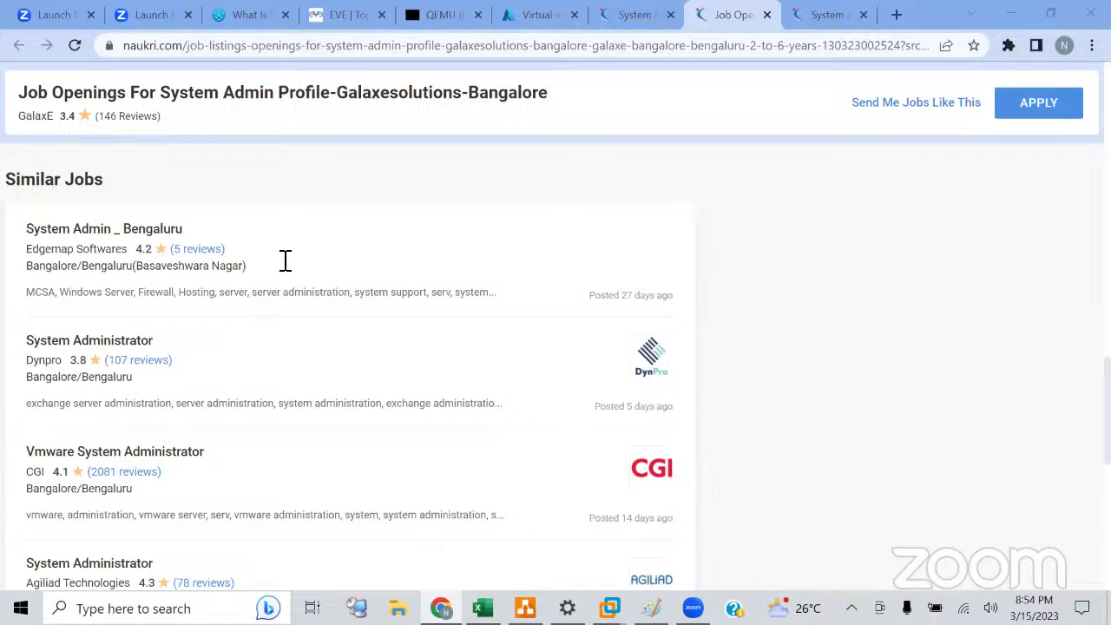
Switch to Paint, highlight the MCSA, SCCM+ office 365 and Azure- 104 lines in turn, and close the drawing without saving
{"action": "key", "text": "alt+Tab"}
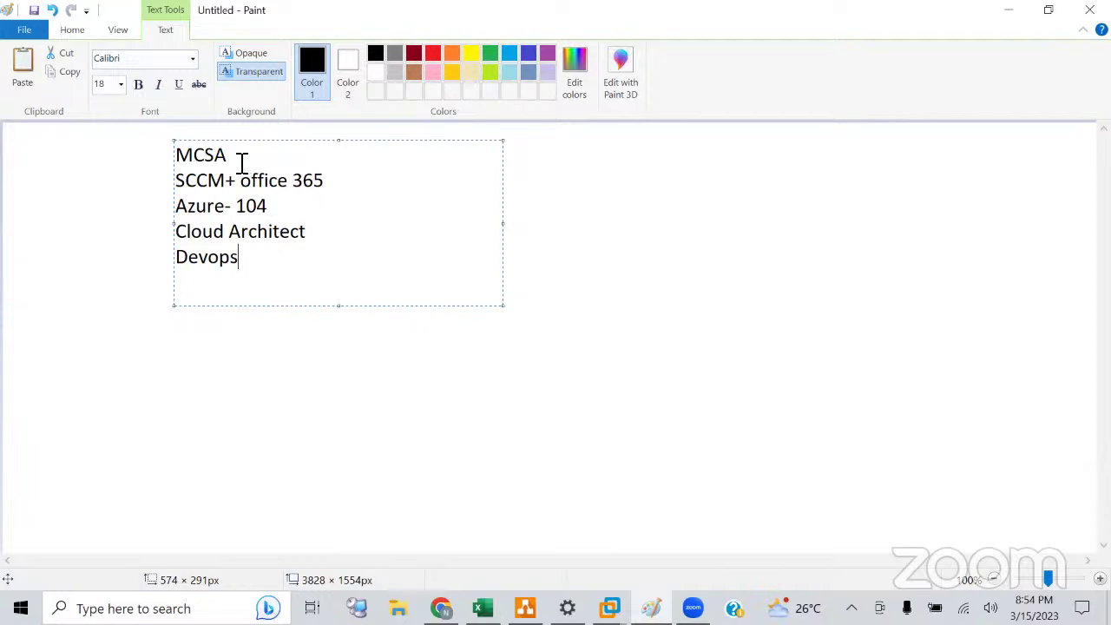
{"action": "left_click_drag", "start_coordinate": [240, 159], "coordinate": [183, 155]}
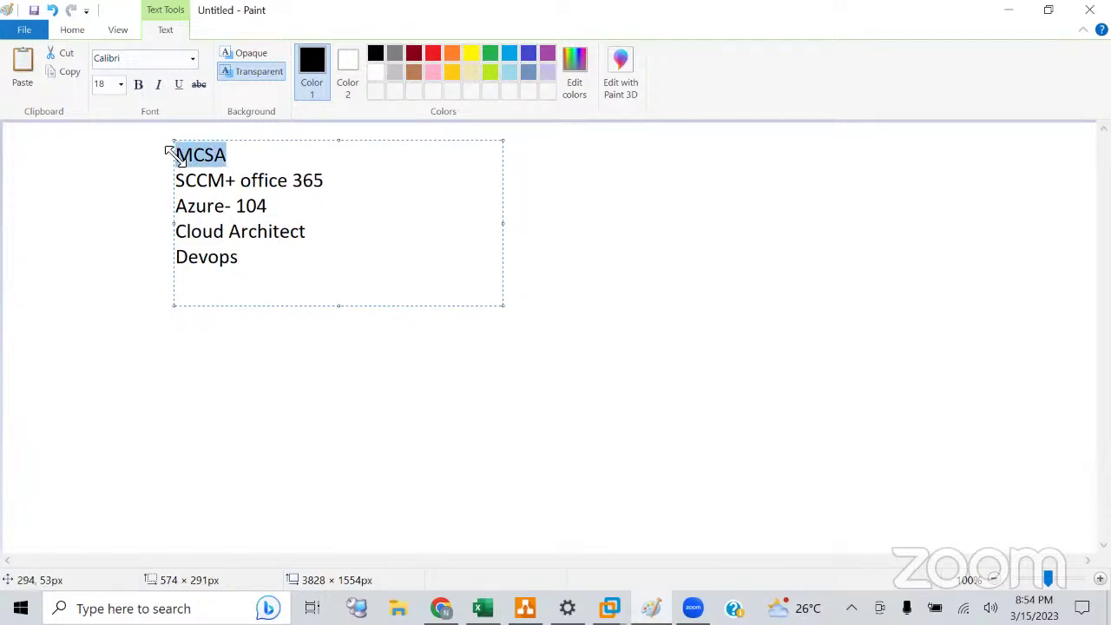
{"action": "left_click_drag", "start_coordinate": [352, 186], "coordinate": [189, 186]}
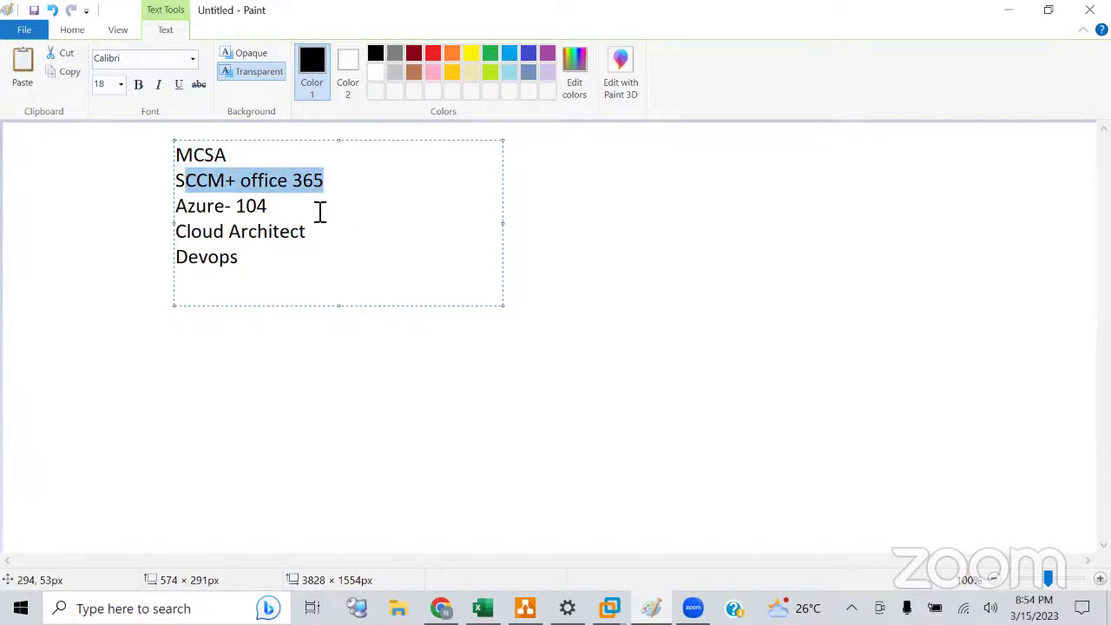
{"action": "left_click_drag", "start_coordinate": [292, 207], "coordinate": [180, 211]}
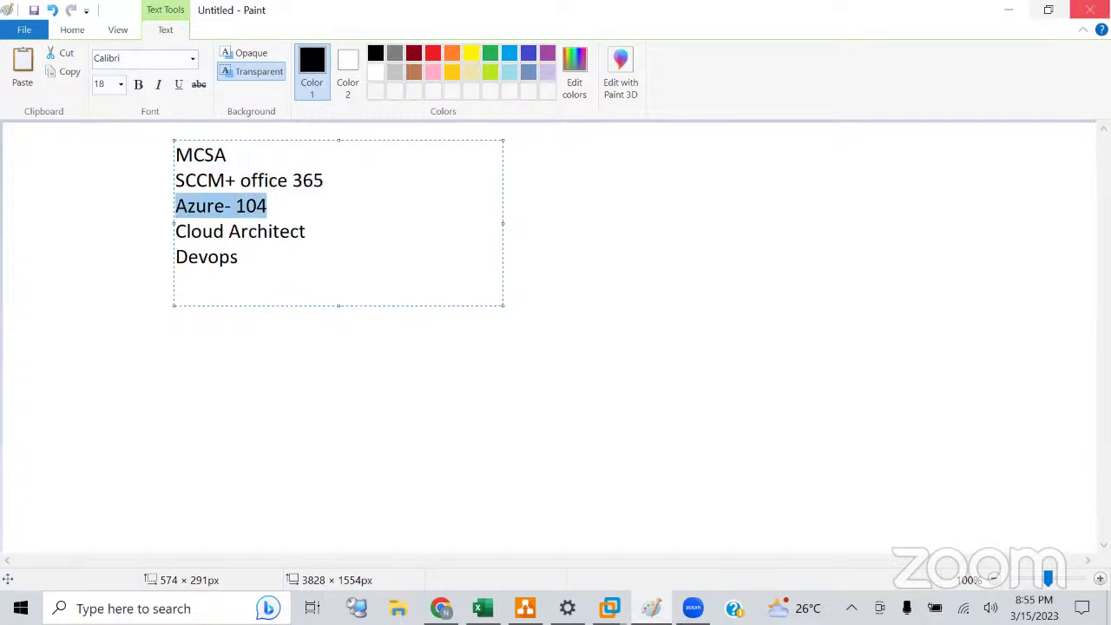
{"action": "left_click", "coordinate": [1090, 9]}
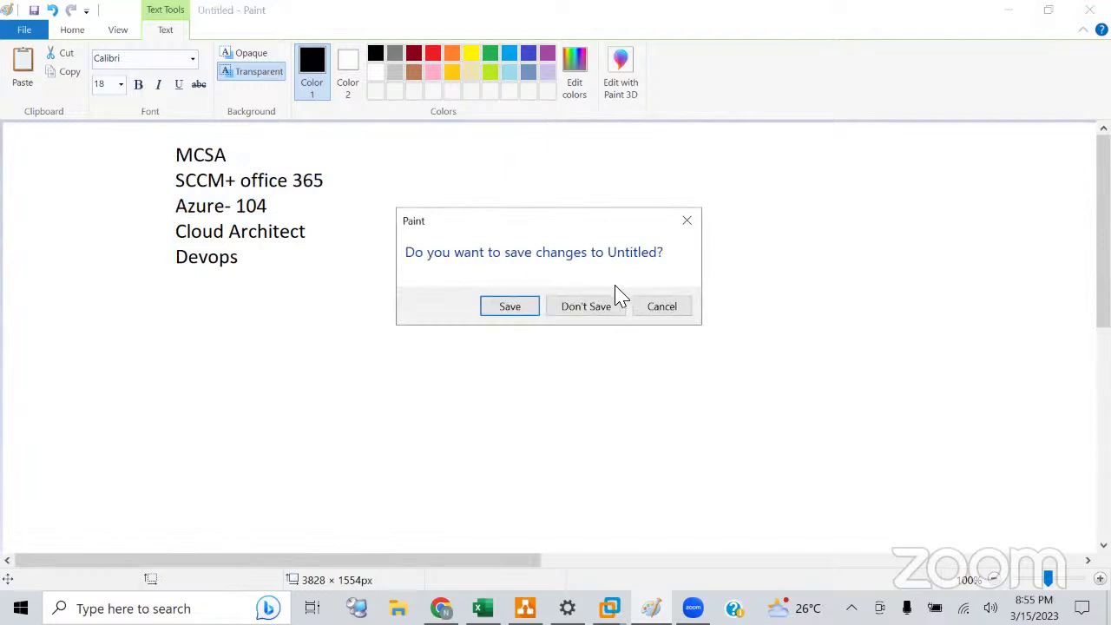
{"action": "left_click", "coordinate": [605, 313]}
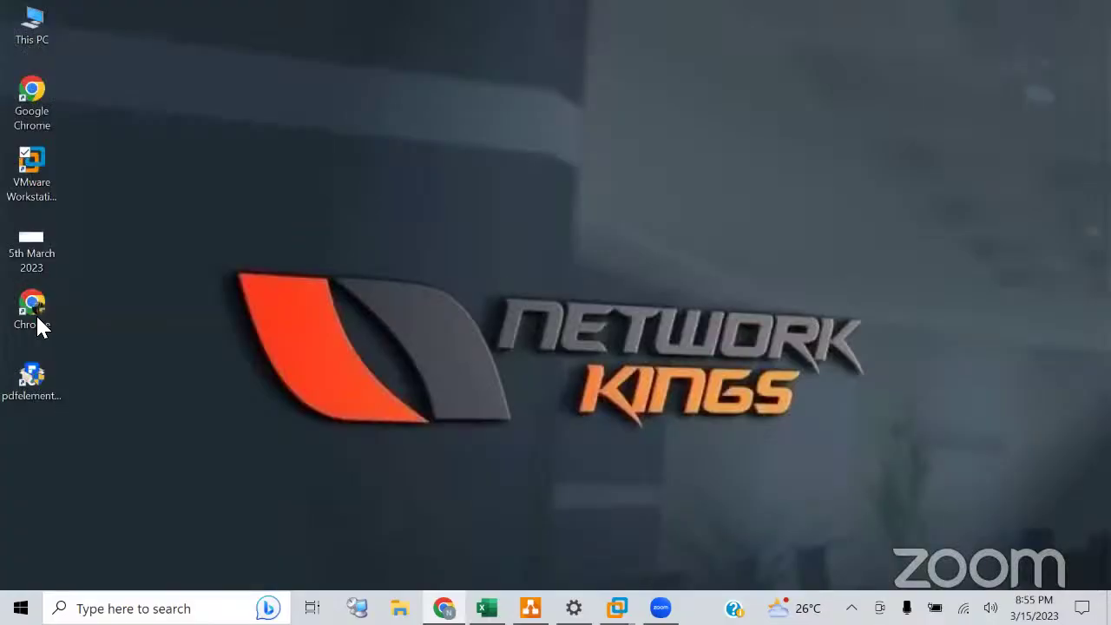
Launch Chrome under the second desktop profile, maximize its window, and open the MCSA June Batch class in Google Classroom
{"action": "double_click", "coordinate": [35, 315]}
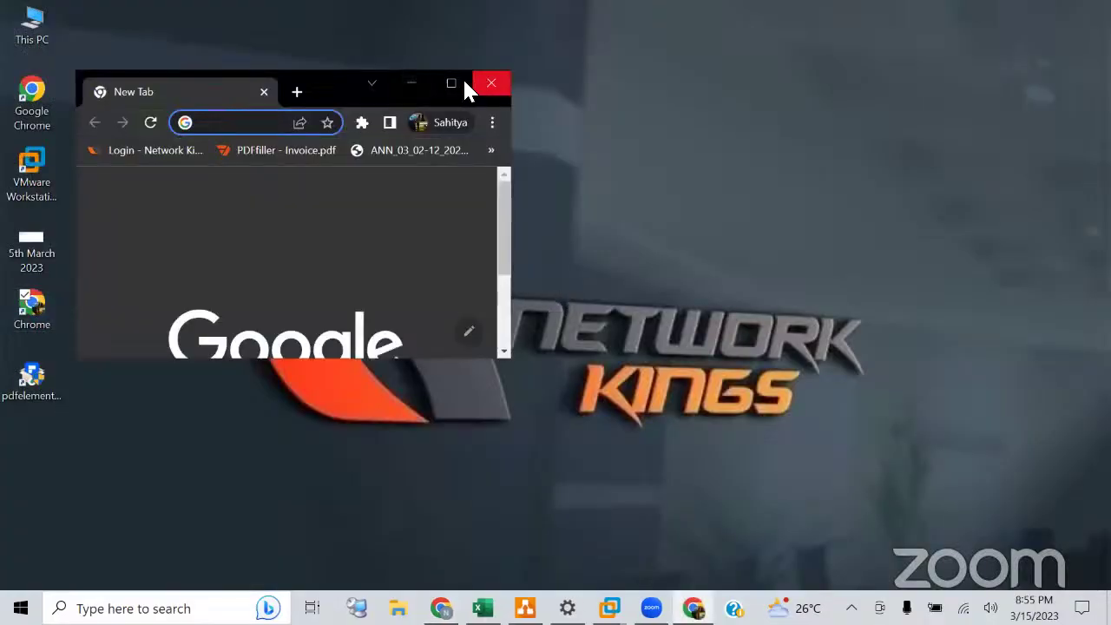
{"action": "left_click", "coordinate": [458, 81]}
{"action": "left_click", "coordinate": [634, 464]}
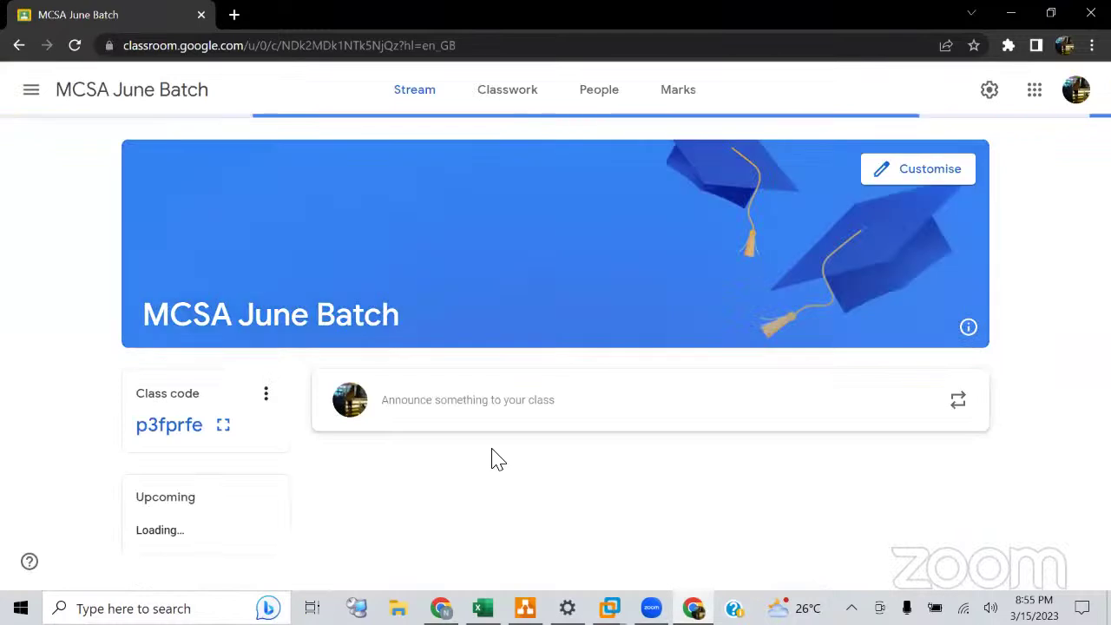
Switch to the MCSA January Batch class and open its Classwork page
{"action": "left_click", "coordinate": [31, 92]}
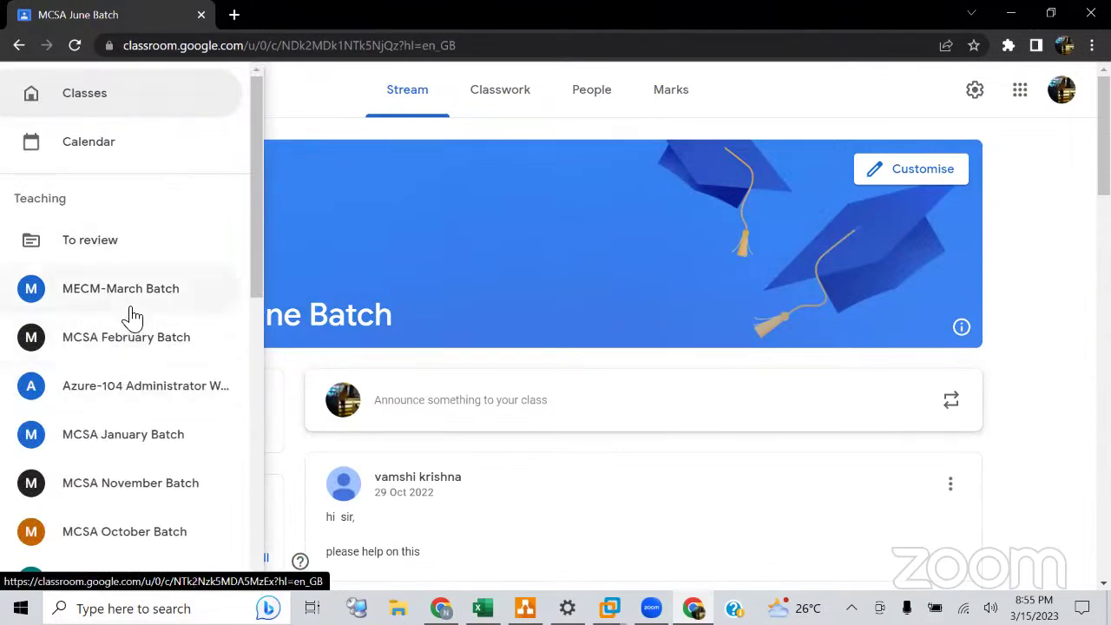
{"action": "left_click_drag", "start_coordinate": [251, 218], "coordinate": [255, 251]}
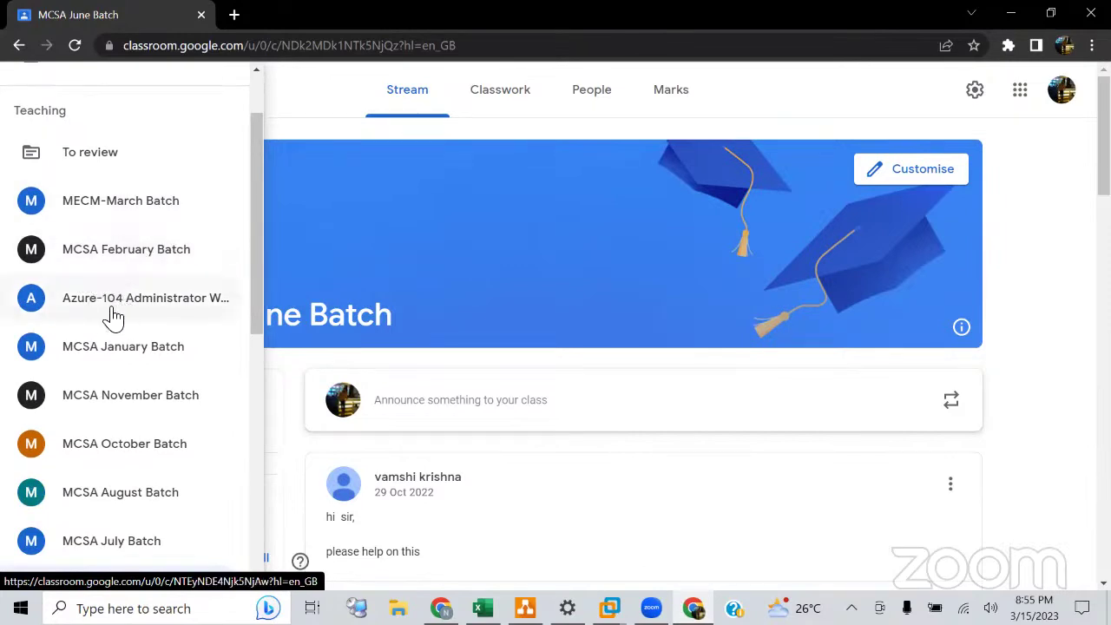
{"action": "left_click", "coordinate": [137, 365]}
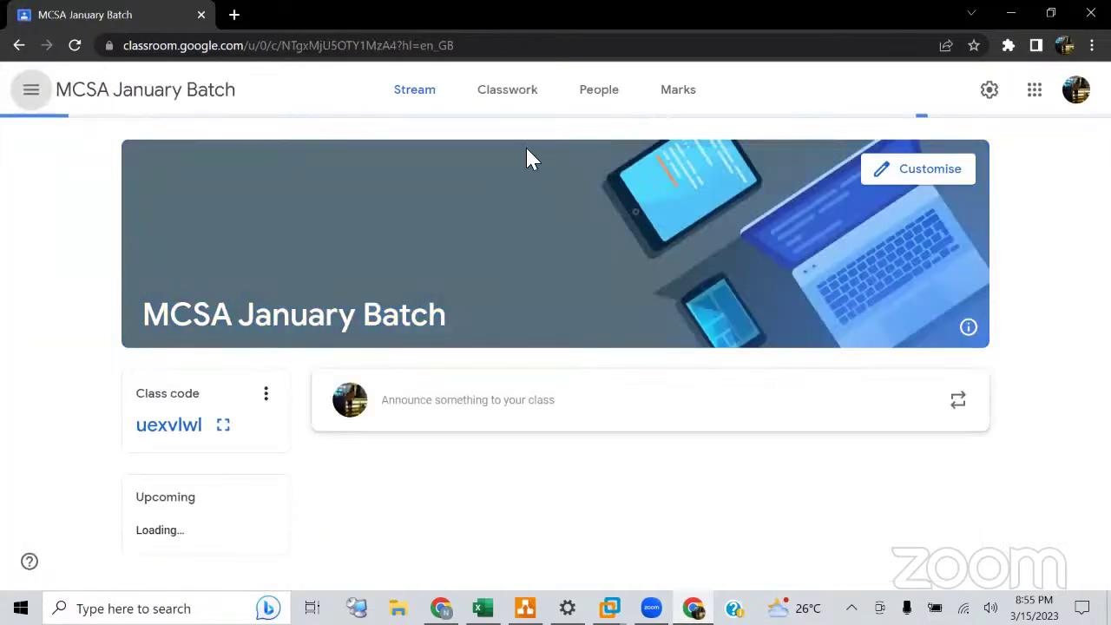
{"action": "left_click", "coordinate": [511, 98]}
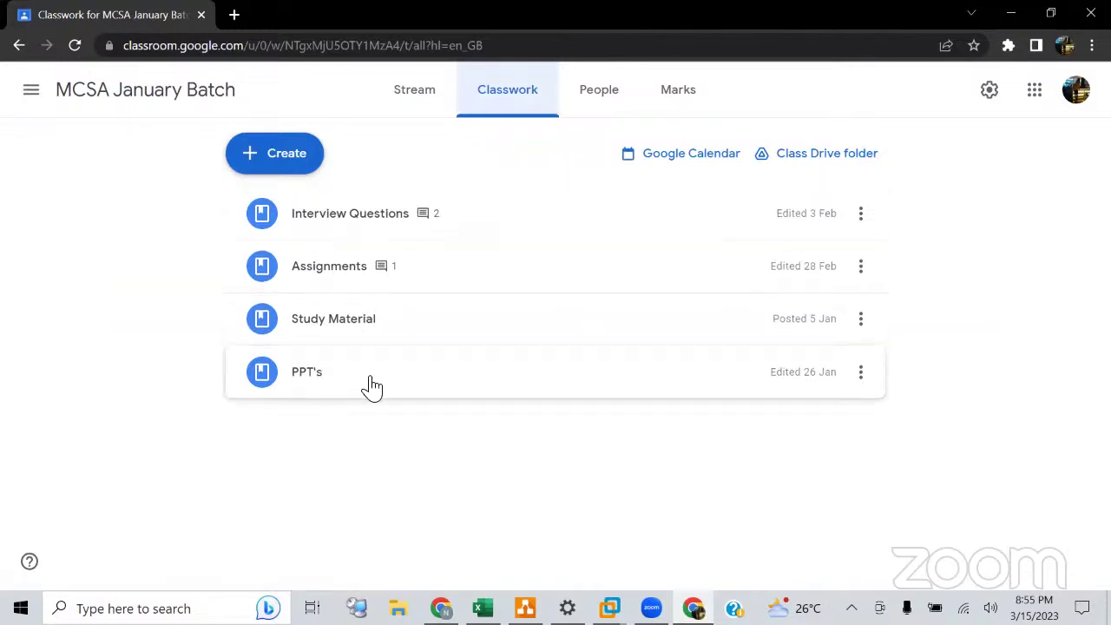
Expand the Study Material and PPT's entries in turn and look through their attached PDF files
{"action": "left_click", "coordinate": [361, 319]}
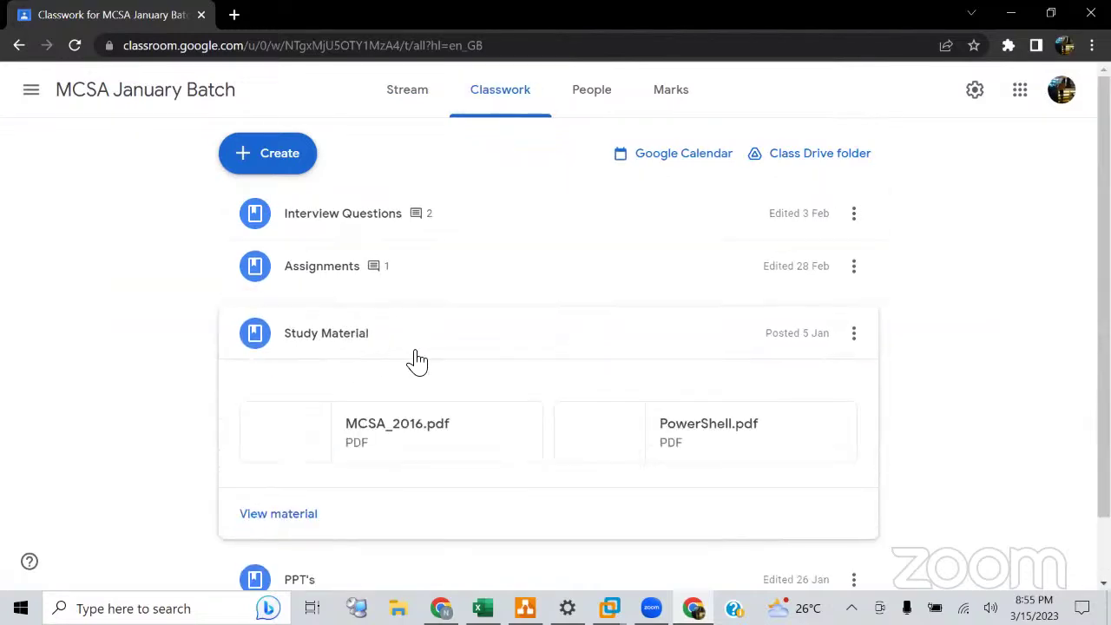
{"action": "scroll", "coordinate": [417, 360], "scroll_direction": "down", "scroll_amount": 1}
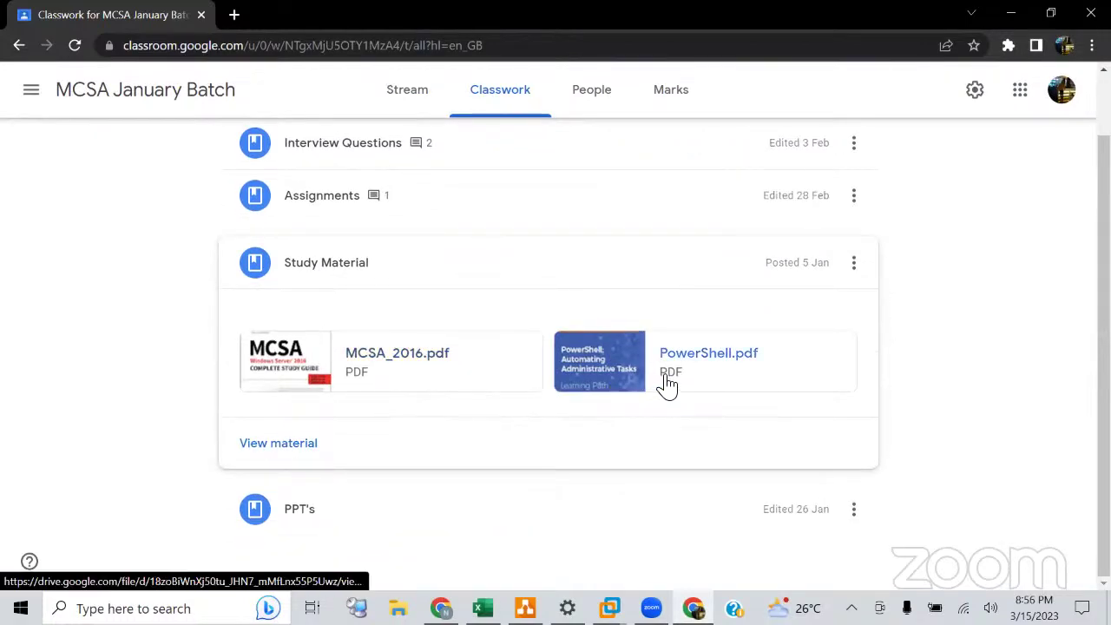
{"action": "left_click", "coordinate": [345, 278]}
{"action": "left_click", "coordinate": [324, 374]}
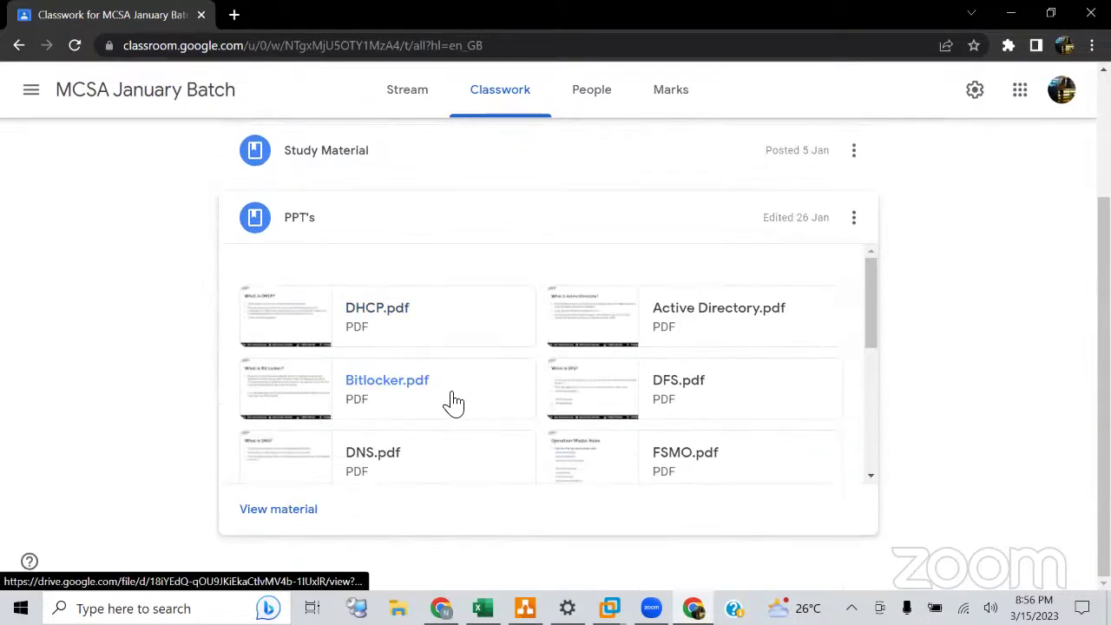
{"action": "scroll", "coordinate": [541, 420], "scroll_direction": "down", "scroll_amount": 3}
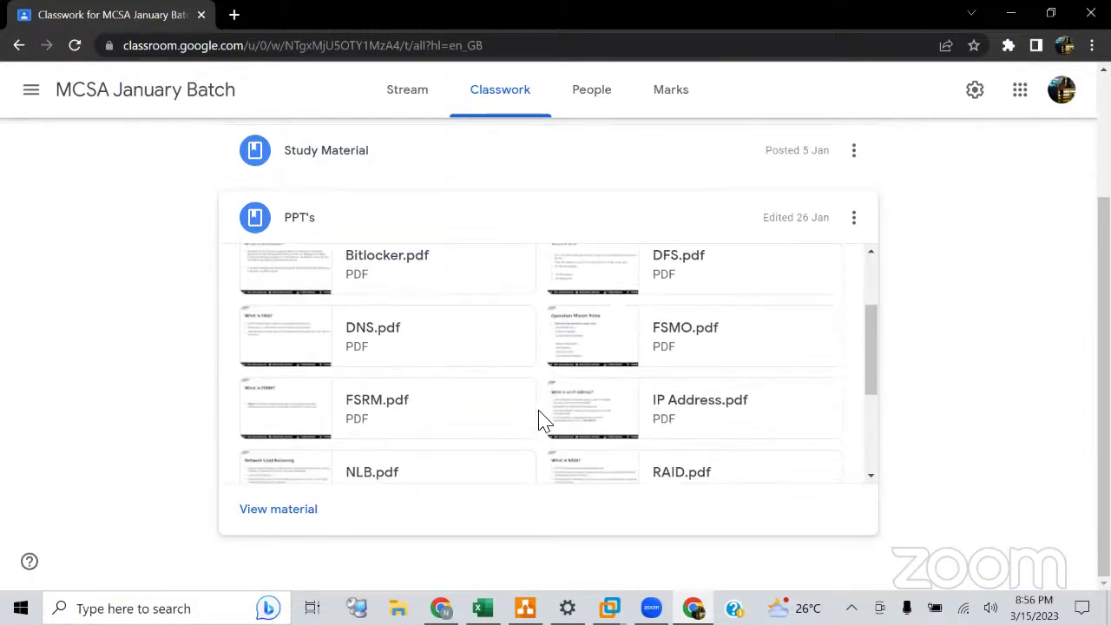
{"action": "scroll", "coordinate": [542, 420], "scroll_direction": "down", "scroll_amount": 3}
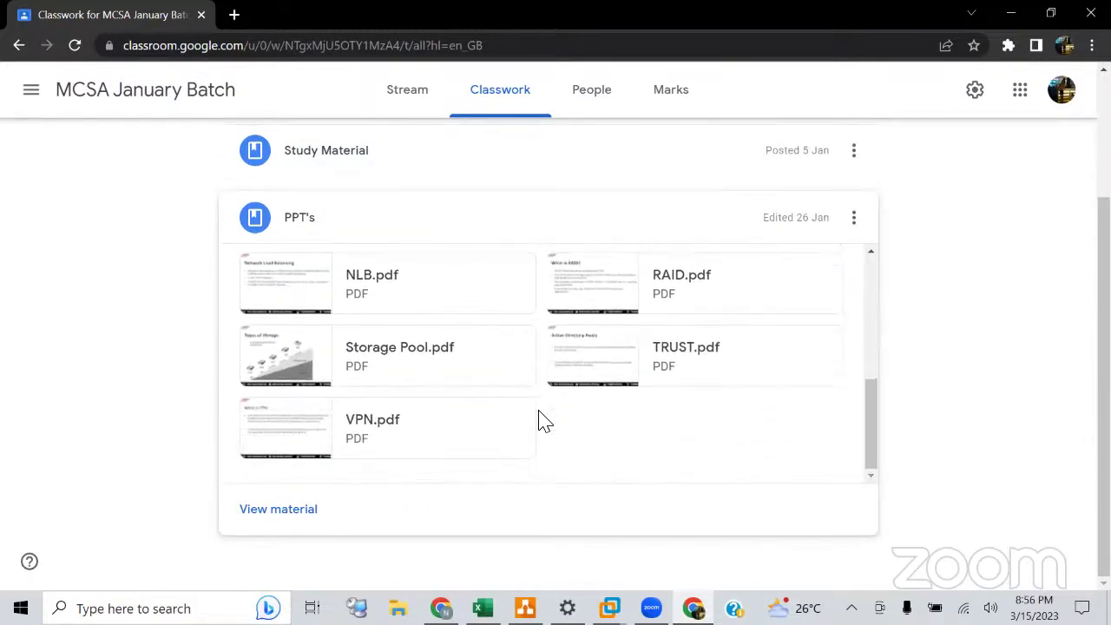
{"action": "scroll", "coordinate": [540, 422], "scroll_direction": "up", "scroll_amount": 5}
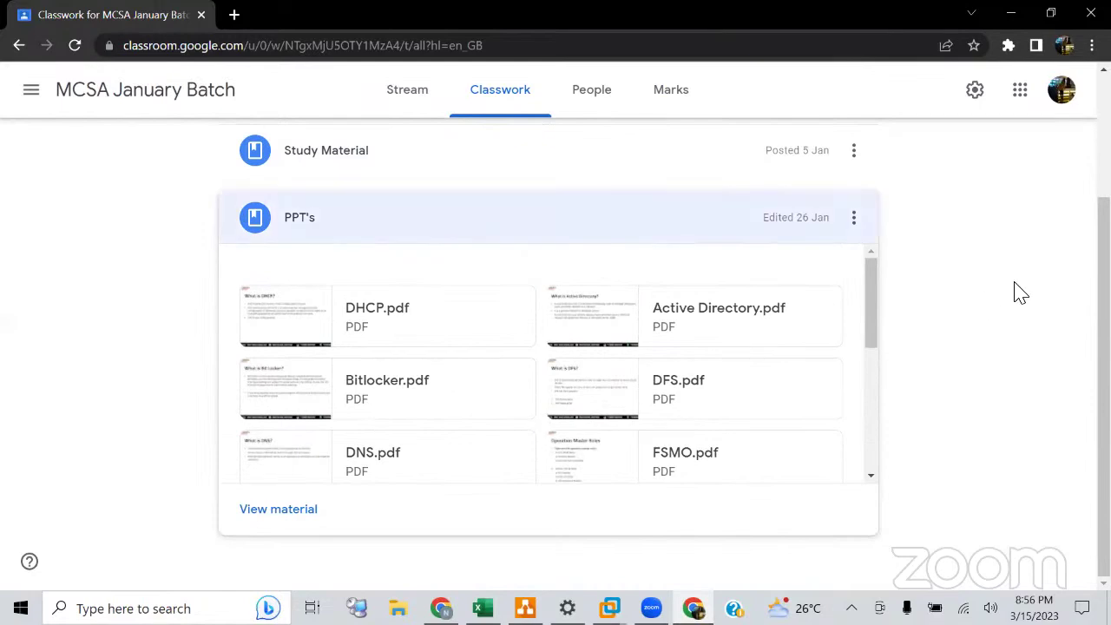
Expand the Interview Questions material and review its PDF files, and expand the Assignments material to show its attachment
{"action": "scroll", "coordinate": [1014, 293], "scroll_direction": "up", "scroll_amount": 3}
{"action": "left_click", "coordinate": [377, 224]}
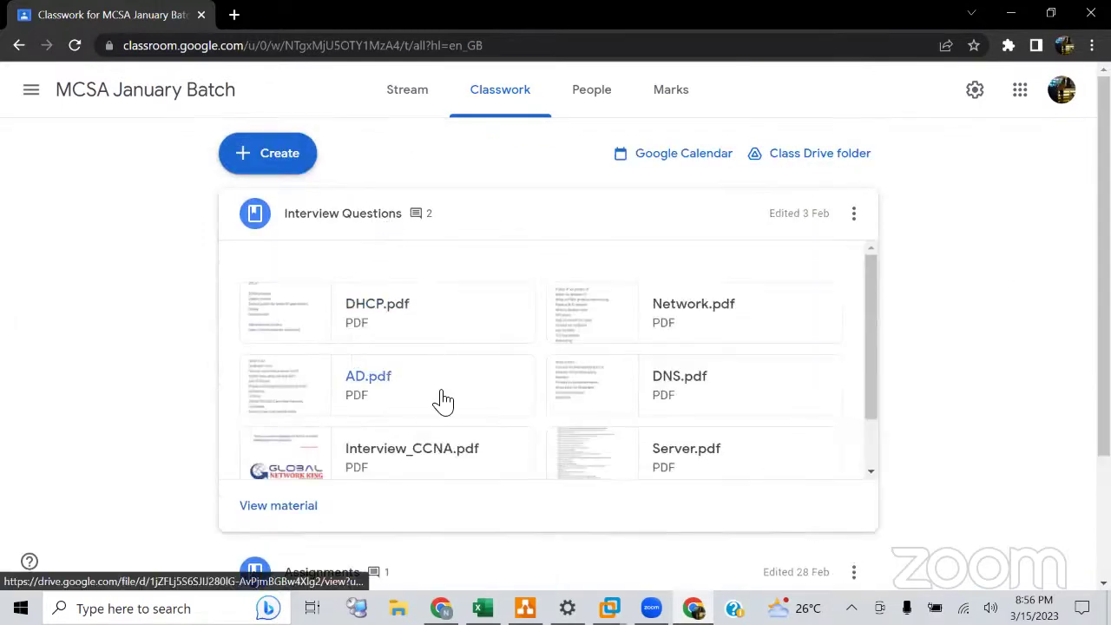
{"action": "scroll", "coordinate": [443, 399], "scroll_direction": "down", "scroll_amount": 2}
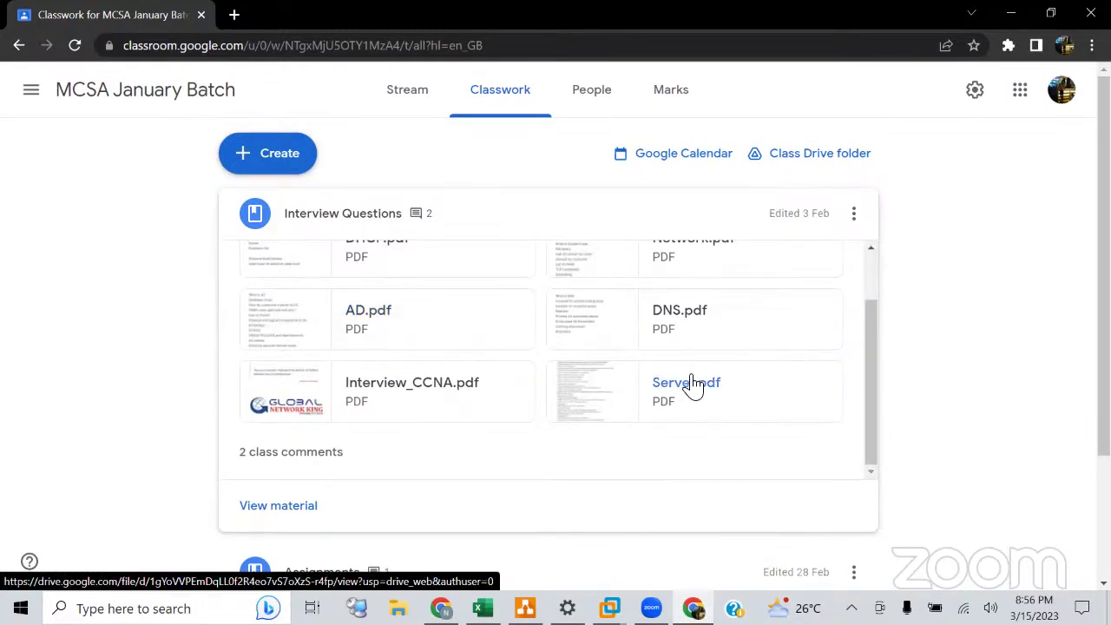
{"action": "scroll", "coordinate": [694, 386], "scroll_direction": "up", "scroll_amount": 1}
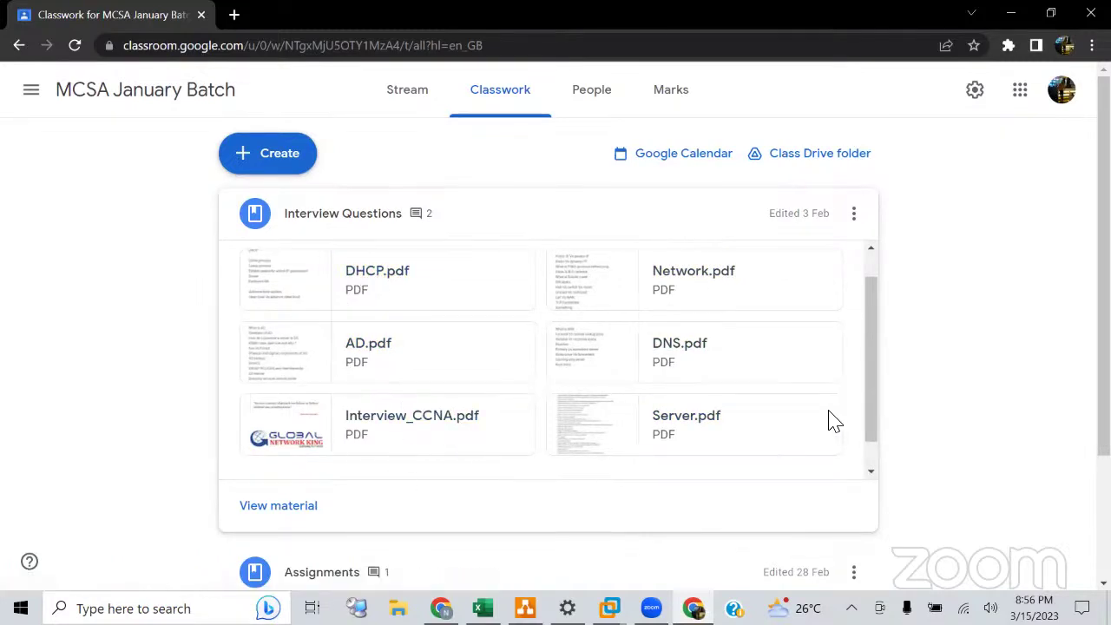
{"action": "scroll", "coordinate": [409, 434], "scroll_direction": "down", "scroll_amount": 2}
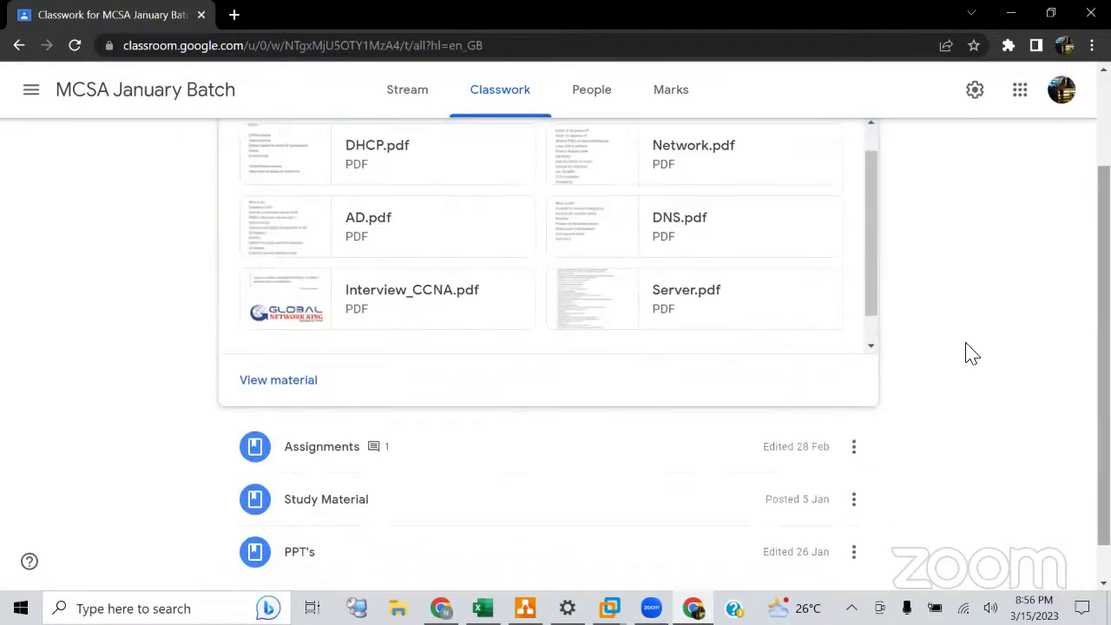
{"action": "left_click", "coordinate": [369, 453]}
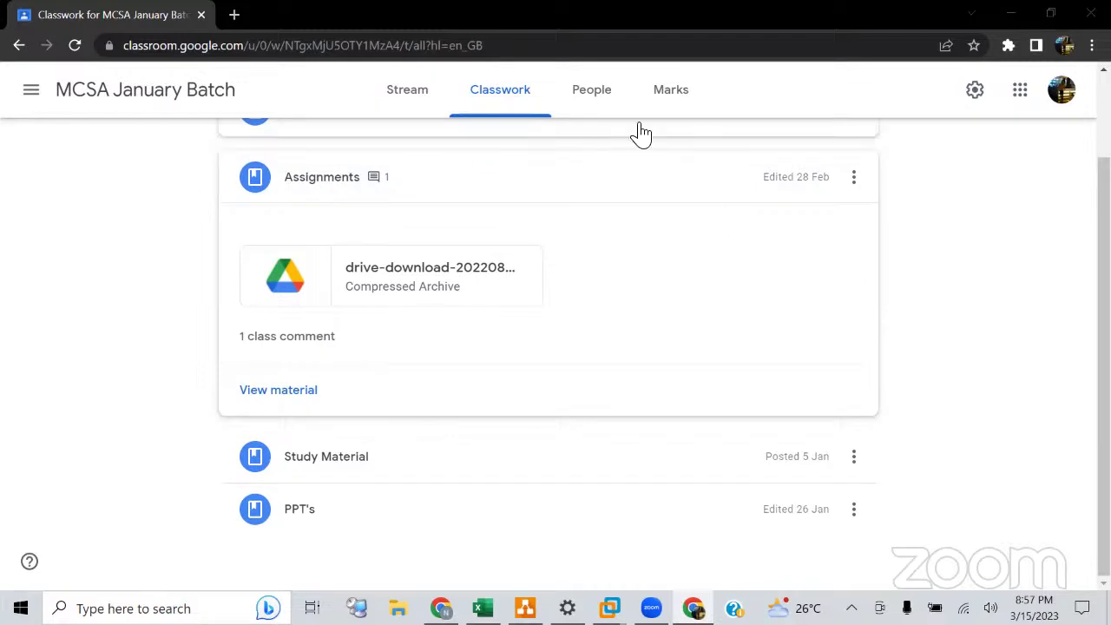
Minimize the classroom window, close VMware Workstation's Home and Server1 tabs, and bring up its Server 2016 virtual machine
{"action": "left_click", "coordinate": [1010, 20]}
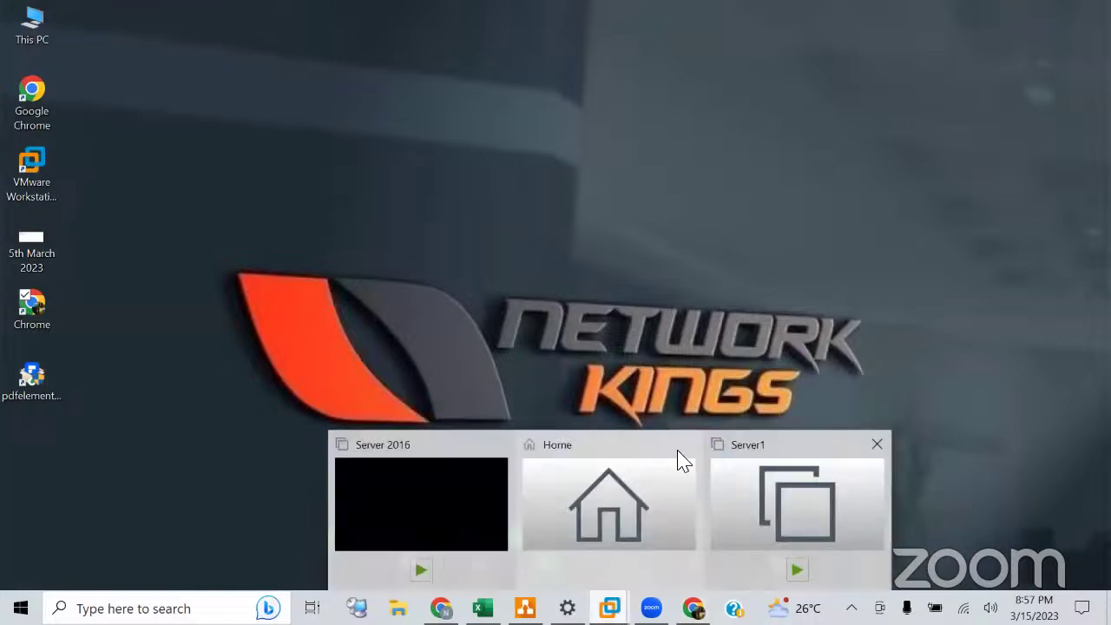
{"action": "left_click", "coordinate": [687, 444]}
{"action": "left_click", "coordinate": [784, 444]}
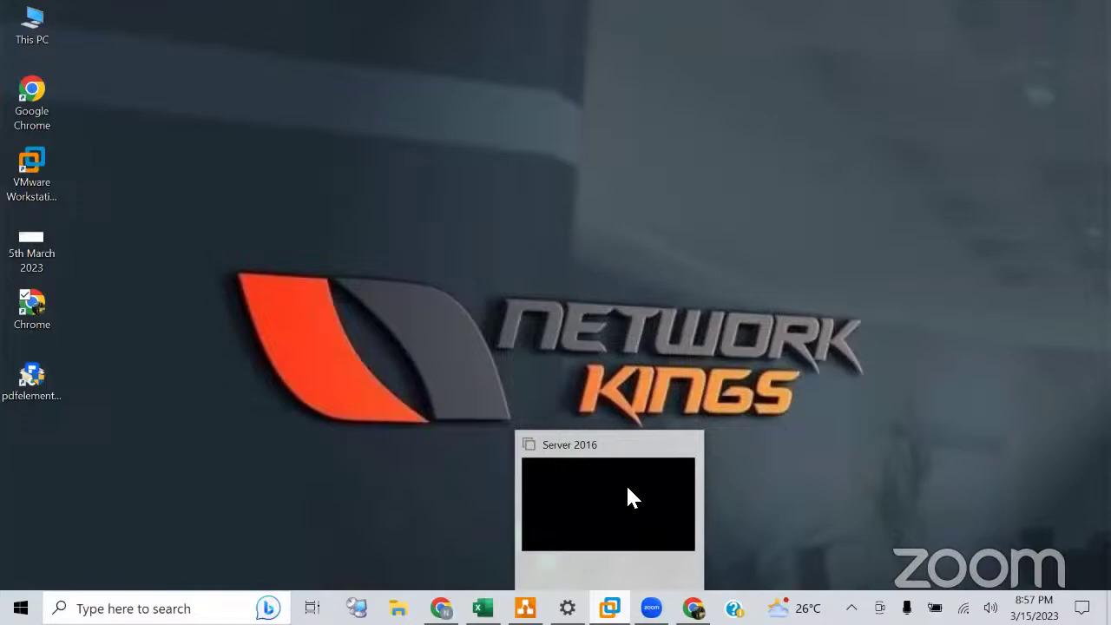
{"action": "key", "text": "alt+Tab"}
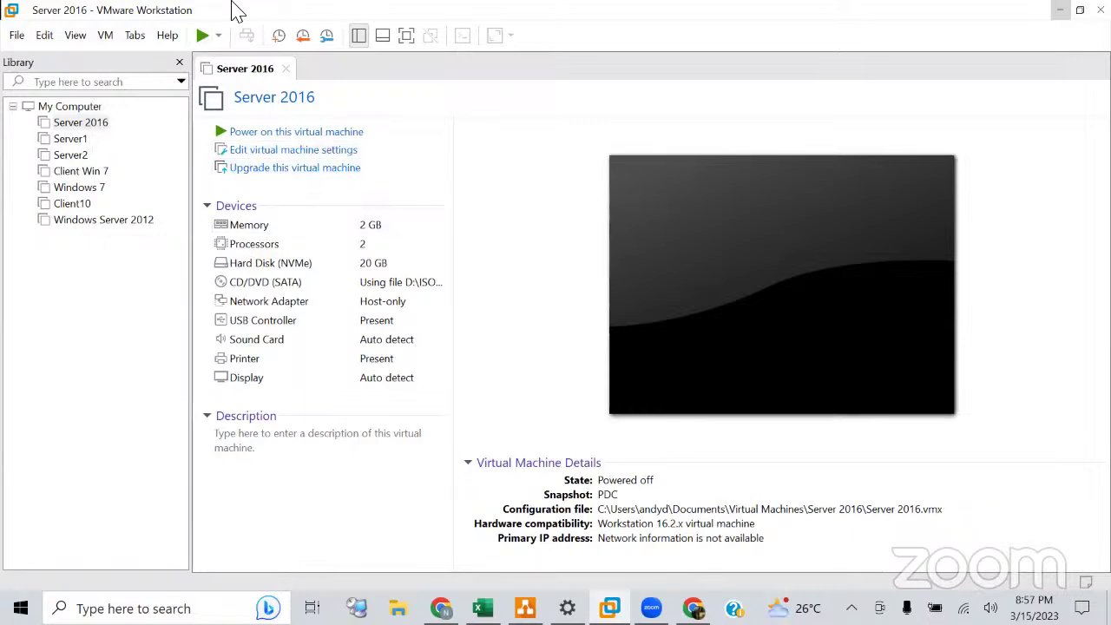
Open the New Virtual Machine Wizard to view its configuration types, close it without creating a machine, and show the desktop
{"action": "left_click", "coordinate": [15, 38]}
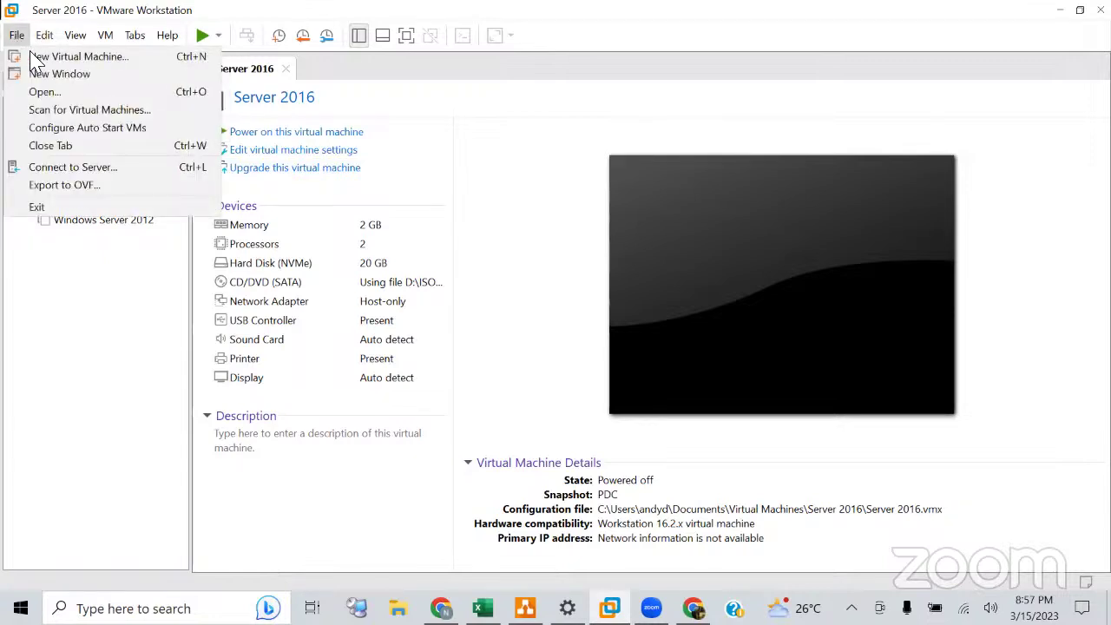
{"action": "left_click", "coordinate": [40, 57]}
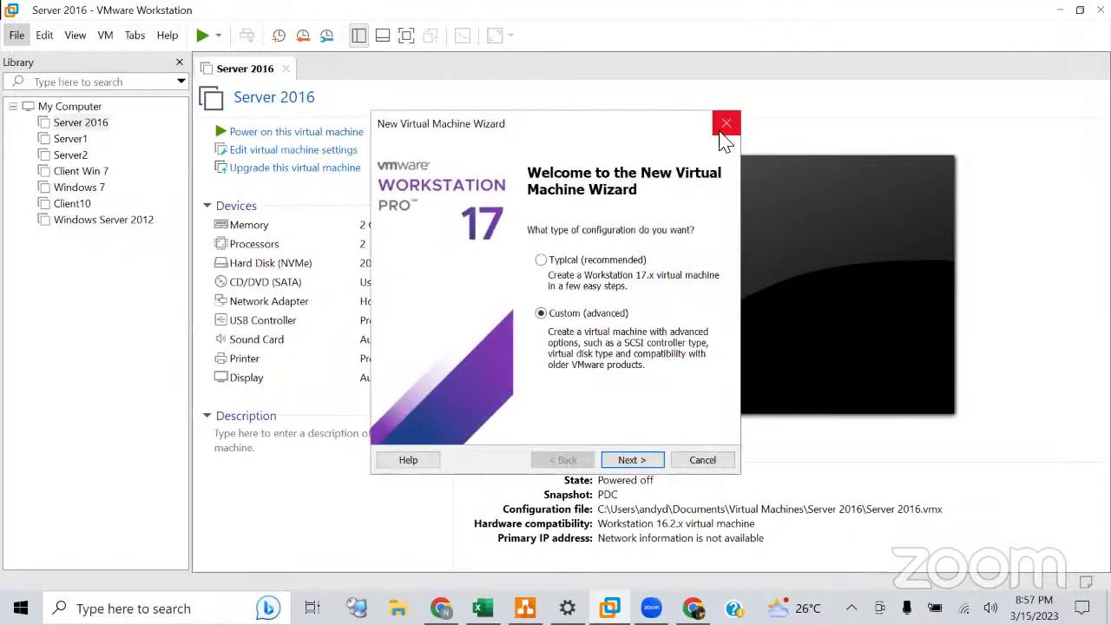
{"action": "left_click", "coordinate": [721, 132]}
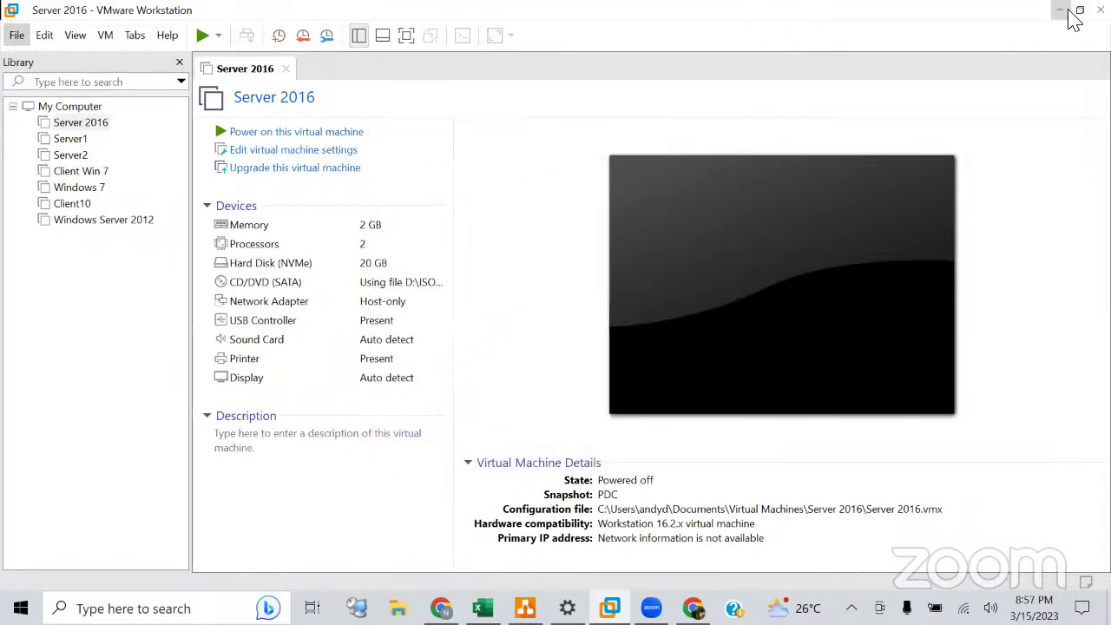
{"action": "key", "text": "super+d"}
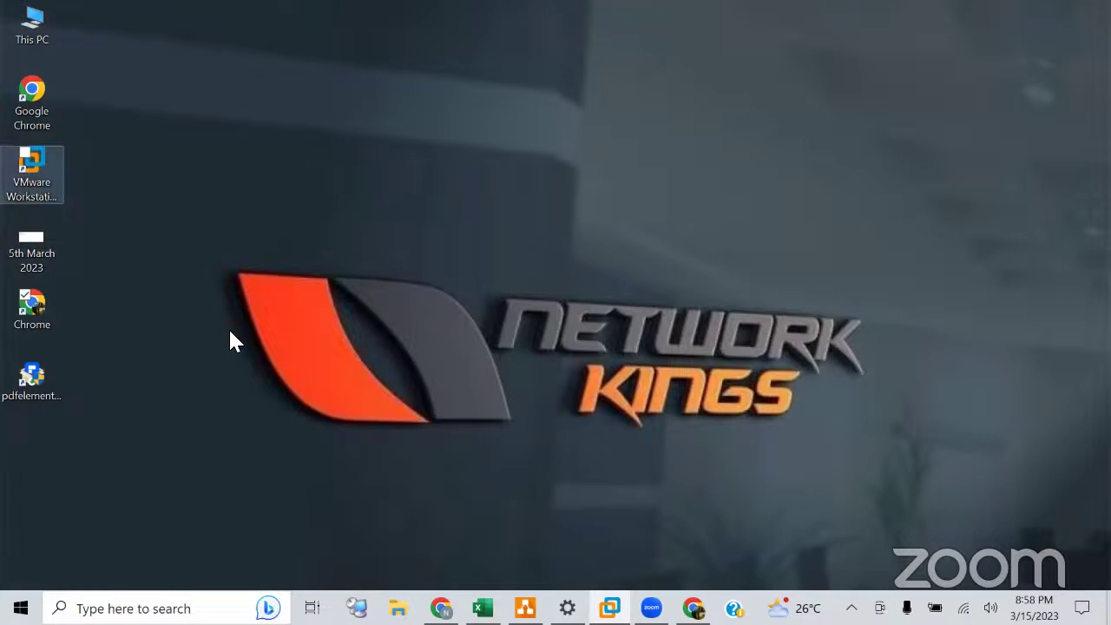
Switch to the Chrome window with the job listings and search in a new tab for "download windows server 2019 standard iso"
{"action": "mouse_move", "coordinate": [441, 607]}
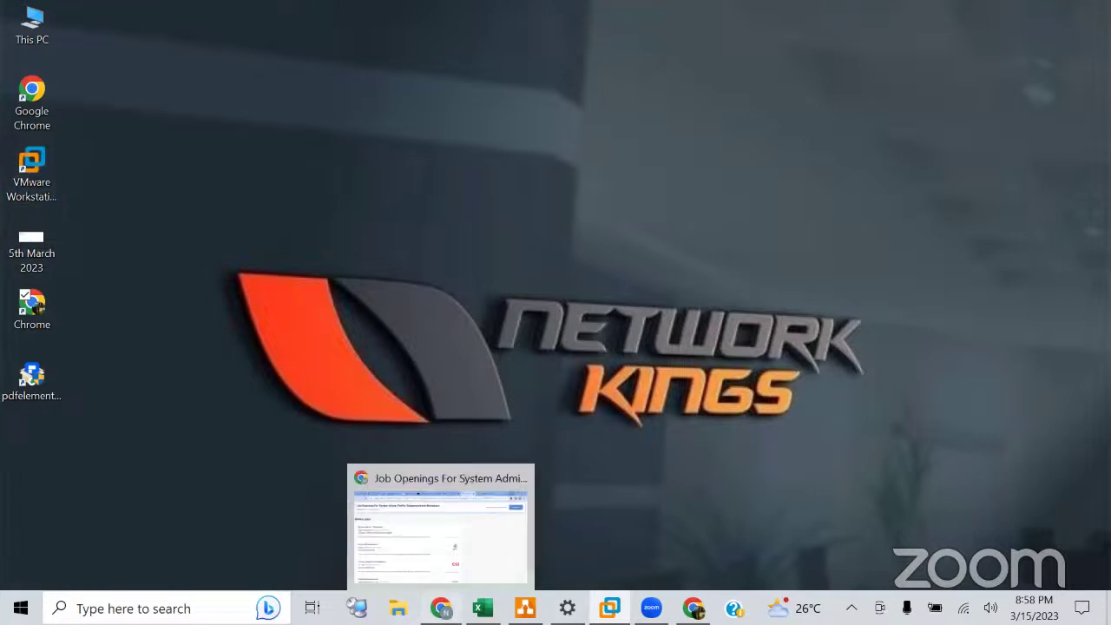
{"action": "left_click", "coordinate": [903, 14]}
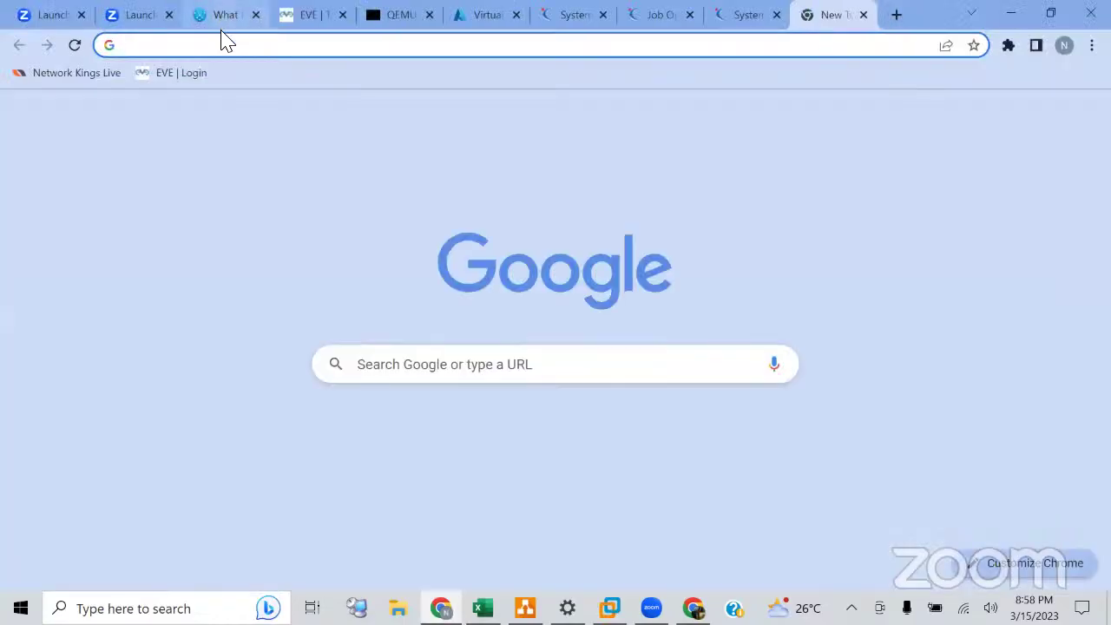
{"action": "type", "text": "do"}
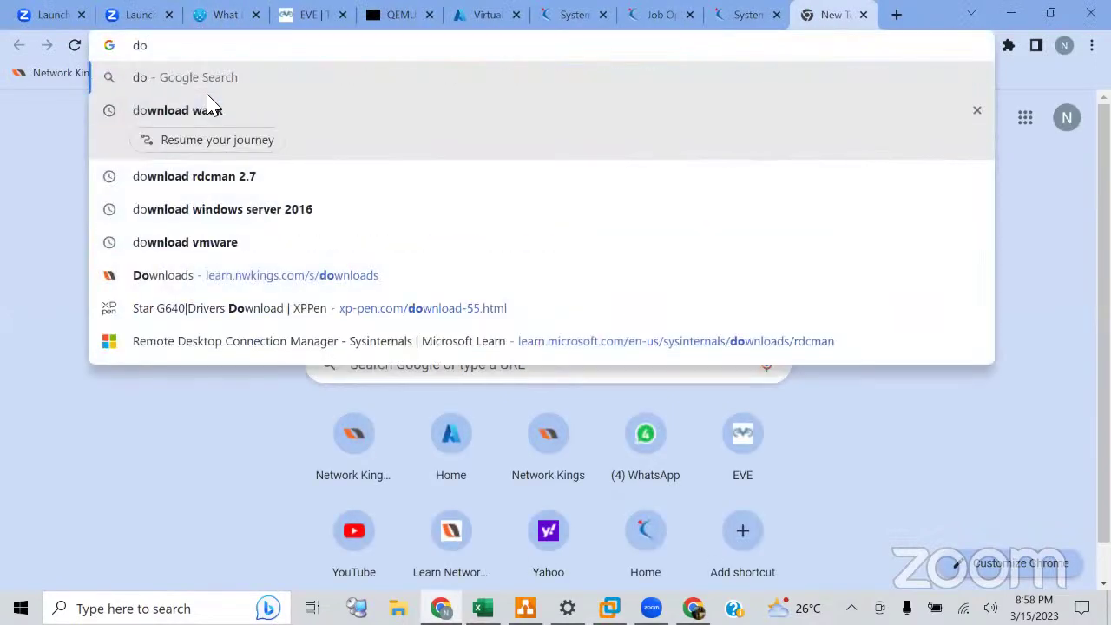
{"action": "type", "text": "wnload win"}
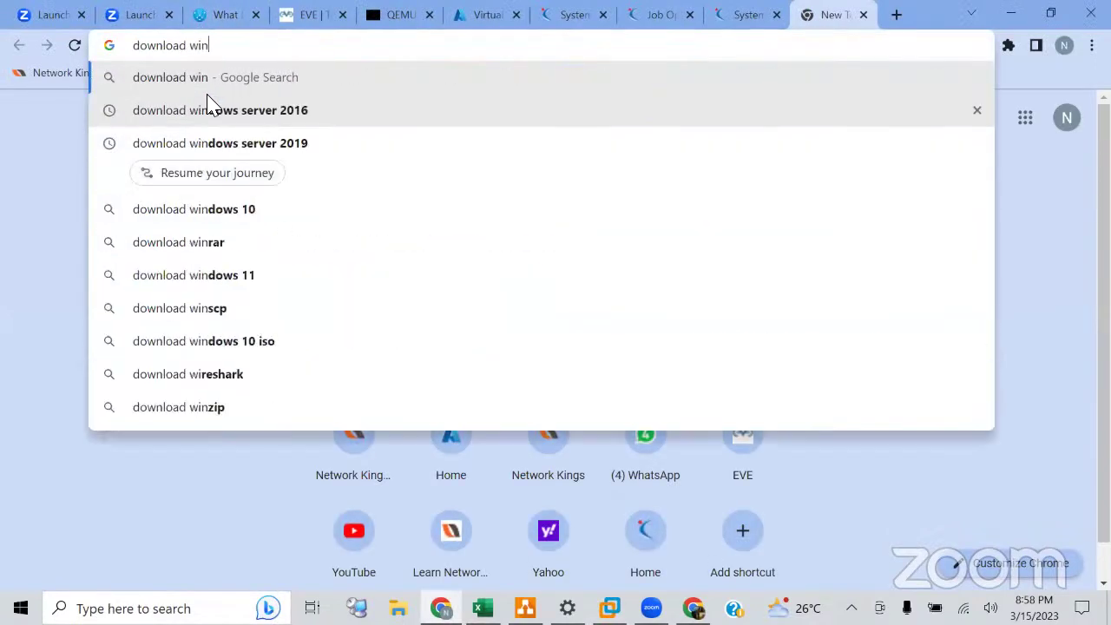
{"action": "type", "text": "dows server"}
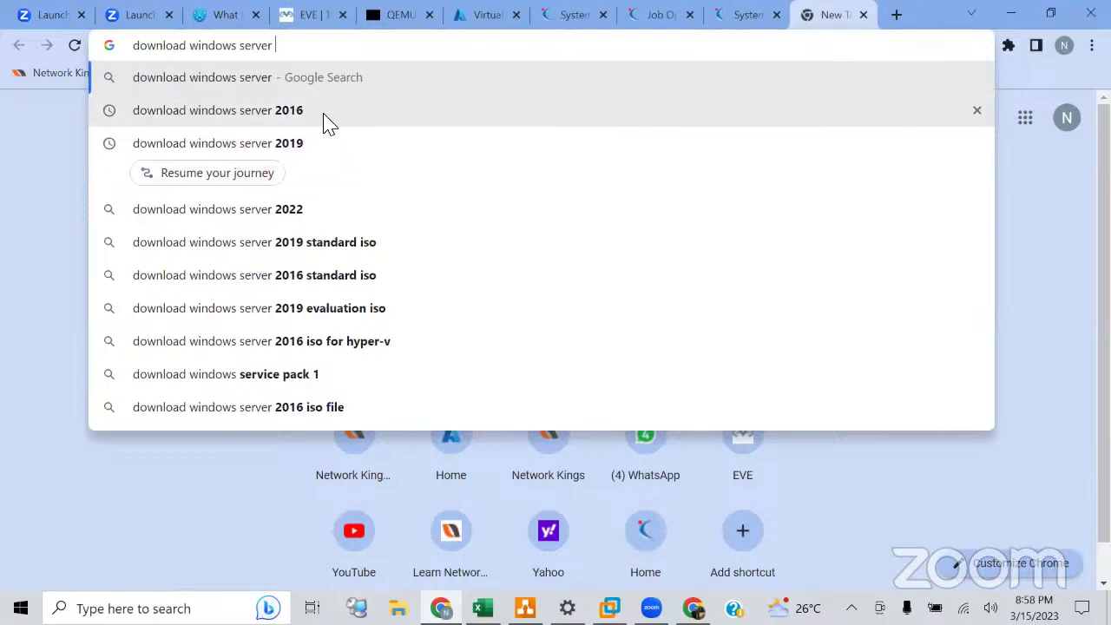
{"action": "left_click", "coordinate": [259, 252]}
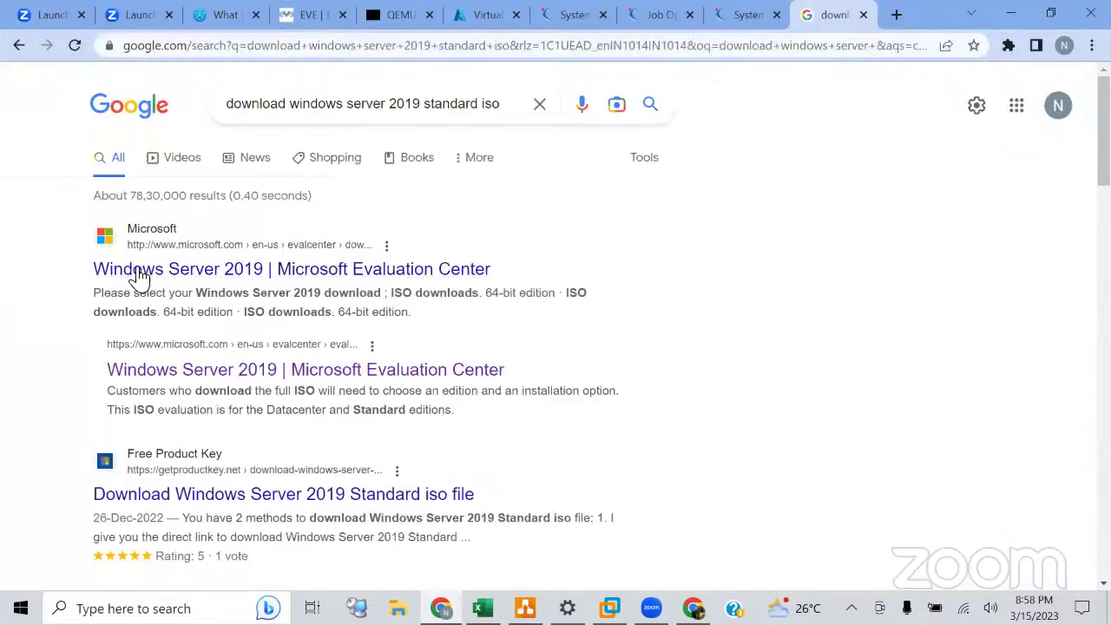
Open the Microsoft Evaluation Center's Windows Server 2019 download page and download the English (United States) 64-bit edition ISO
{"action": "left_click", "coordinate": [146, 276]}
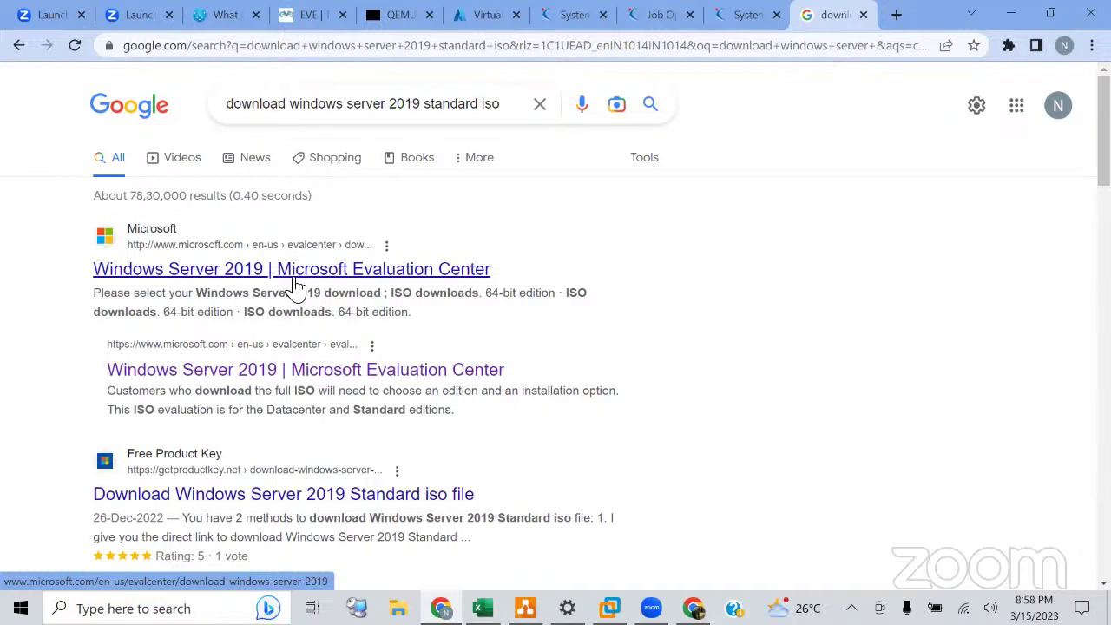
{"action": "left_click", "coordinate": [339, 278]}
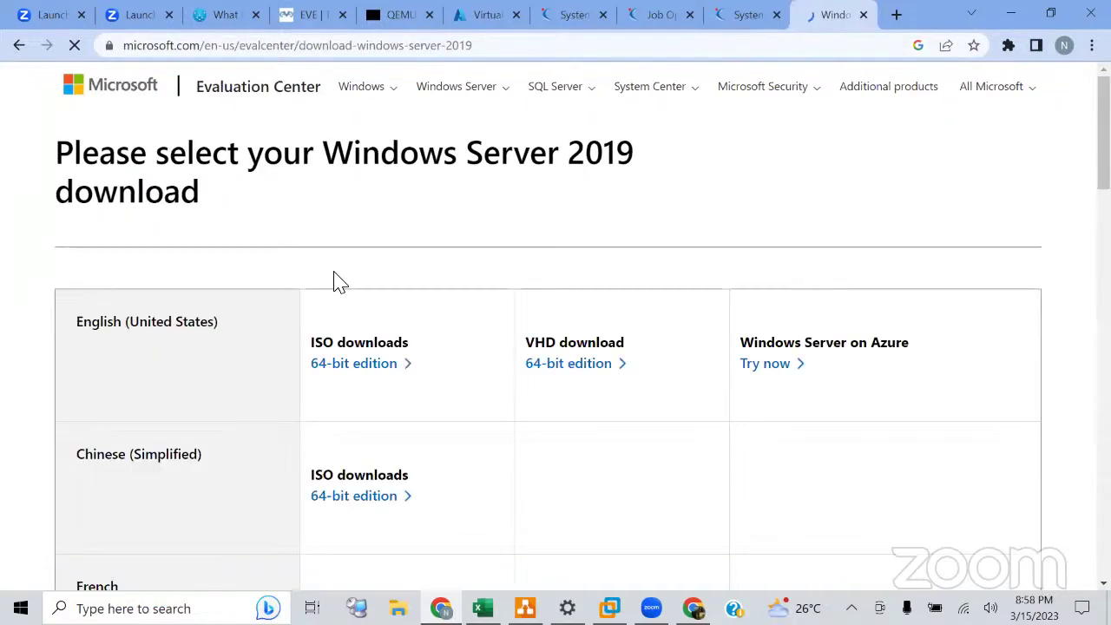
{"action": "left_click", "coordinate": [339, 373]}
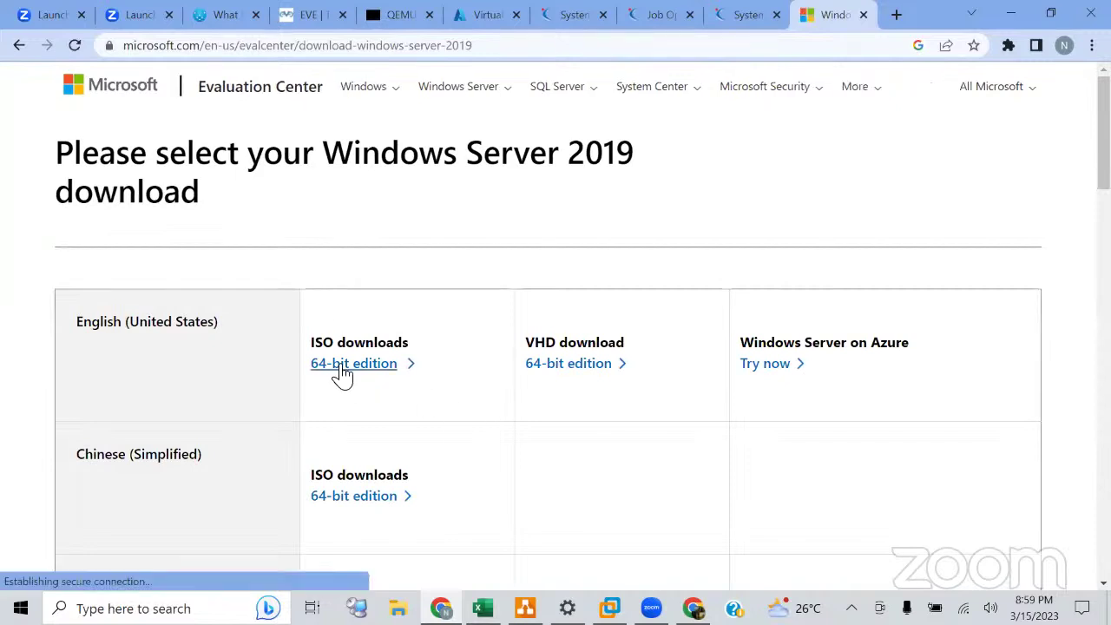
{"action": "left_click", "coordinate": [510, 46]}
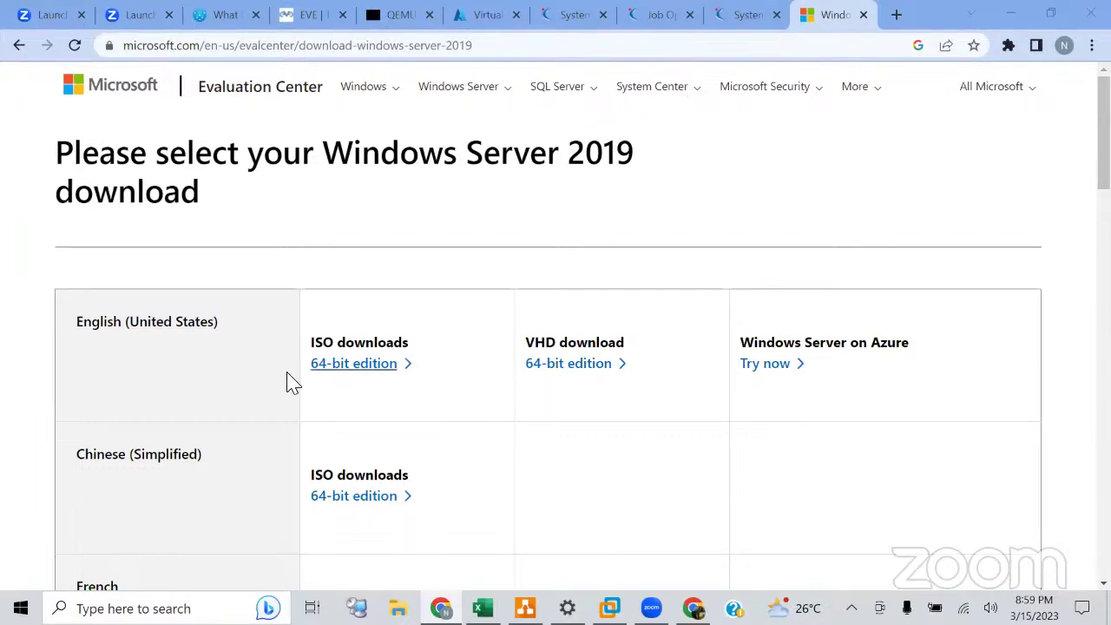
{"action": "left_click_drag", "start_coordinate": [350, 371], "coordinate": [347, 382]}
{"action": "left_click", "coordinate": [350, 373]}
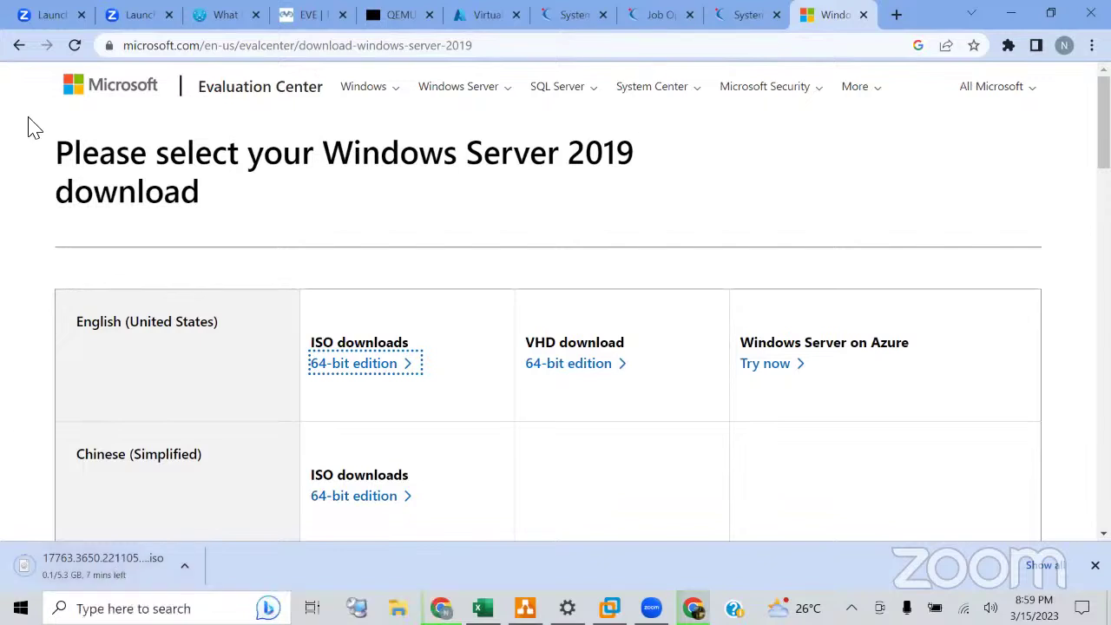
Return to the Google results and search for "download windows 10 win 1o enterprise edition"
{"action": "left_click", "coordinate": [19, 47]}
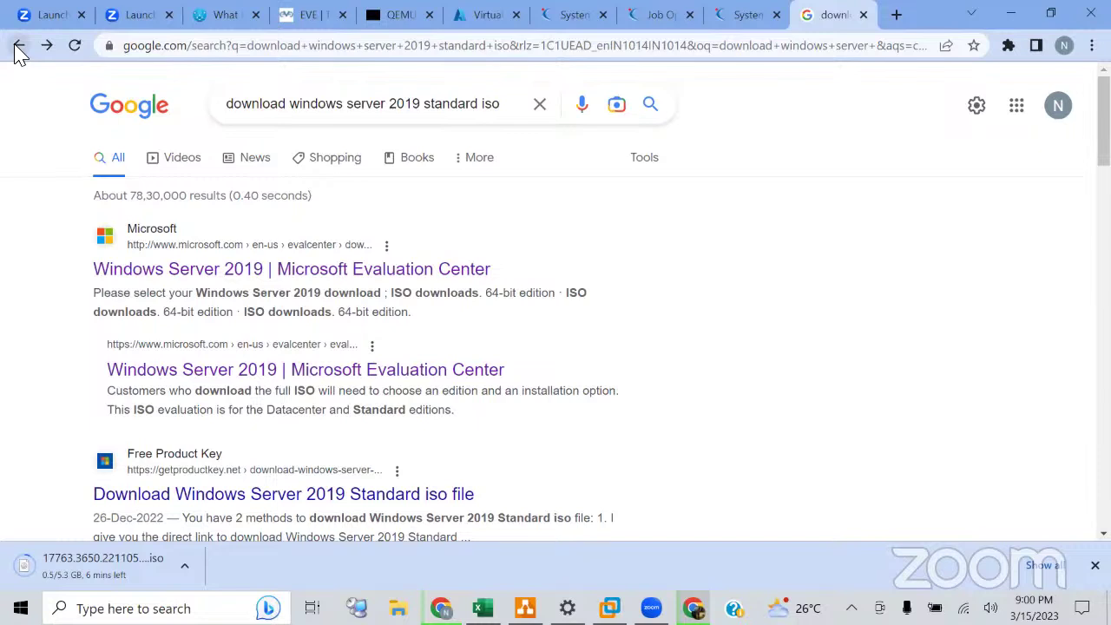
{"action": "left_click", "coordinate": [541, 105]}
{"action": "type", "text": "download "}
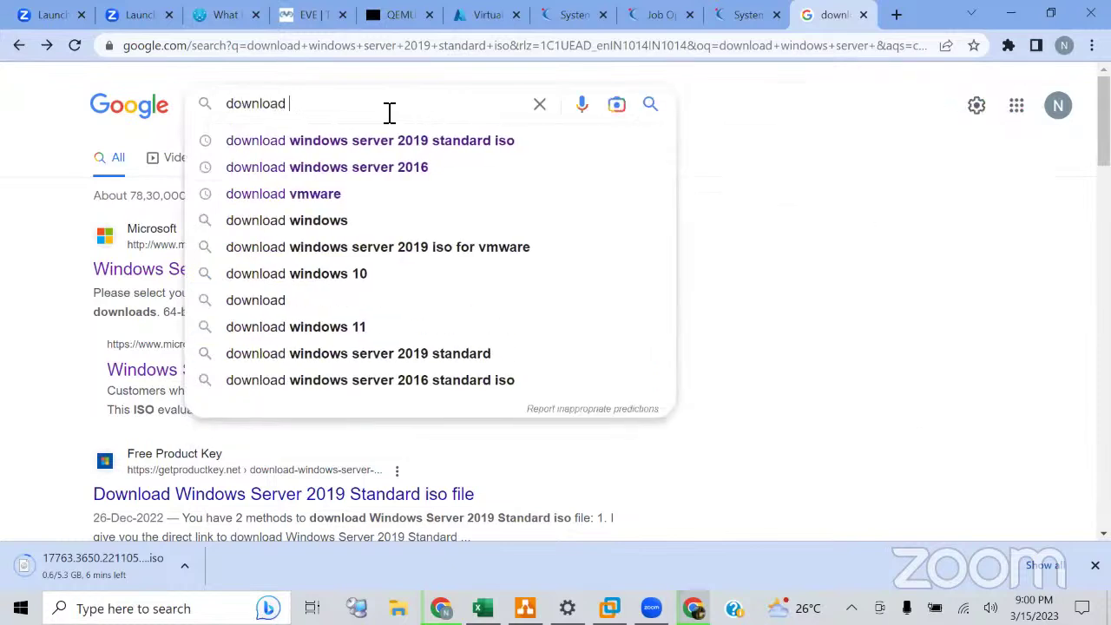
{"action": "type", "text": "windows 10"}
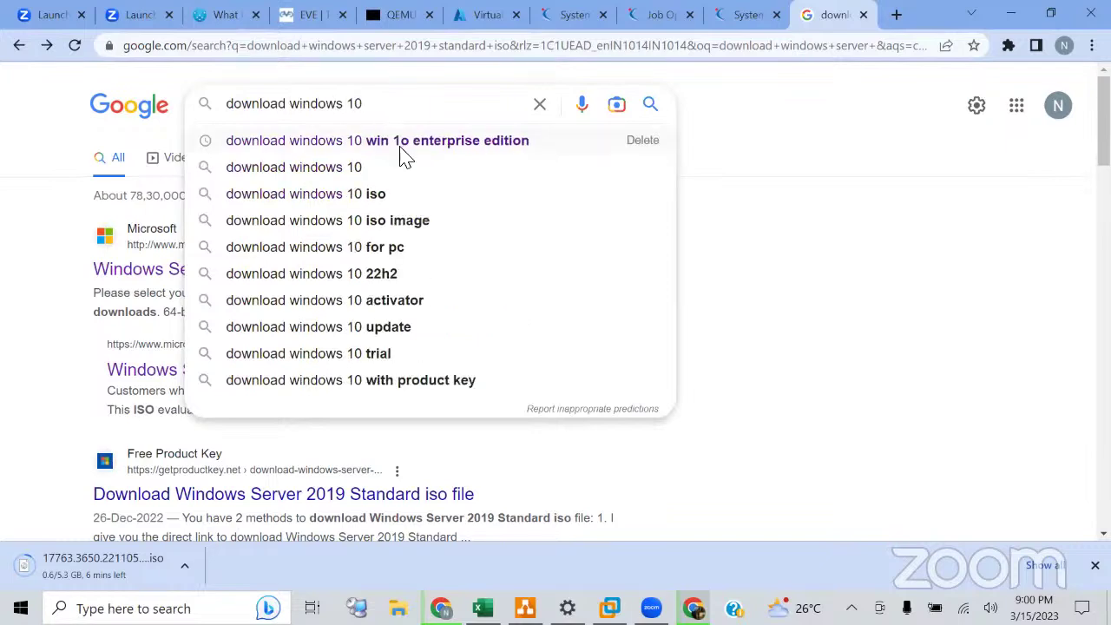
{"action": "left_click", "coordinate": [402, 146]}
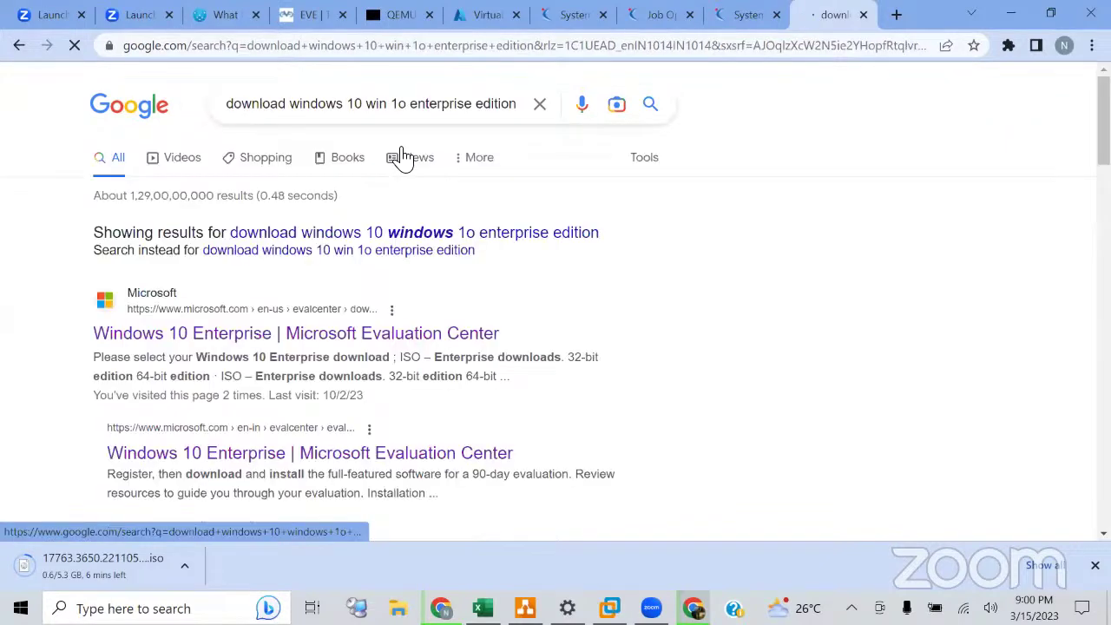
Open the Microsoft Evaluation Center's Windows 10 Enterprise download page and locate the English (United States) 64-bit Enterprise ISO
{"action": "left_click", "coordinate": [364, 343]}
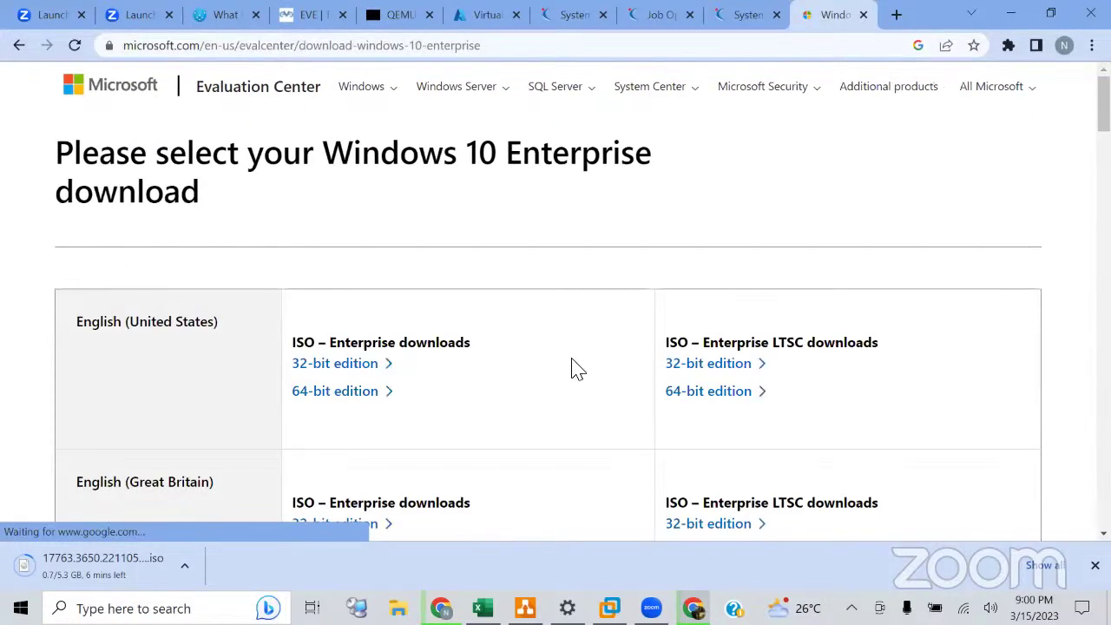
{"action": "scroll", "coordinate": [573, 369], "scroll_direction": "down", "scroll_amount": 1}
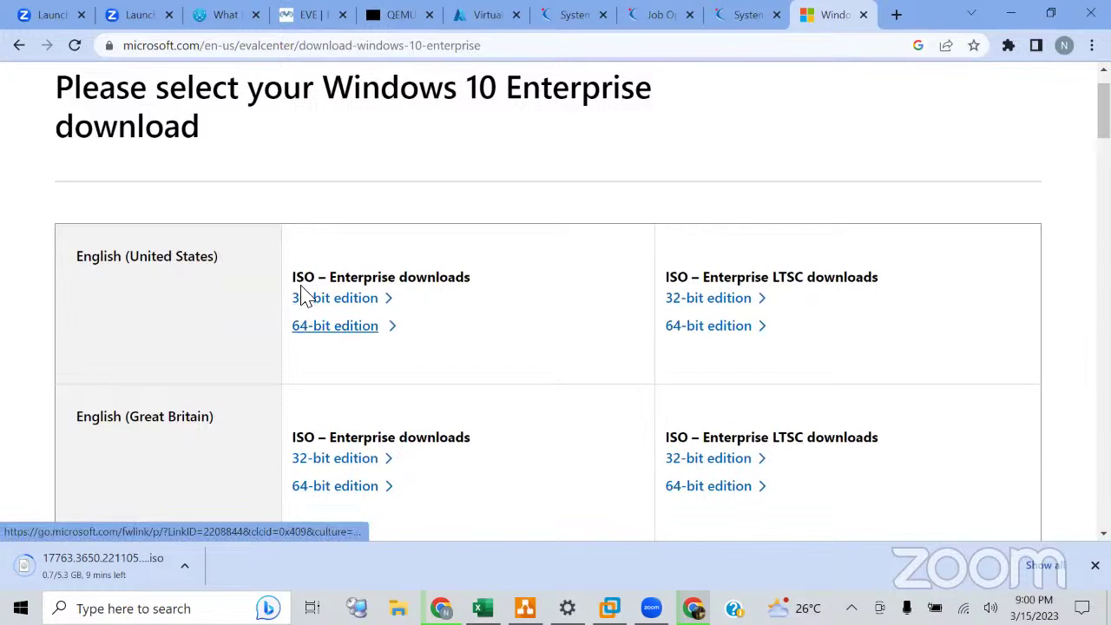
{"action": "left_click_drag", "start_coordinate": [345, 337], "coordinate": [369, 339]}
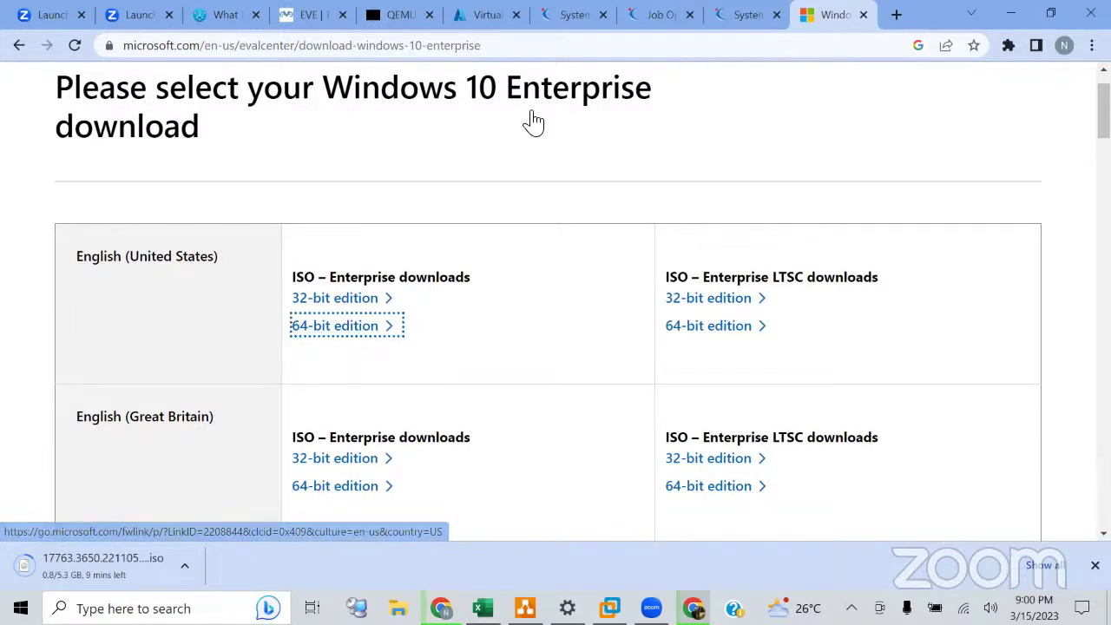
{"action": "scroll", "coordinate": [527, 119], "scroll_direction": "up", "scroll_amount": 1}
{"action": "left_click", "coordinate": [524, 49]}
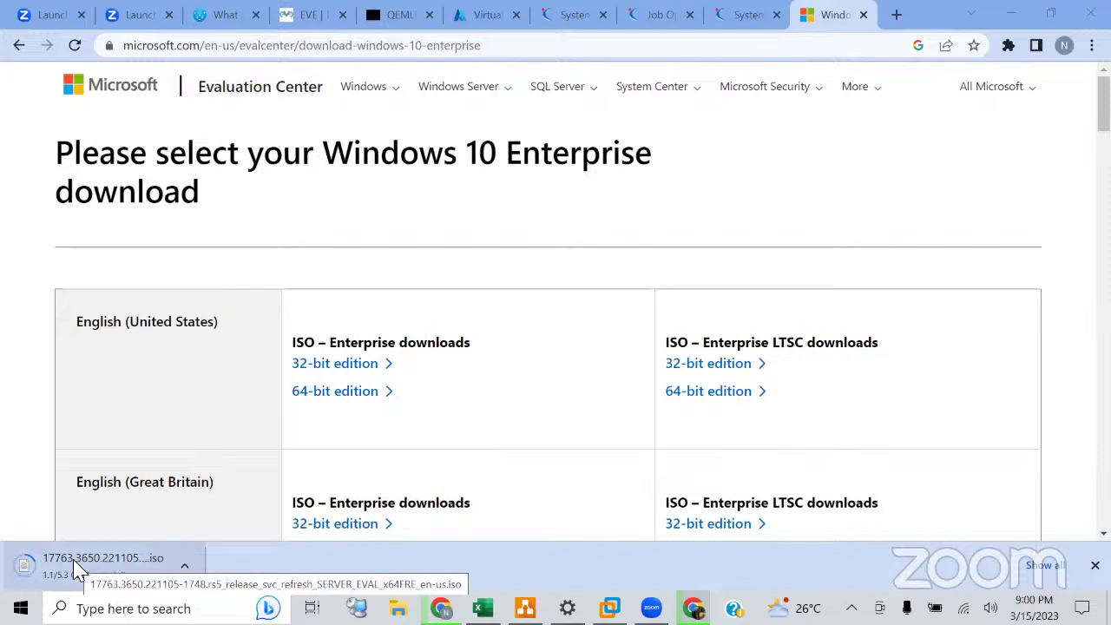
Clear the Windows 10 Enterprise page's web address from the browser's address bar
{"action": "left_click", "coordinate": [829, 44]}
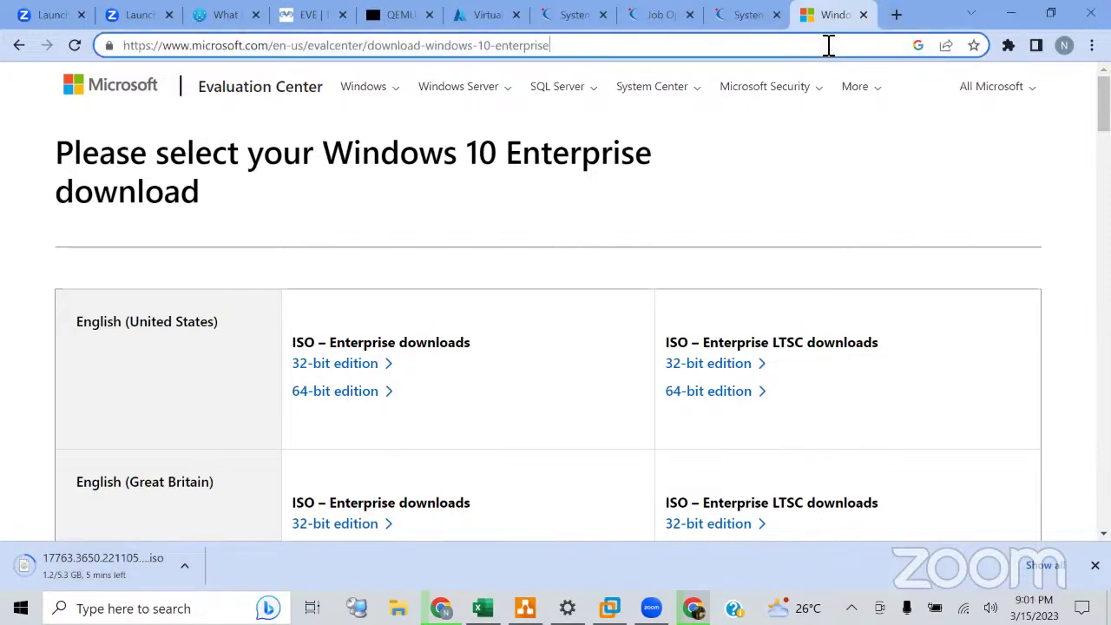
{"action": "key", "text": "BackSpace"}
{"action": "key", "text": "BackSpace"}
{"action": "key", "text": "BackSpace"}
{"action": "key", "text": "BackSpace"}
{"action": "key", "text": "BackSpace"}
{"action": "key", "text": "BackSpace"}
{"action": "key", "text": "BackSpace"}
{"action": "key", "text": "BackSpace"}
{"action": "key", "text": "BackSpace"}
{"action": "key", "text": "BackSpace"}
{"action": "key", "text": "BackSpace"}
{"action": "key", "text": "BackSpace"}
{"action": "key", "text": "BackSpace"}
{"action": "key", "text": "BackSpace"}
{"action": "key", "text": "BackSpace"}
{"action": "key", "text": "BackSpace"}
{"action": "key", "text": "BackSpace"}
{"action": "key", "text": "BackSpace"}
{"action": "key", "text": "BackSpace"}
{"action": "key", "text": "BackSpace"}
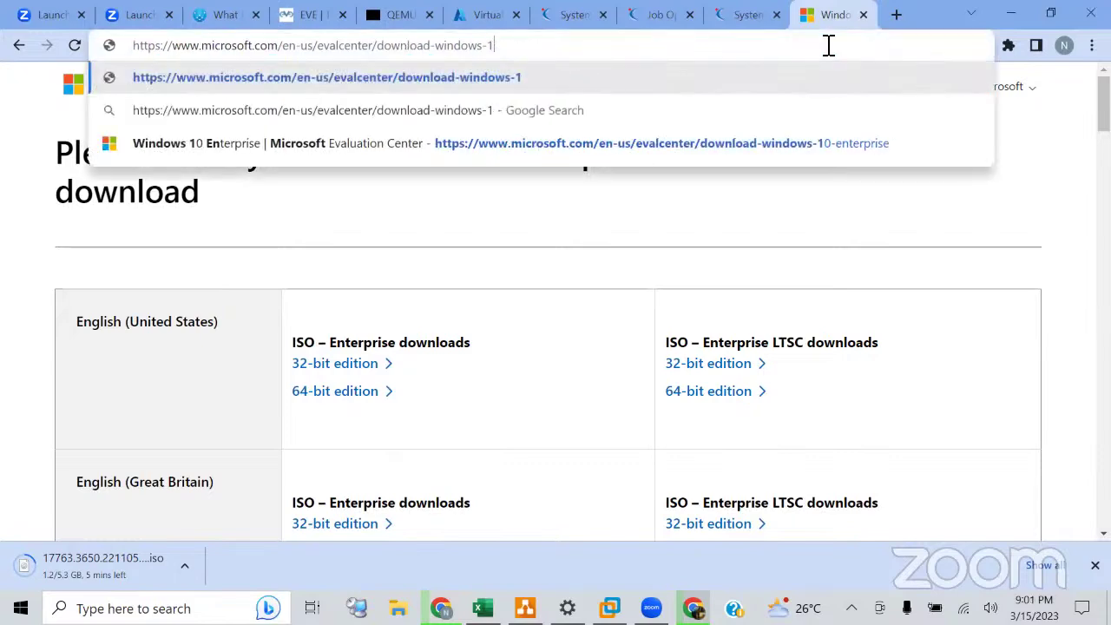
{"action": "key", "text": "BackSpace"}
{"action": "key", "text": "BackSpace"}
{"action": "key", "text": "BackSpace"}
{"action": "key", "text": "BackSpace"}
{"action": "key", "text": "BackSpace"}
{"action": "key", "text": "BackSpace"}
{"action": "key", "text": "BackSpace"}
{"action": "key", "text": "BackSpace"}
{"action": "key", "text": "BackSpace"}
{"action": "key", "text": "BackSpace"}
{"action": "key", "text": "BackSpace"}
{"action": "key", "text": "BackSpace"}
{"action": "key", "text": "BackSpace"}
{"action": "key", "text": "BackSpace"}
{"action": "key", "text": "BackSpace"}
{"action": "key", "text": "BackSpace"}
{"action": "key", "text": "BackSpace"}
{"action": "key", "text": "BackSpace"}
{"action": "key", "text": "BackSpace"}
{"action": "key", "text": "BackSpace"}
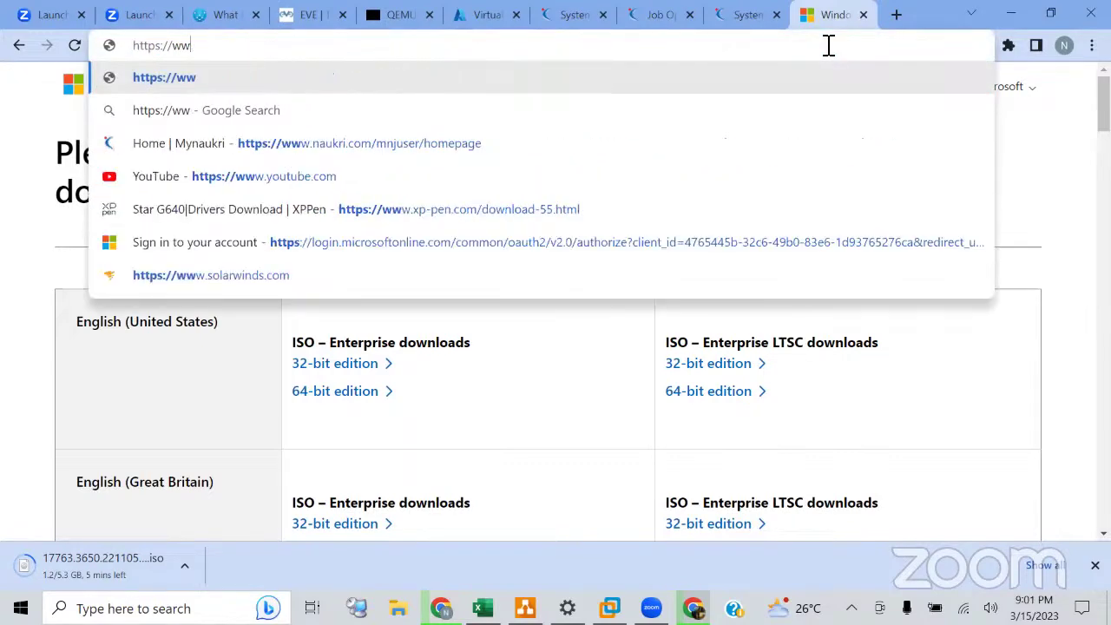
{"action": "key", "text": "BackSpace"}
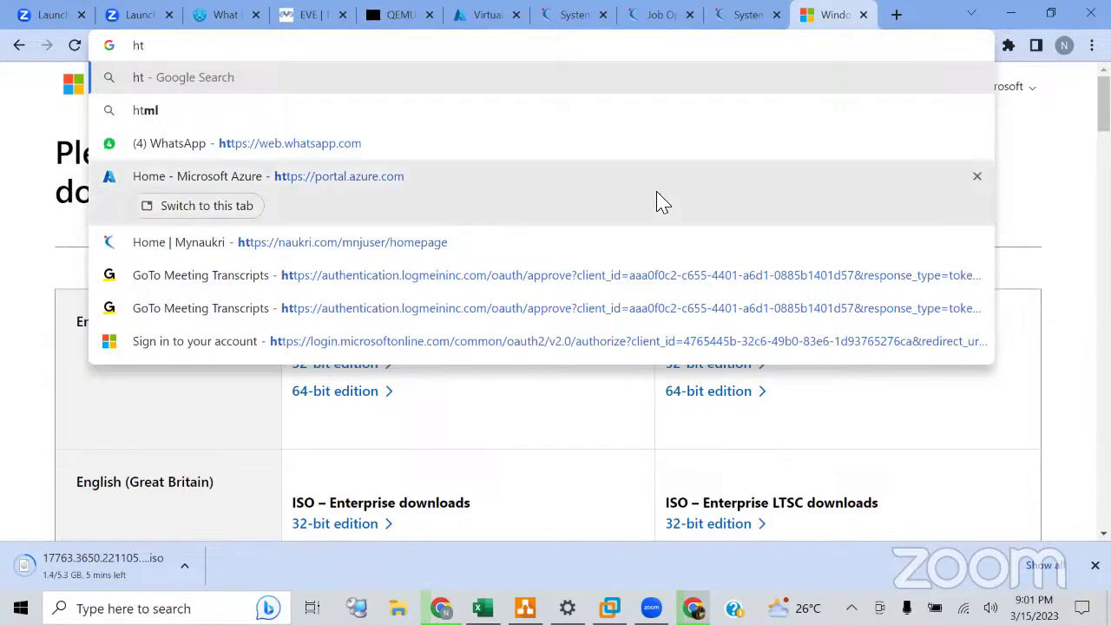
{"action": "key", "text": "BackSpace"}
{"action": "key", "text": "BackSpace"}
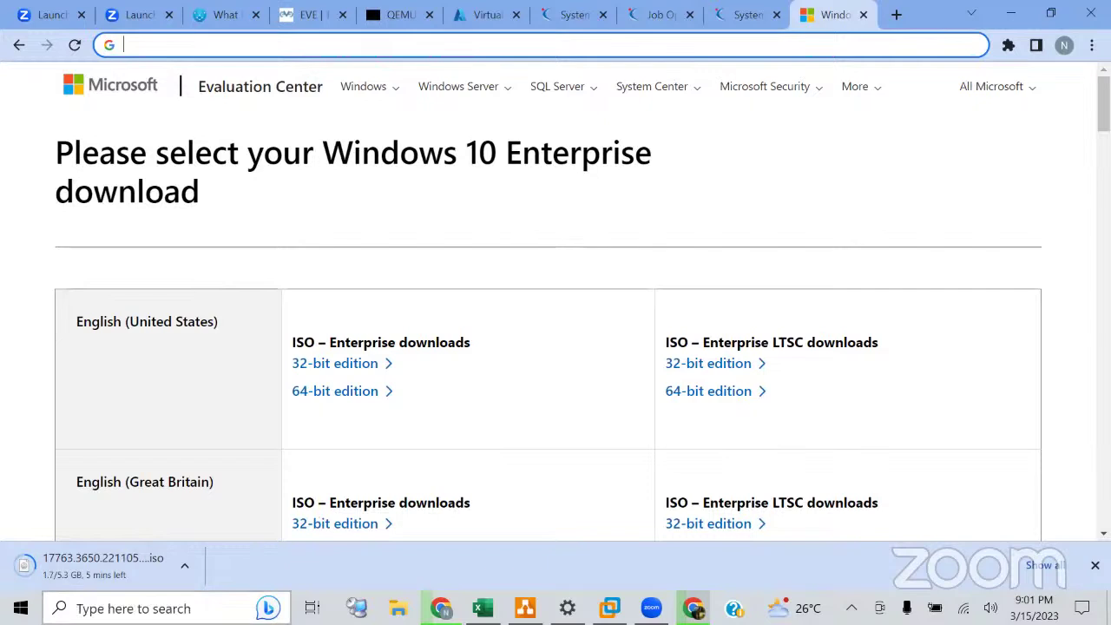
Find and open Hyper-V Manager on this computer to view its console, and close it again
{"action": "left_click", "coordinate": [98, 609]}
{"action": "type", "text": "hyp"}
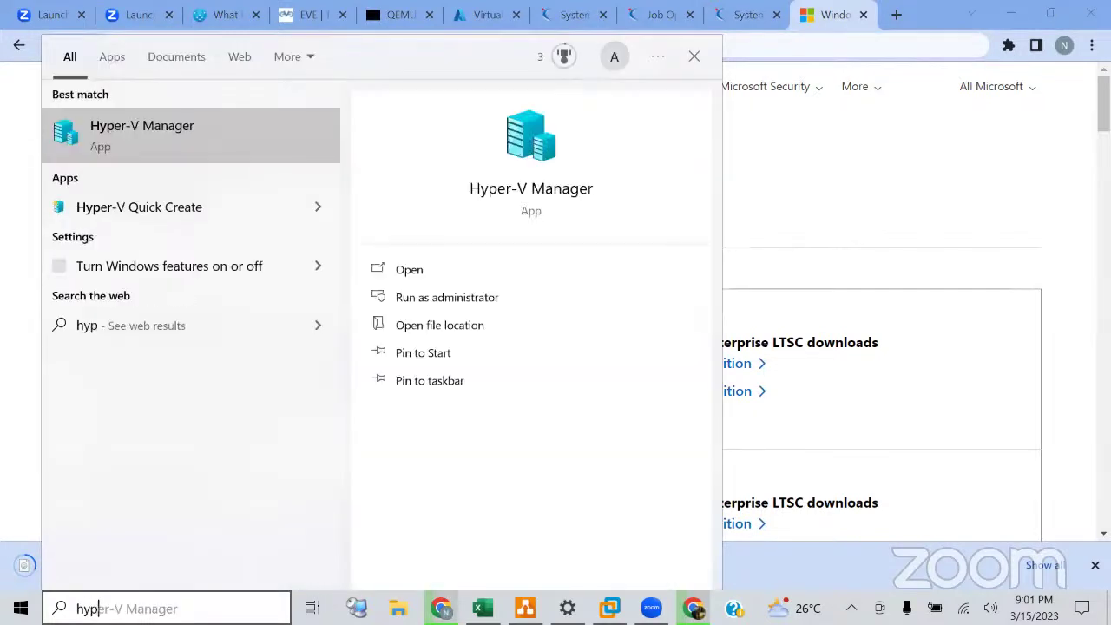
{"action": "left_click", "coordinate": [156, 146]}
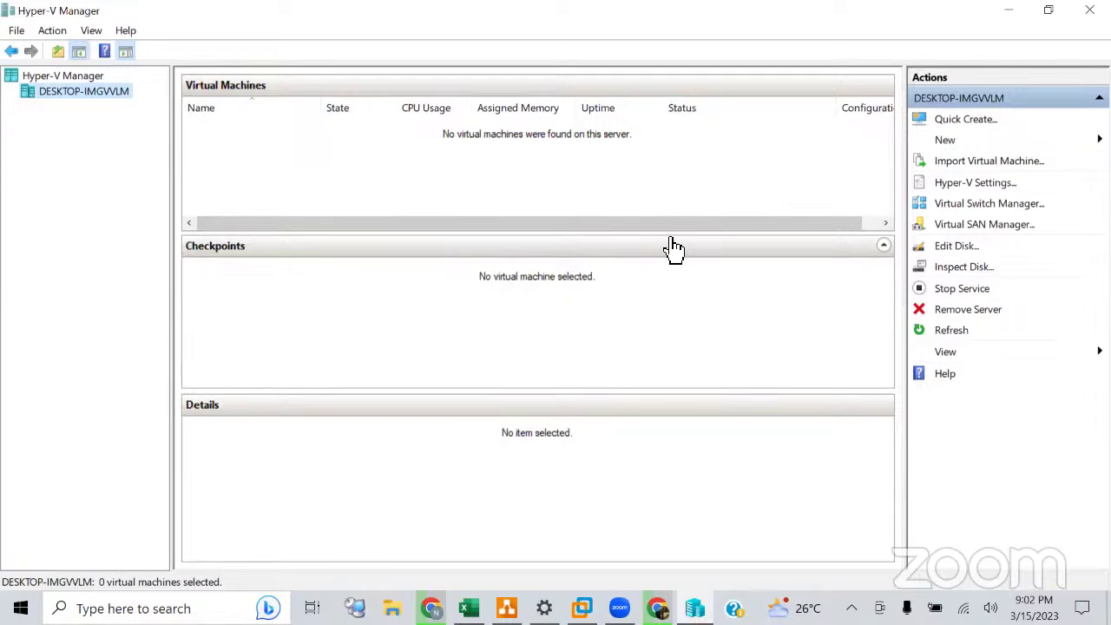
{"action": "left_click", "coordinate": [1090, 9]}
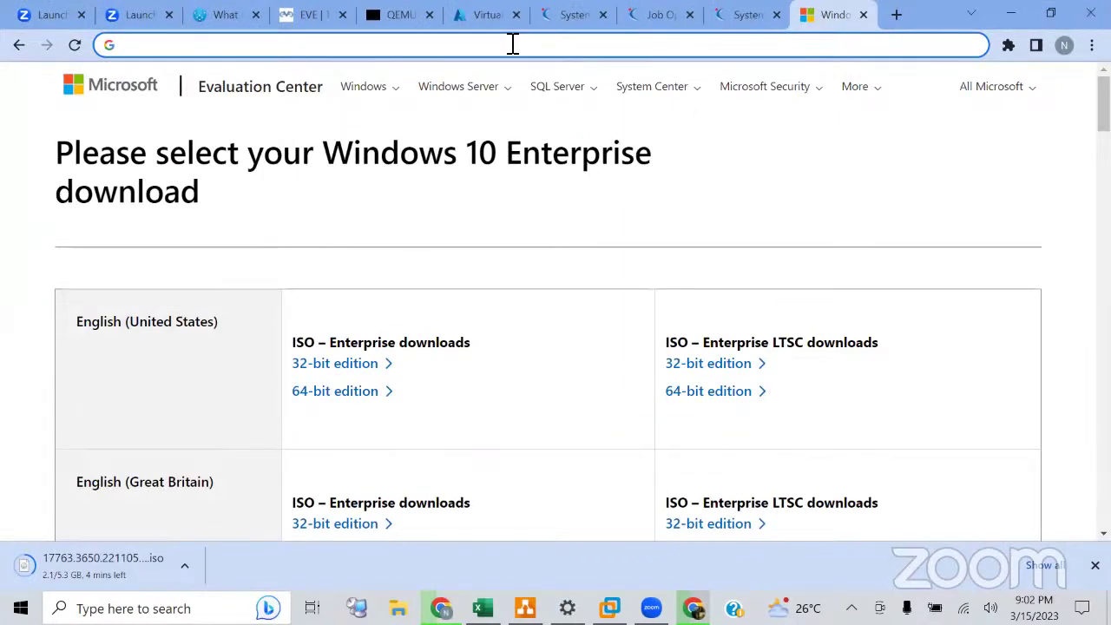
Search the web for "download vmware'" and open the Download VMware Workstation Pro page
{"action": "type", "text": "download "}
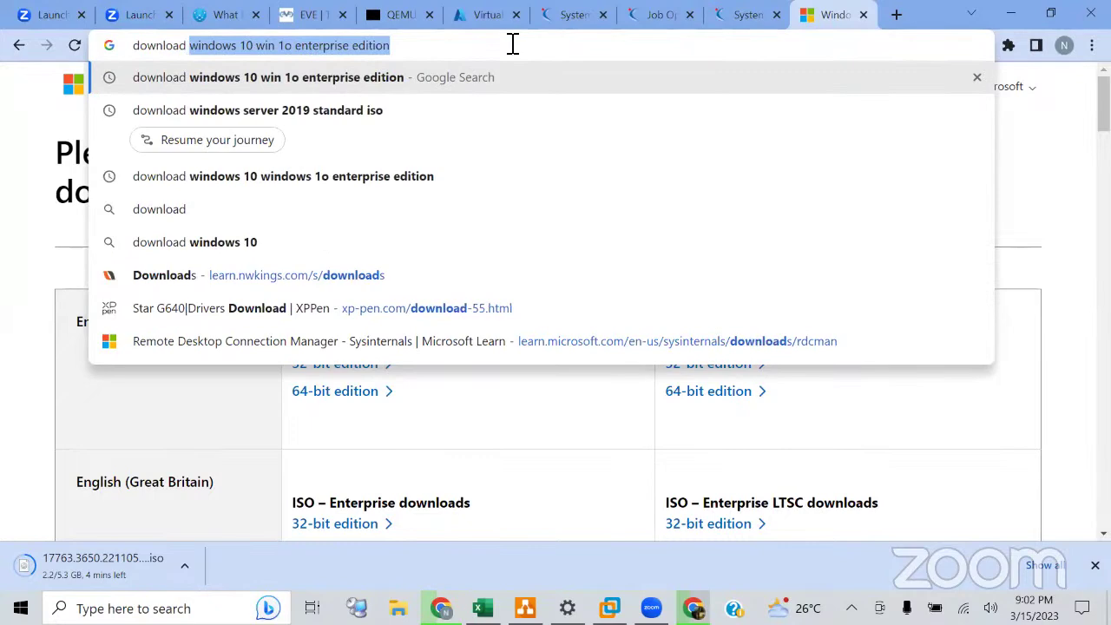
{"action": "type", "text": "vmware'"}
{"action": "key", "text": "Return"}
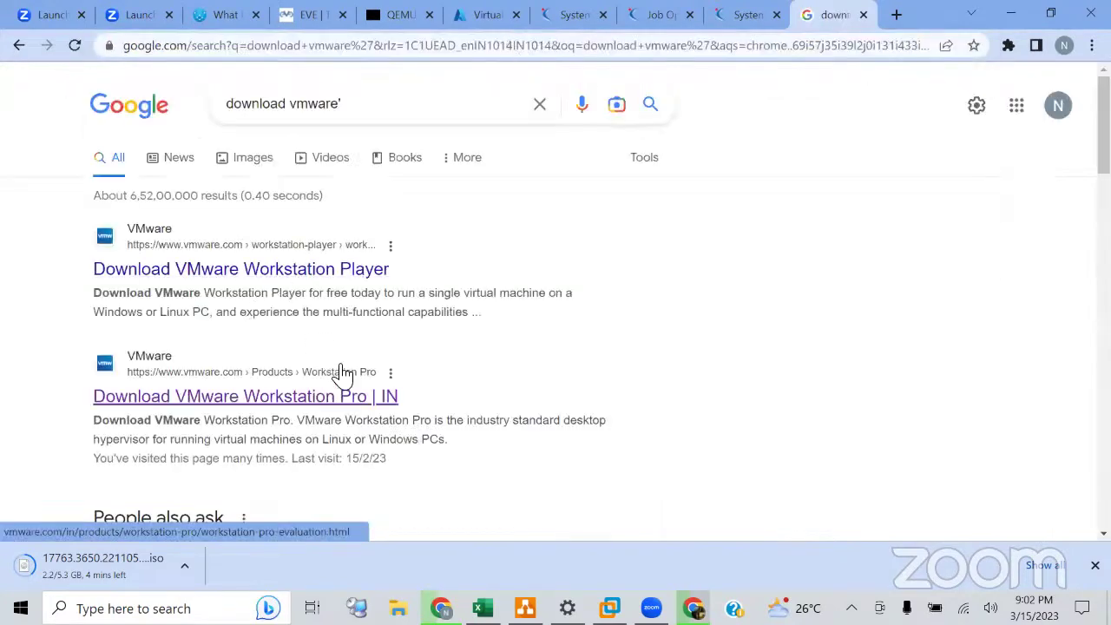
{"action": "left_click", "coordinate": [337, 399]}
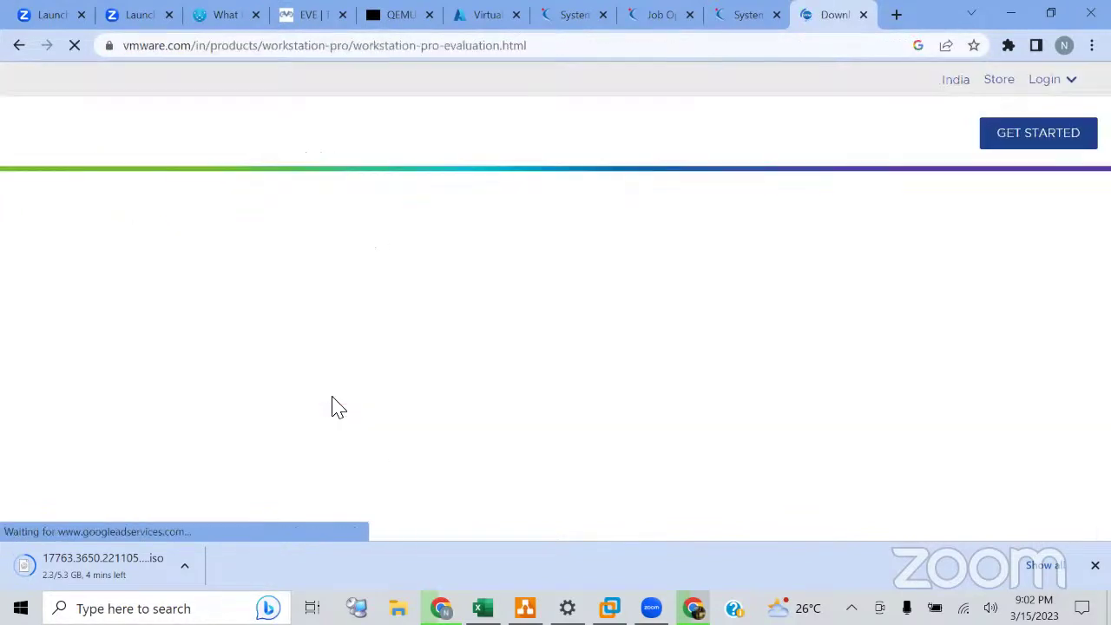
View the Workstation 17 Pro for Windows download option, select the page's address, and minimize the browser
{"action": "scroll", "coordinate": [518, 321], "scroll_direction": "down", "scroll_amount": 6}
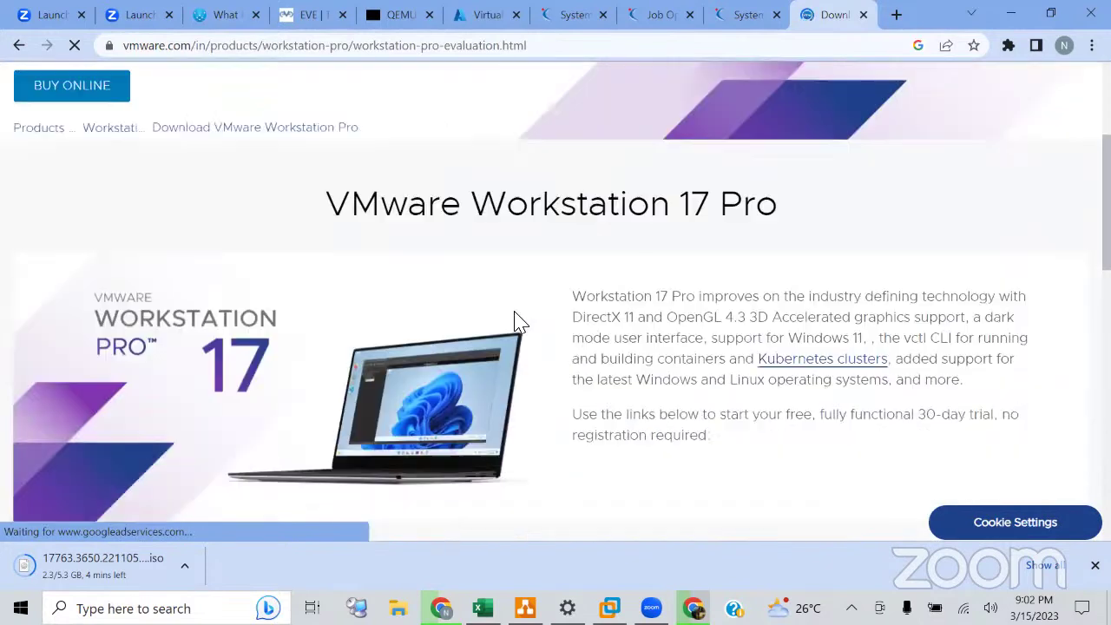
{"action": "scroll", "coordinate": [518, 321], "scroll_direction": "down", "scroll_amount": 1}
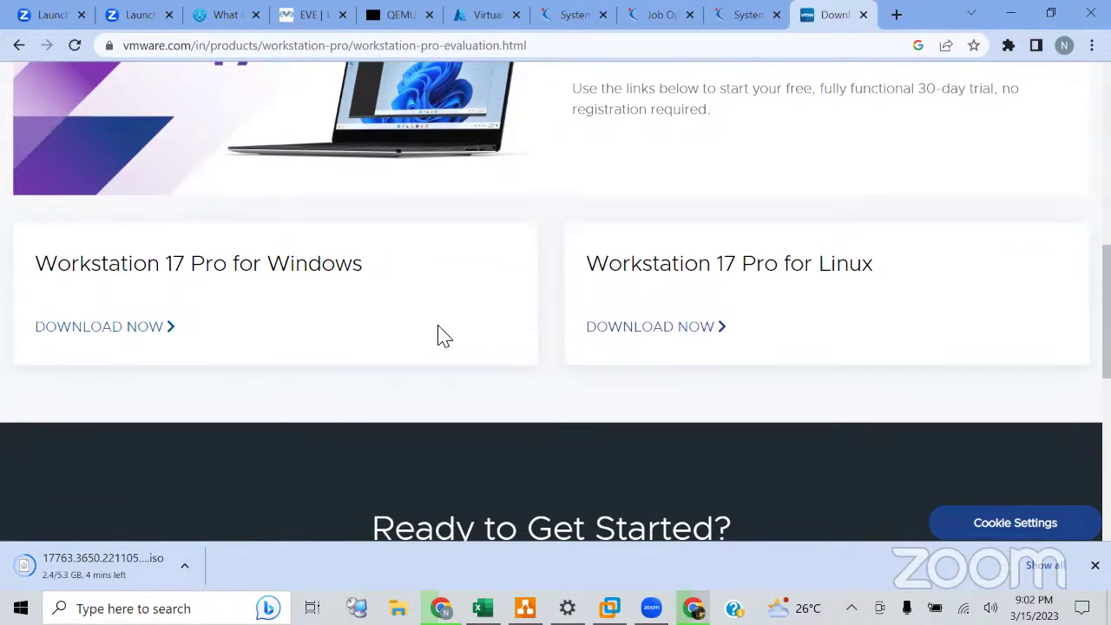
{"action": "scroll", "coordinate": [443, 336], "scroll_direction": "up", "scroll_amount": 1}
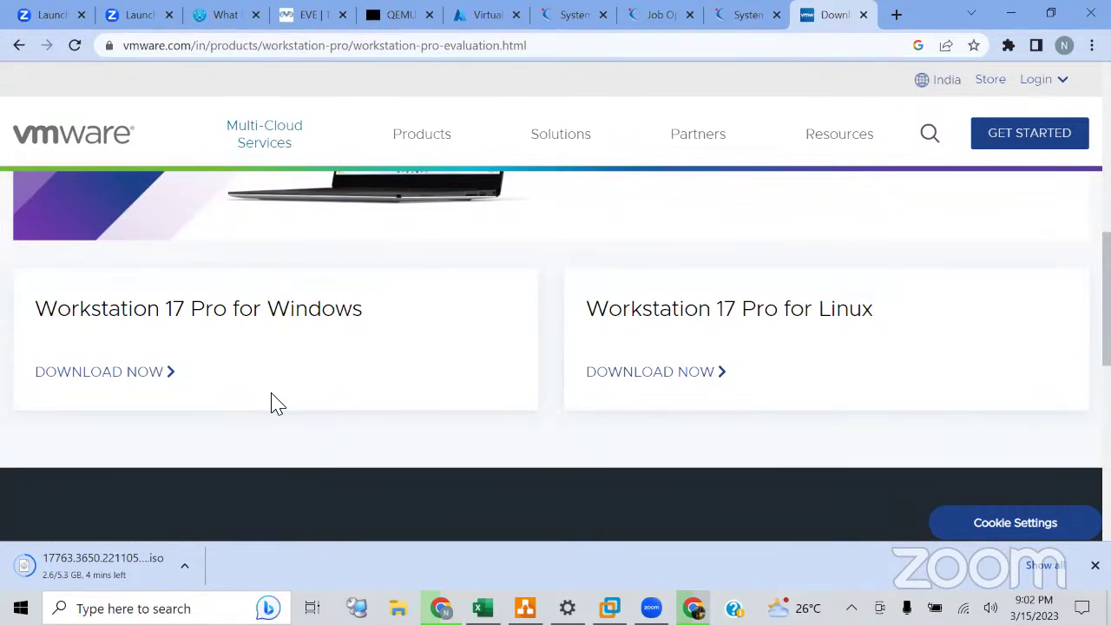
{"action": "left_click", "coordinate": [546, 50]}
{"action": "key", "text": "ctrl+l"}
{"action": "left_click", "coordinate": [1013, 14]}
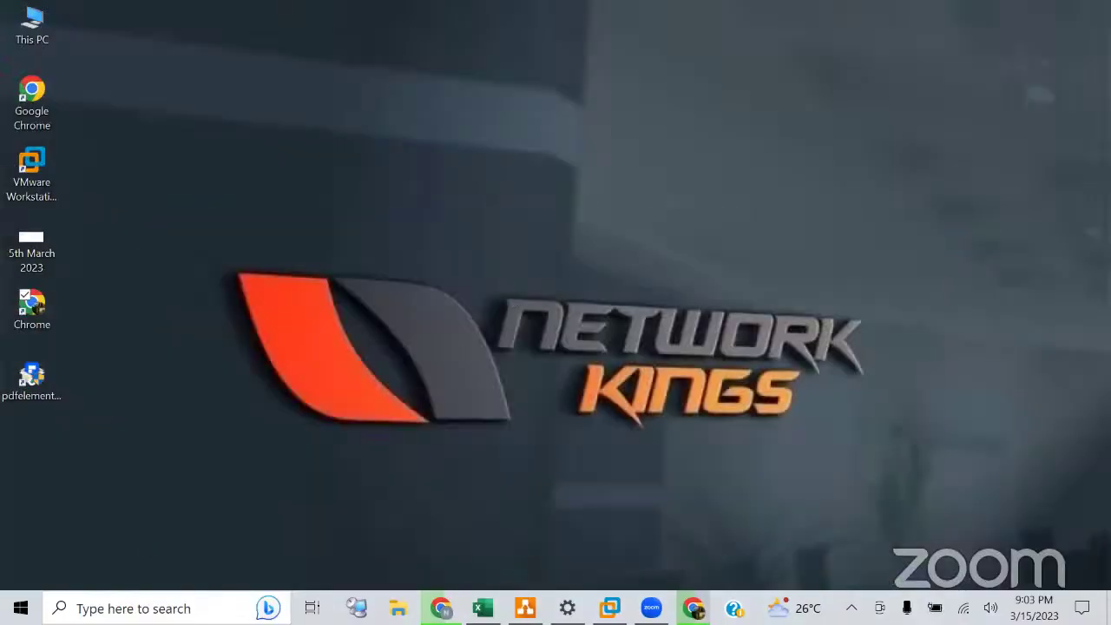
Switch to VMware Workstation and start a new custom (advanced) virtual machine with Workstation 17.x hardware compatibility
{"action": "key", "text": "alt+Tab"}
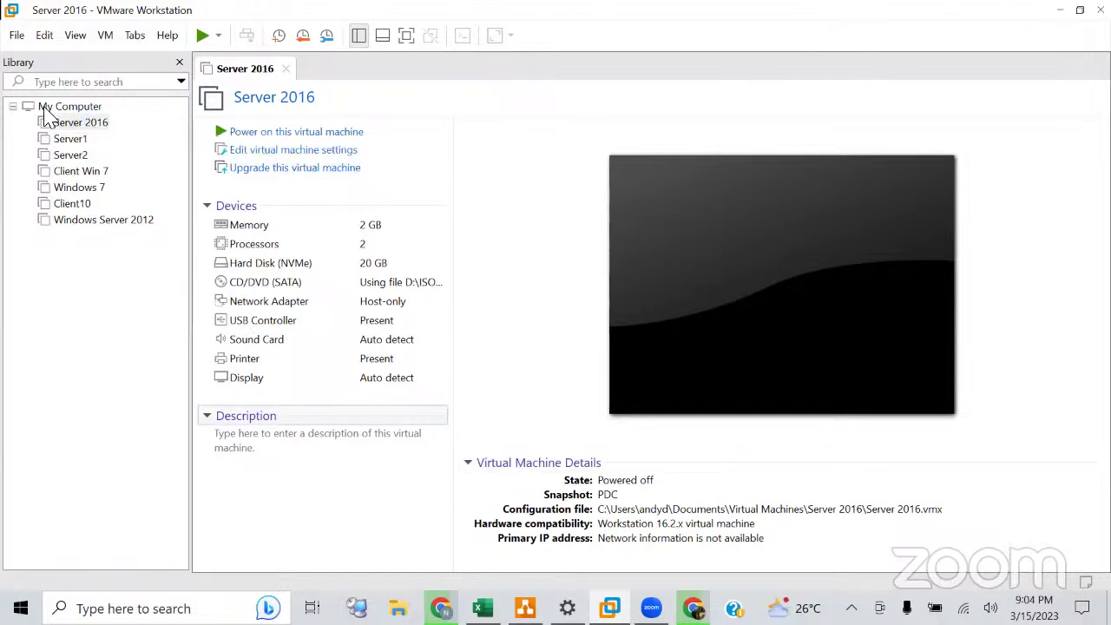
{"action": "left_click", "coordinate": [17, 36]}
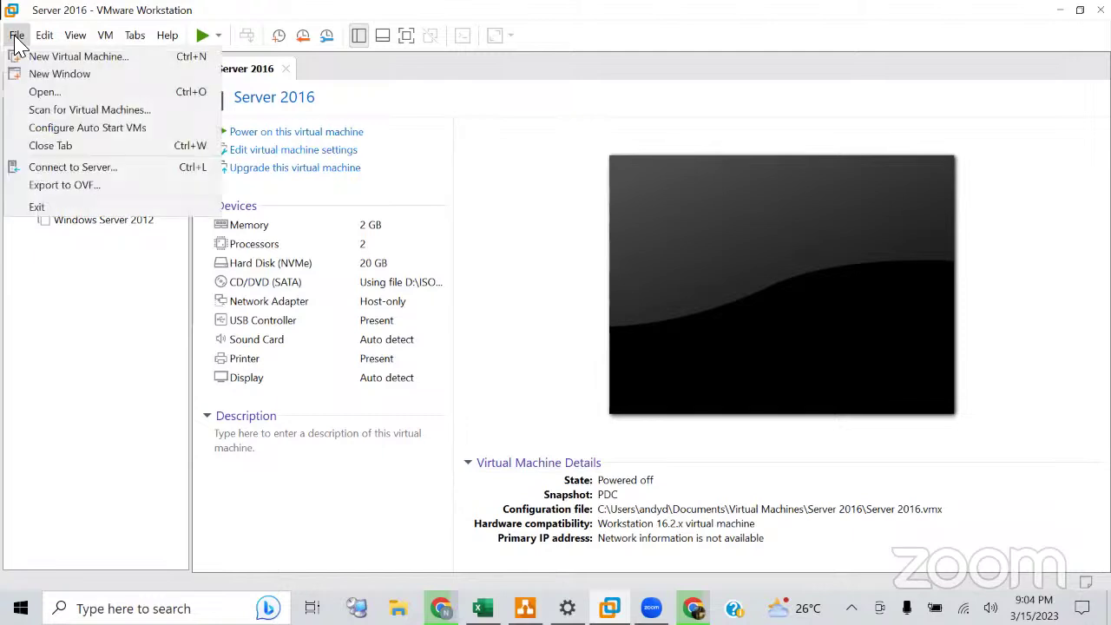
{"action": "left_click", "coordinate": [67, 54]}
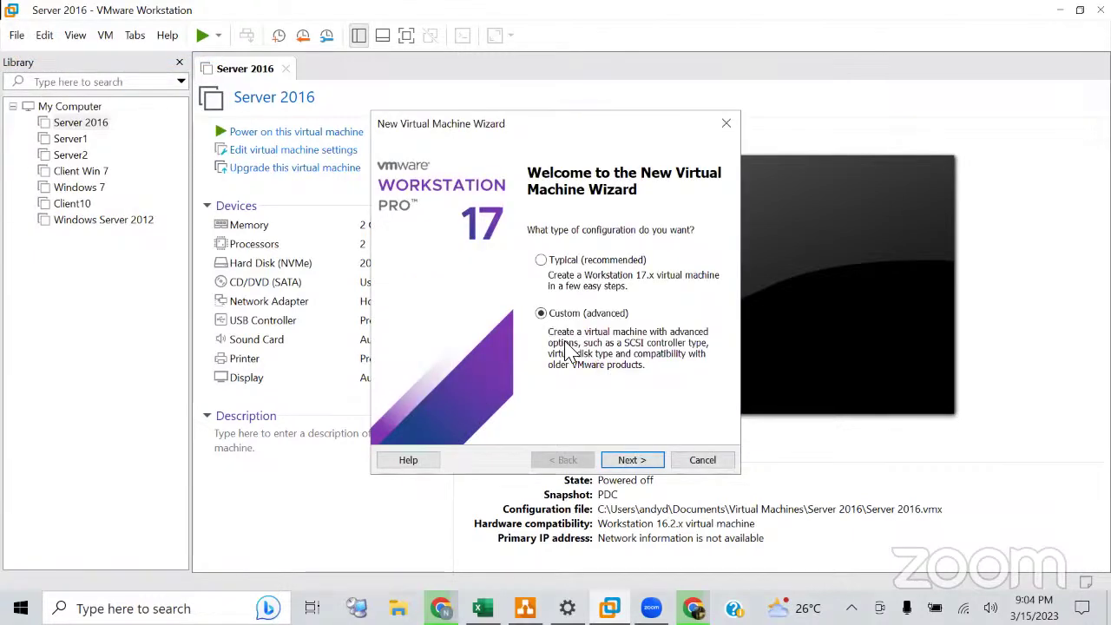
{"action": "left_click", "coordinate": [636, 461]}
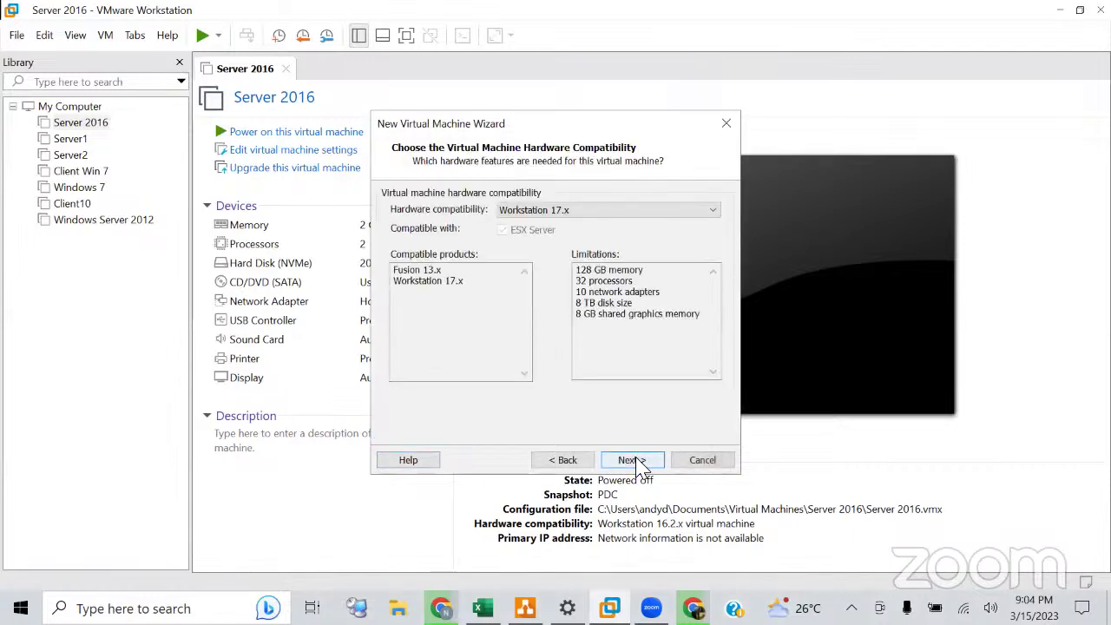
{"action": "left_click", "coordinate": [636, 461]}
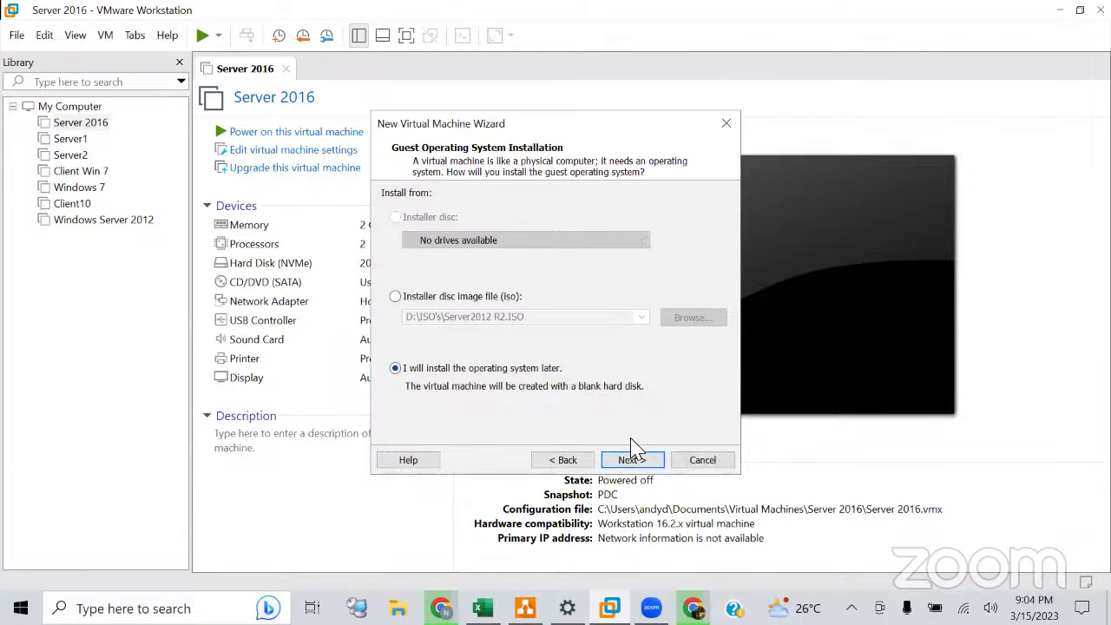
Choose to install the operating system later, with Microsoft Windows and Windows Server 2019 as the guest system
{"action": "left_click", "coordinate": [633, 460]}
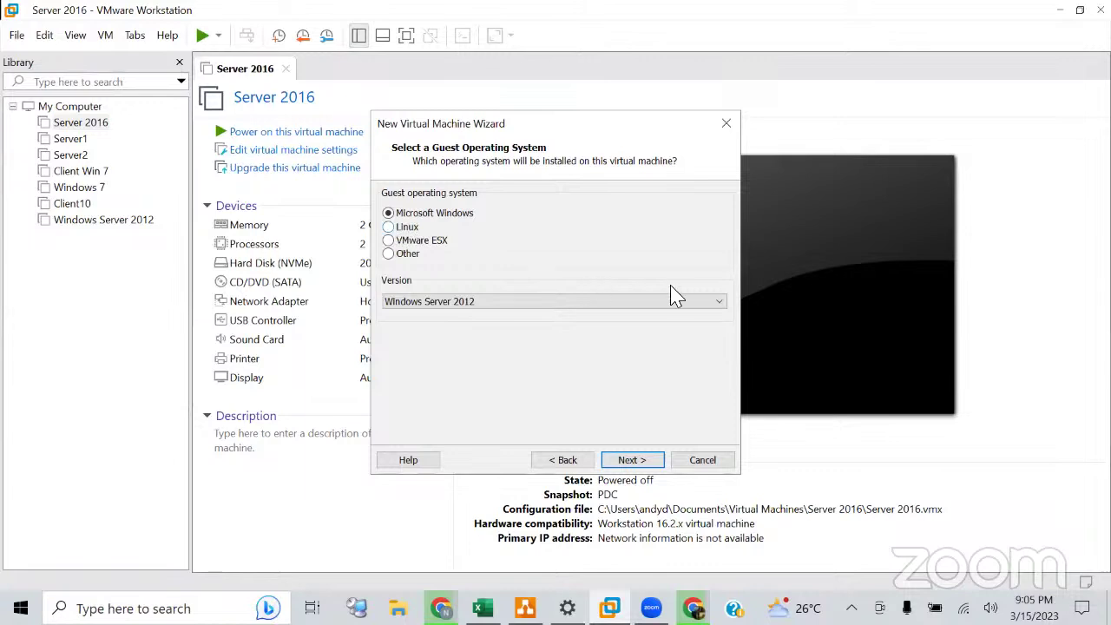
{"action": "left_click", "coordinate": [631, 303]}
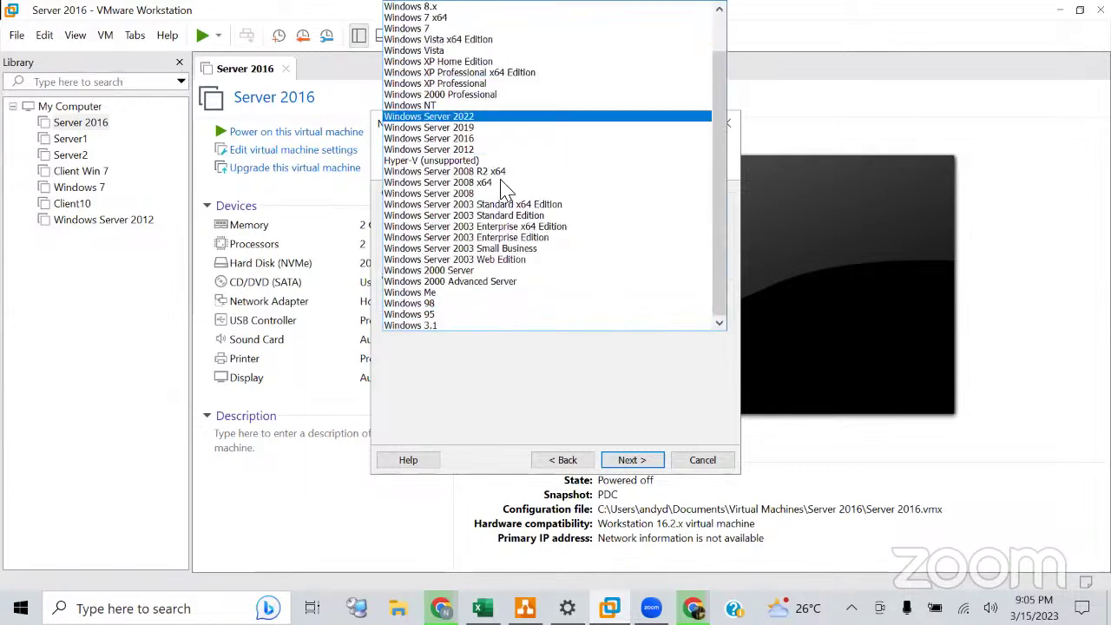
{"action": "left_click", "coordinate": [500, 129]}
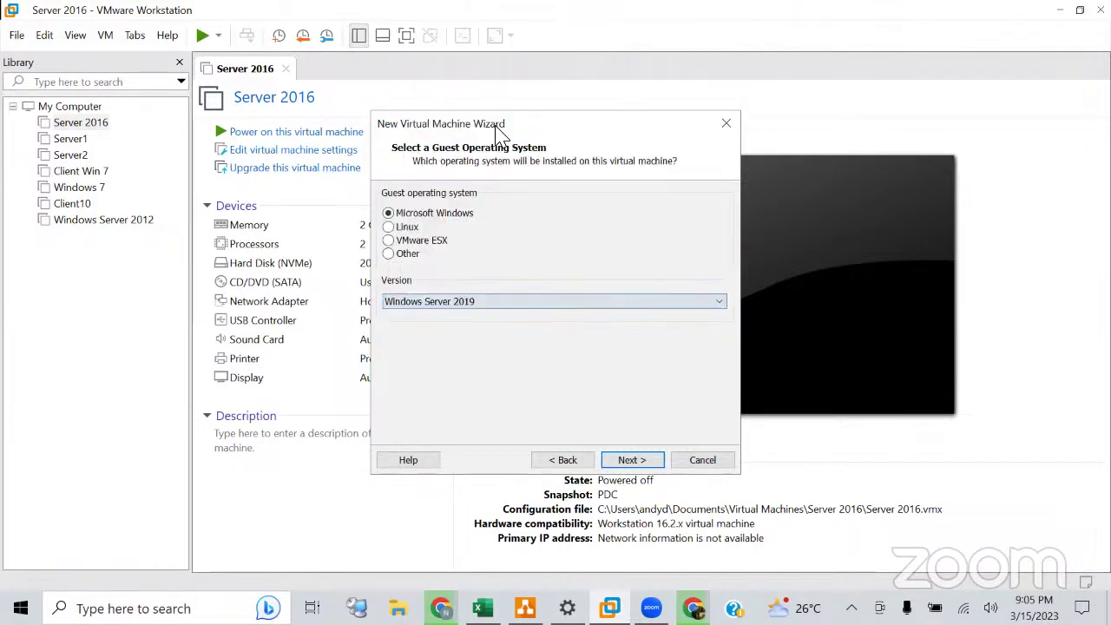
{"action": "left_click", "coordinate": [638, 462]}
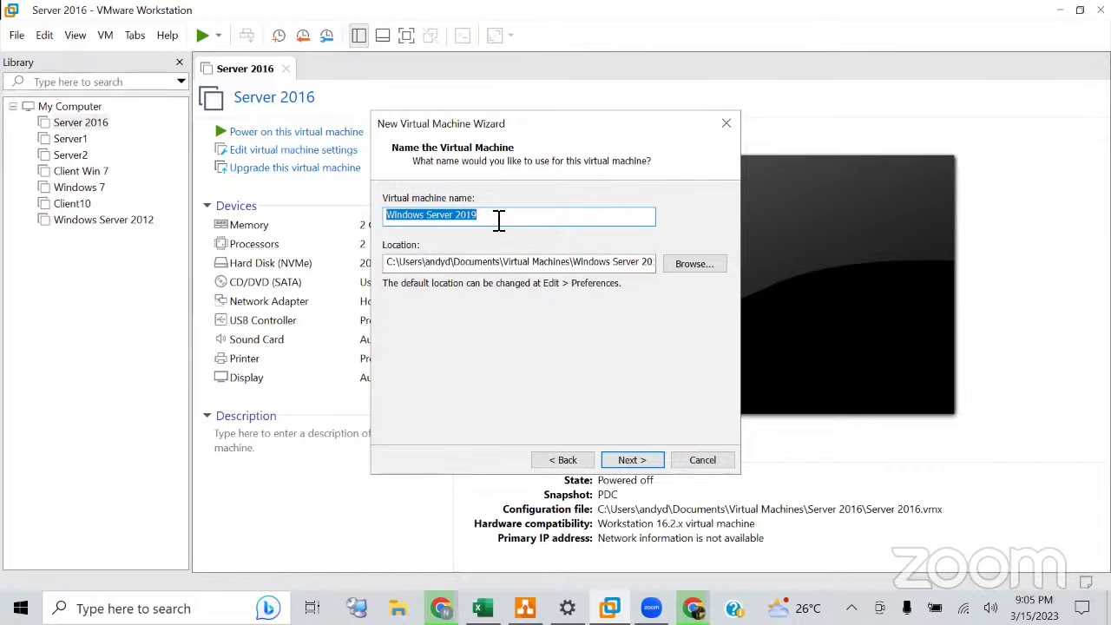
Shorten the new virtual machine's name to Server 2019
{"action": "key", "text": "Home"}
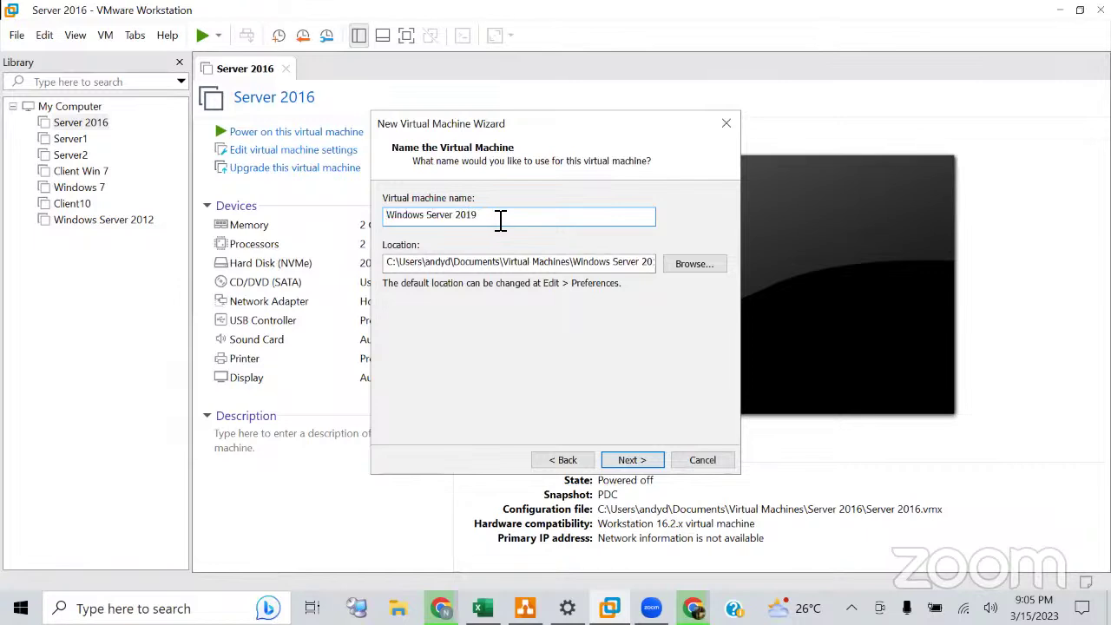
{"action": "key", "text": "Right"}
{"action": "key", "text": "BackSpace"}
{"action": "key", "text": "BackSpace"}
{"action": "key", "text": "BackSpace"}
{"action": "key", "text": "BackSpace"}
{"action": "key", "text": "BackSpace"}
{"action": "key", "text": "BackSpace"}
{"action": "key", "text": "BackSpace"}
{"action": "key", "text": "Delete"}
{"action": "key", "text": "End"}
{"action": "key", "text": "BackSpace"}
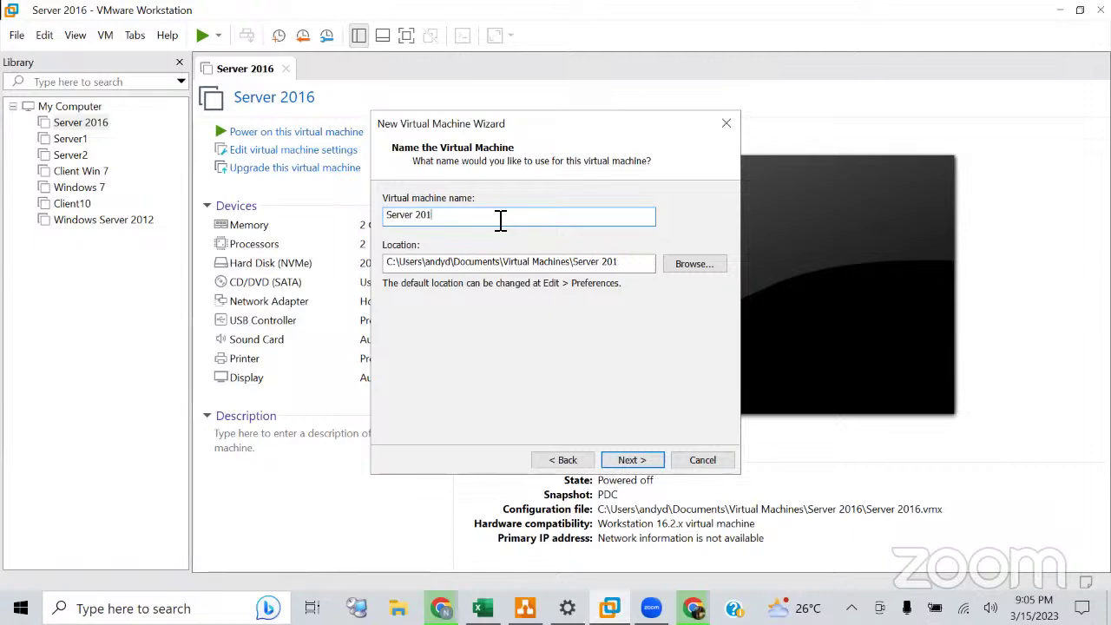
{"action": "type", "text": "9"}
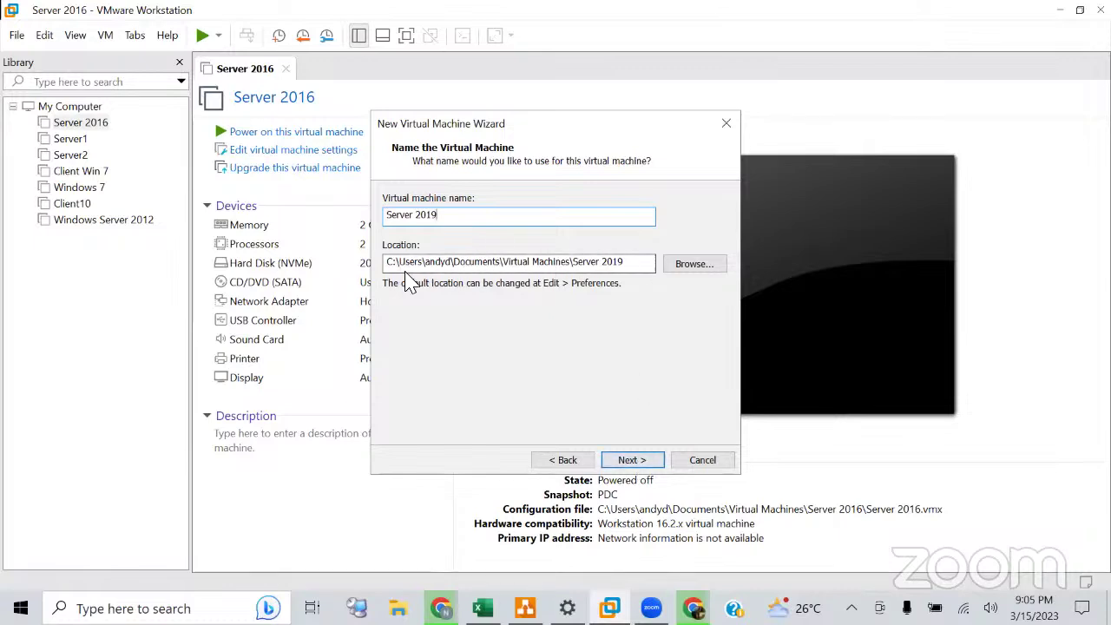
Accept the name and location, keeping UEFI firmware without Secure Boot, 2 processors with 1 core each, and 2048 MB of memory
{"action": "left_click", "coordinate": [646, 460]}
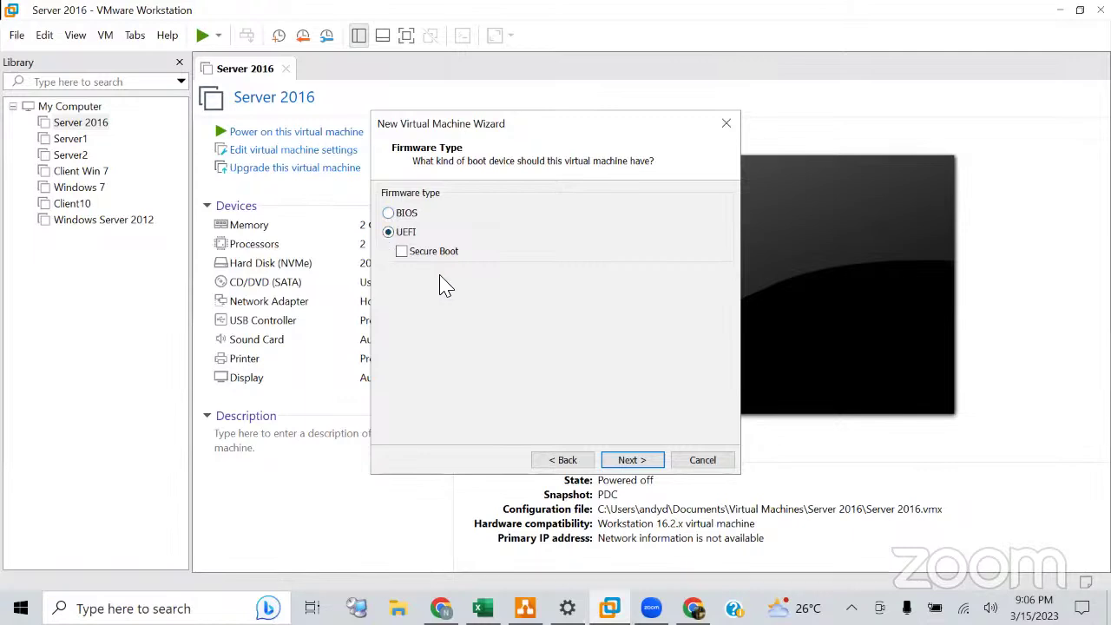
{"action": "left_click", "coordinate": [630, 461]}
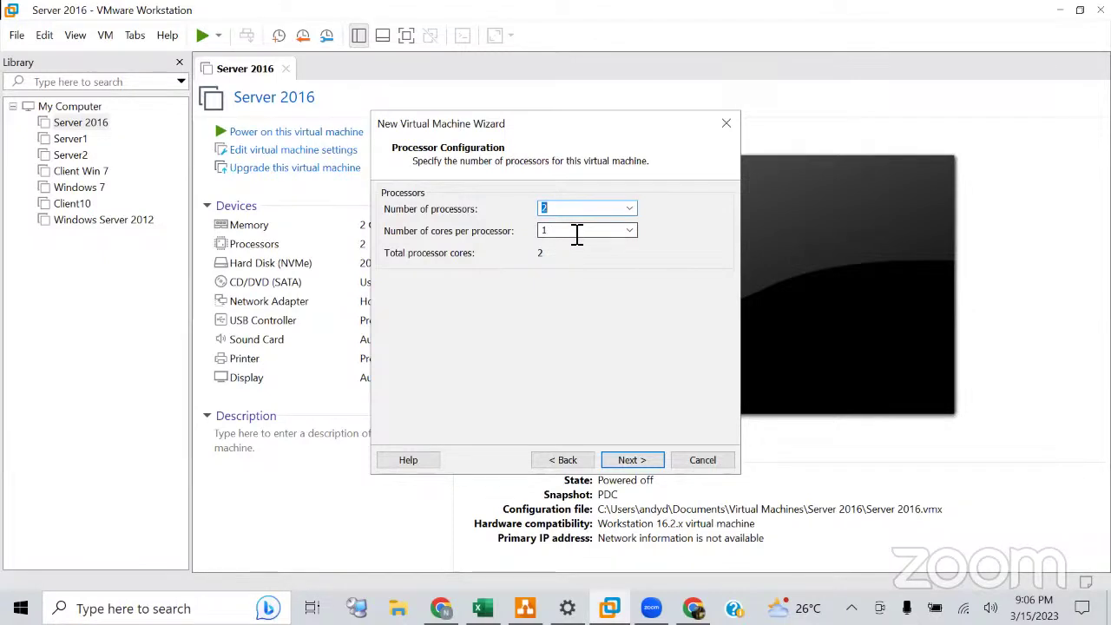
{"action": "left_click", "coordinate": [634, 460]}
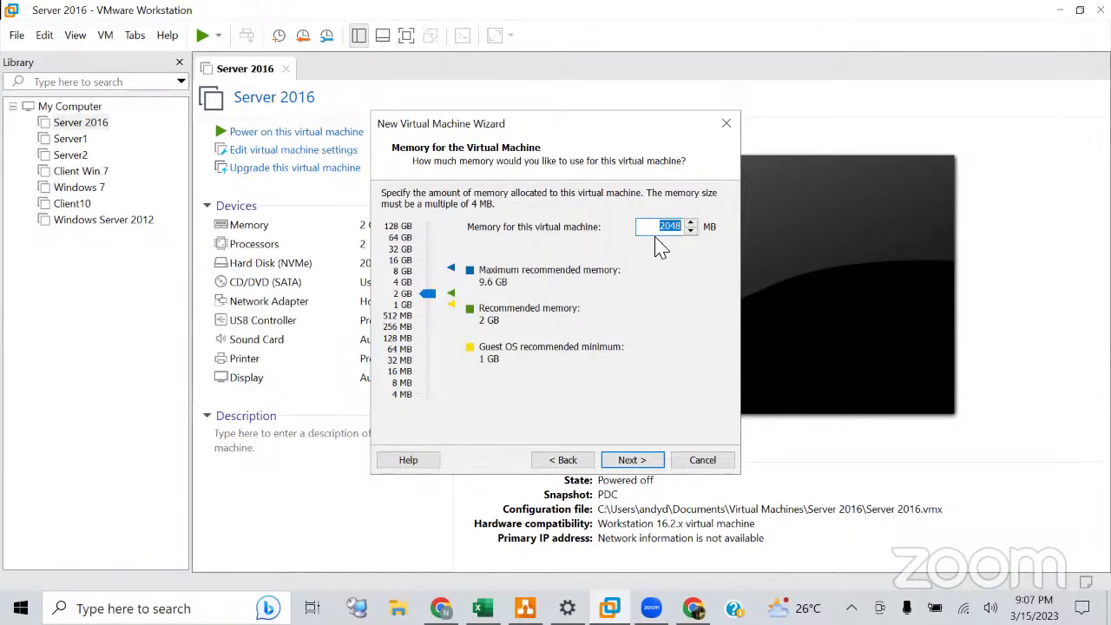
{"action": "left_click", "coordinate": [650, 463]}
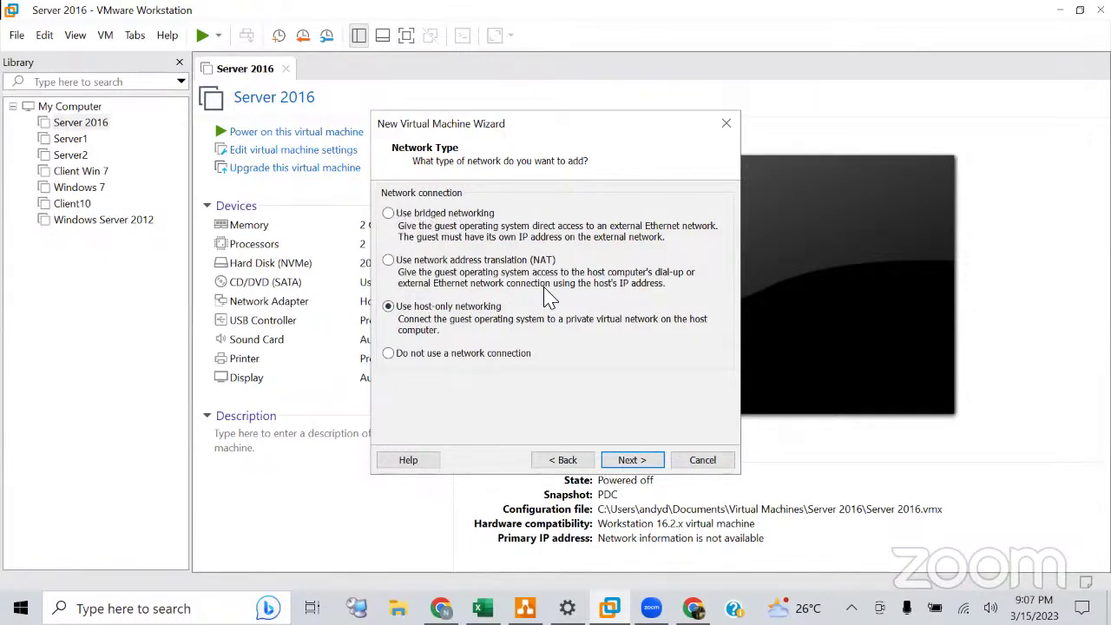
Keep host-only networking and the LSI Logic SAS controller, with NVMe as the virtual disk type
{"action": "left_click", "coordinate": [637, 465]}
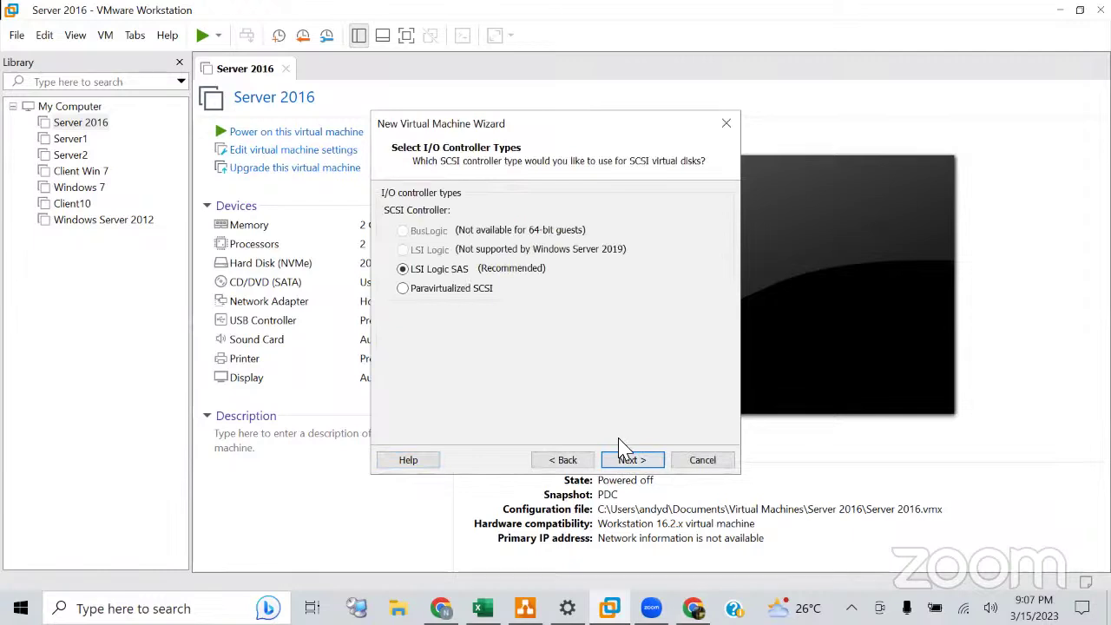
{"action": "left_click", "coordinate": [628, 463]}
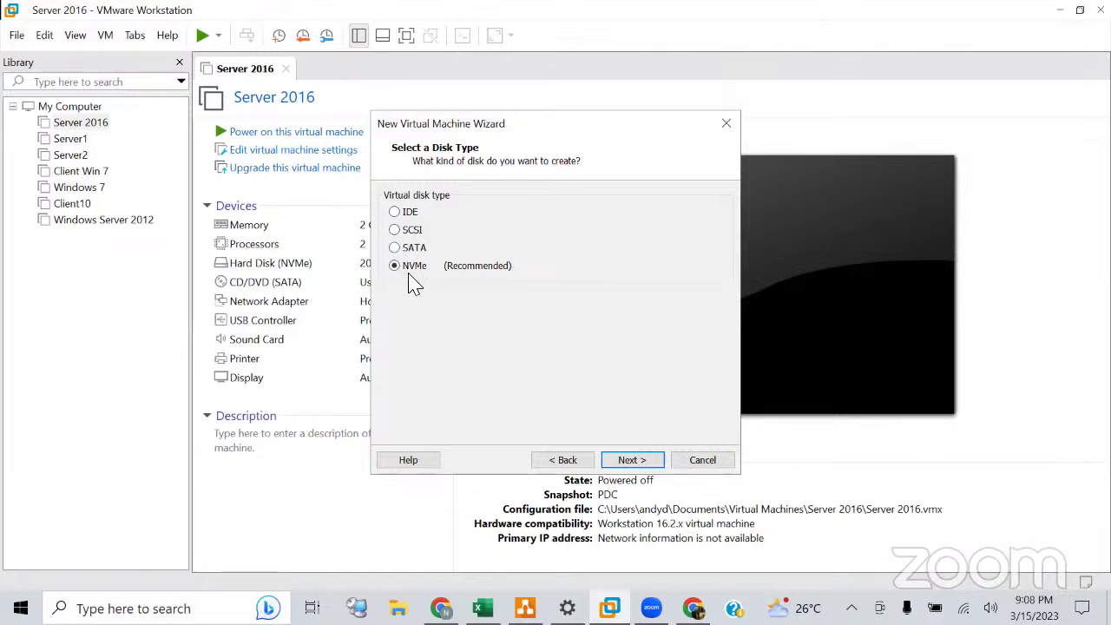
{"action": "left_click", "coordinate": [635, 463]}
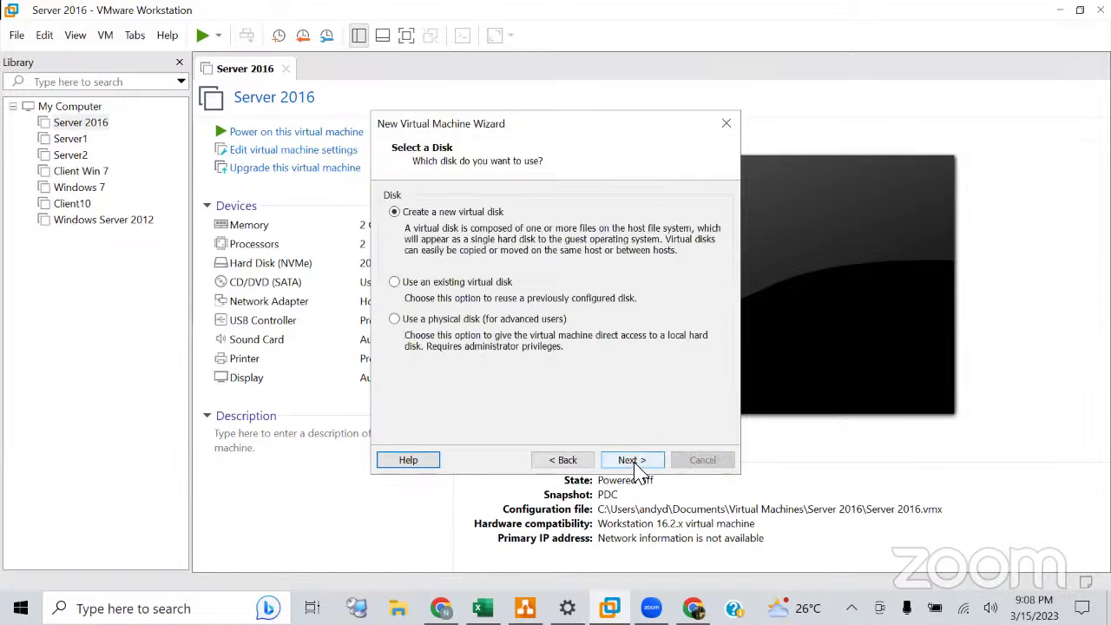
{"action": "left_click", "coordinate": [567, 460]}
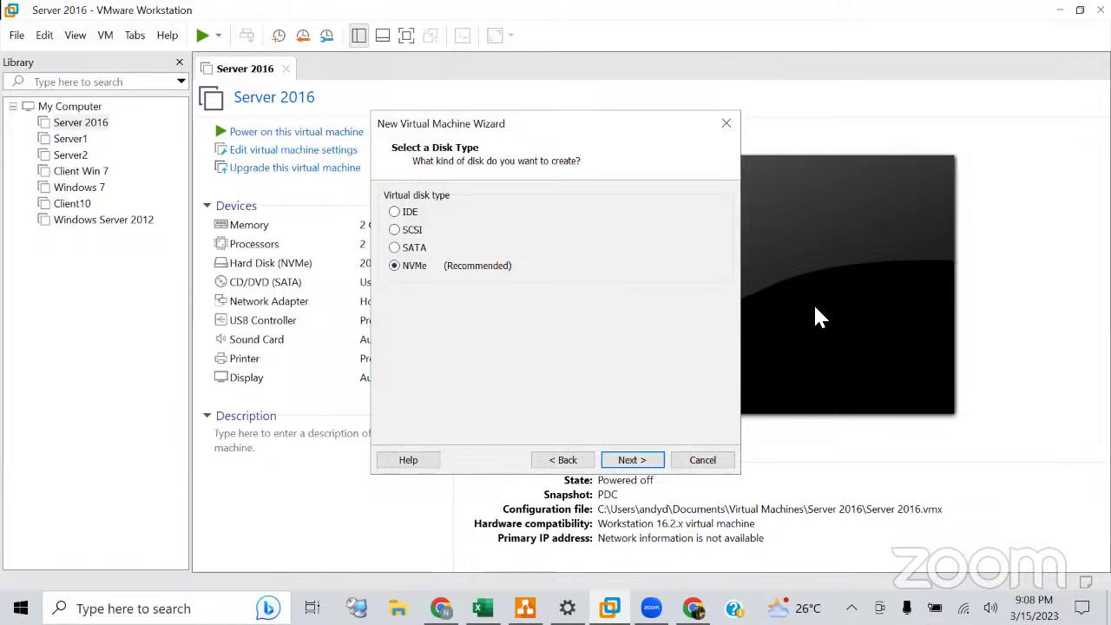
{"action": "left_click", "coordinate": [643, 463]}
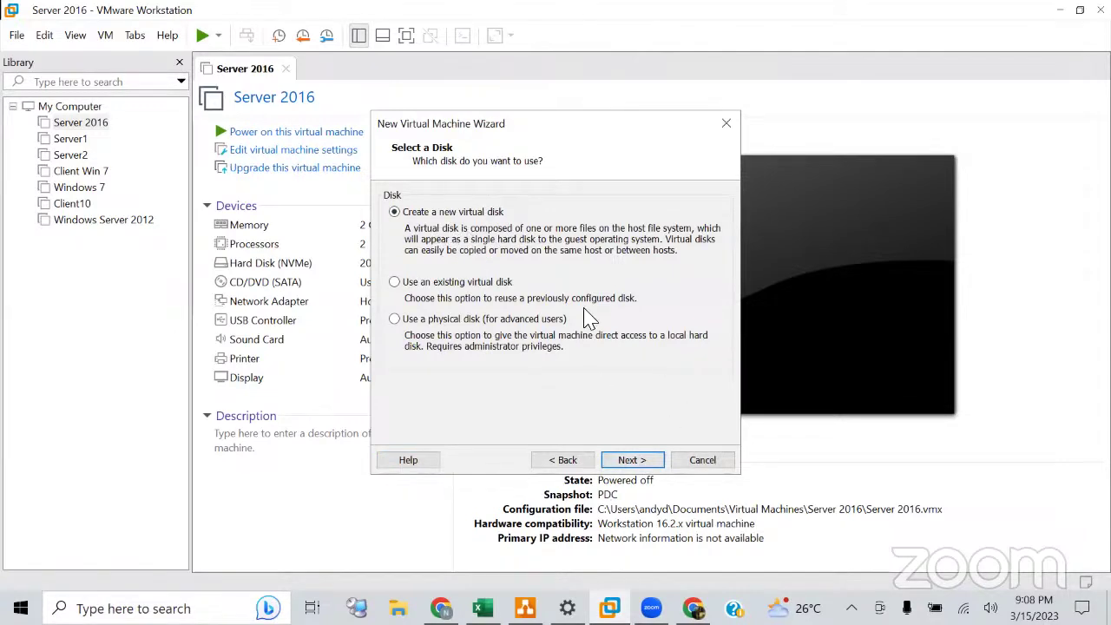
Create a new 20 GB virtual disk stored as a single file and finish creating the virtual machine
{"action": "left_click", "coordinate": [638, 460]}
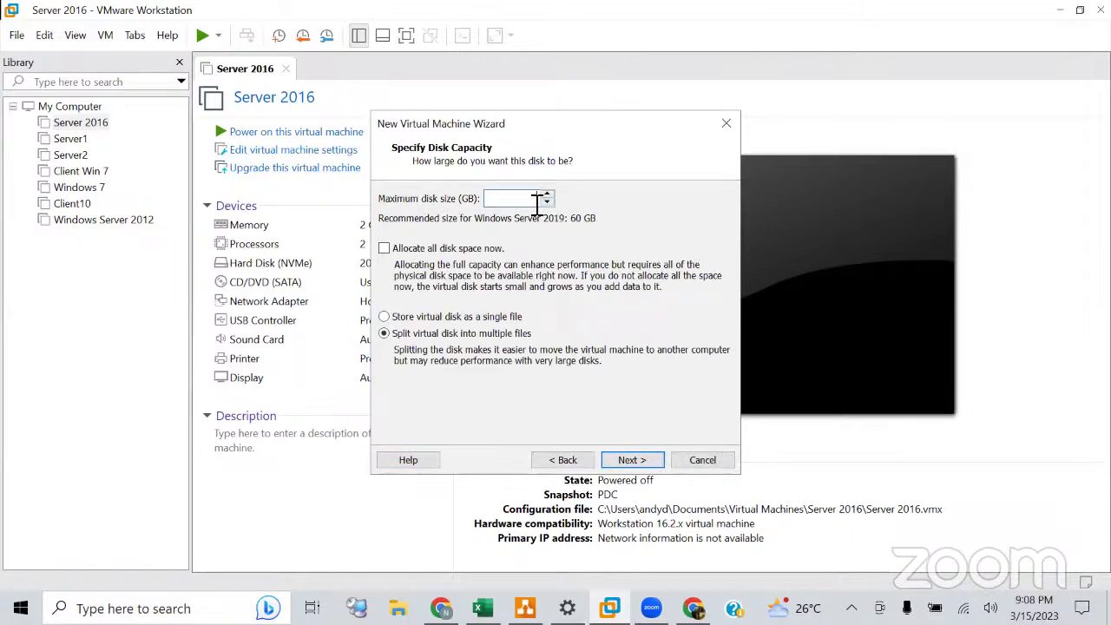
{"action": "type", "text": "20"}
{"action": "left_click", "coordinate": [490, 319]}
{"action": "left_click", "coordinate": [632, 462]}
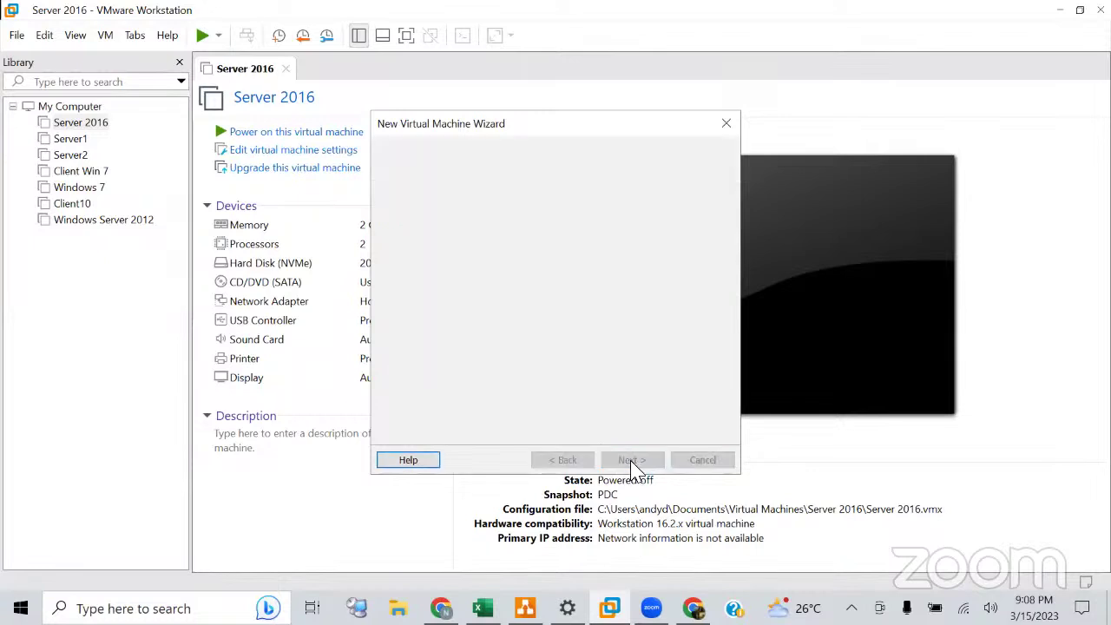
{"action": "left_click", "coordinate": [632, 462]}
{"action": "left_click", "coordinate": [632, 462]}
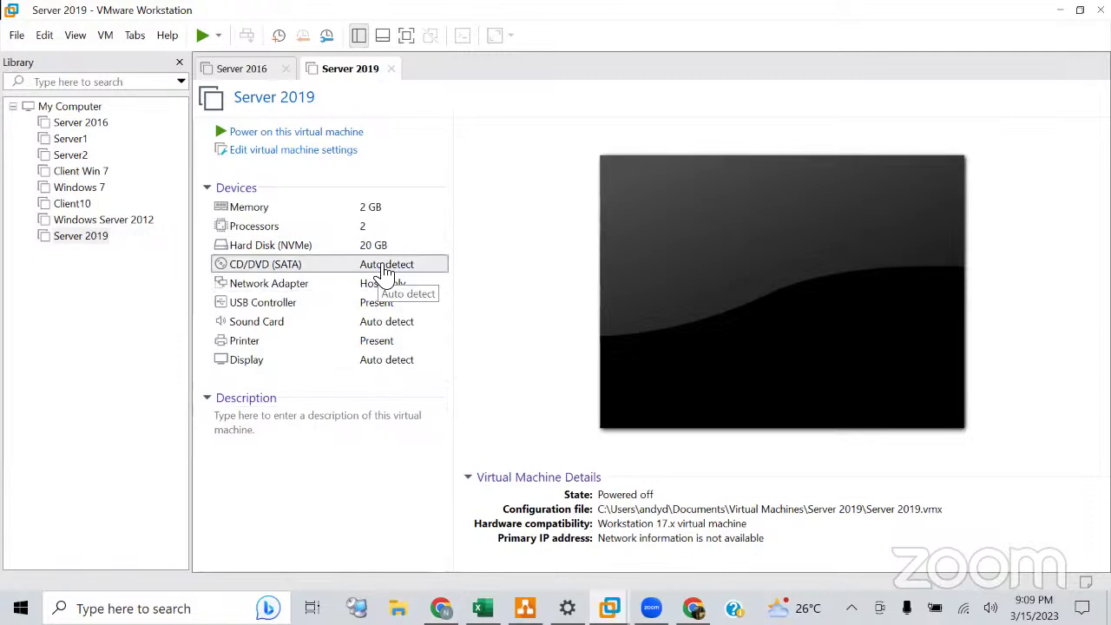
Set the Server 2019 machine's CD/DVD drive to use the 17763.3650.221105-1748 server evaluation ISO from the Downloads folder
{"action": "double_click", "coordinate": [417, 292]}
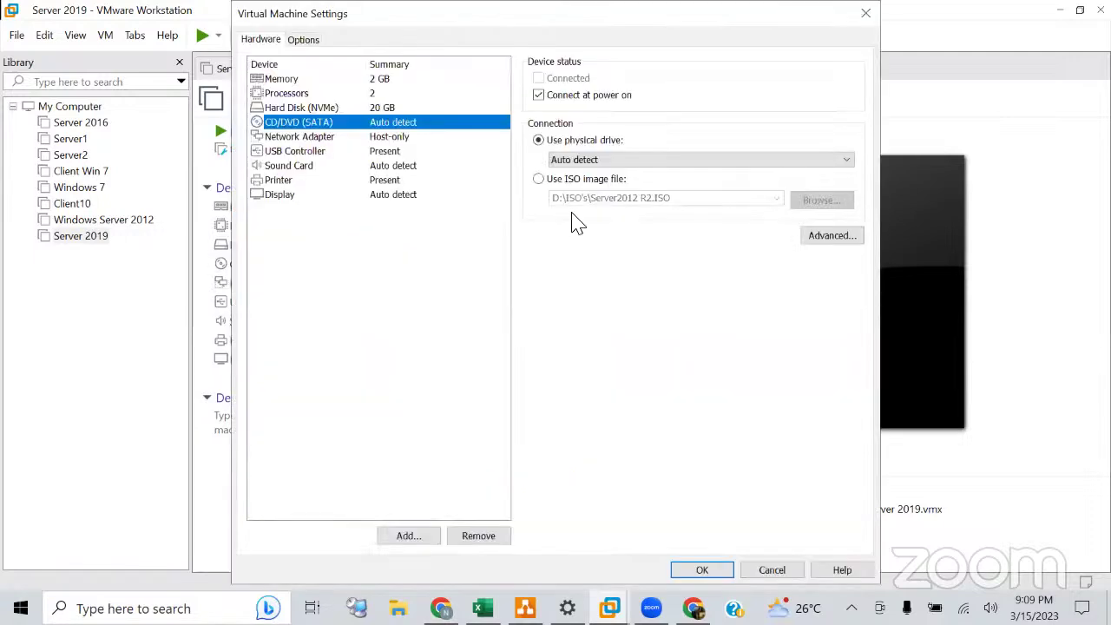
{"action": "left_click", "coordinate": [539, 179]}
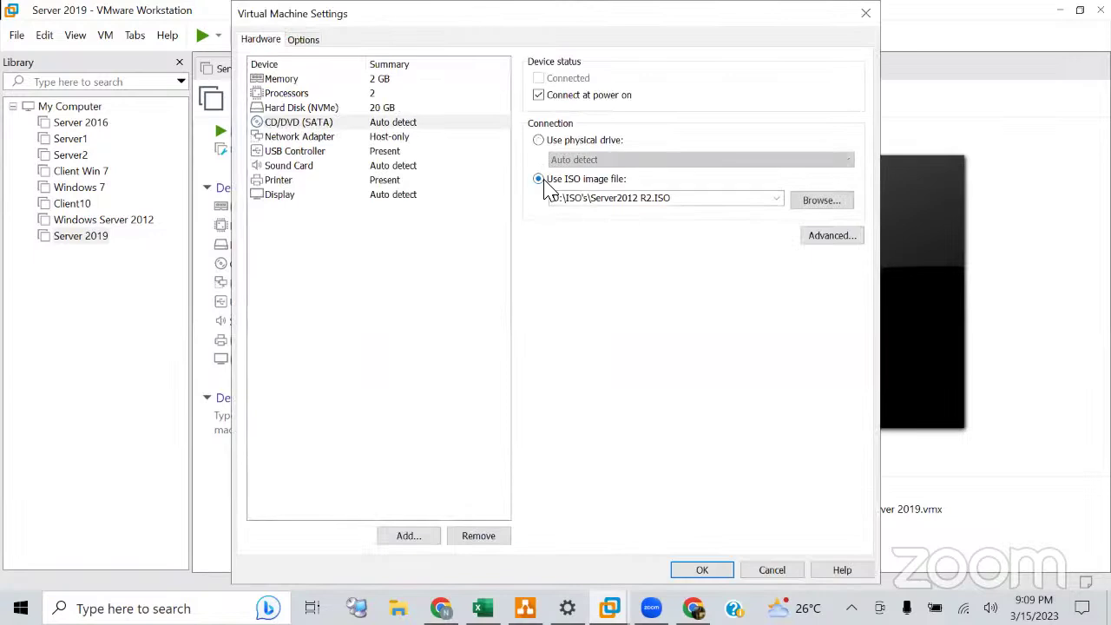
{"action": "left_click", "coordinate": [827, 203]}
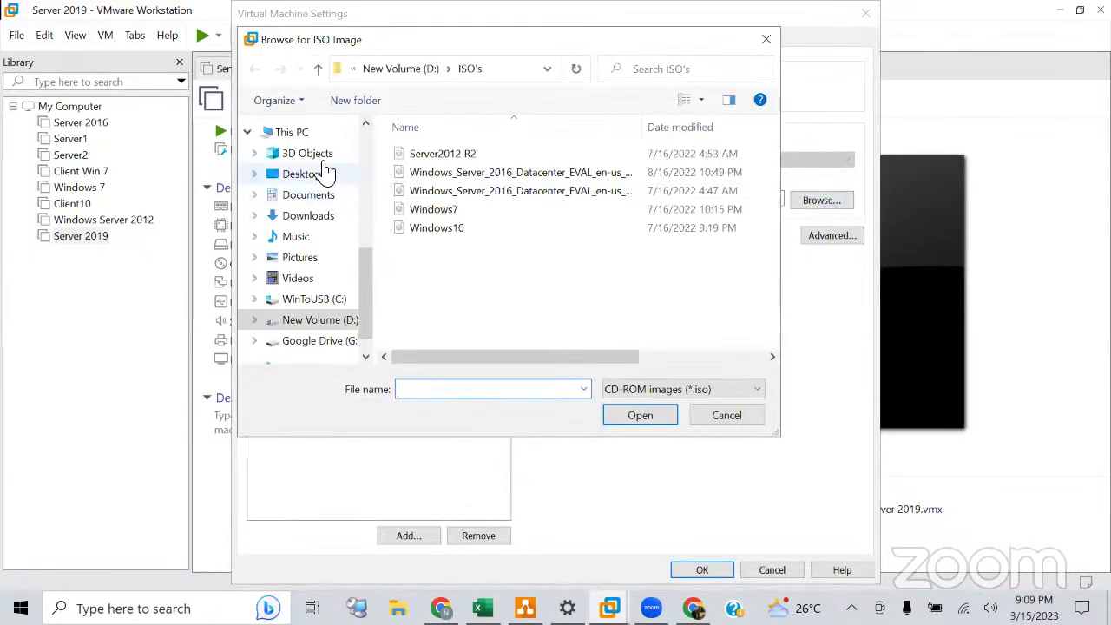
{"action": "left_click", "coordinate": [298, 217]}
{"action": "left_click", "coordinate": [428, 224]}
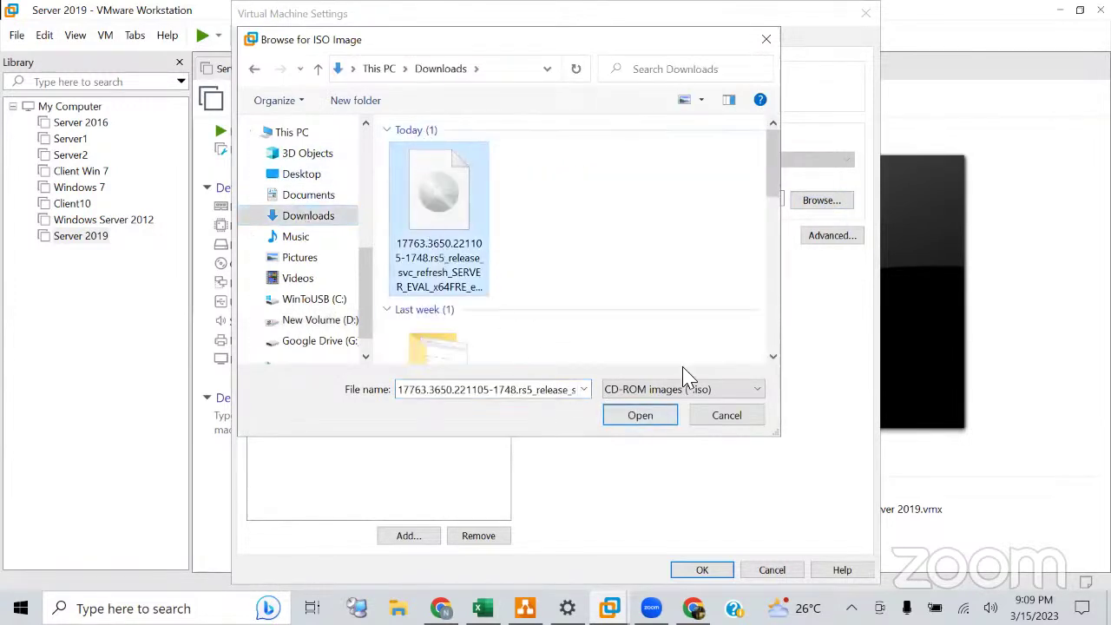
{"action": "left_click", "coordinate": [640, 415]}
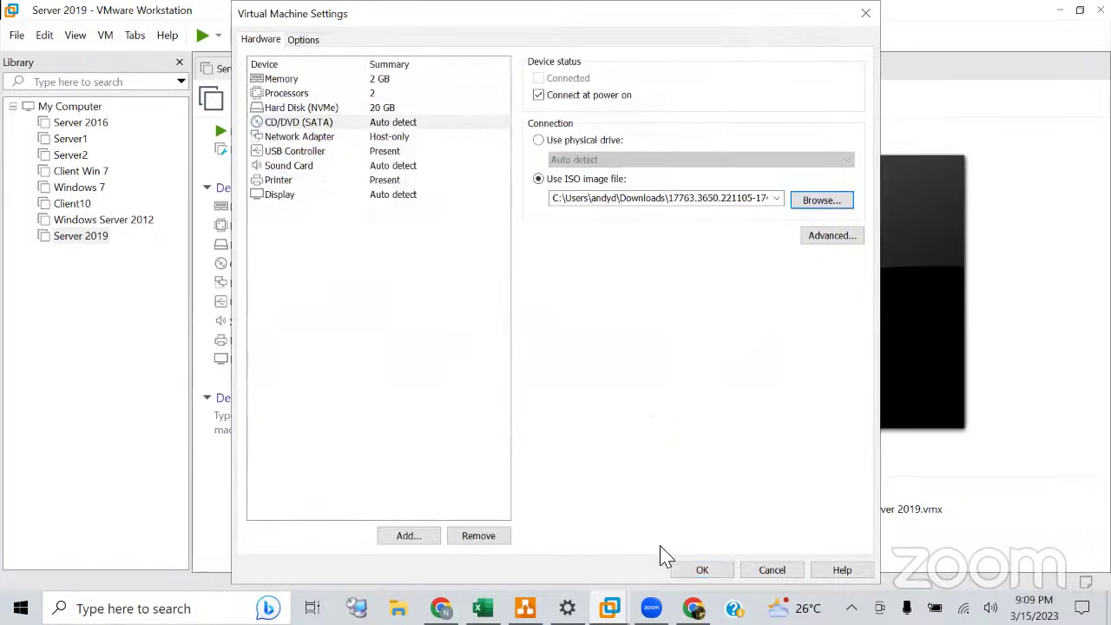
{"action": "left_click", "coordinate": [695, 569]}
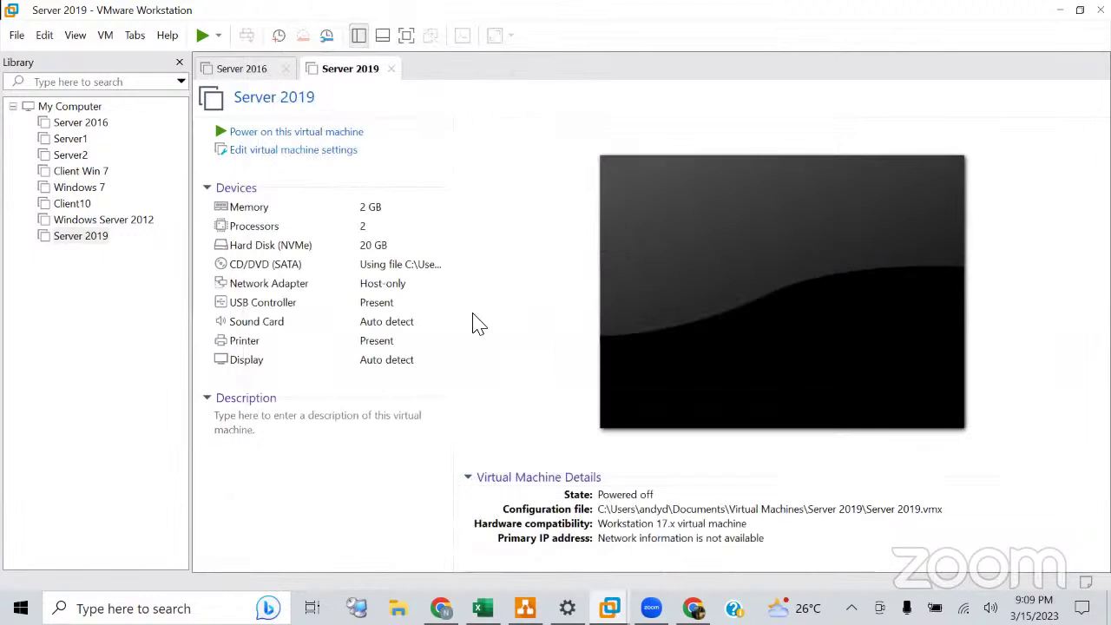
Power on the Server 2019 virtual machine, boot it from the installation disc, and show it in full screen
{"action": "left_click", "coordinate": [318, 137]}
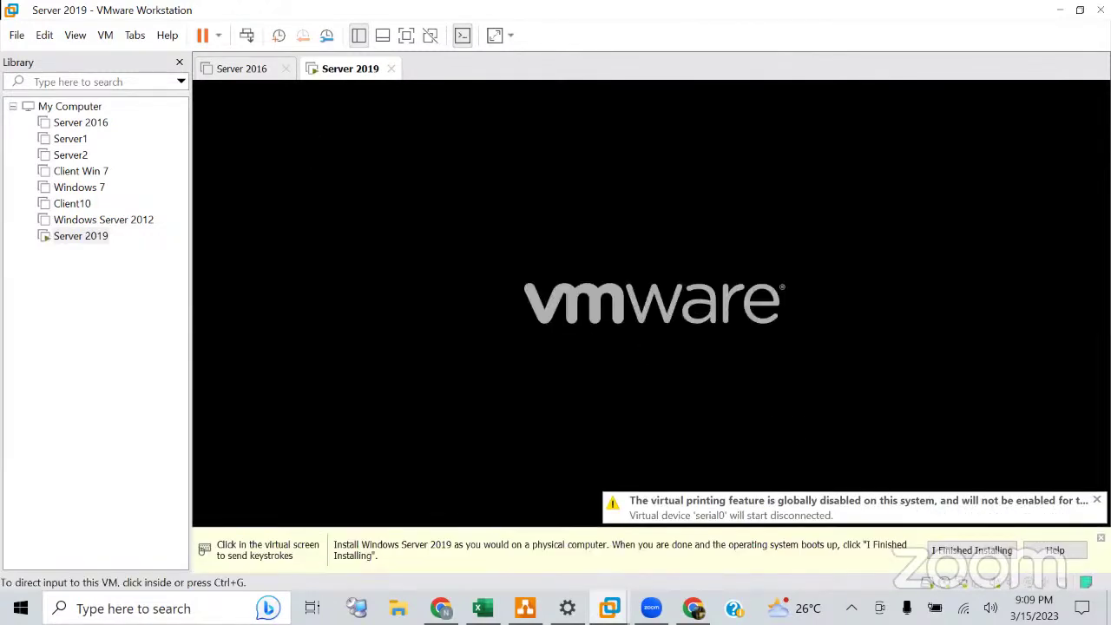
{"action": "left_click", "coordinate": [555, 266]}
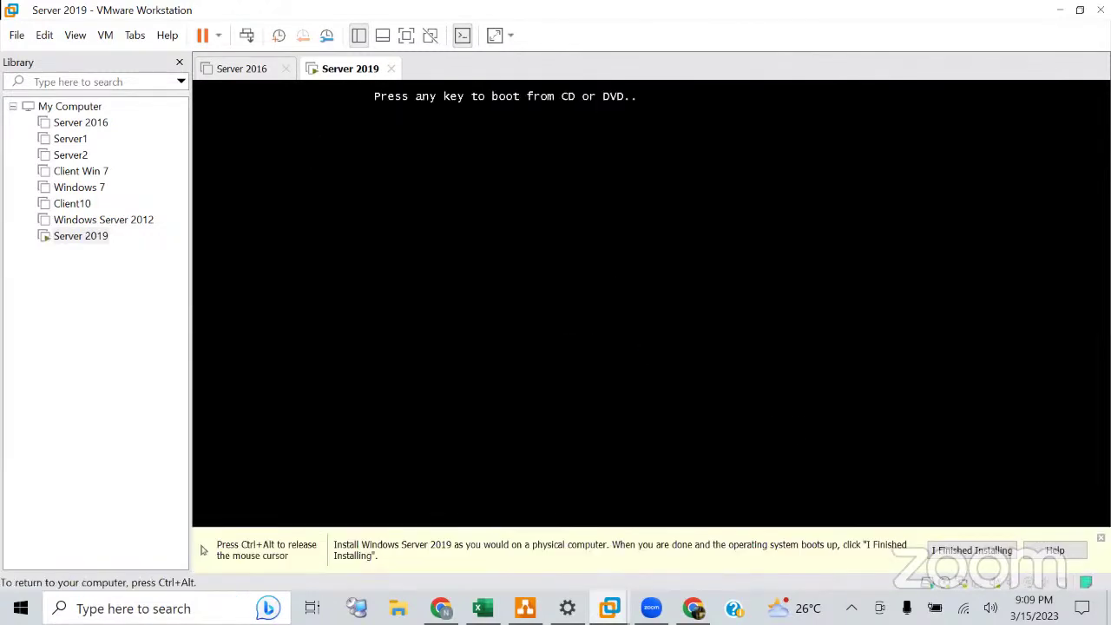
{"action": "key", "text": "Return"}
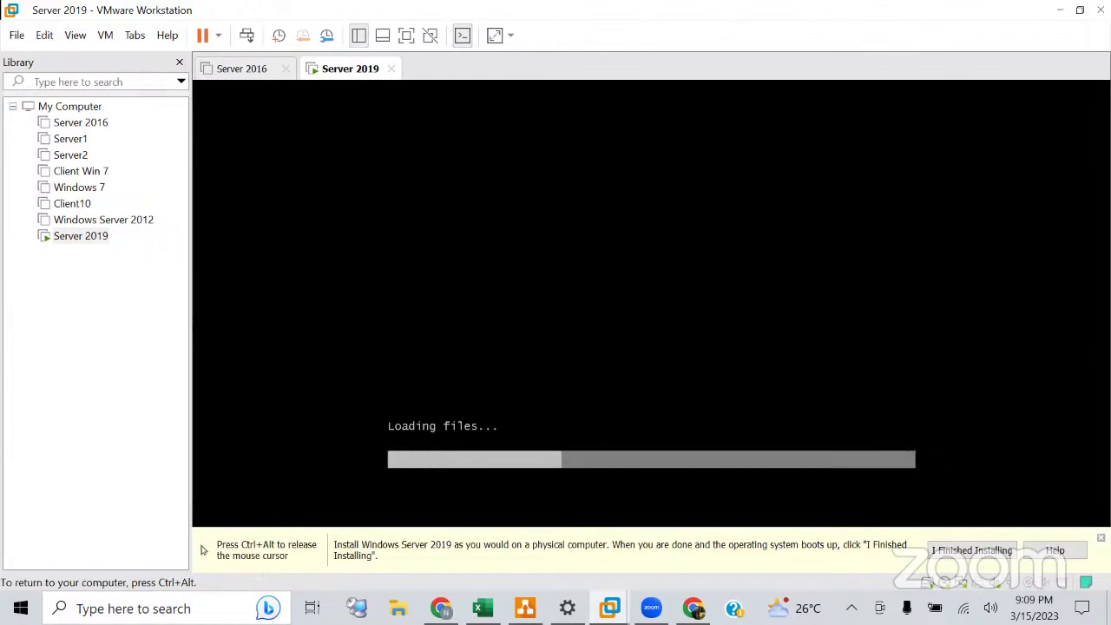
{"action": "key", "text": "ctrl+alt"}
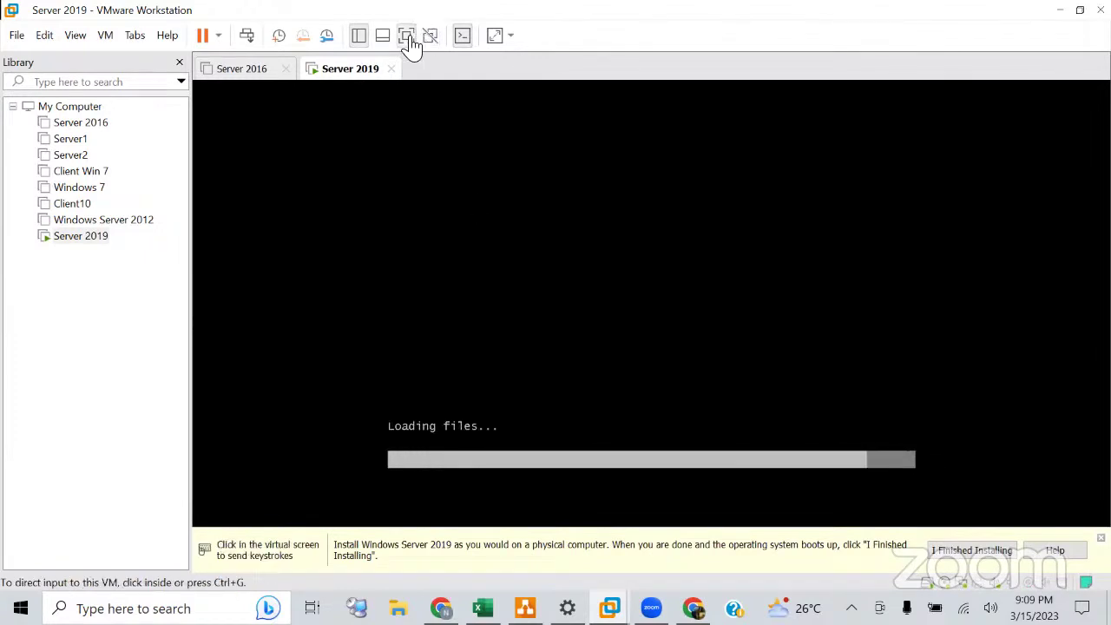
{"action": "left_click", "coordinate": [407, 35]}
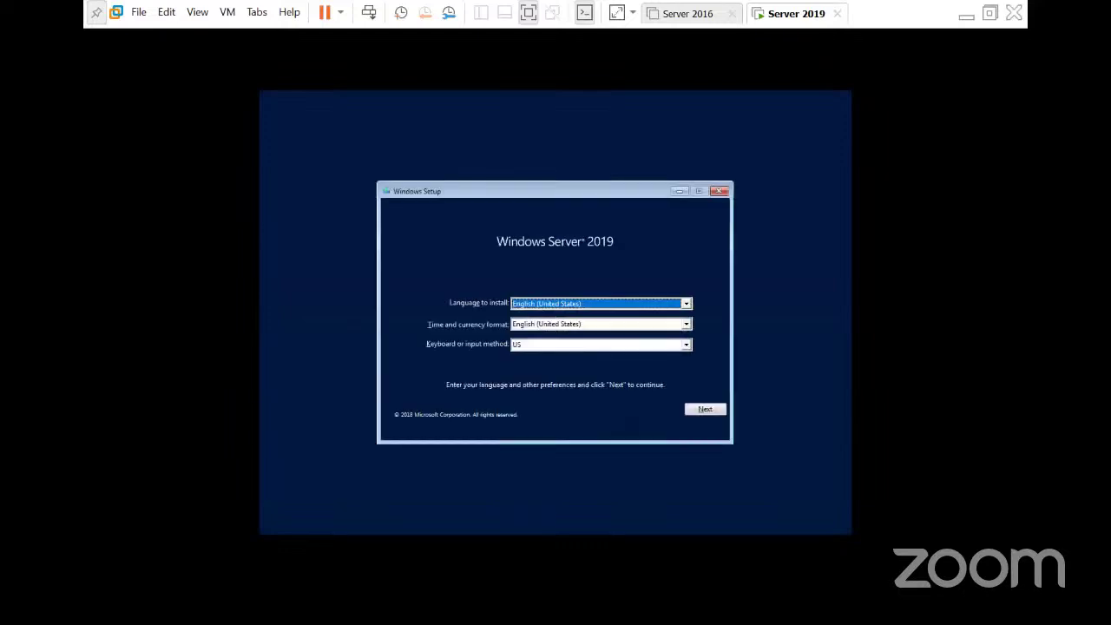
Start Windows Setup with English (United States) and US keyboard, choosing Windows Server 2019 Standard Evaluation (Desktop Experience)
{"action": "left_click", "coordinate": [383, 145]}
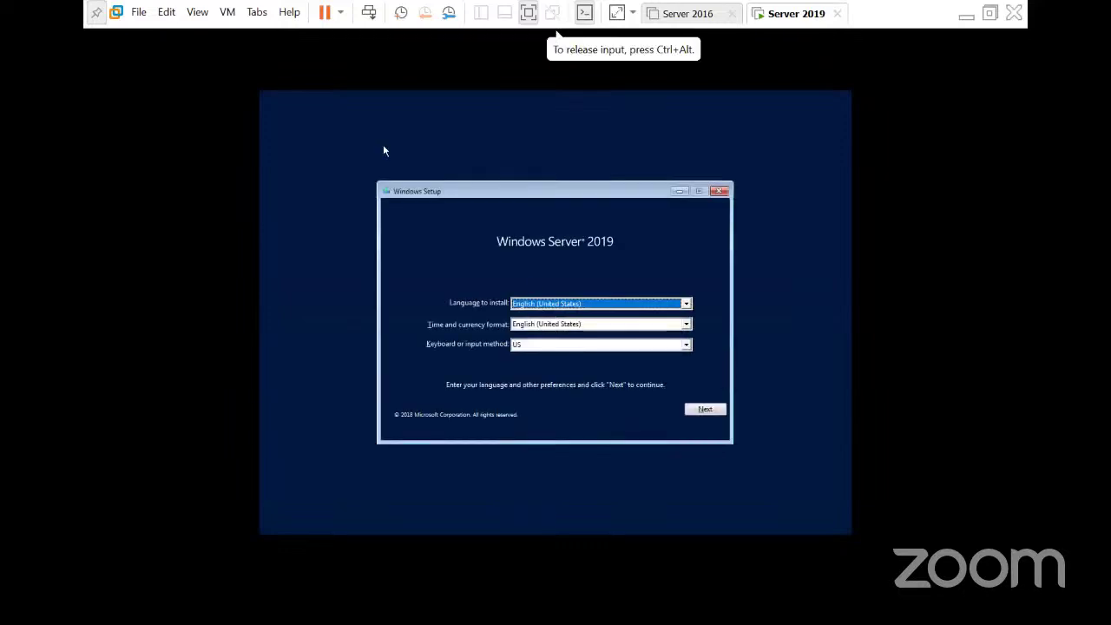
{"action": "left_click", "coordinate": [707, 409]}
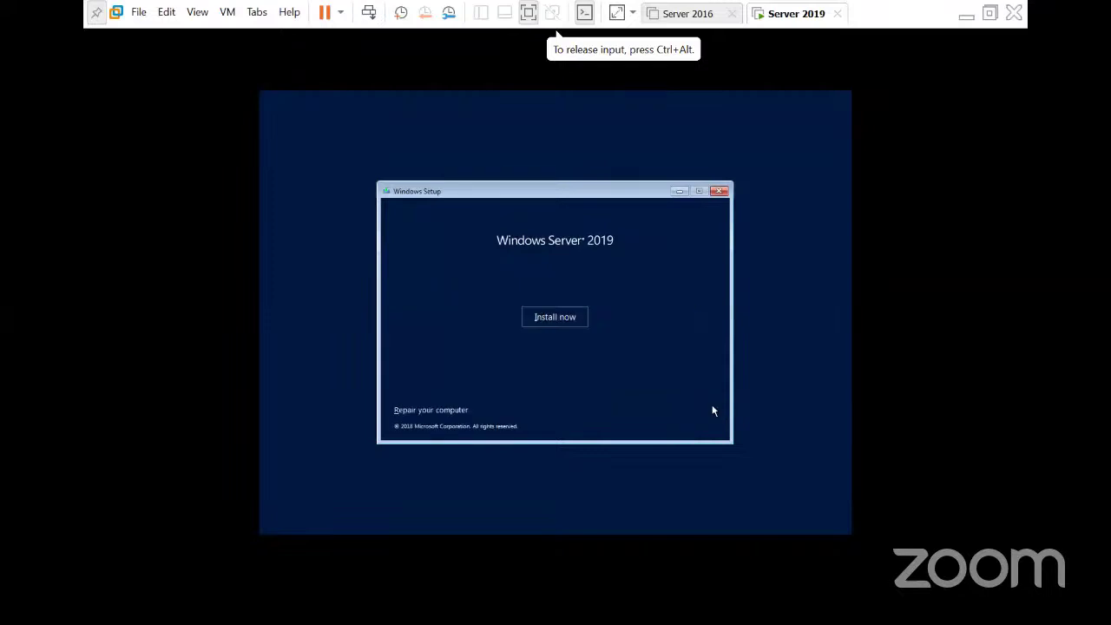
{"action": "left_click", "coordinate": [555, 317]}
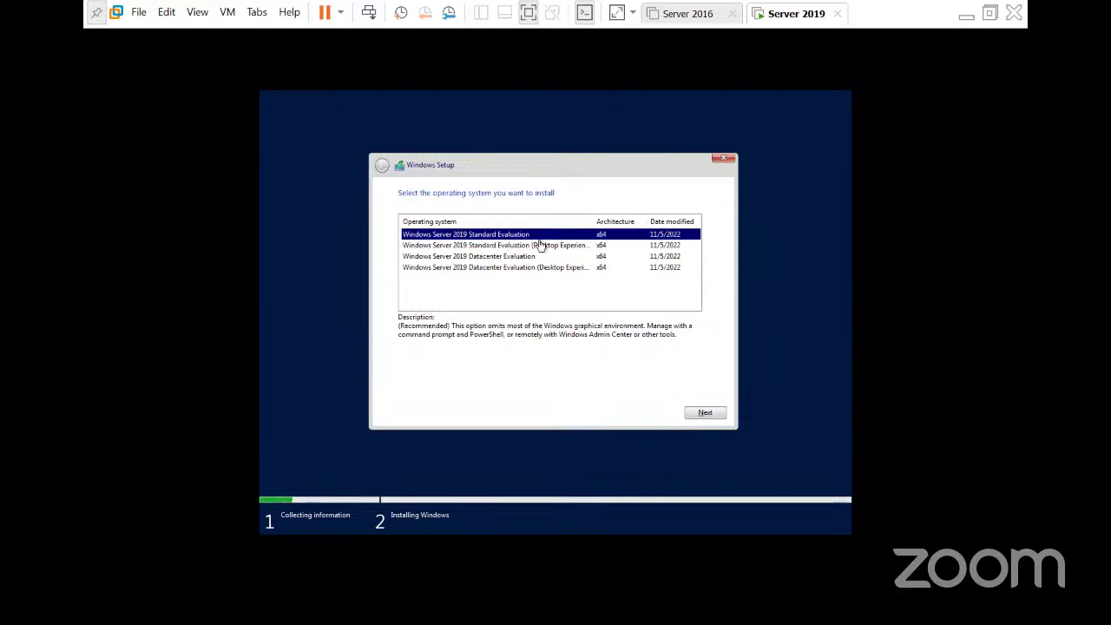
{"action": "left_click", "coordinate": [568, 246]}
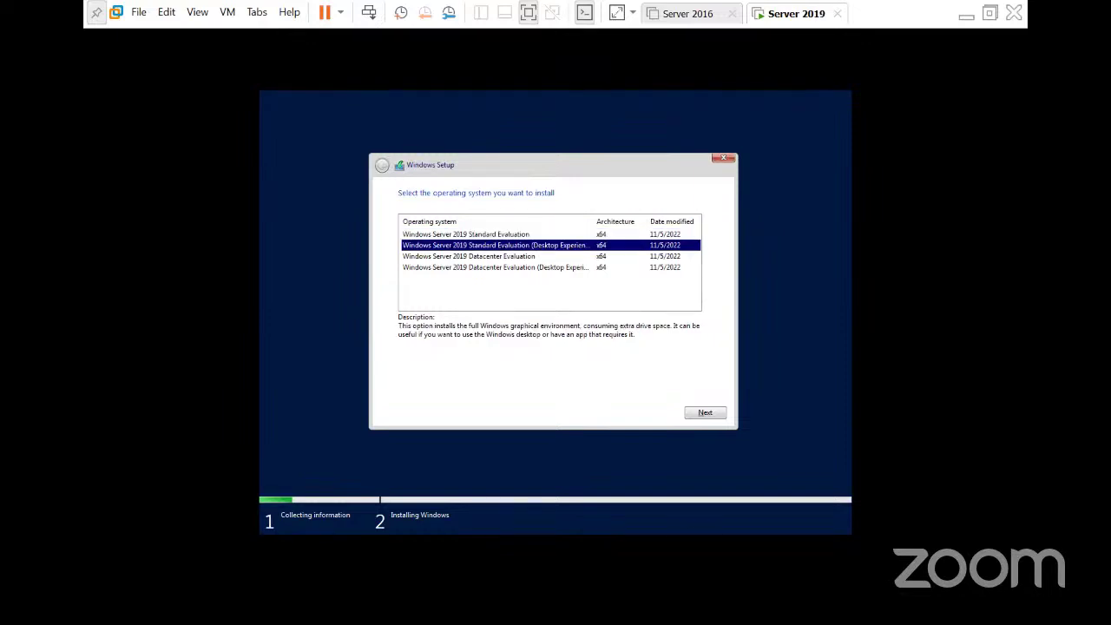
{"action": "left_click", "coordinate": [717, 415]}
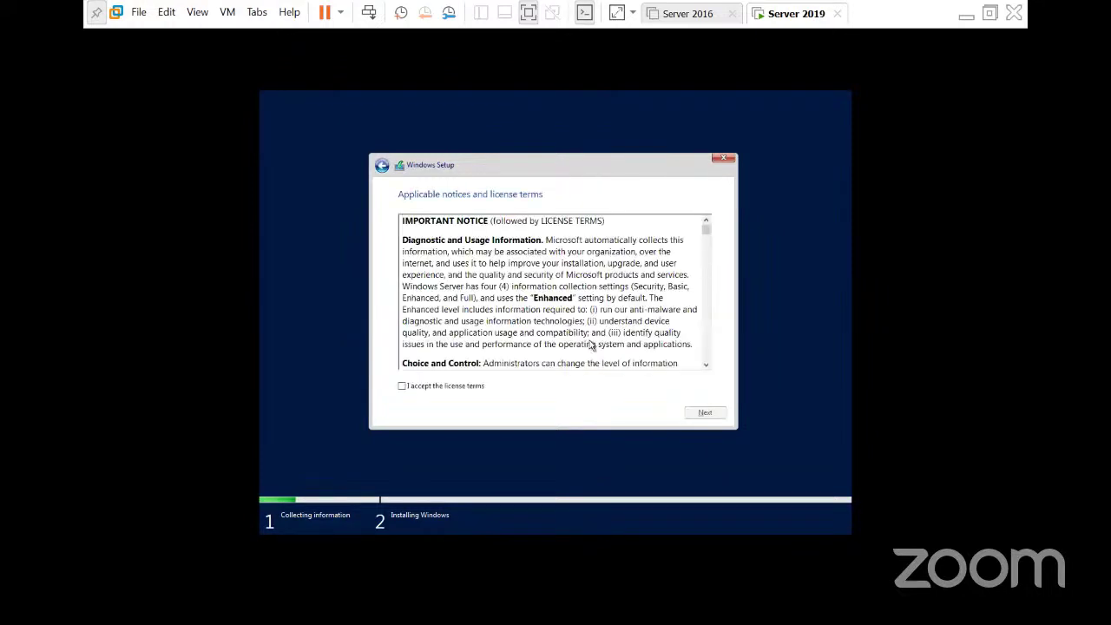
Accept the license terms and start a custom Windows-only installation on Drive 0's unallocated space
{"action": "left_click", "coordinate": [414, 390]}
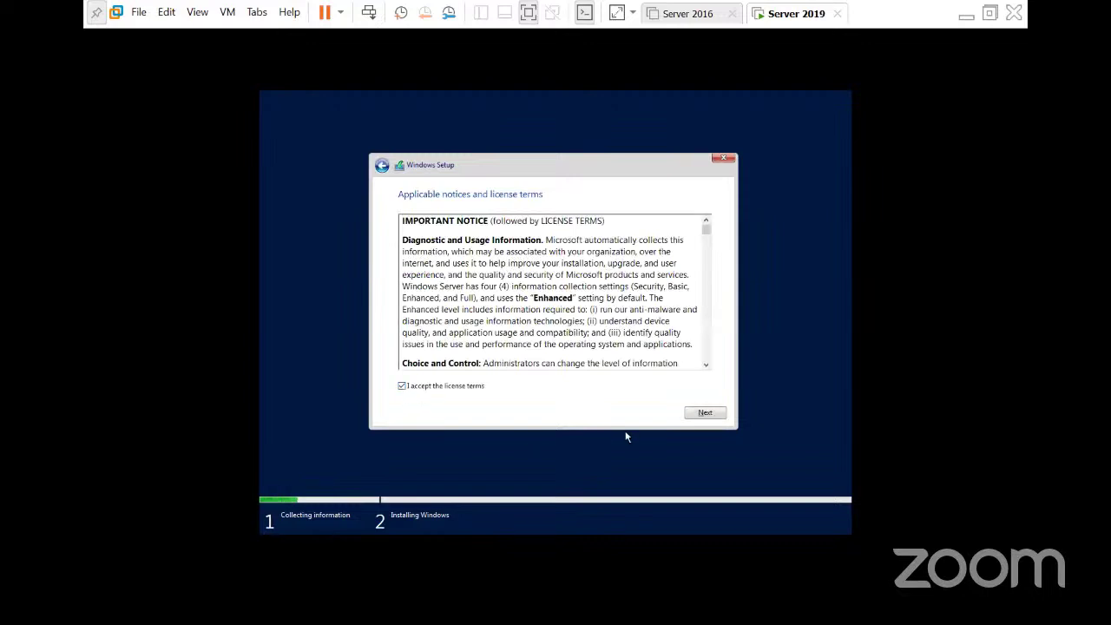
{"action": "left_click", "coordinate": [707, 413]}
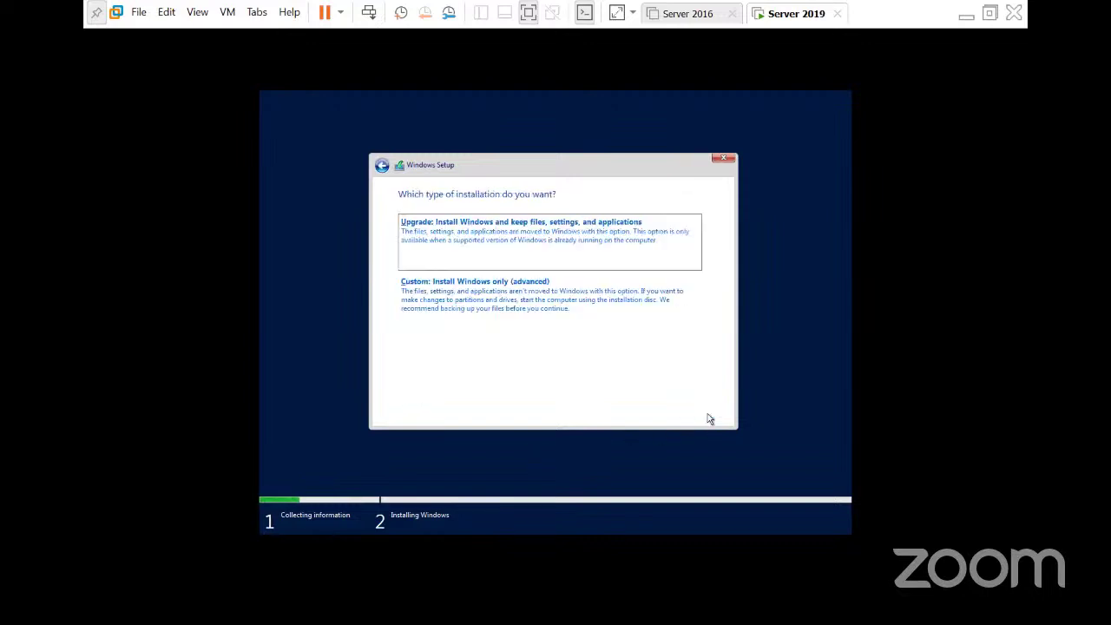
{"action": "left_click", "coordinate": [453, 321]}
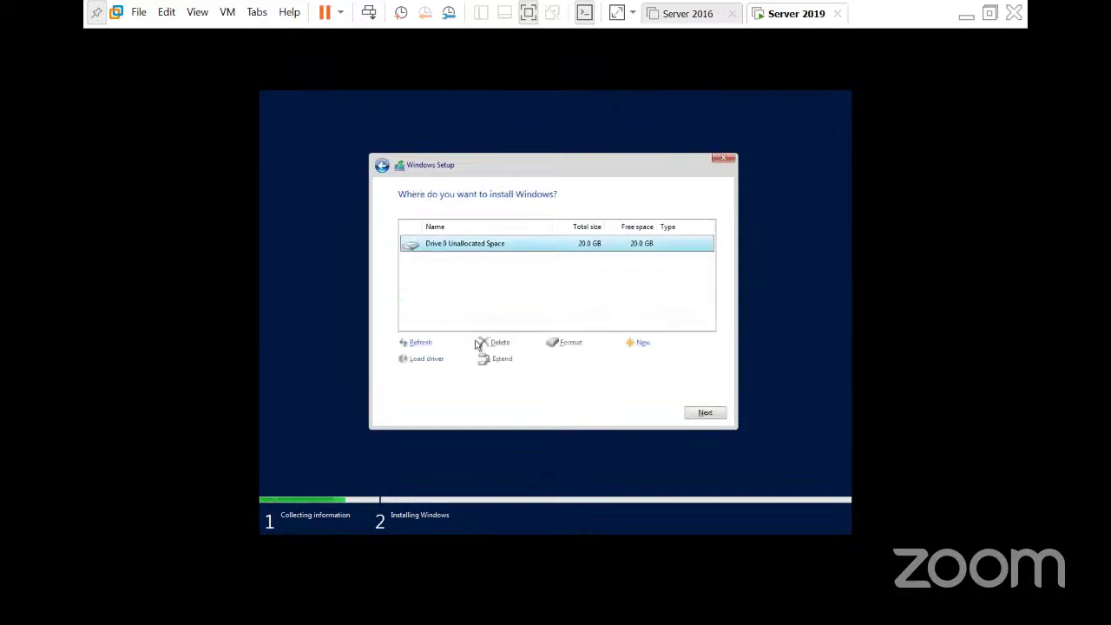
{"action": "left_click", "coordinate": [710, 414]}
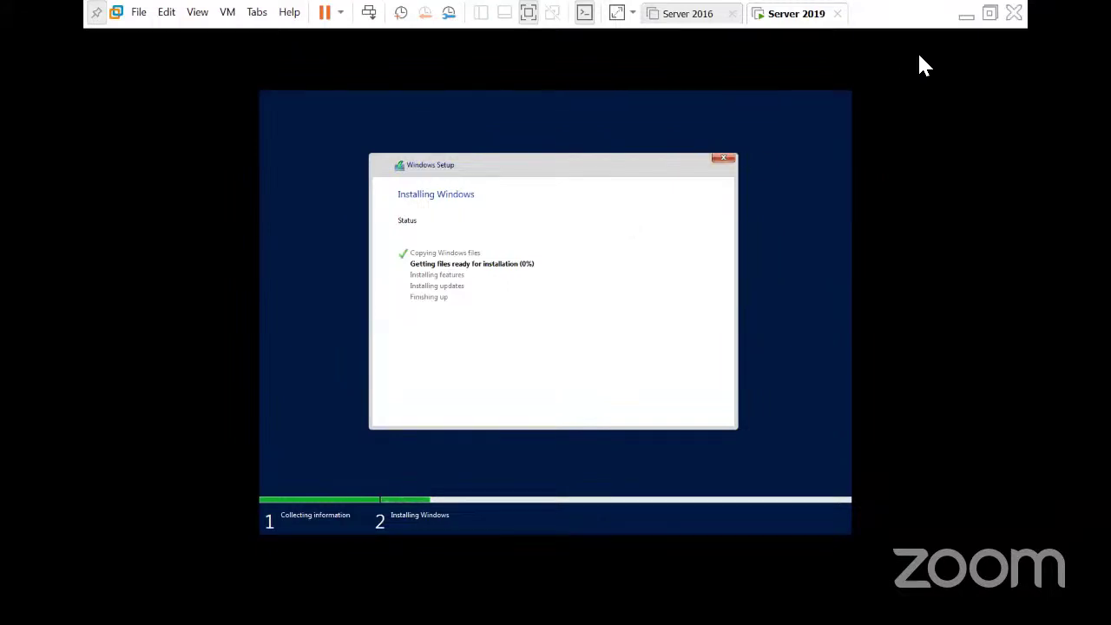
Minimize the installing machine's full-screen view, look at the Server 2016 virtual machine's details, and return to the desktop
{"action": "left_click", "coordinate": [967, 18]}
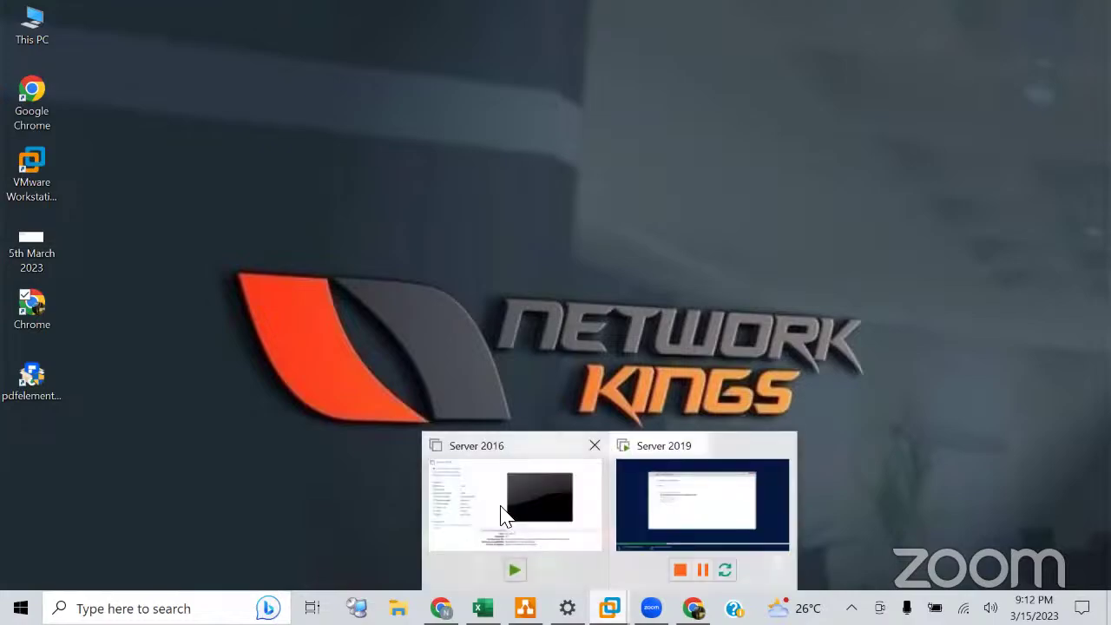
{"action": "left_click", "coordinate": [500, 513]}
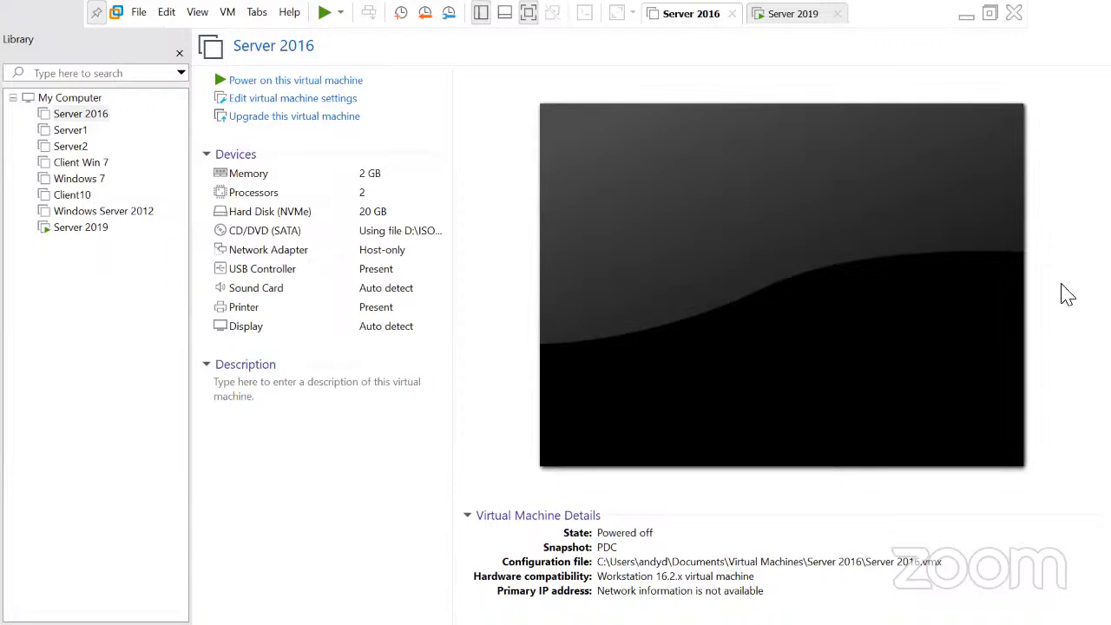
{"action": "left_click", "coordinate": [968, 15]}
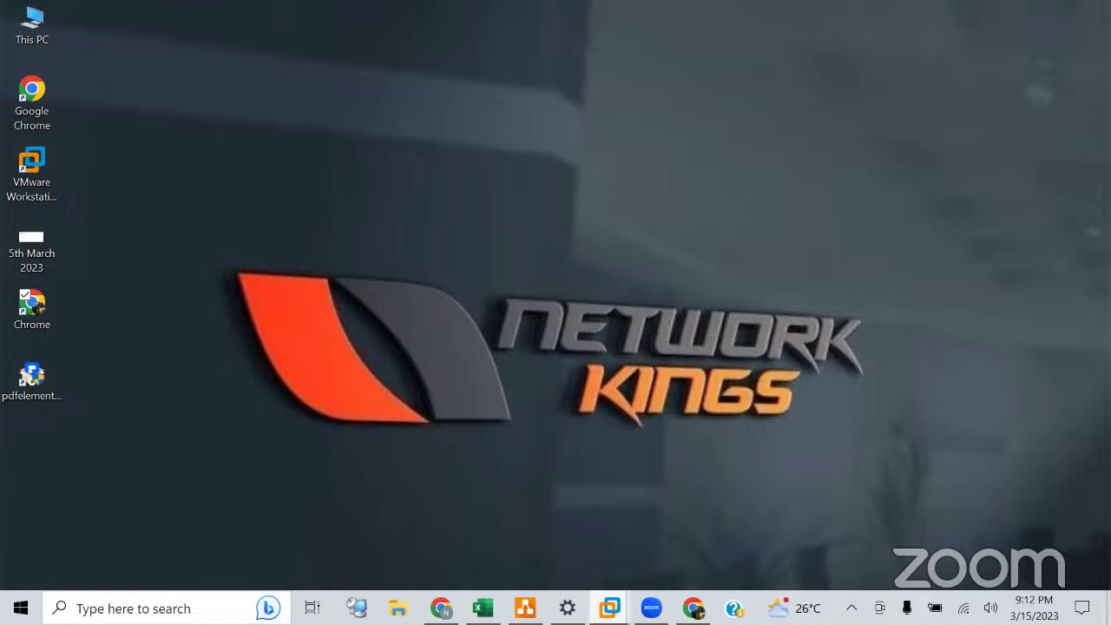
Switch to VMware Workstation and examine which ISO image the Client10 virtual machine's CD/DVD drive uses, leaving its settings as they are
{"action": "mouse_move", "coordinate": [610, 607]}
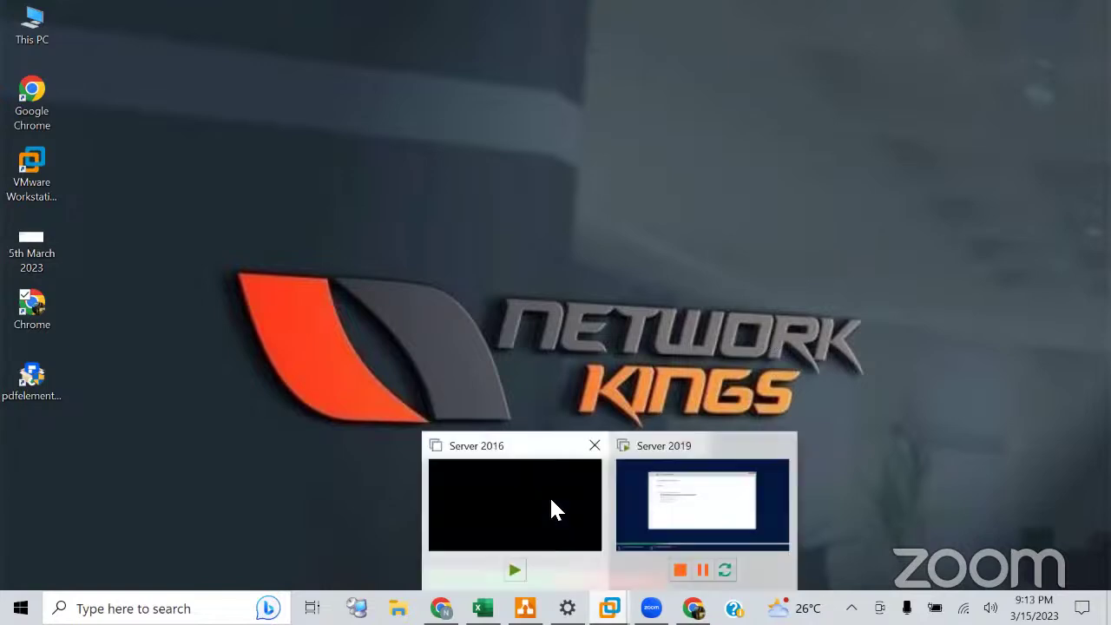
{"action": "left_click", "coordinate": [493, 520]}
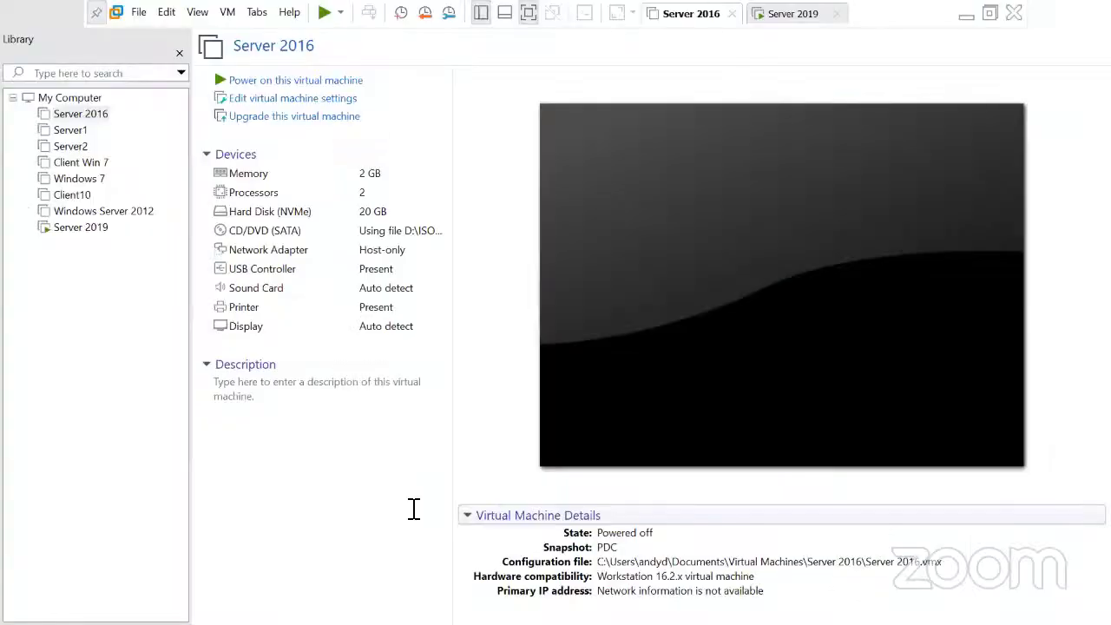
{"action": "left_click", "coordinate": [73, 199]}
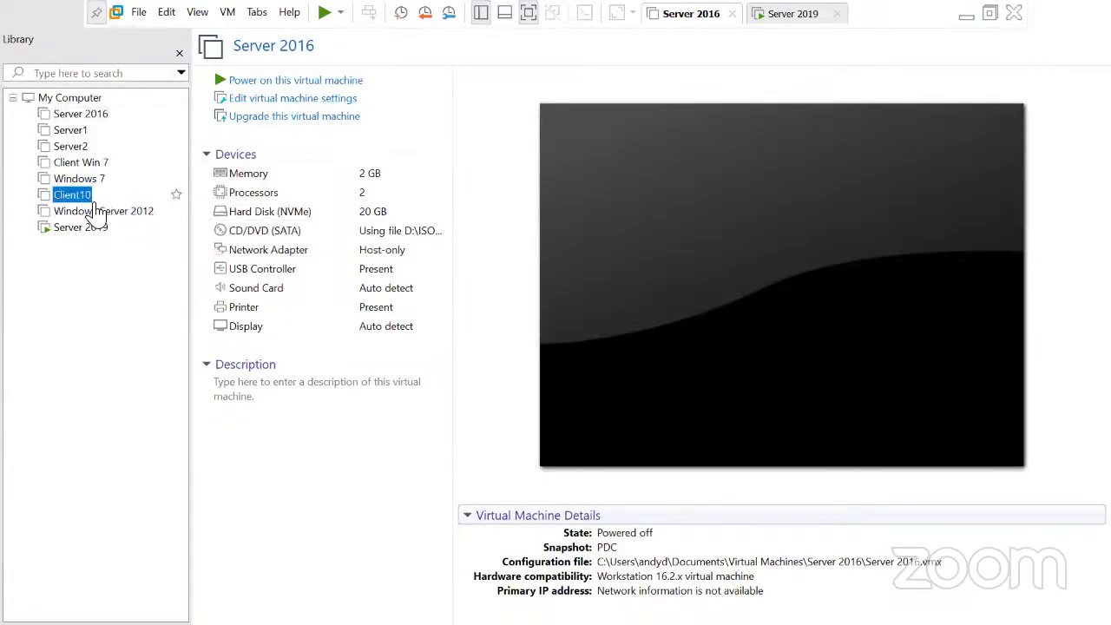
{"action": "left_click", "coordinate": [76, 203]}
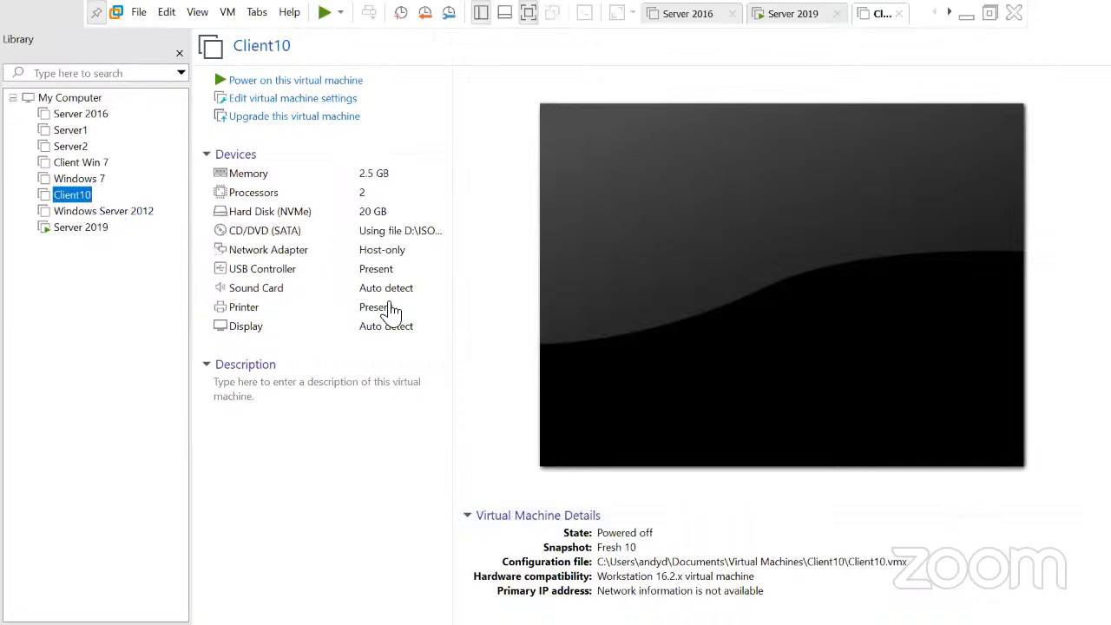
{"action": "double_click", "coordinate": [392, 236]}
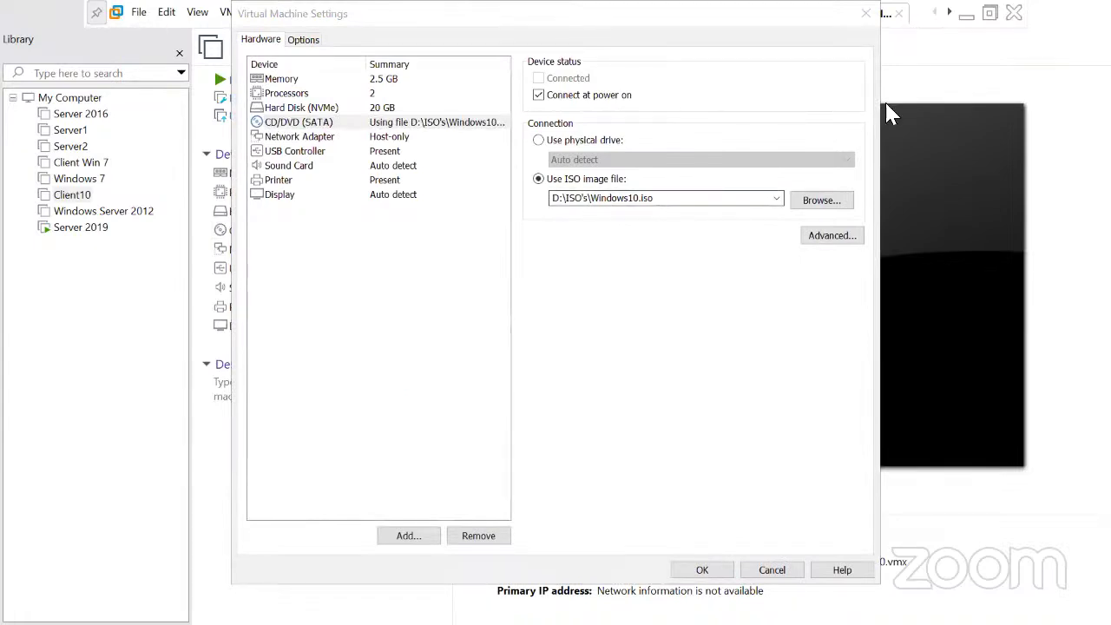
{"action": "left_click", "coordinate": [866, 14]}
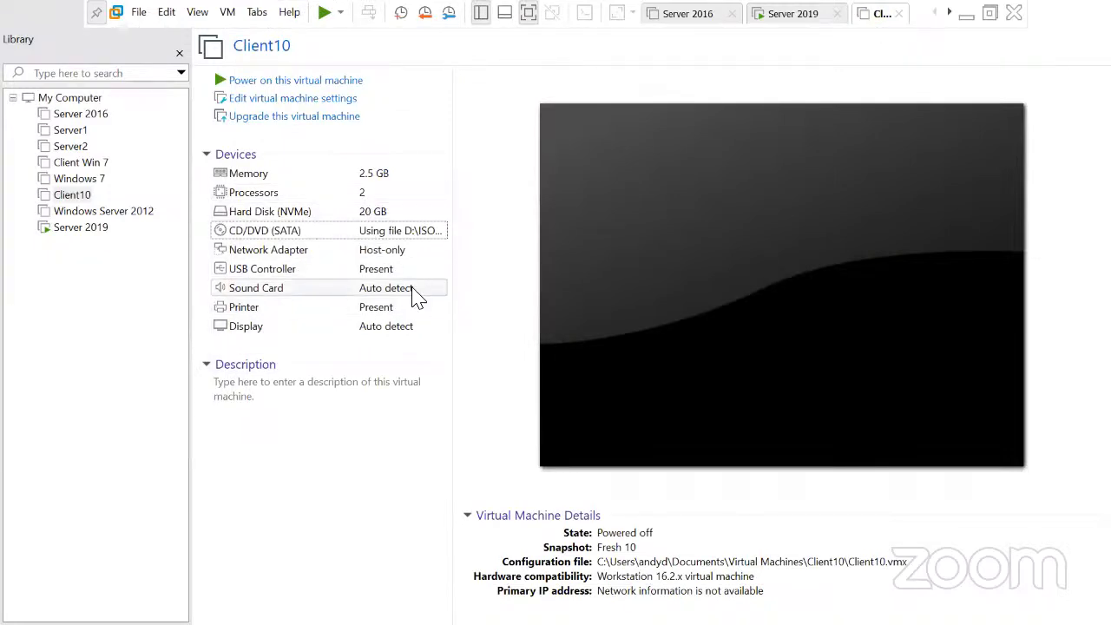
Examine which ISO images the CD/DVD drives of the Server 2016 and Windows 7 virtual machines use
{"action": "left_click", "coordinate": [71, 116]}
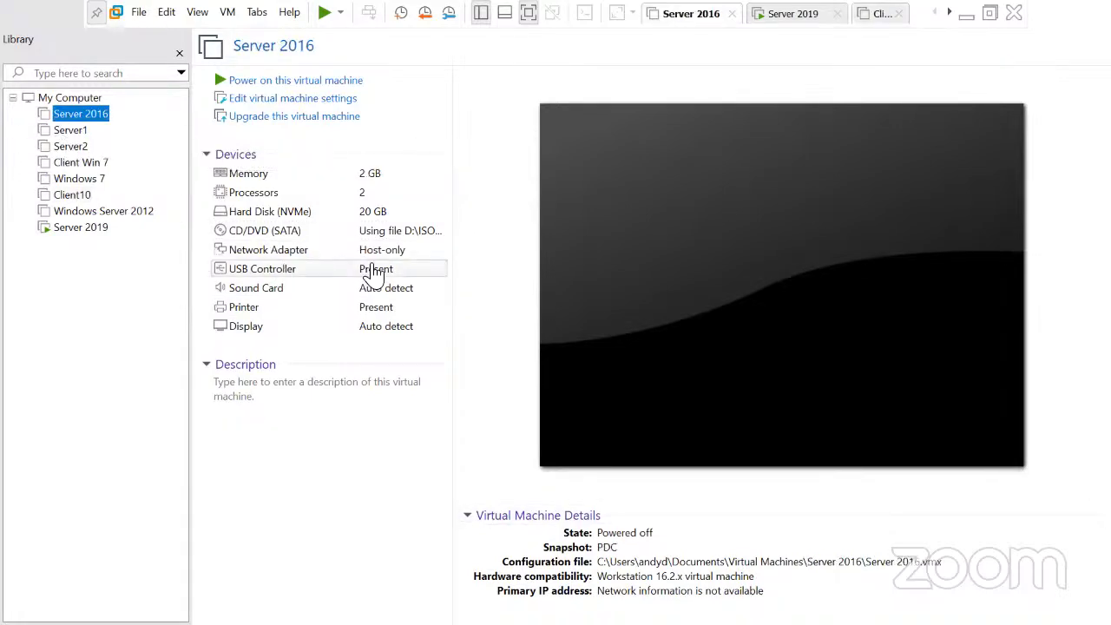
{"action": "left_click", "coordinate": [379, 239]}
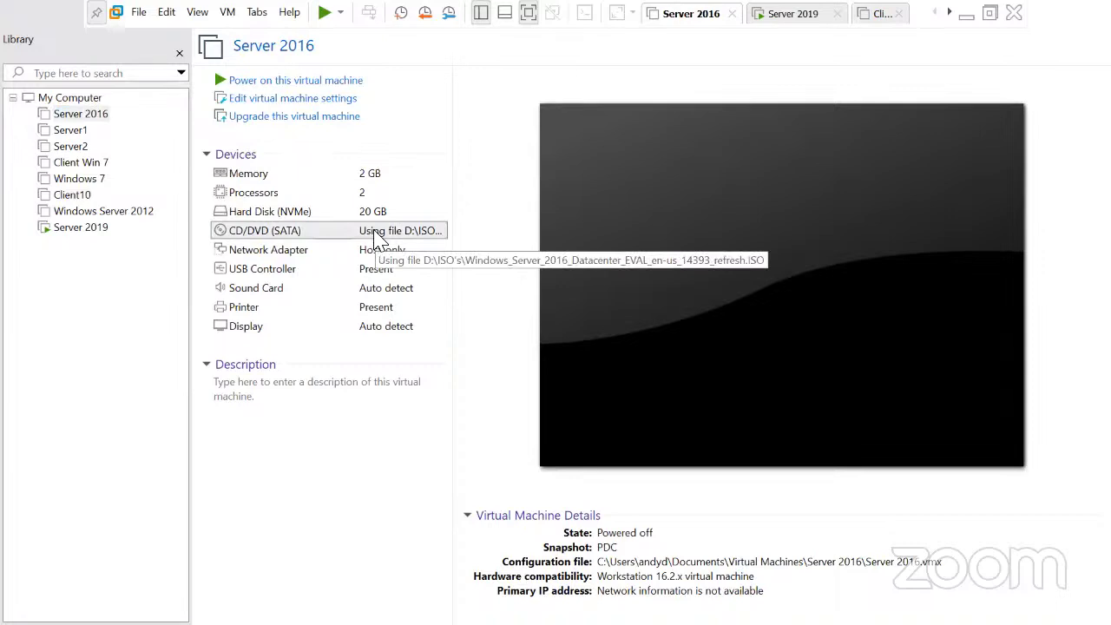
{"action": "double_click", "coordinate": [373, 236]}
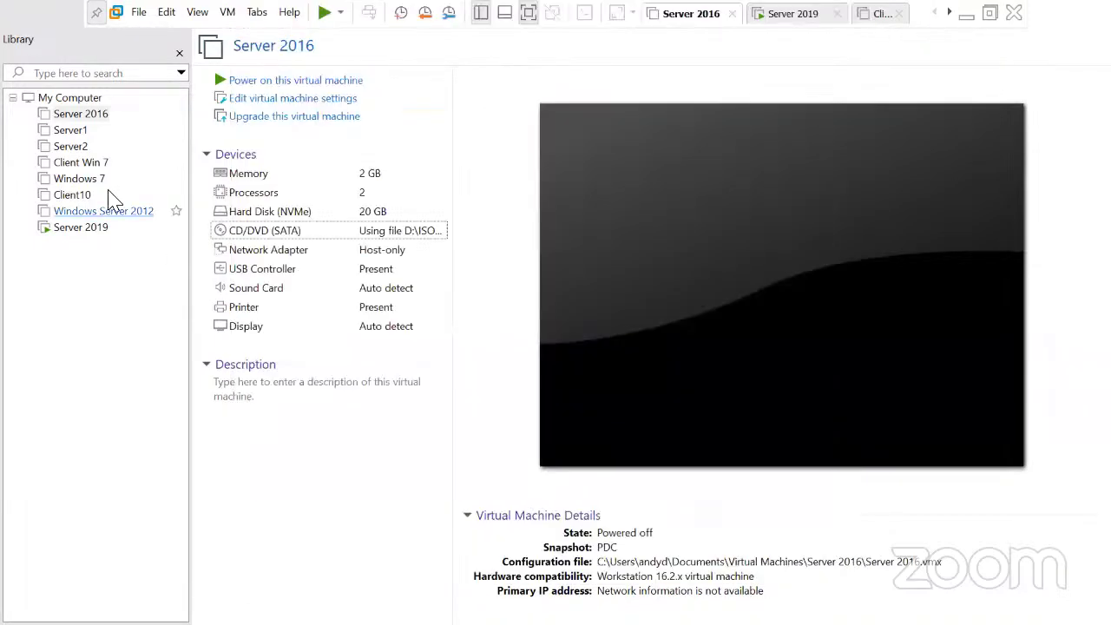
{"action": "left_click", "coordinate": [87, 179]}
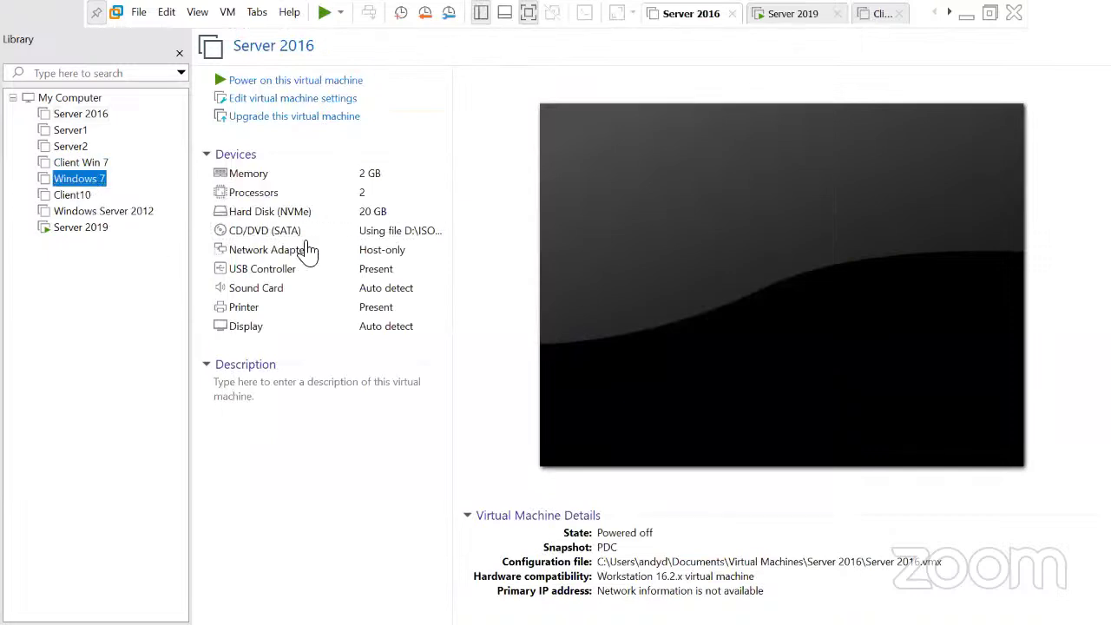
{"action": "left_click", "coordinate": [372, 229]}
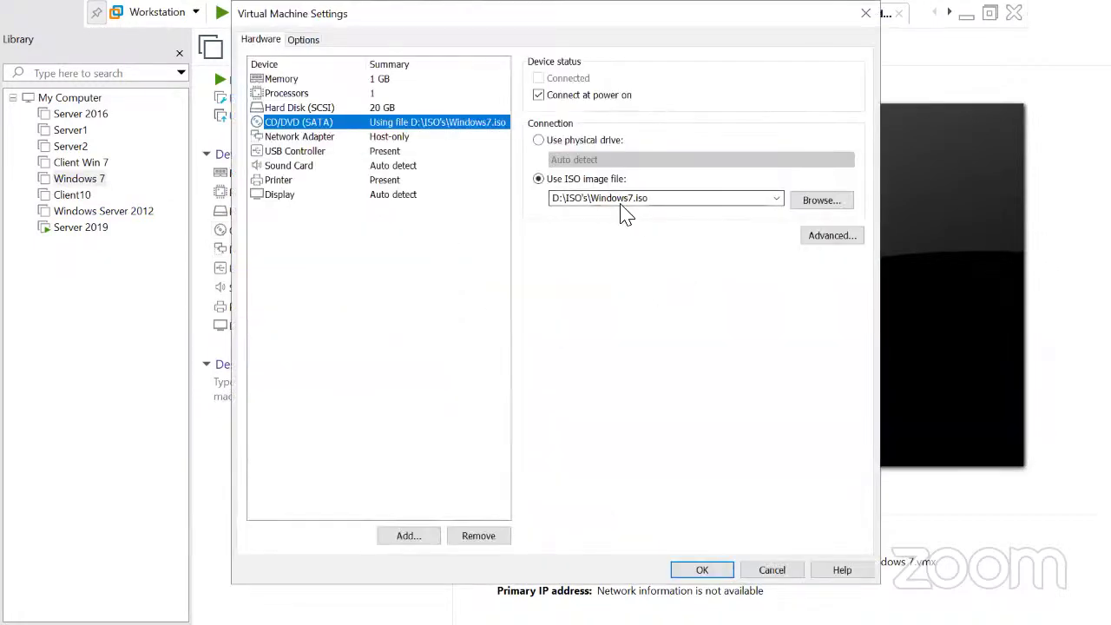
{"action": "left_click", "coordinate": [866, 13]}
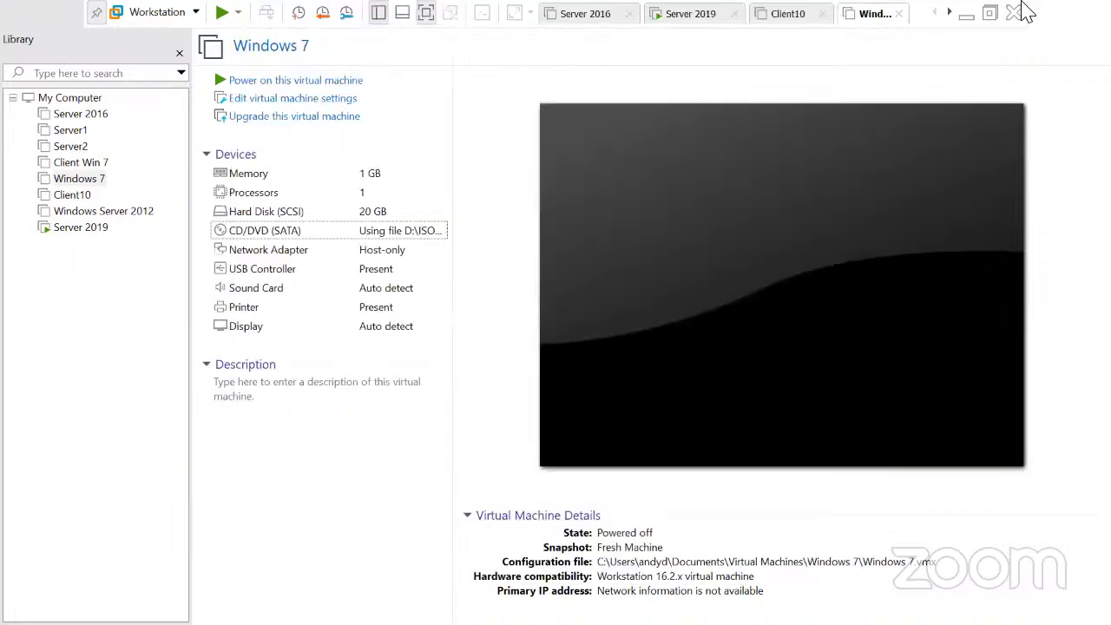
Check the Server 2019 virtual machine's installation progress, leave full screen, and look at the host's clock and calendar
{"action": "left_click", "coordinate": [76, 228]}
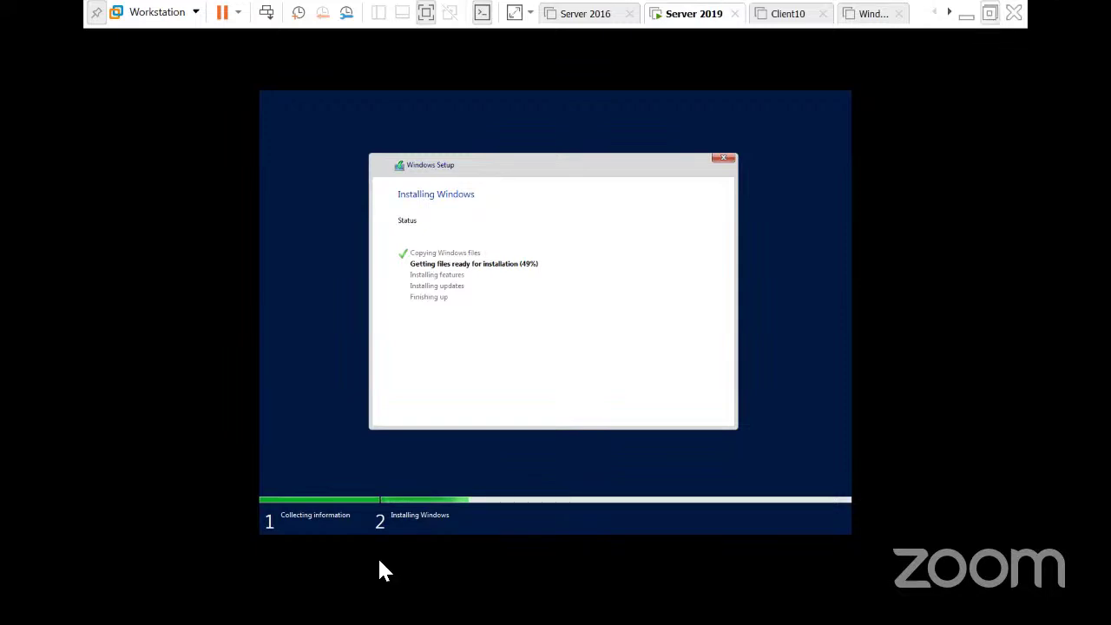
{"action": "key", "text": "ctrl+alt+Return"}
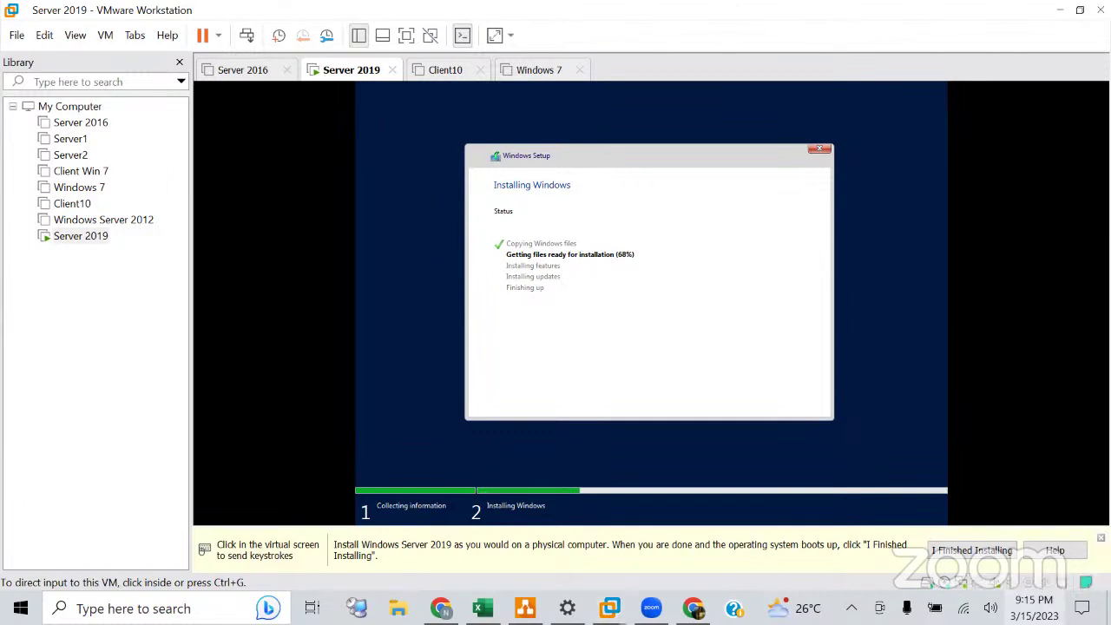
{"action": "left_click", "coordinate": [1034, 608]}
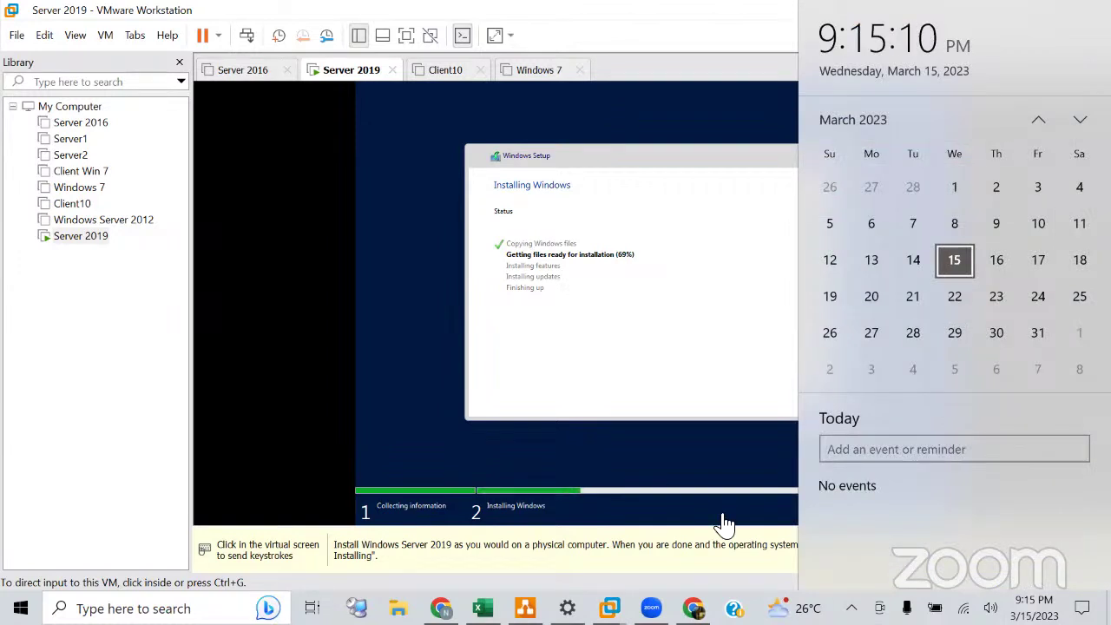
{"action": "left_click", "coordinate": [708, 35]}
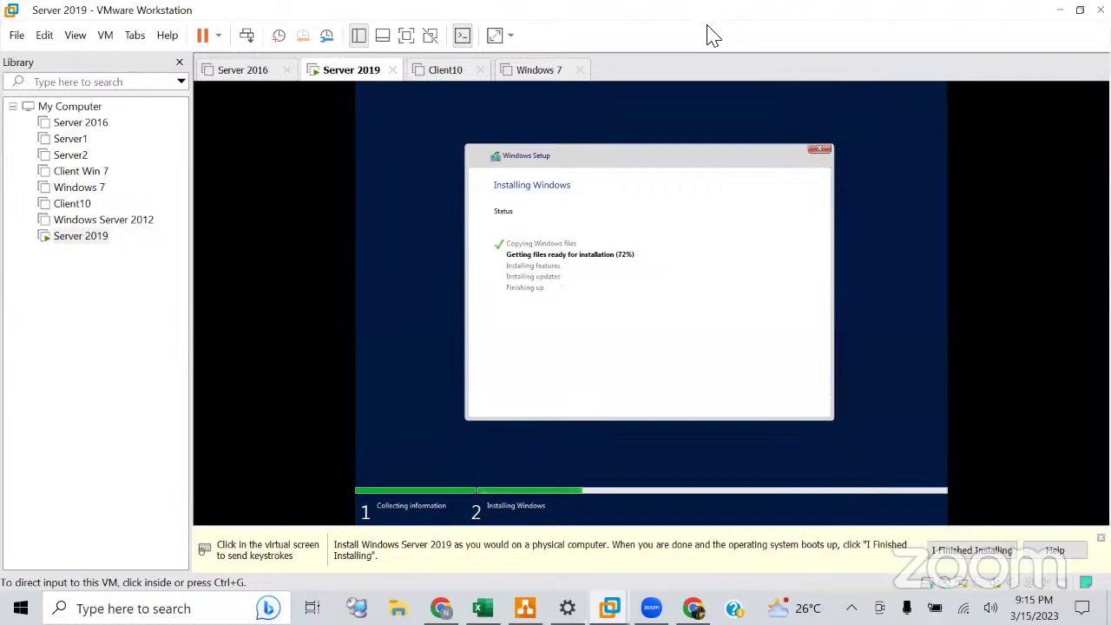
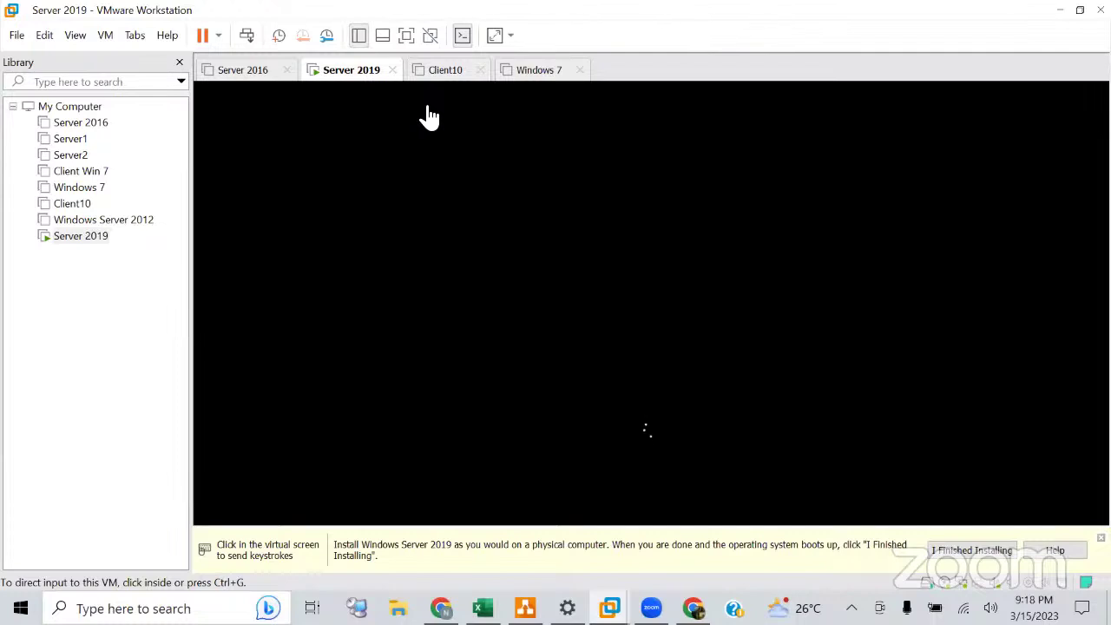
Show the Server 2019 virtual machine in full screen and set the password for its built-in Administrator account
{"action": "left_click", "coordinate": [419, 163]}
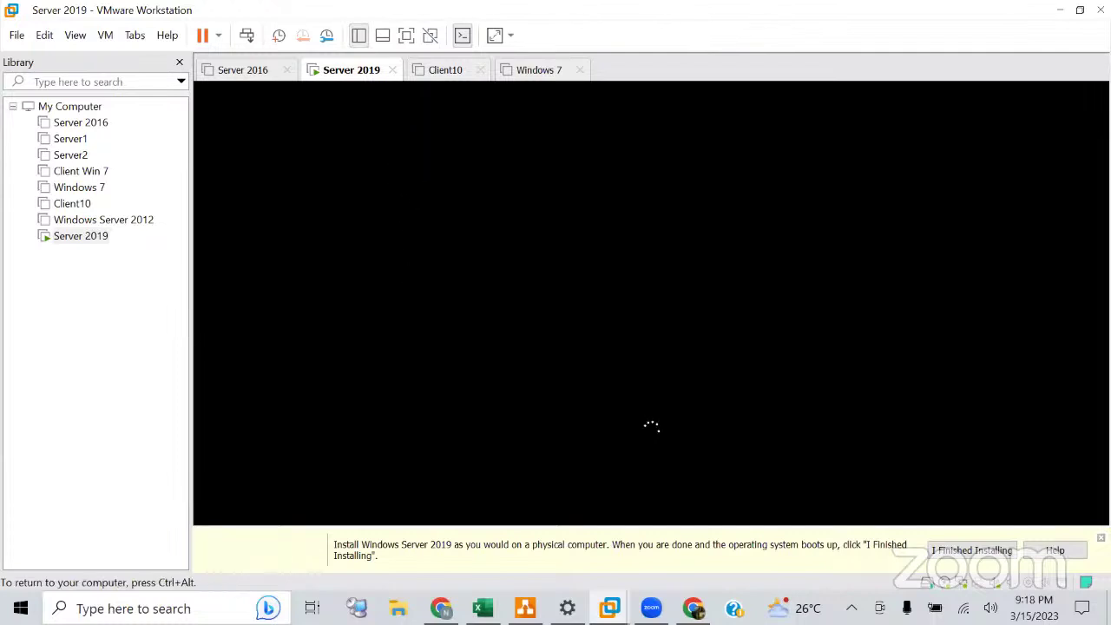
{"action": "left_click", "coordinate": [405, 36]}
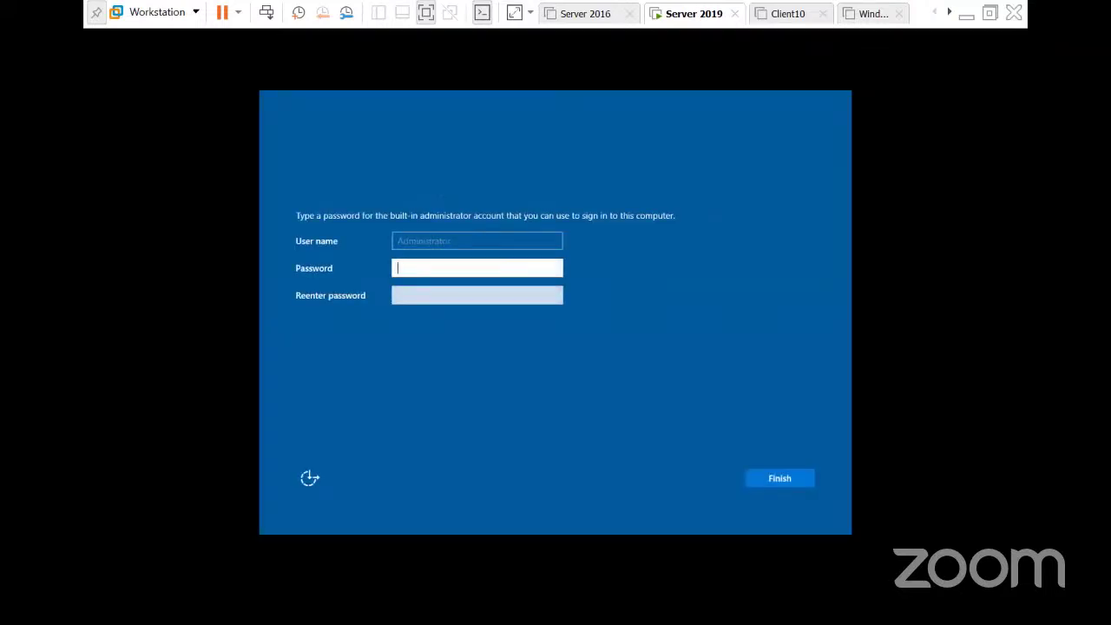
{"action": "left_click", "coordinate": [411, 268]}
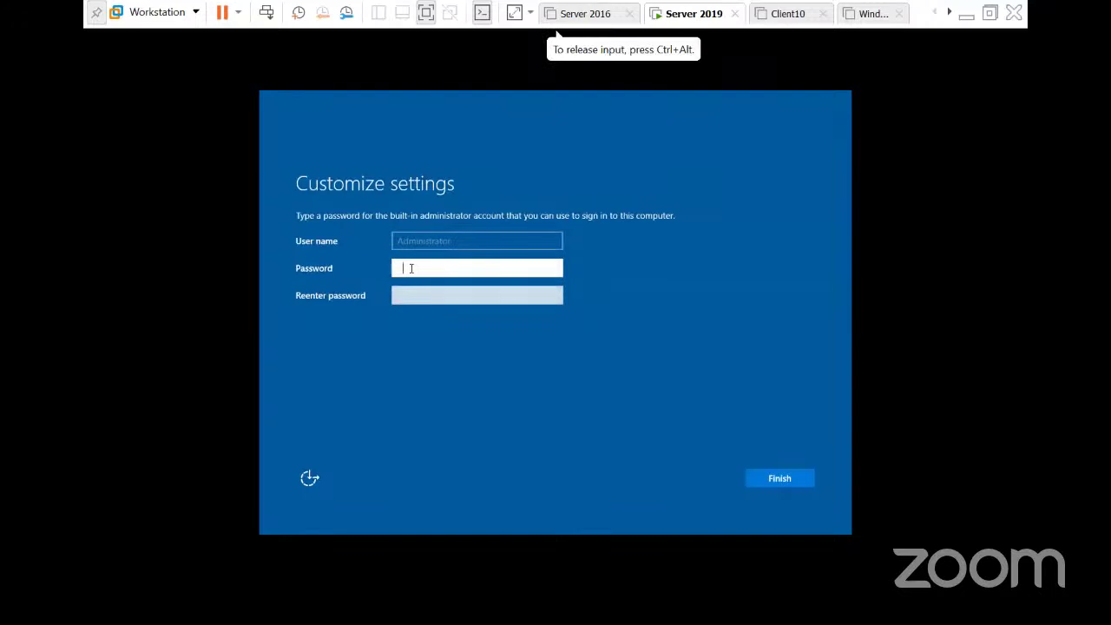
{"action": "type", "text": "•••••••••"}
{"action": "key", "text": "Tab"}
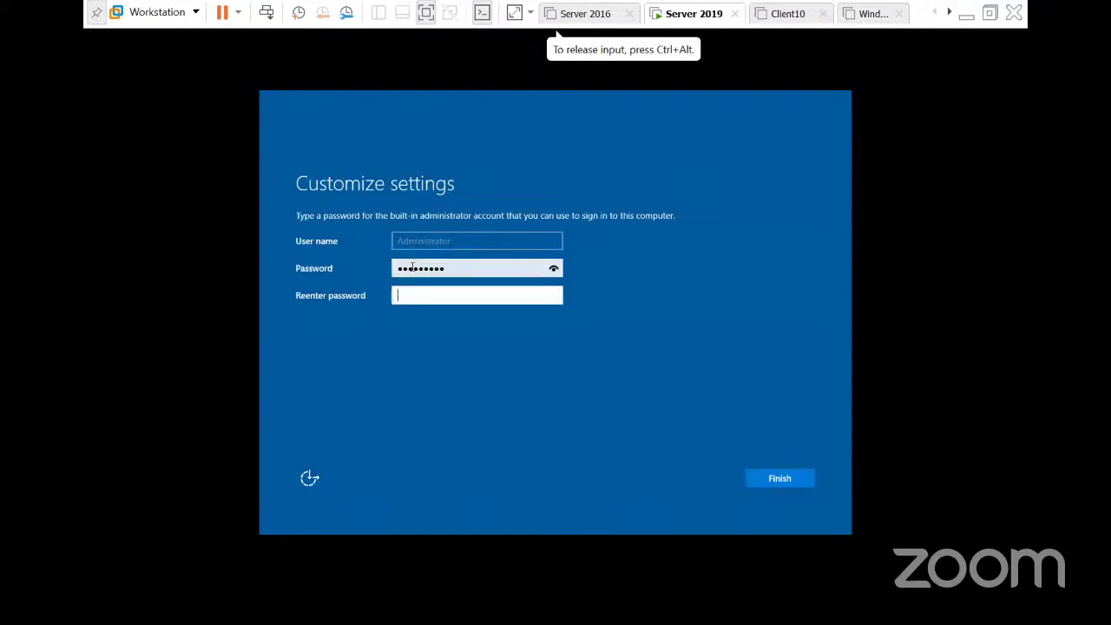
{"action": "type", "text": "•••••••••"}
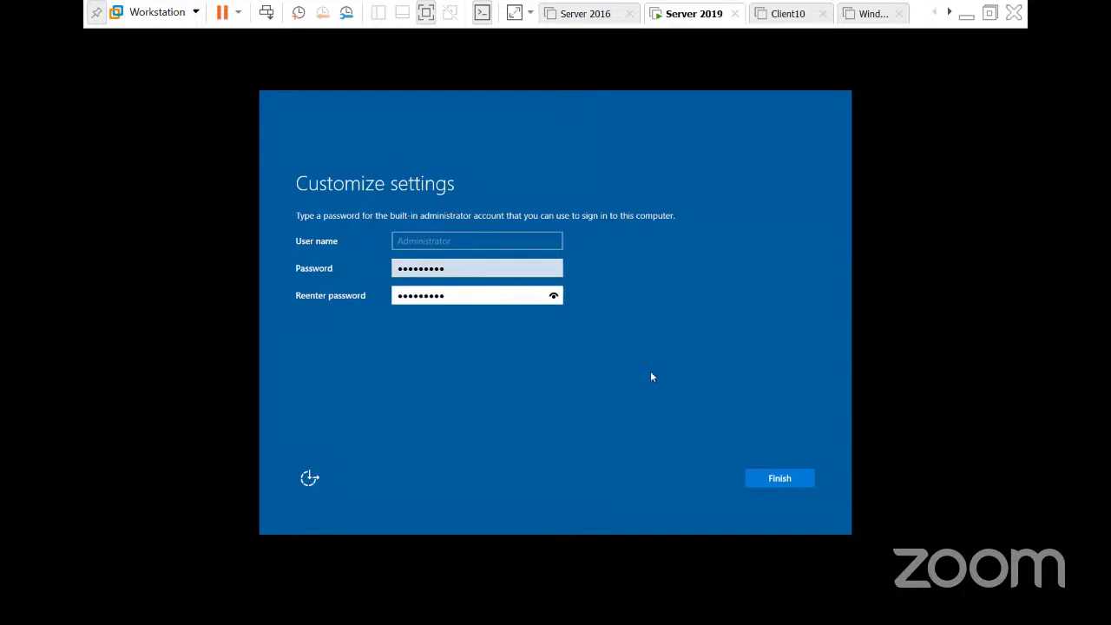
{"action": "left_click", "coordinate": [786, 478]}
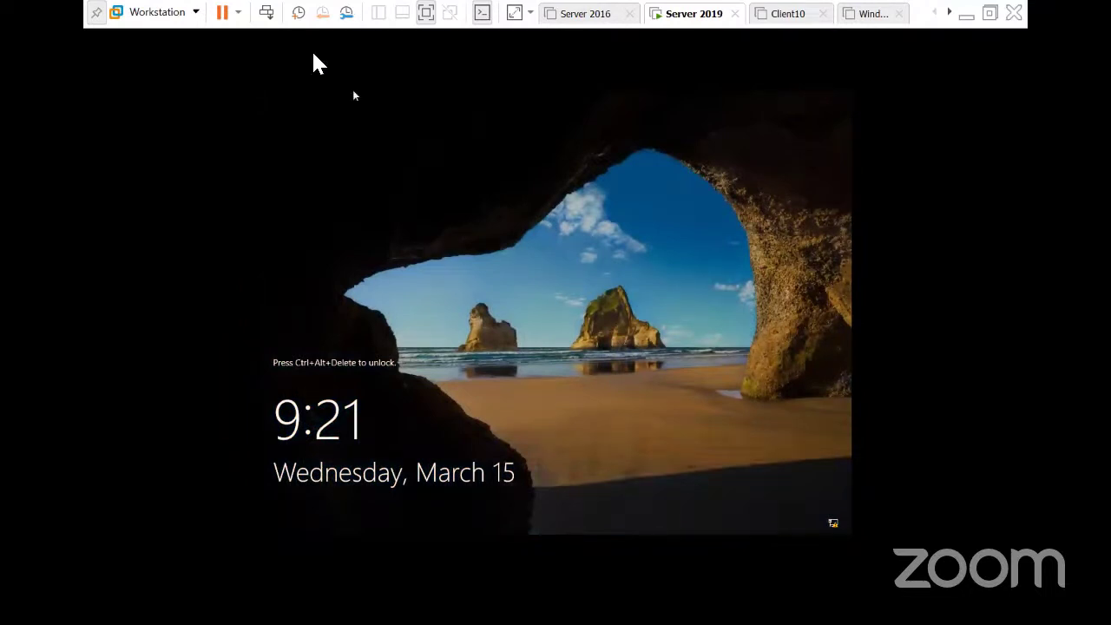
Unlock the Server 2019 lock screen and sign in as Administrator with the account password
{"action": "left_click", "coordinate": [267, 19]}
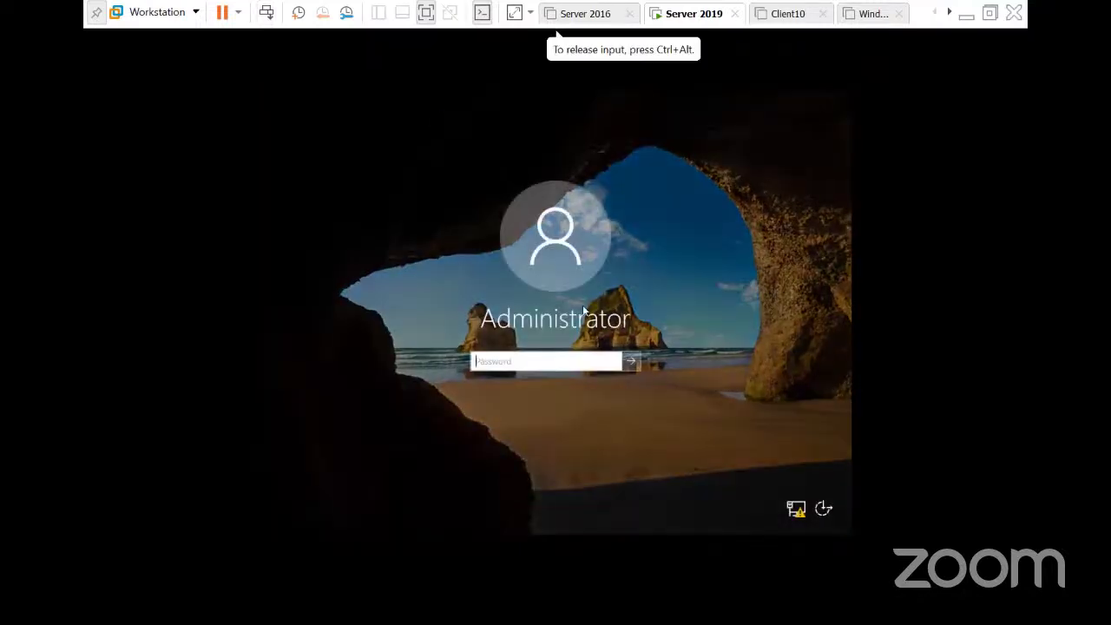
{"action": "left_click", "coordinate": [509, 364]}
{"action": "type", "text": "•••••••"}
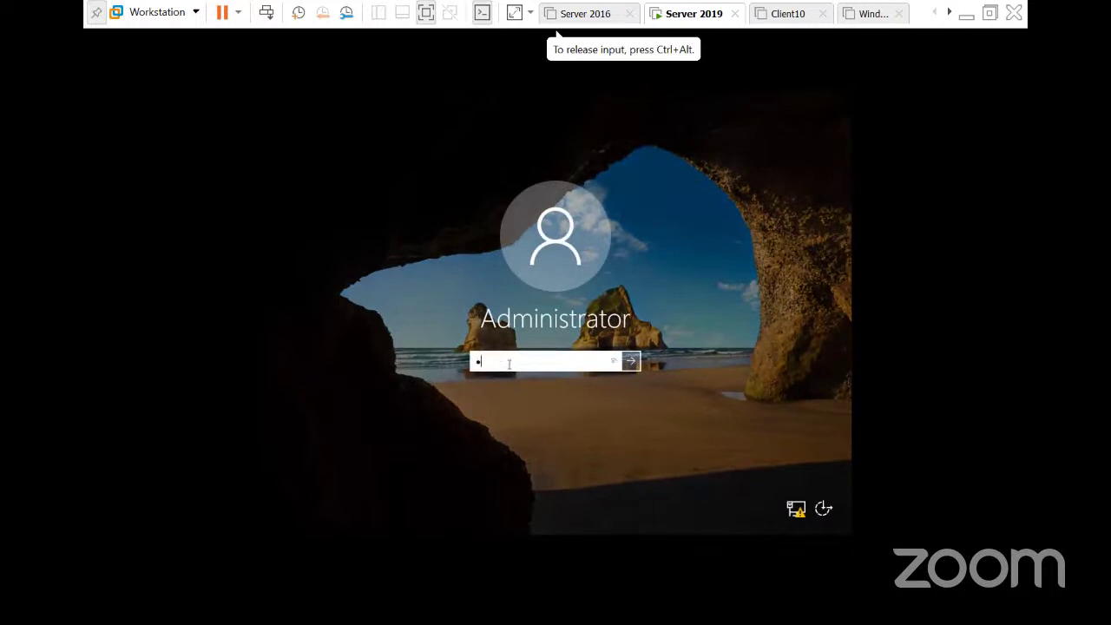
{"action": "type", "text": "••"}
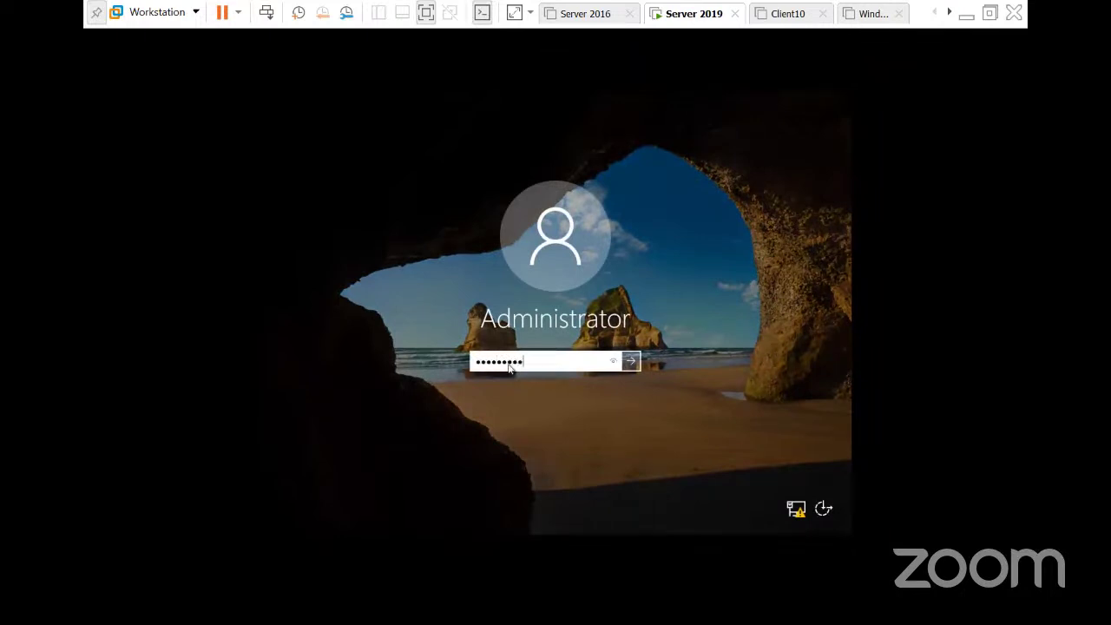
{"action": "key", "text": "Return"}
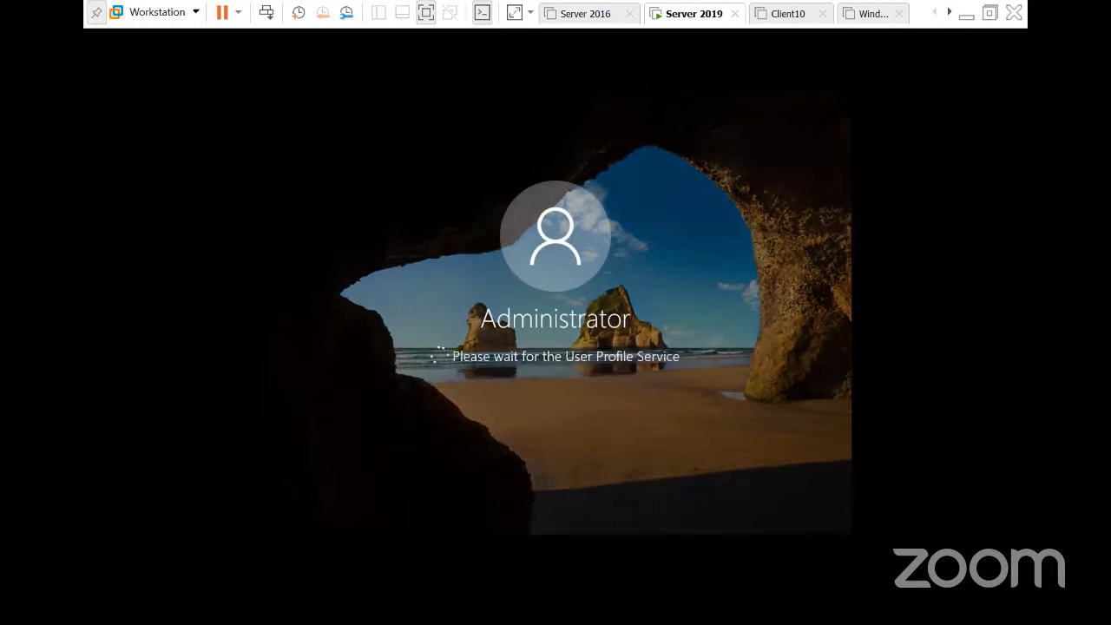